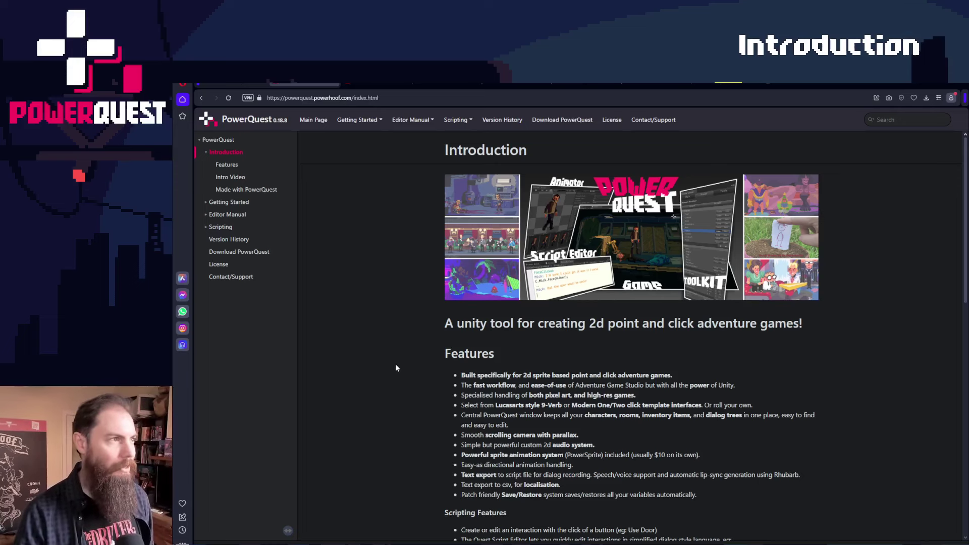
Step: Browse the games in the Made with PowerQuest collection on itch.io
click(378, 83)
scroll(489, 306, down, 8)
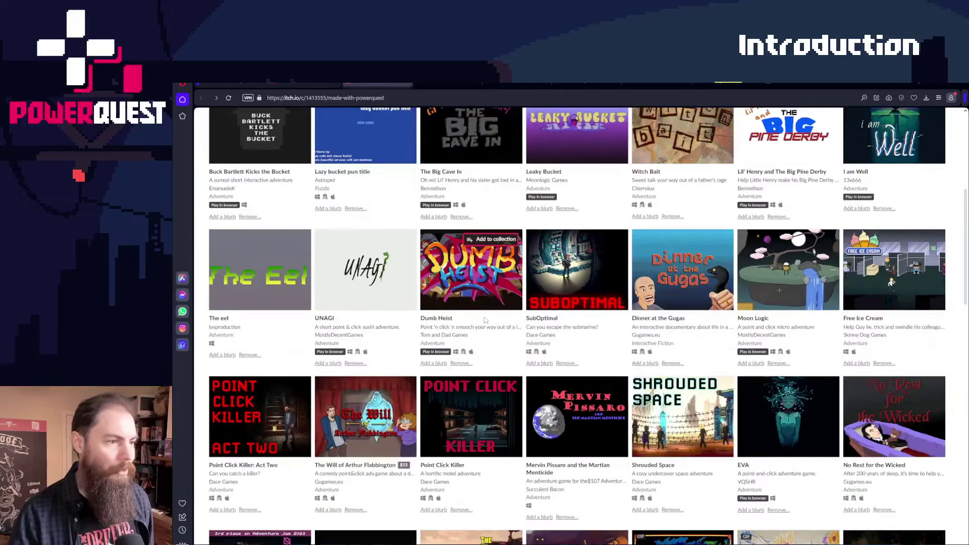
scroll(488, 306, down, 12)
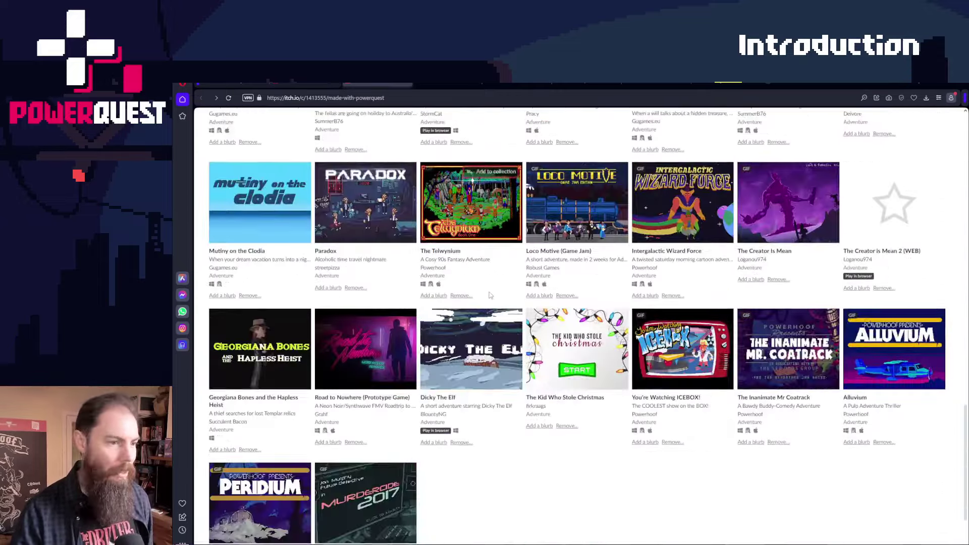
scroll(550, 484, up, 4)
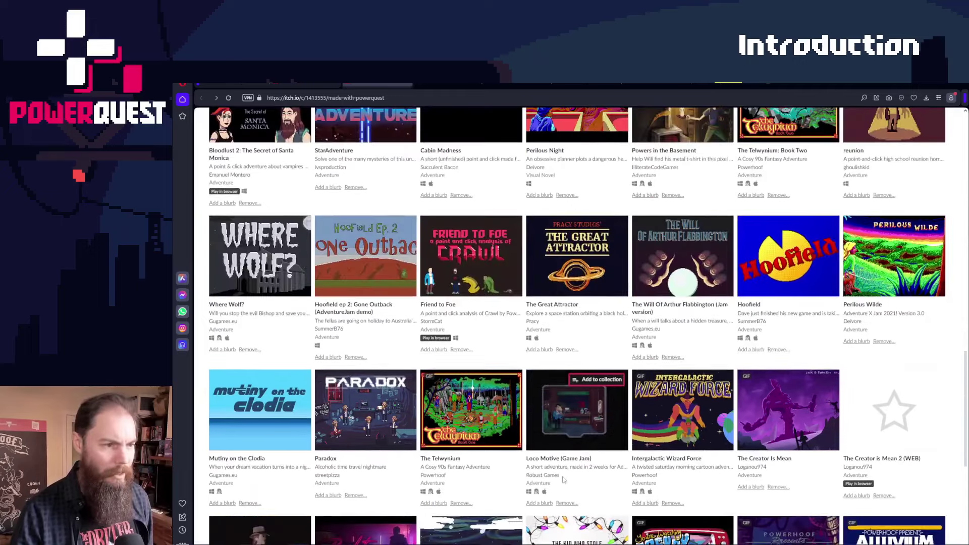
scroll(497, 488, down, 3)
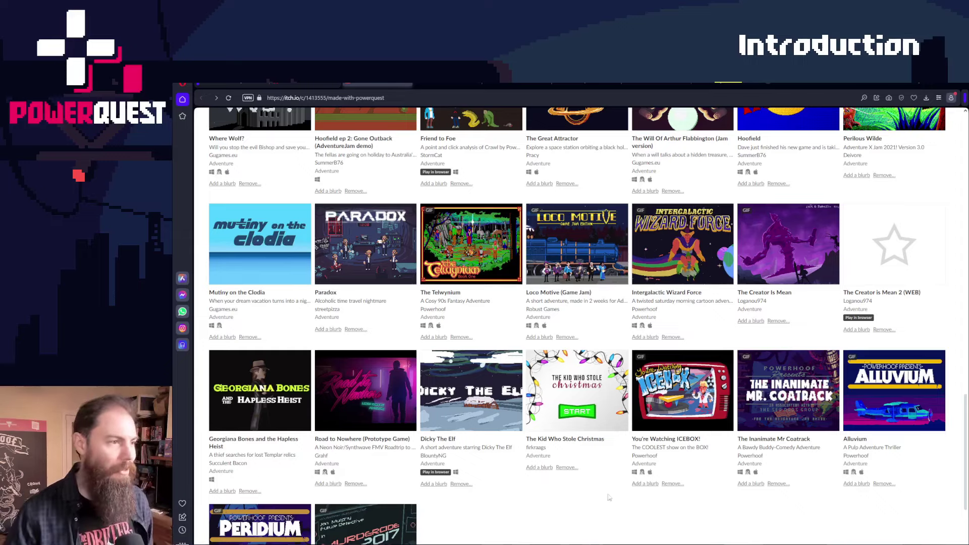
scroll(595, 363, up, 6)
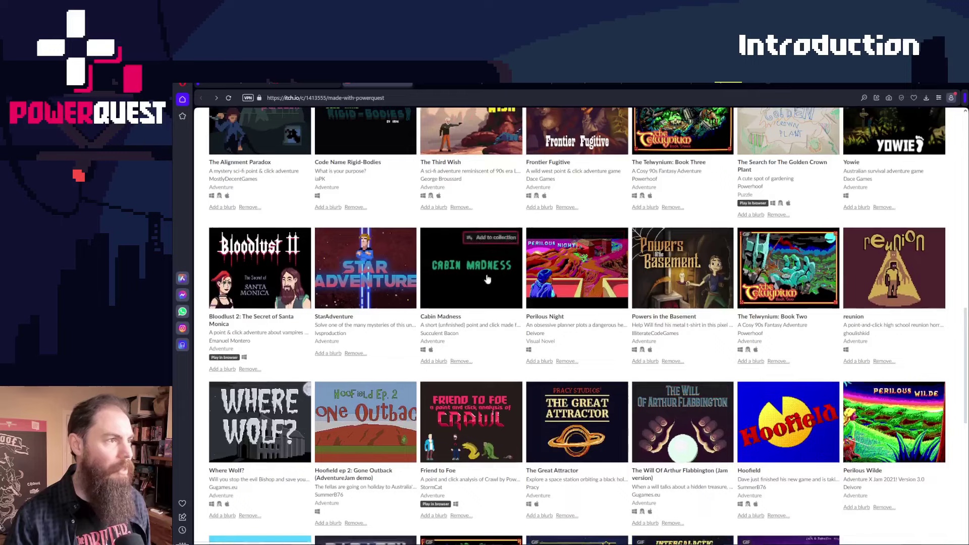
Step: Play the trailers for The Will of Arthur Flabbington, Tourist Trap, The Drifter and The Telwynium: Book Two, pausing on the last one
click(447, 85)
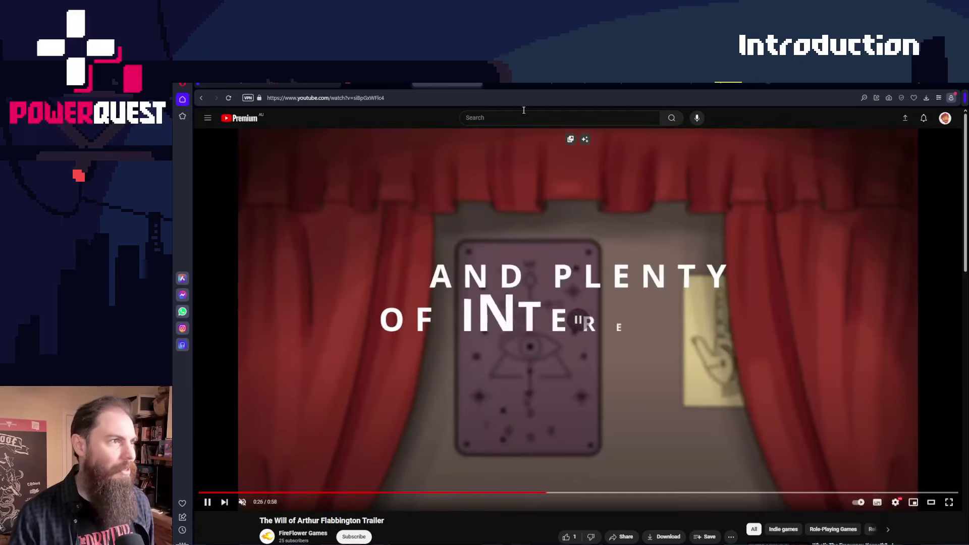
click(518, 84)
click(573, 418)
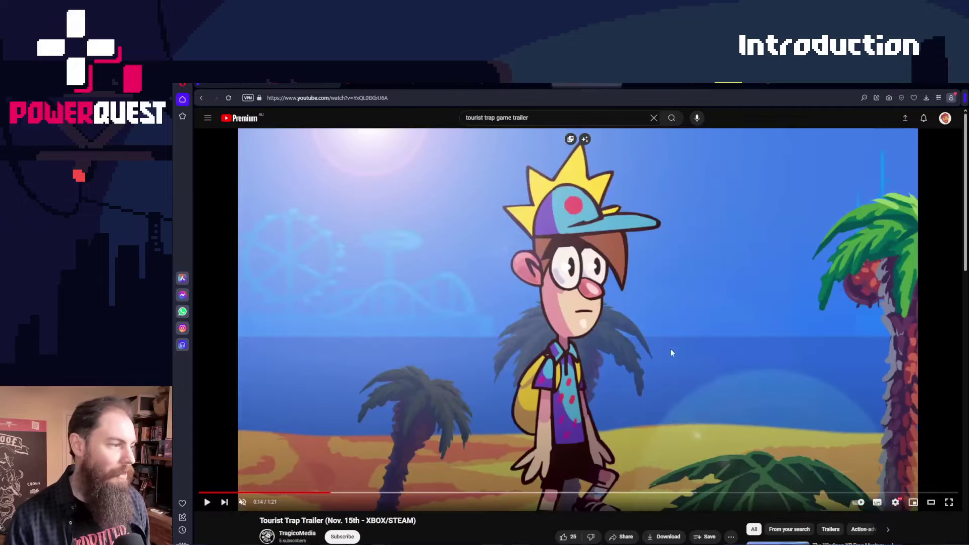
click(672, 352)
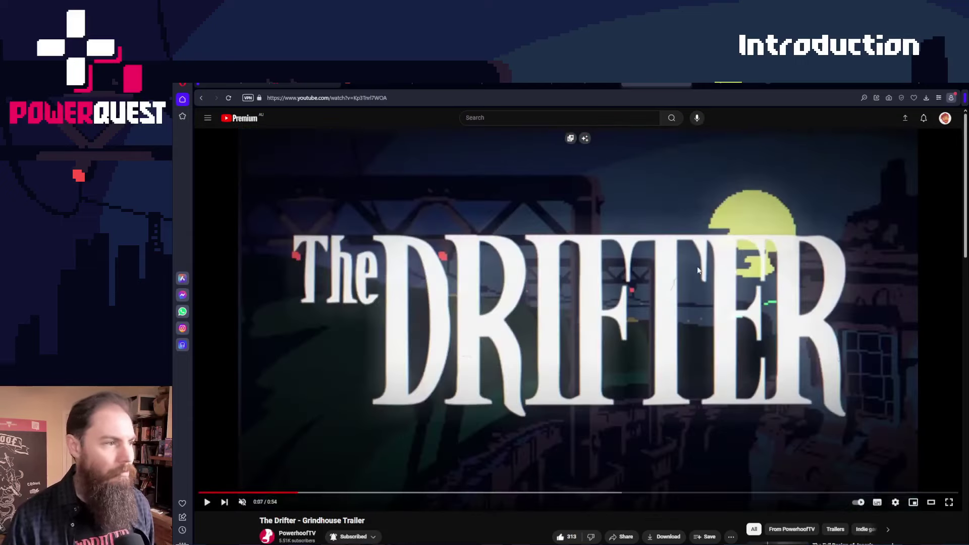
click(698, 271)
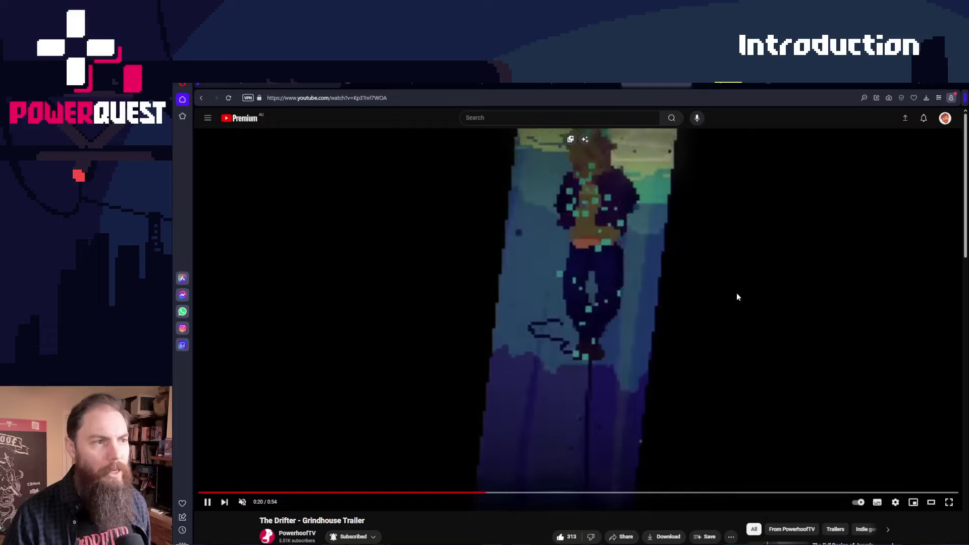
click(714, 83)
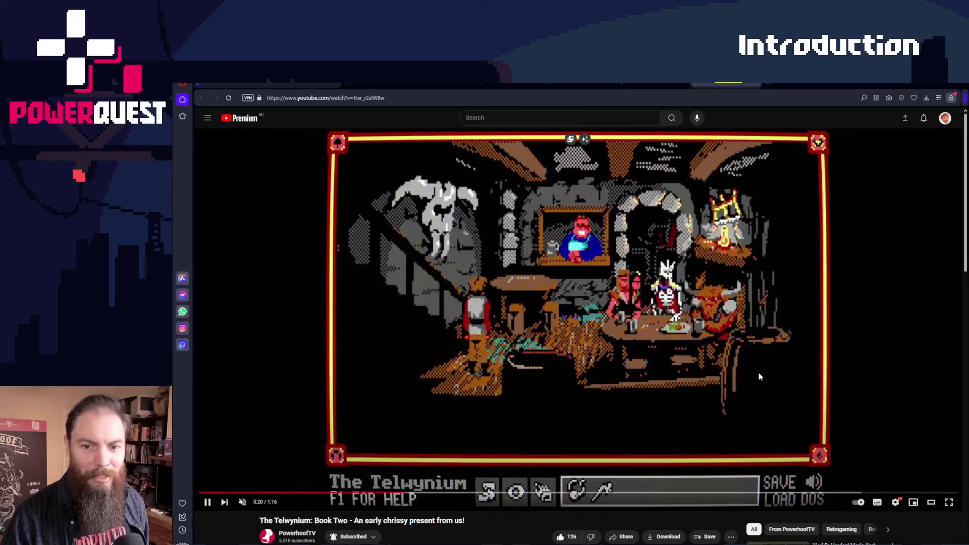
click(697, 428)
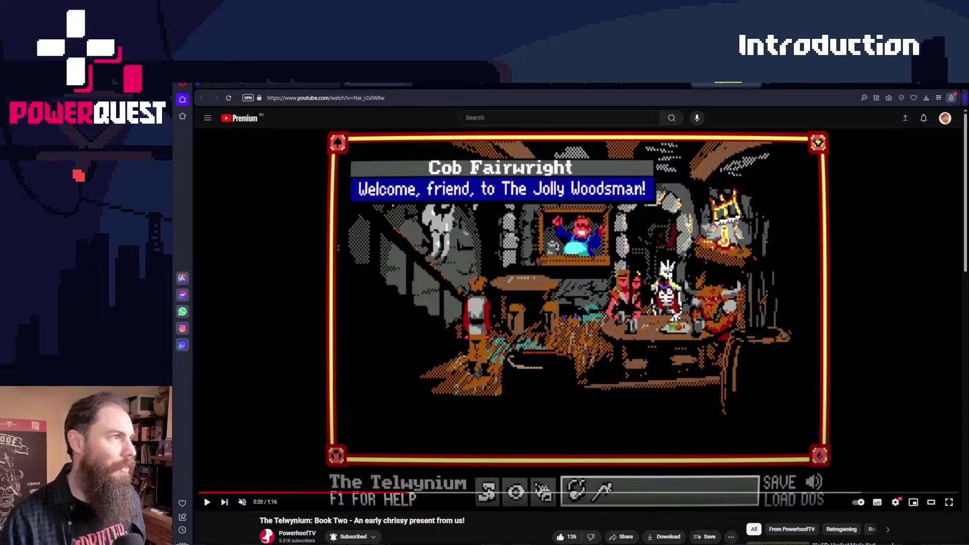
Step: Return to the Made with PowerQuest collection and look through its older games near the end of the list
click(378, 84)
scroll(484, 408, up, 5)
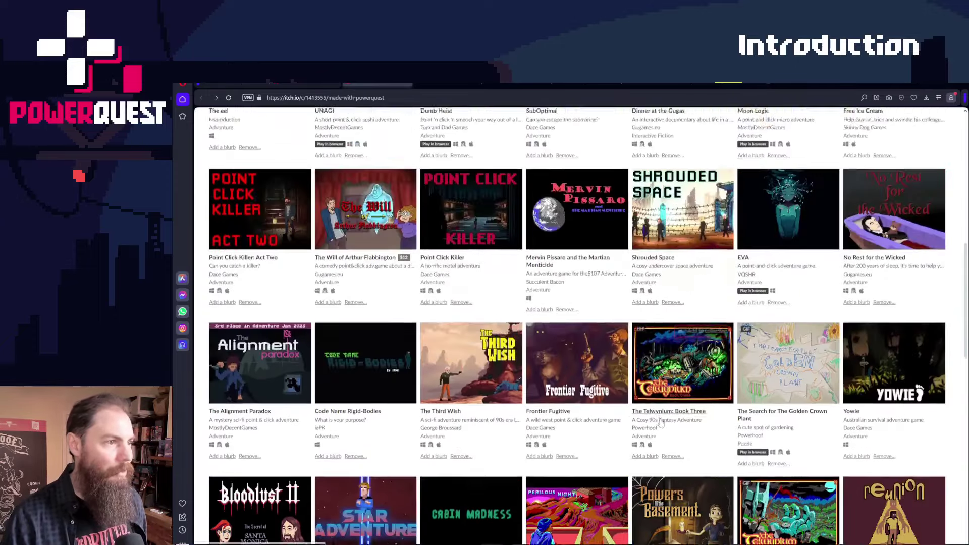
scroll(688, 437, down, 20)
scroll(687, 437, up, 5)
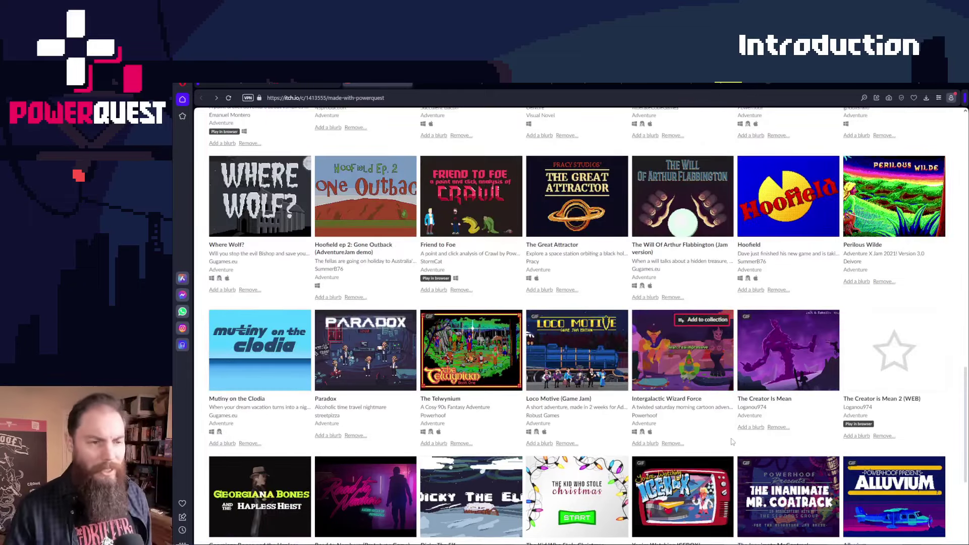
scroll(733, 442, down, 3)
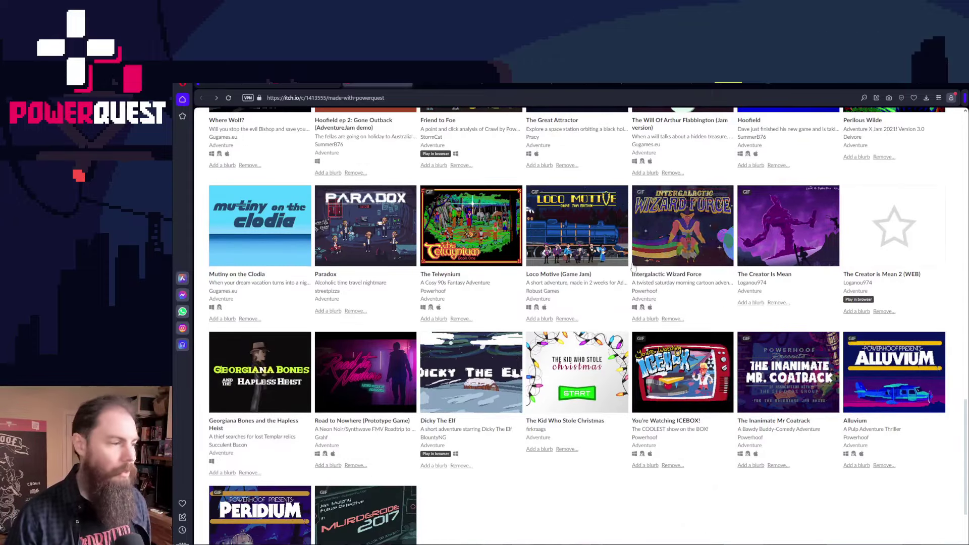
Step: Review the PowerQuest itch.io page down to its Documentation & Help section, and view the Introduction page of the online documentation
click(232, 86)
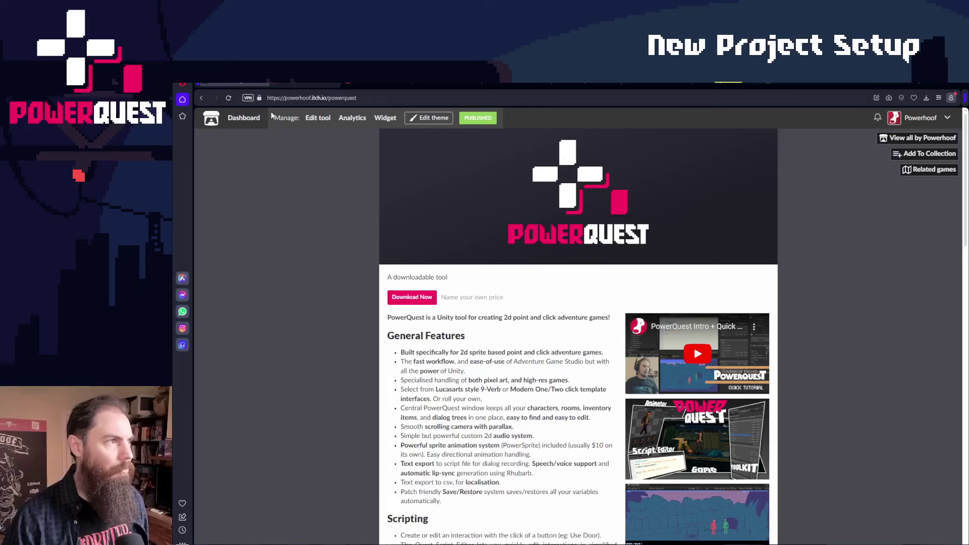
click(303, 85)
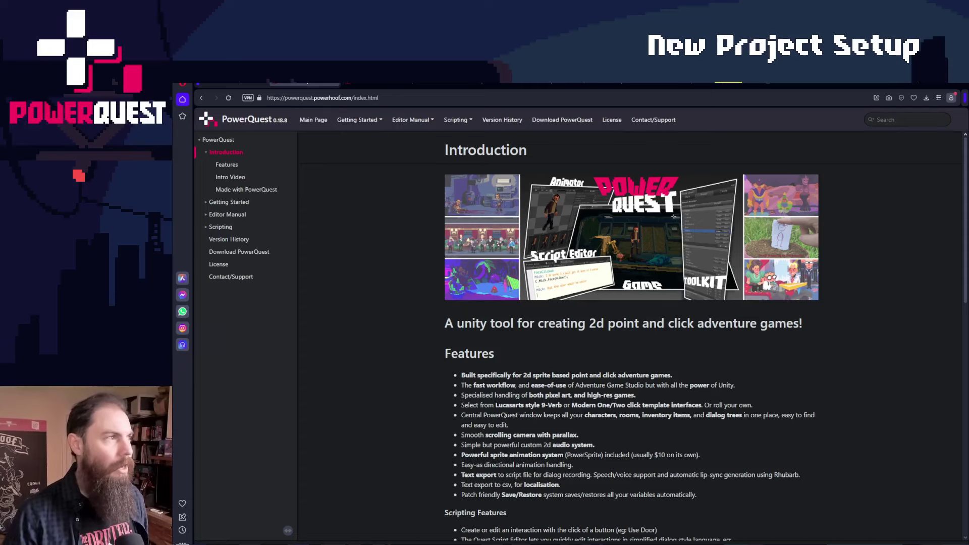
click(236, 85)
scroll(346, 377, down, 4)
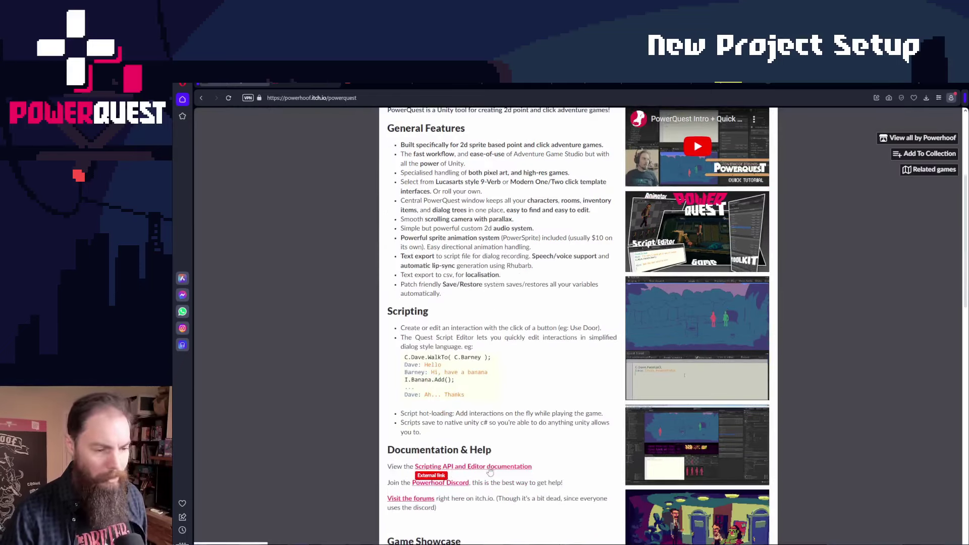
click(306, 83)
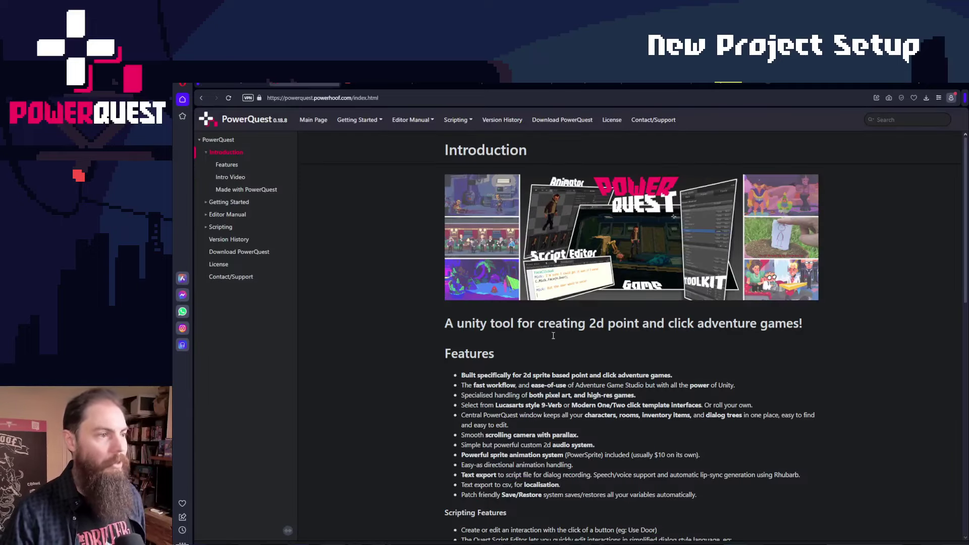
scroll(619, 341, down, 3)
scroll(683, 377, up, 3)
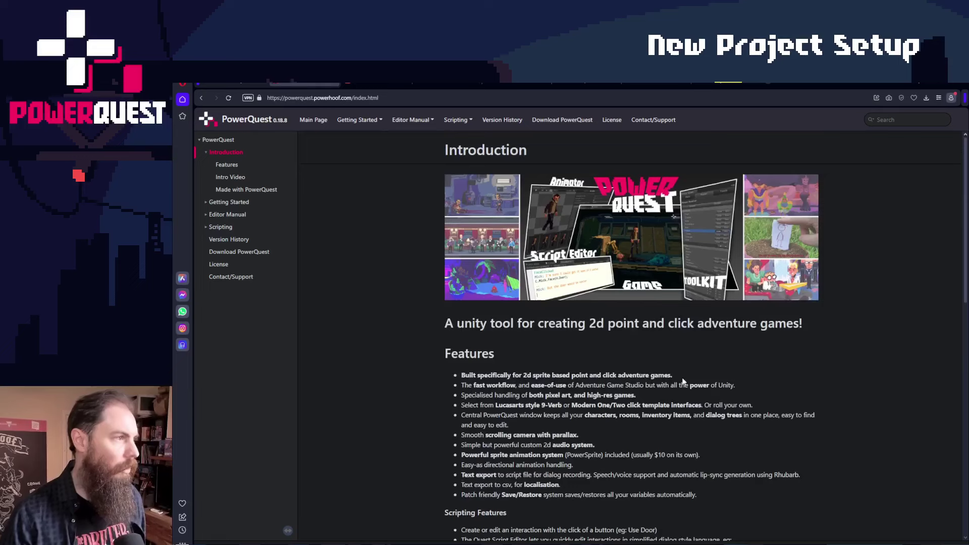
Step: Follow the recommended Unity version link from the documentation's Getting Started page and list the 2020 LTS releases in the Unity download archive
click(231, 202)
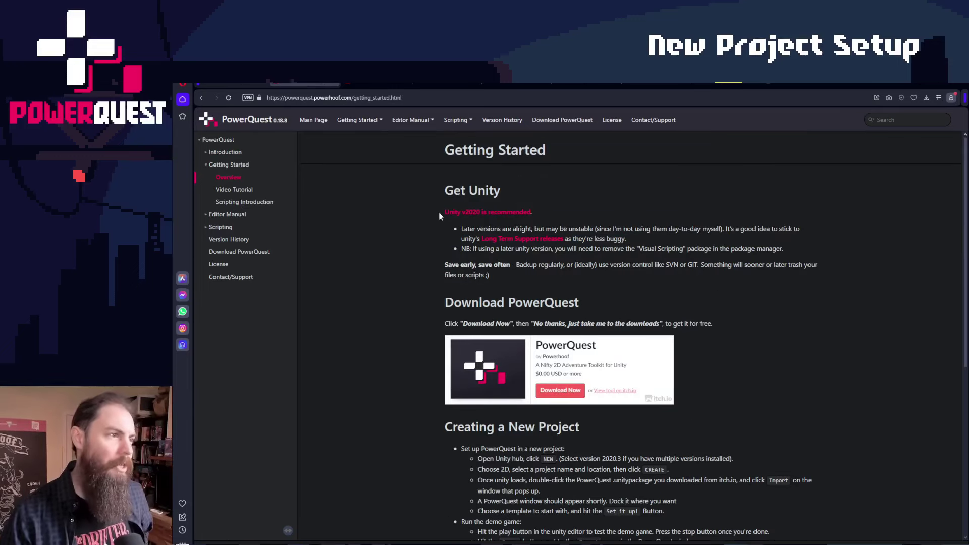
click(477, 212)
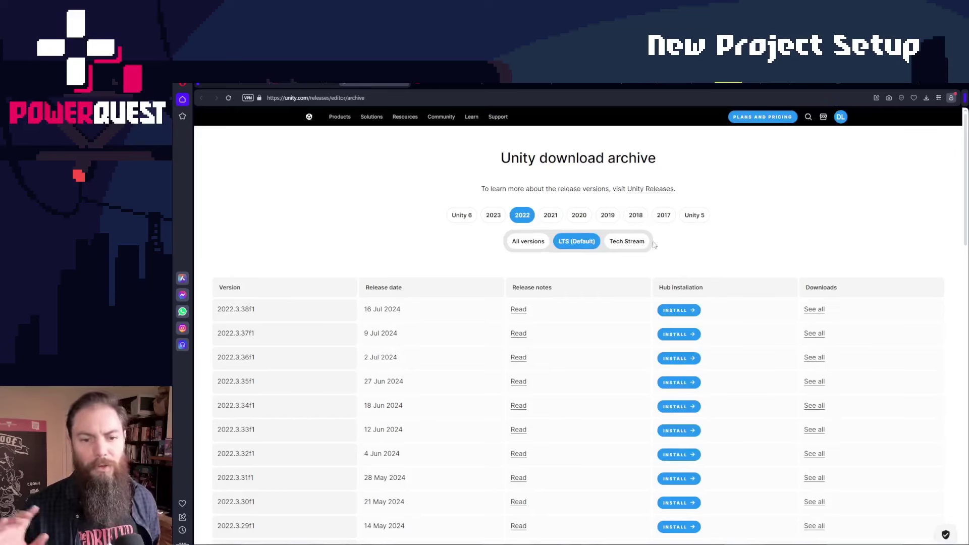
click(577, 220)
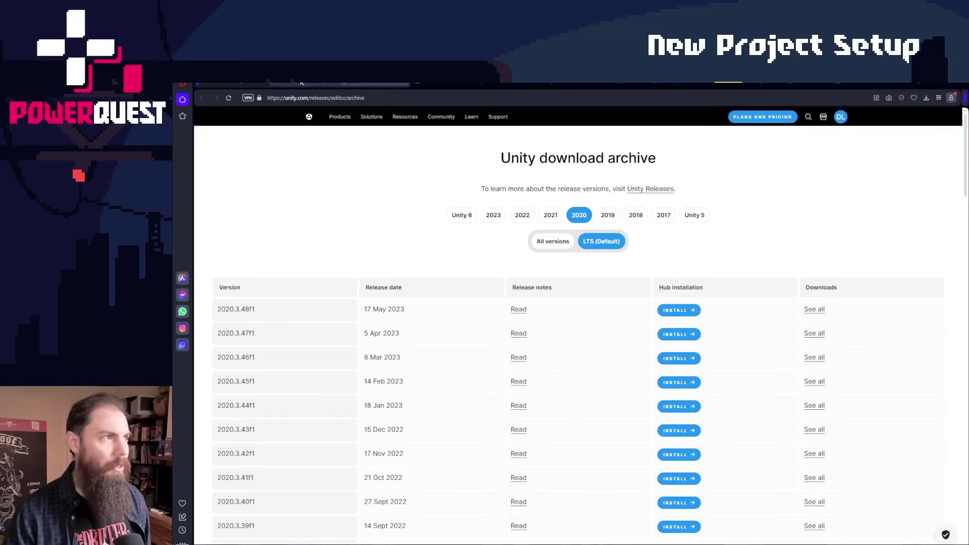
click(306, 82)
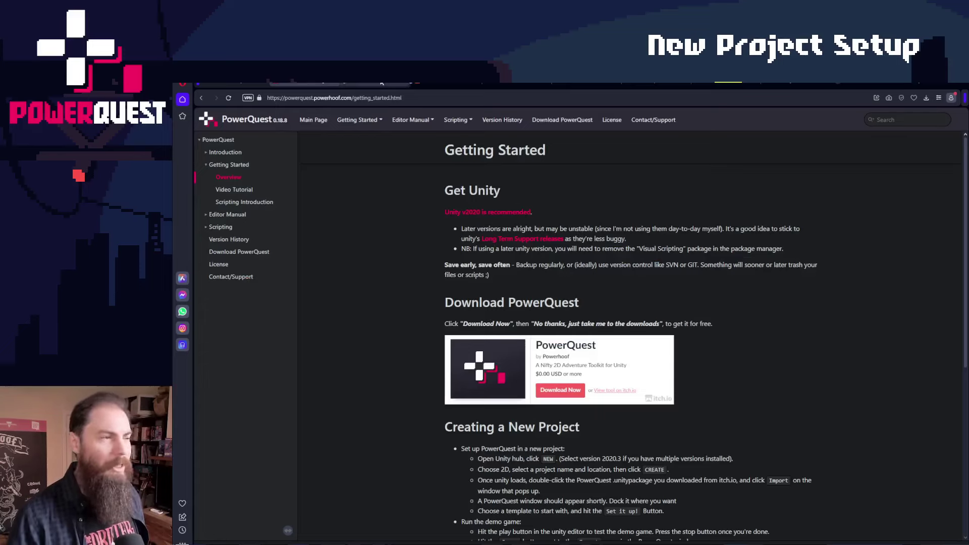
mouse_move(382, 83)
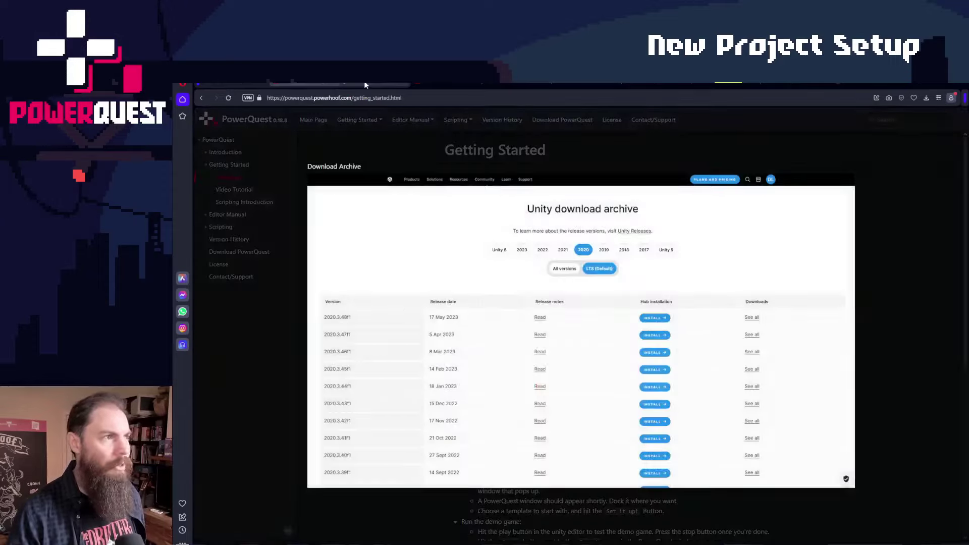
click(382, 83)
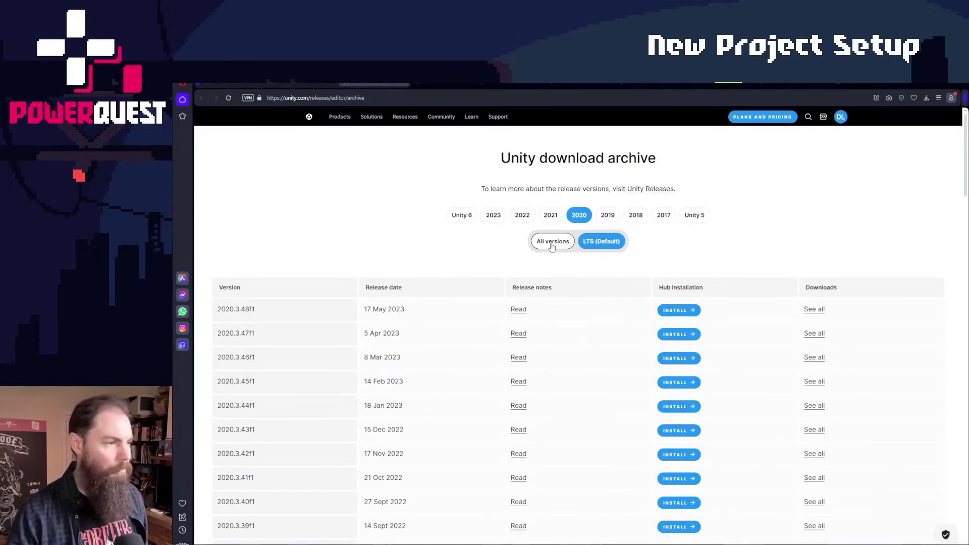
click(304, 83)
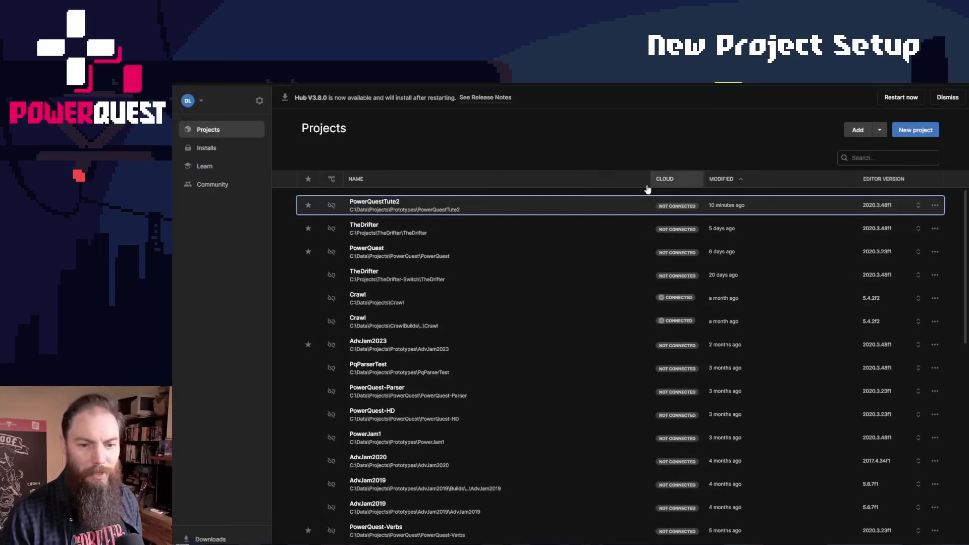
Step: In Unity Hub, start a new project from the 2D (Built-In Render Pipeline) template and name it PowerQuestTute
click(915, 131)
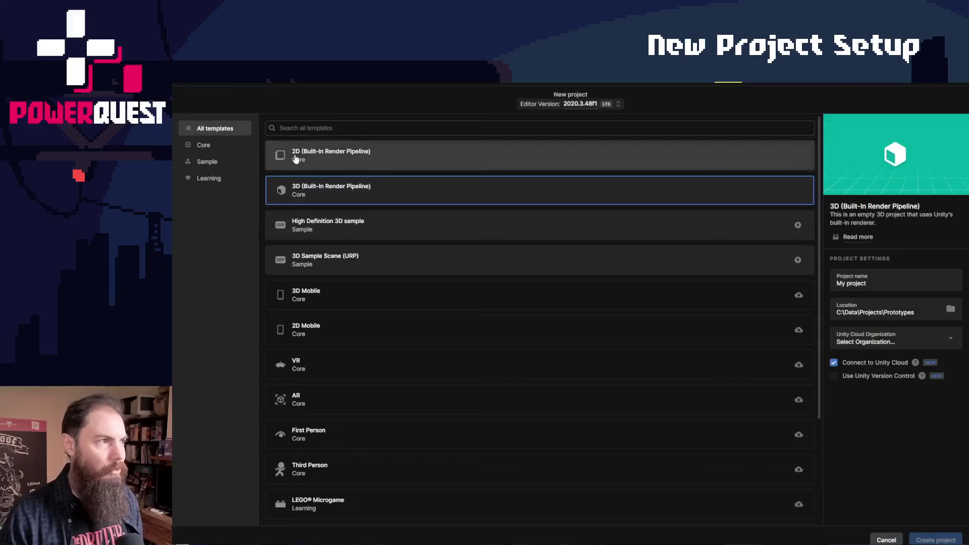
click(331, 169)
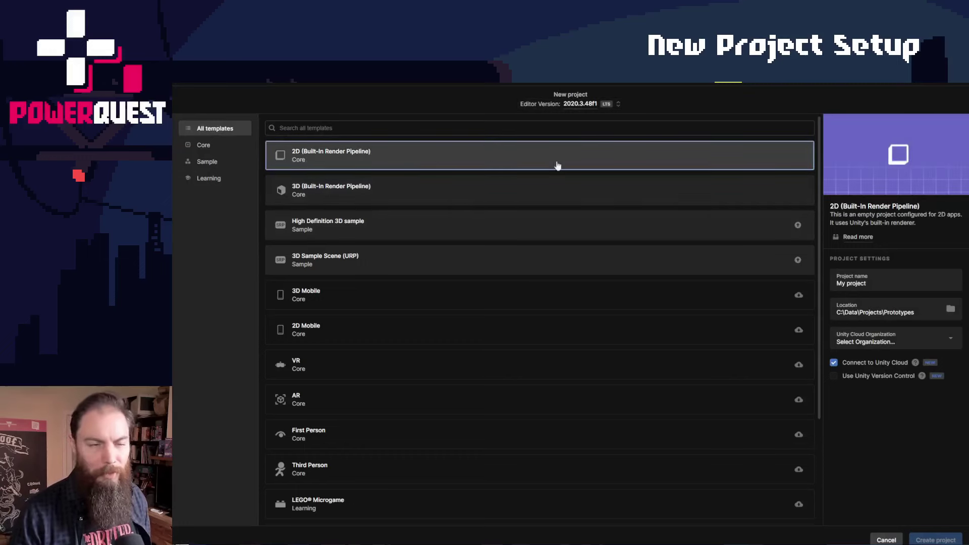
click(873, 285)
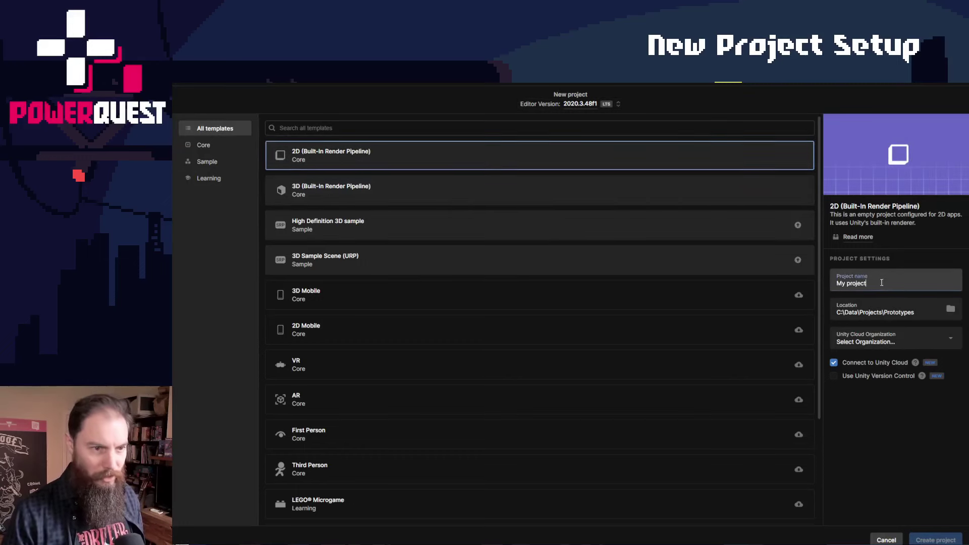
key(ctrl+a)
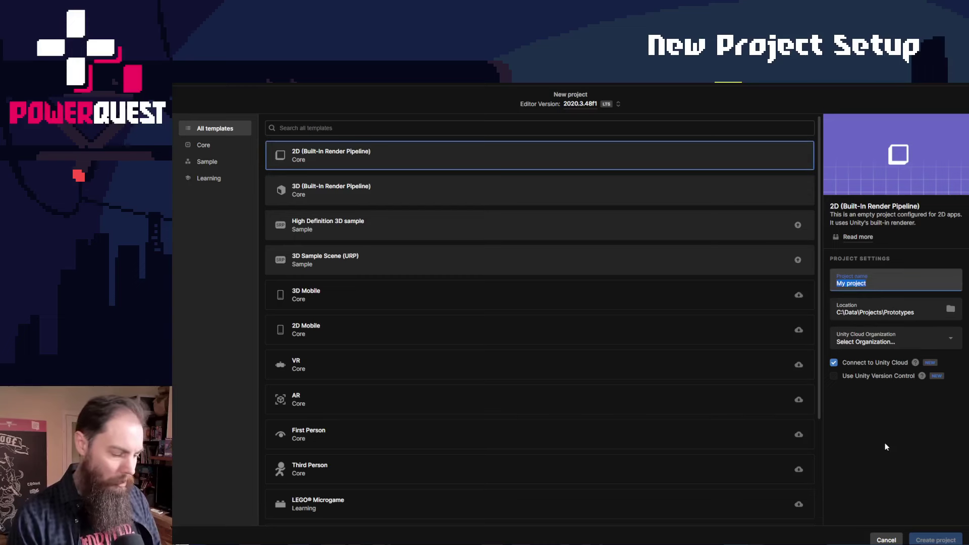
text(PowerQuestTu)
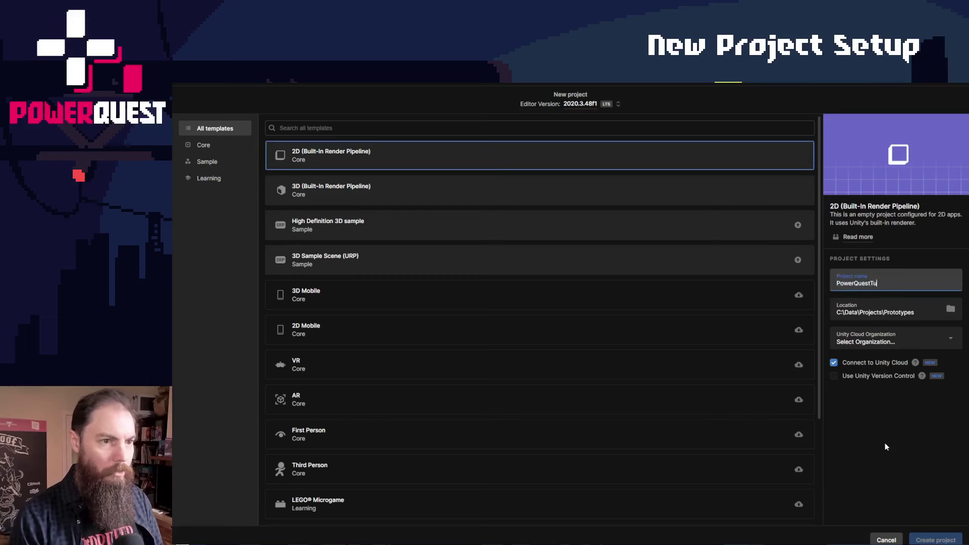
text(te)
Step: Assign the personal Unity Cloud organization, turn off Connect to Unity Cloud, and create the project
click(886, 345)
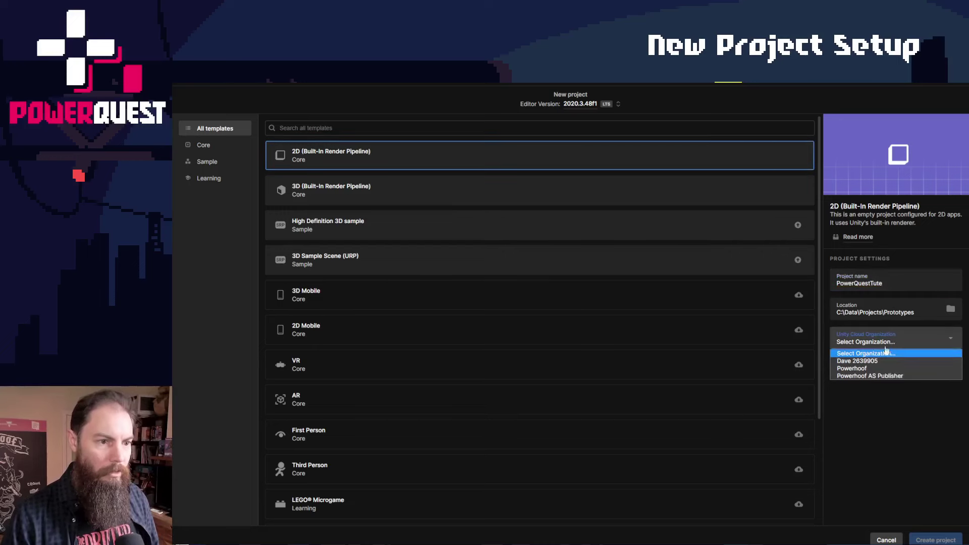
click(868, 362)
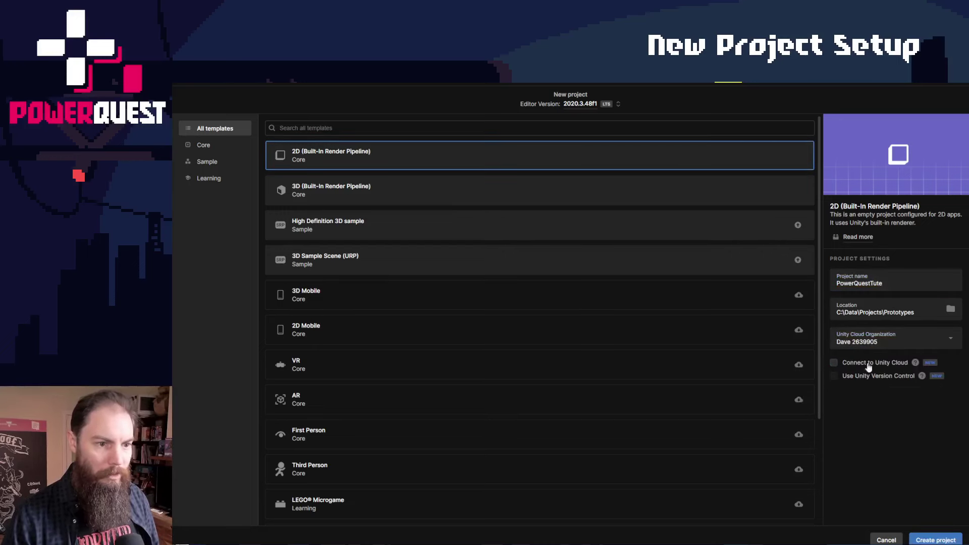
mouse_move(876, 377)
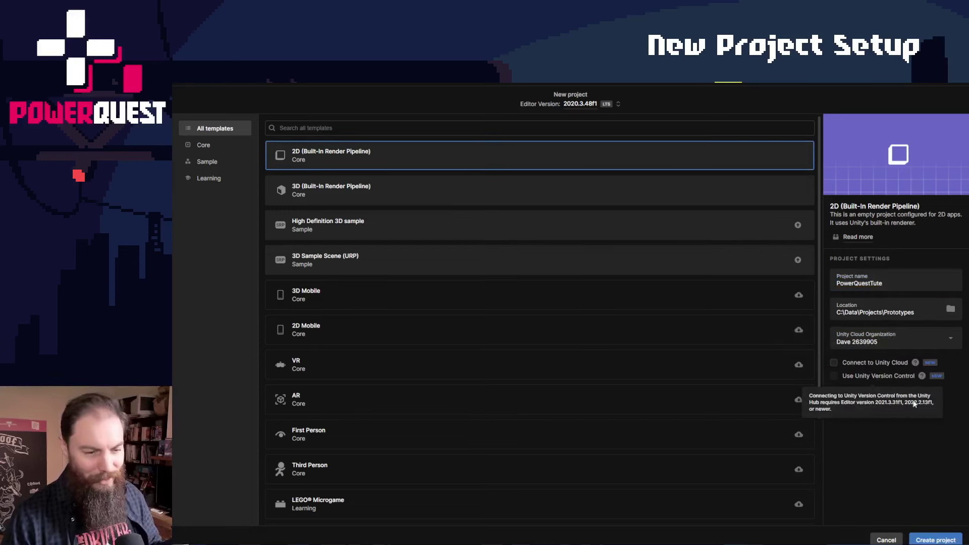
click(937, 541)
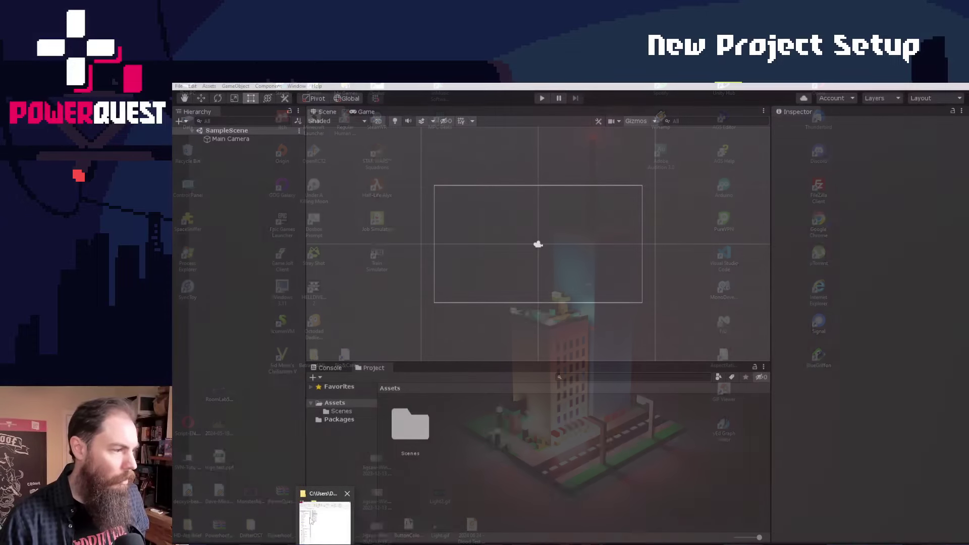
Step: From the PowerQuestTute folder on the desktop, import the full contents of PowerQuest.unitypackage into the Unity project
click(311, 520)
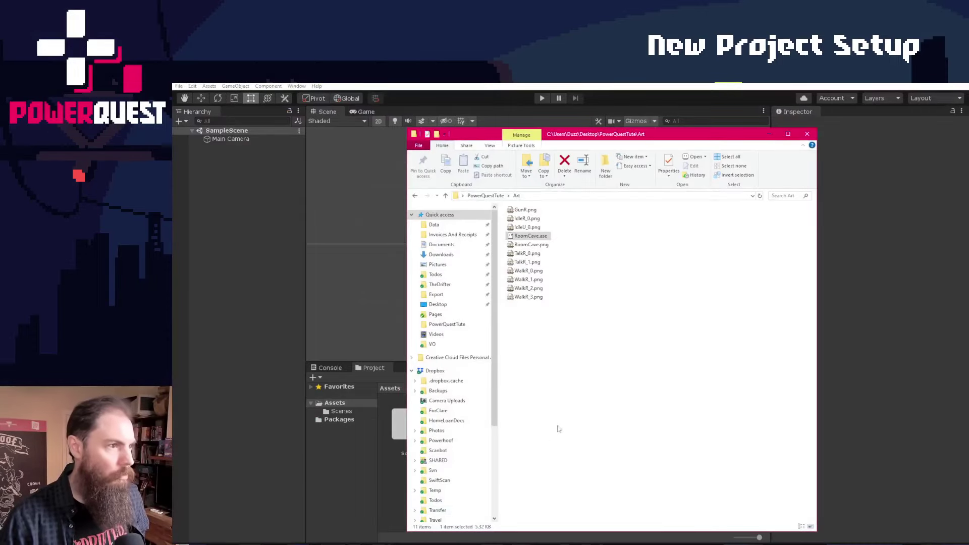
key(alt+Up)
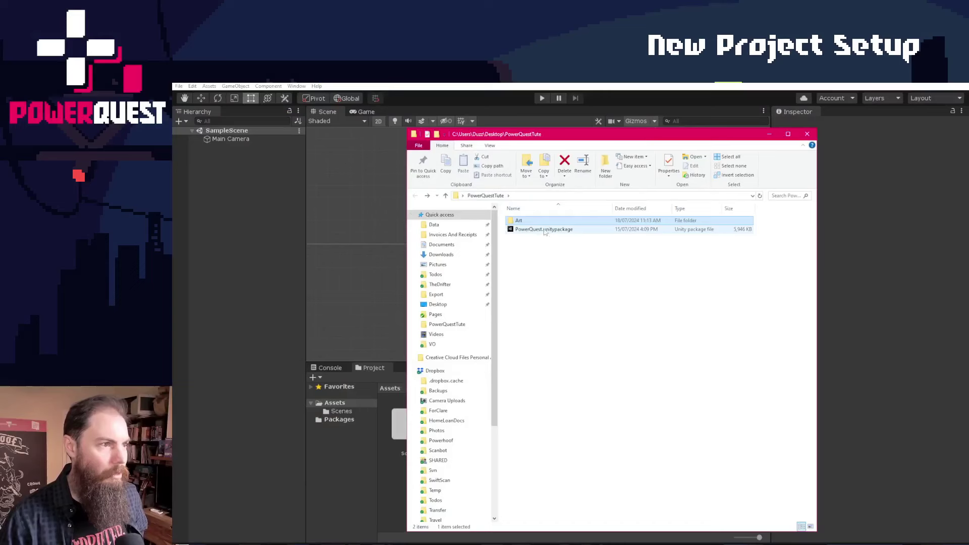
click(548, 230)
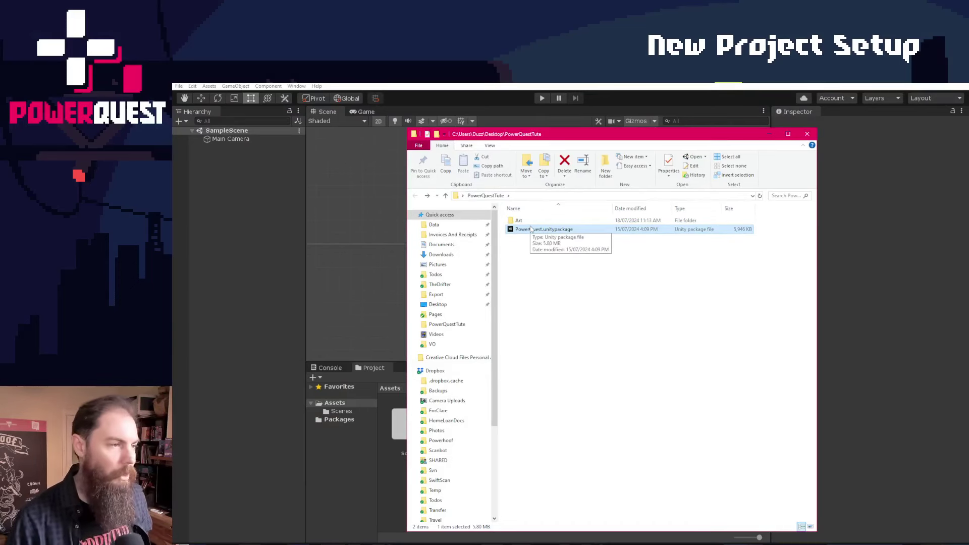
key(Up)
key(Return)
key(BackSpace)
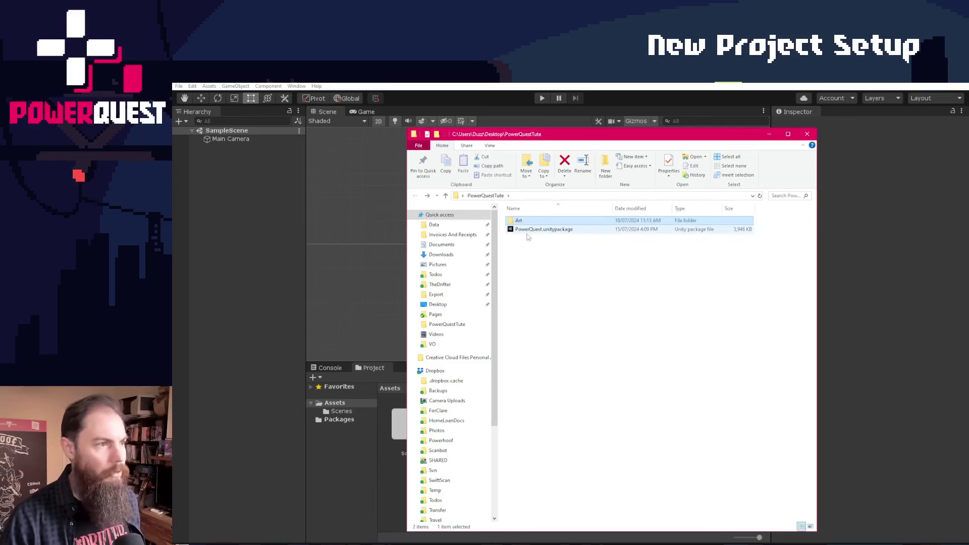
click(528, 231)
double_click(527, 231)
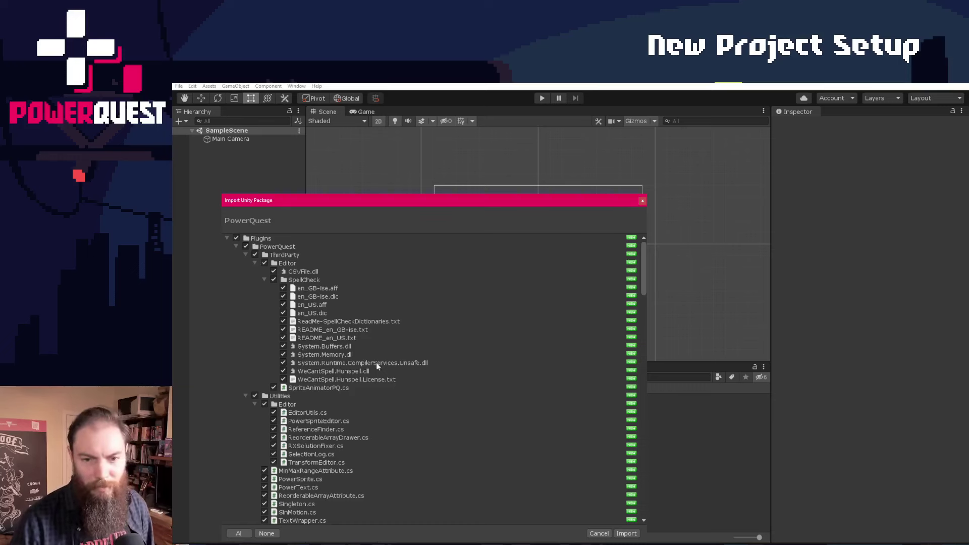
click(626, 534)
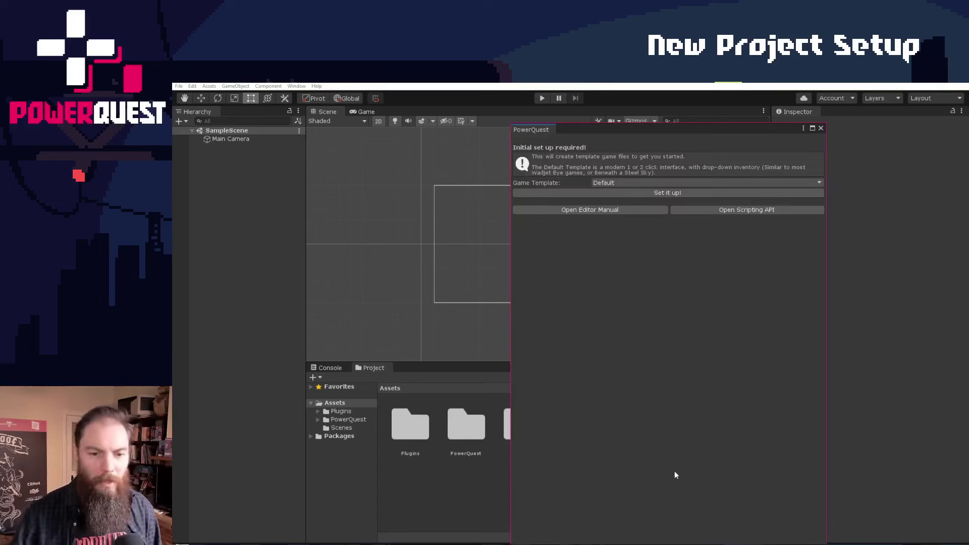
Step: Review the descriptions of the 9-Verb, HD and Text Parser game templates in the PowerQuest initial setup
drag(625, 125, 588, 188)
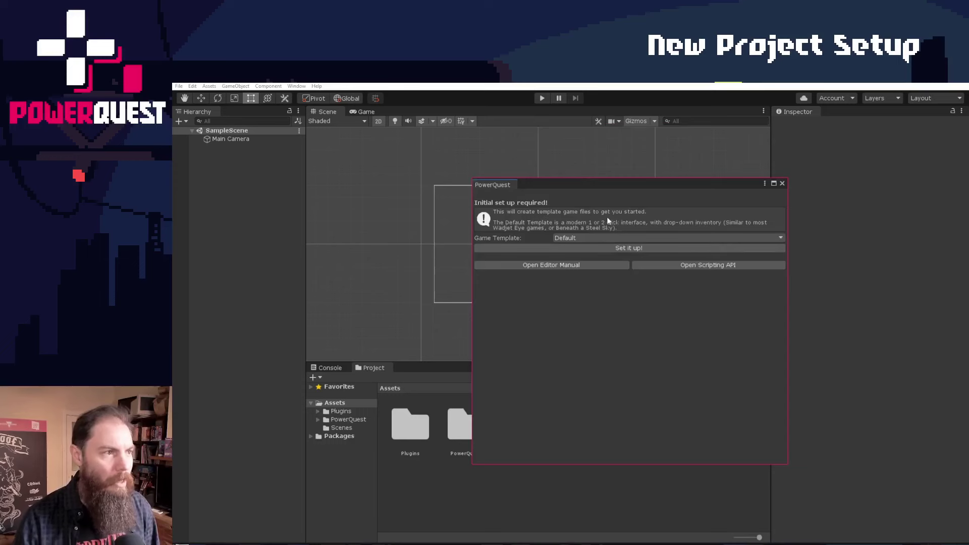
click(632, 238)
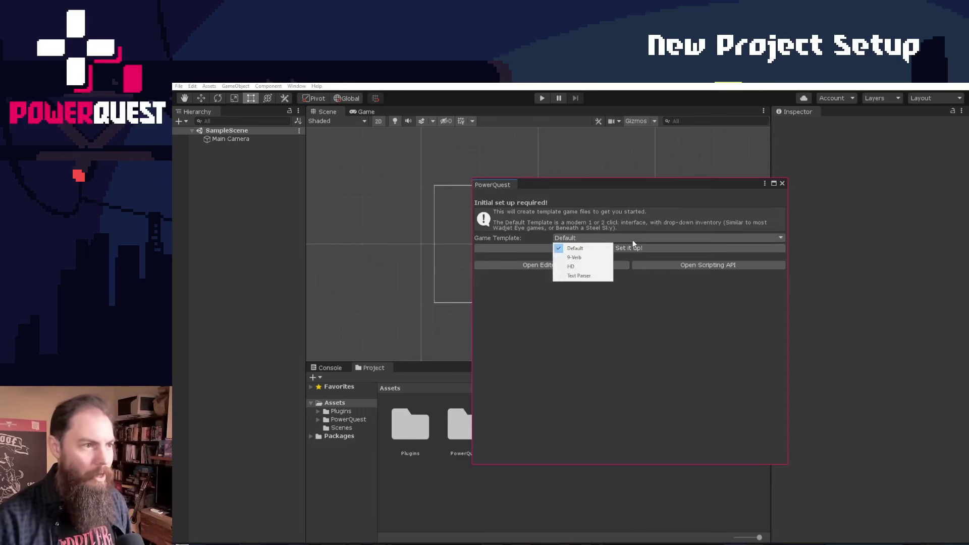
click(601, 229)
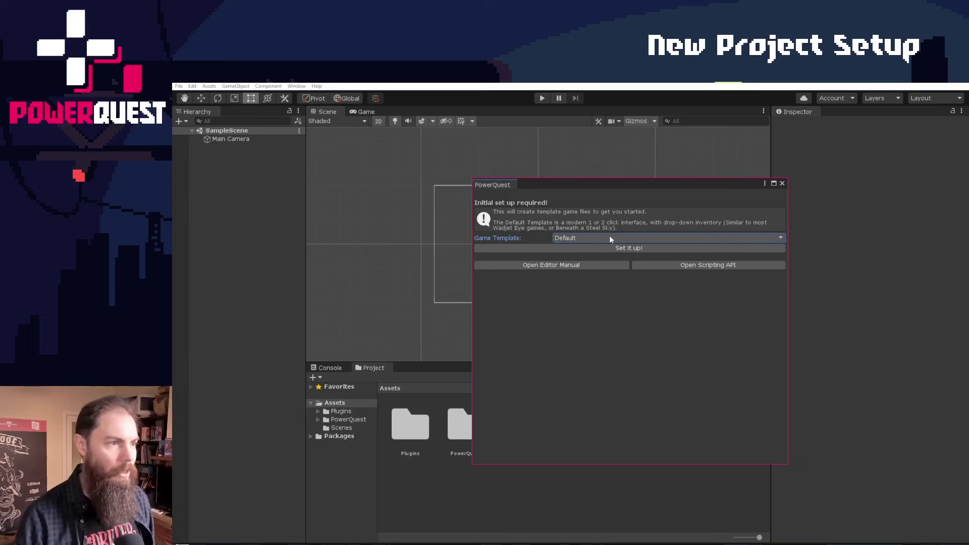
click(611, 237)
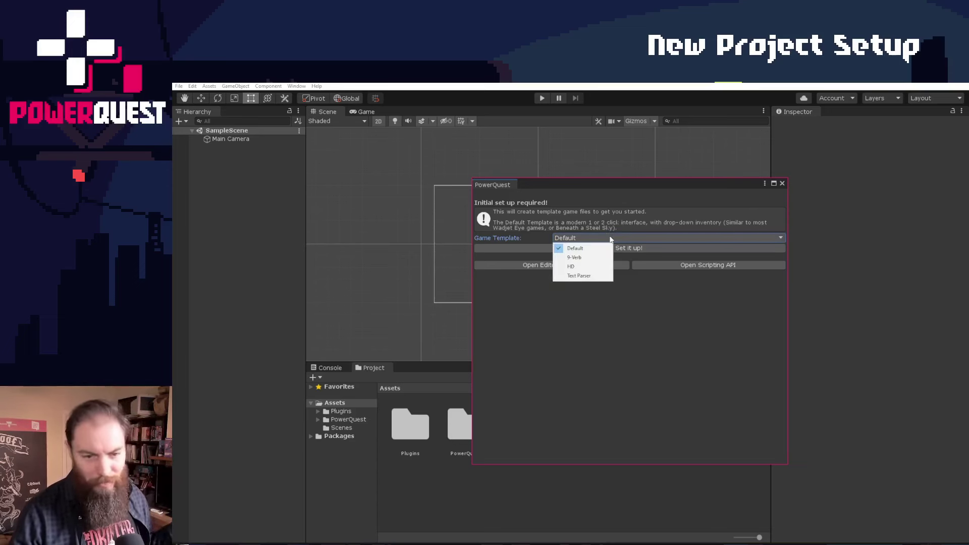
click(576, 258)
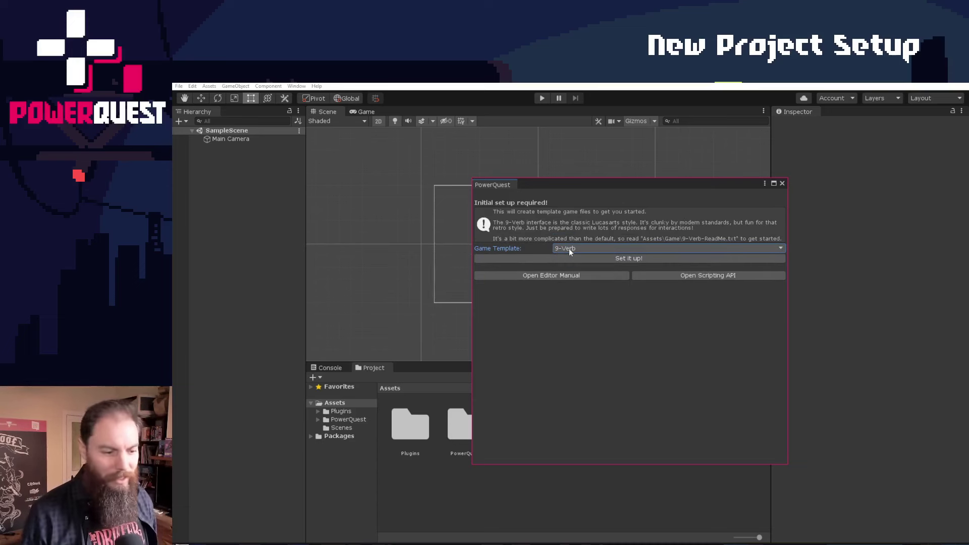
click(569, 248)
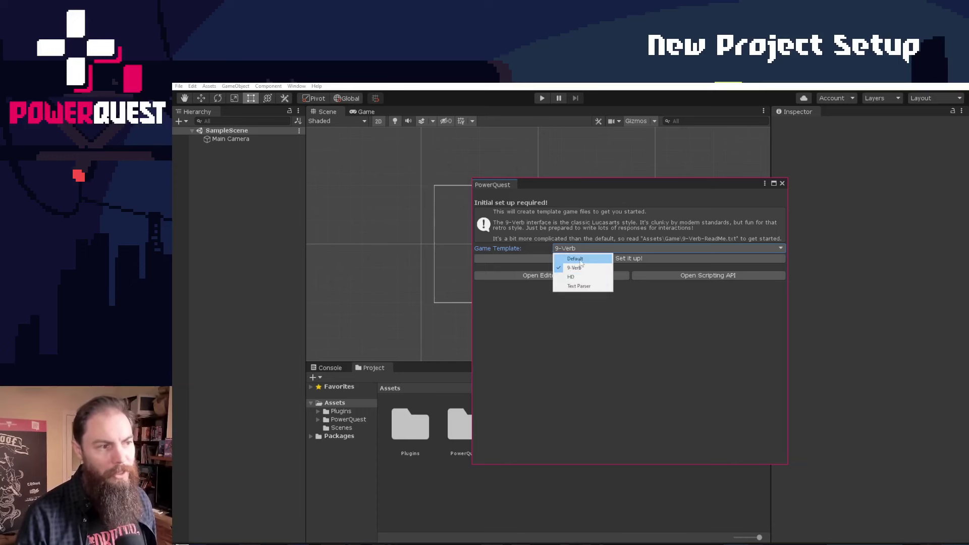
click(575, 278)
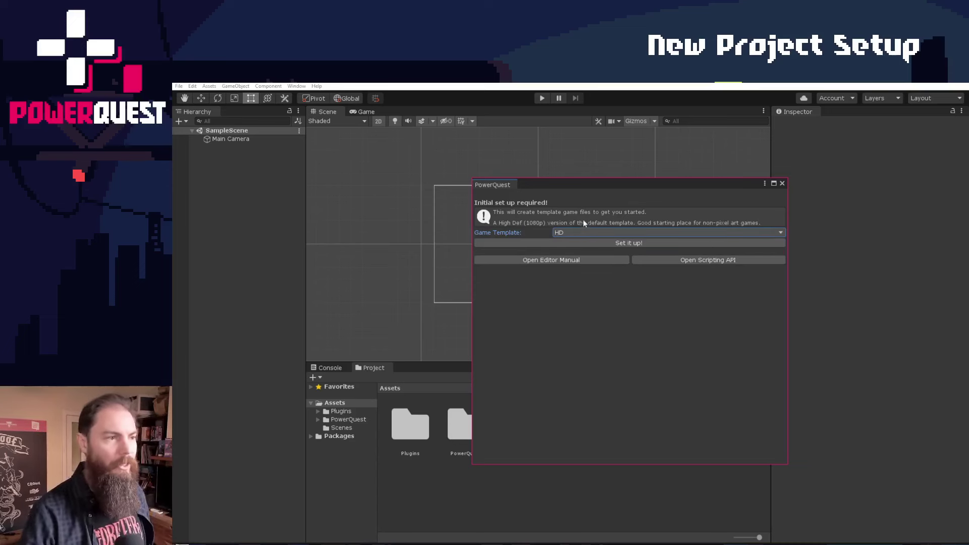
click(566, 235)
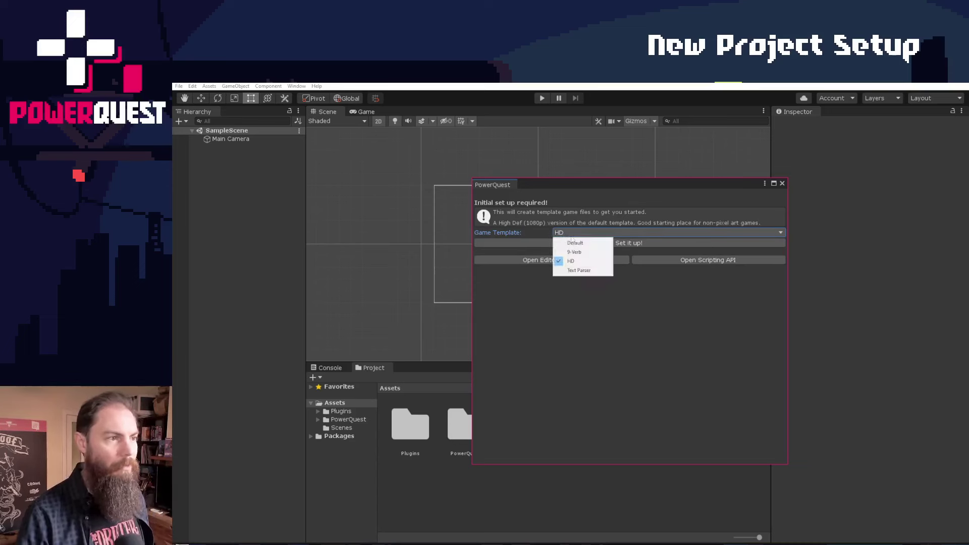
click(591, 272)
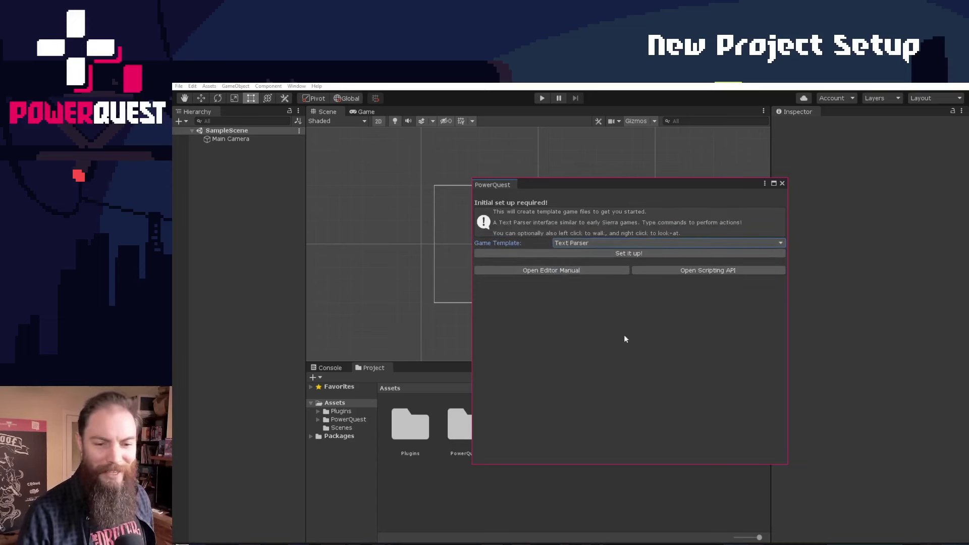
Step: Choose the Default game template and run the PowerQuest initial setup
click(572, 243)
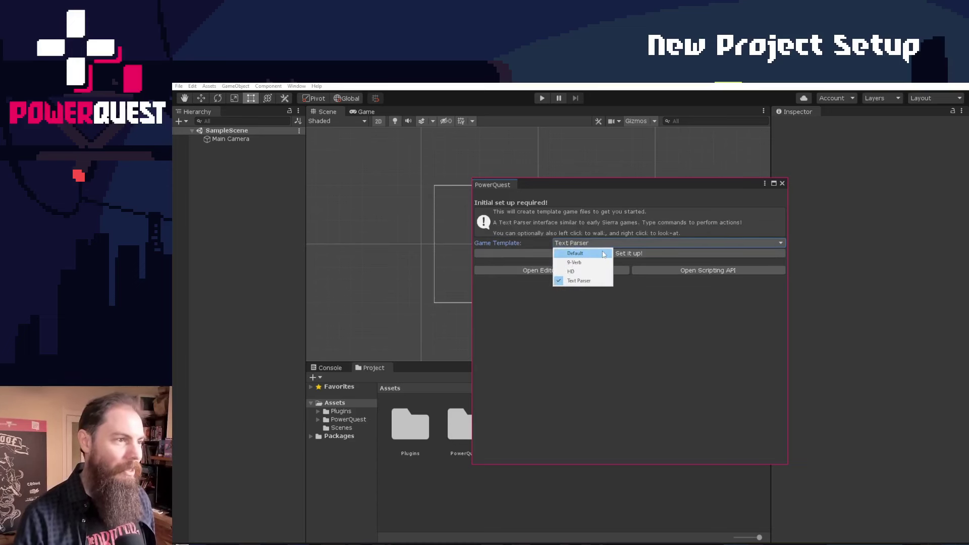
click(601, 253)
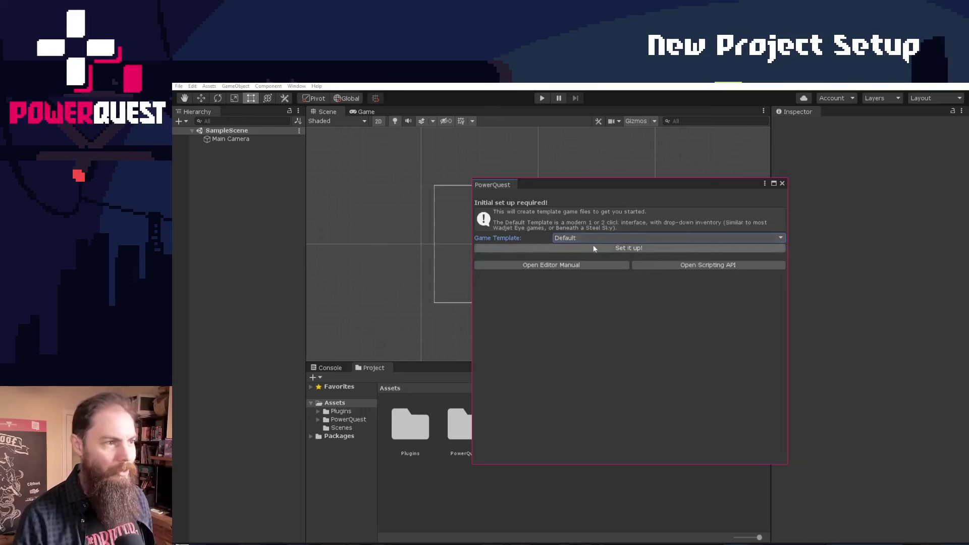
click(644, 250)
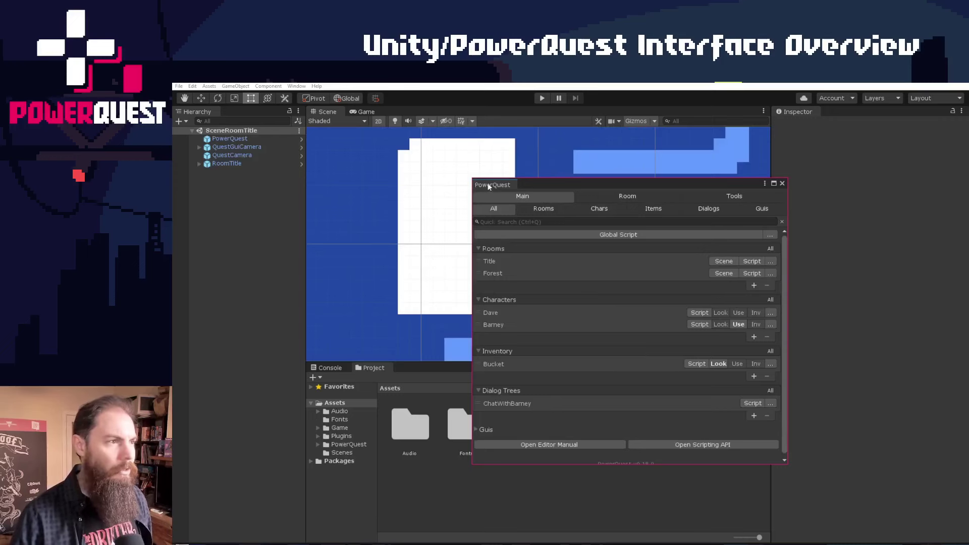
Step: Dock the PowerQuest window between the Scene view and the Inspector, and the Project window beneath the Hierarchy
drag(488, 187, 735, 175)
drag(763, 146, 691, 207)
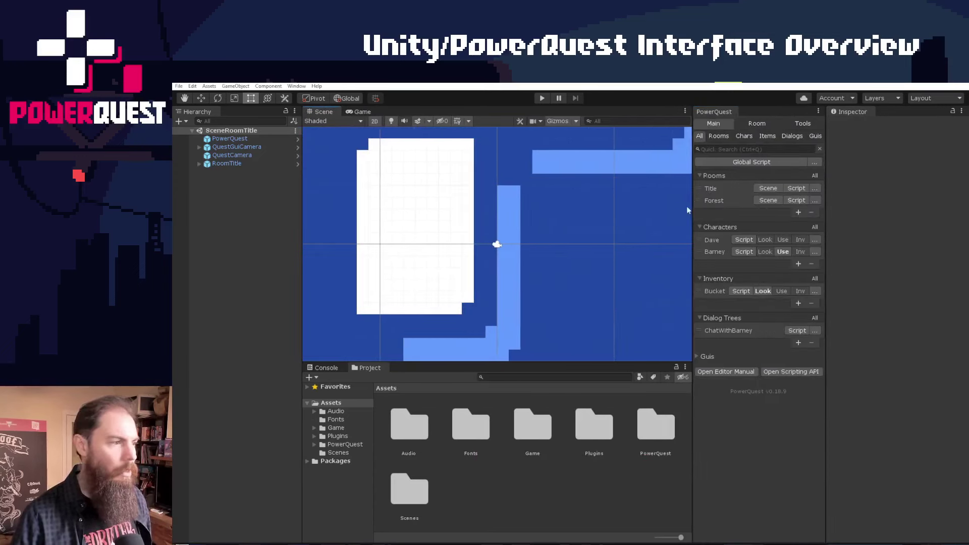
drag(370, 368, 257, 426)
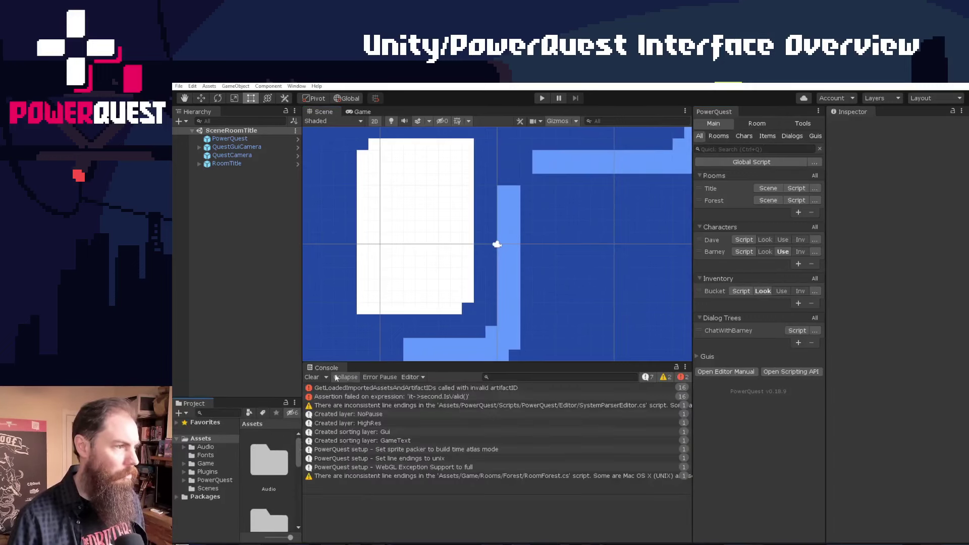
Step: Clear the Console messages and dock the Game view alongside the Console, beneath the Scene view
click(313, 377)
drag(353, 363, 353, 373)
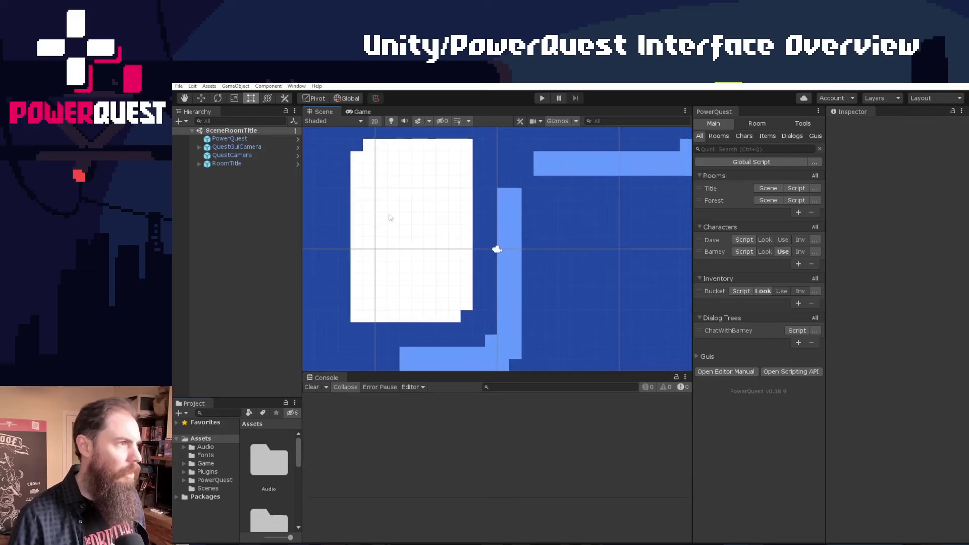
drag(362, 111, 502, 299)
scroll(464, 253, down, 5)
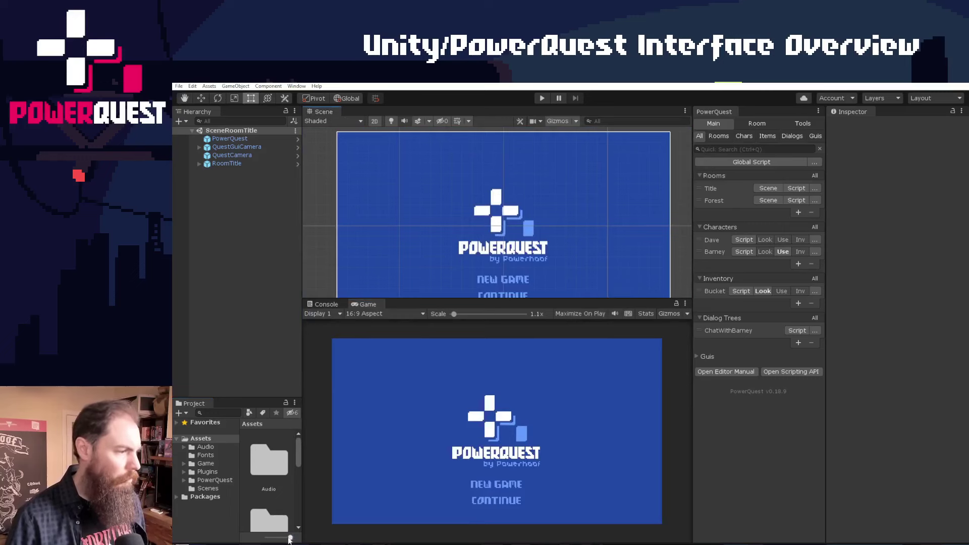
Step: Show the Project window's assets as a compact list and widen the Hierarchy and Project column
drag(290, 538, 267, 538)
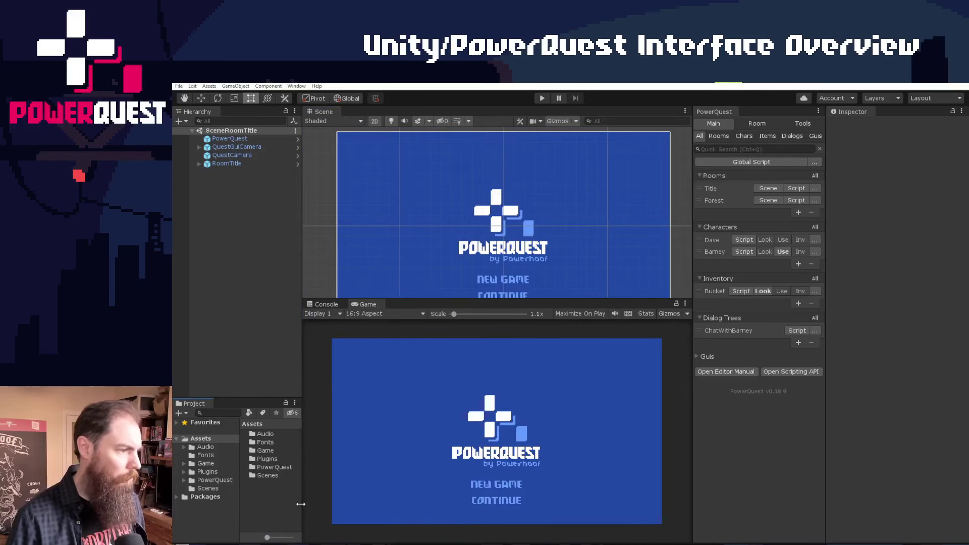
drag(300, 503, 329, 504)
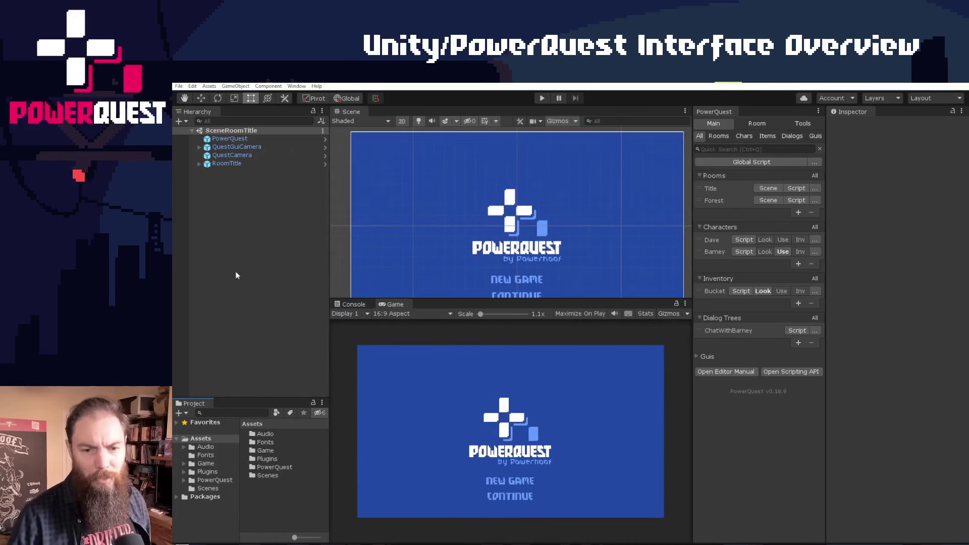
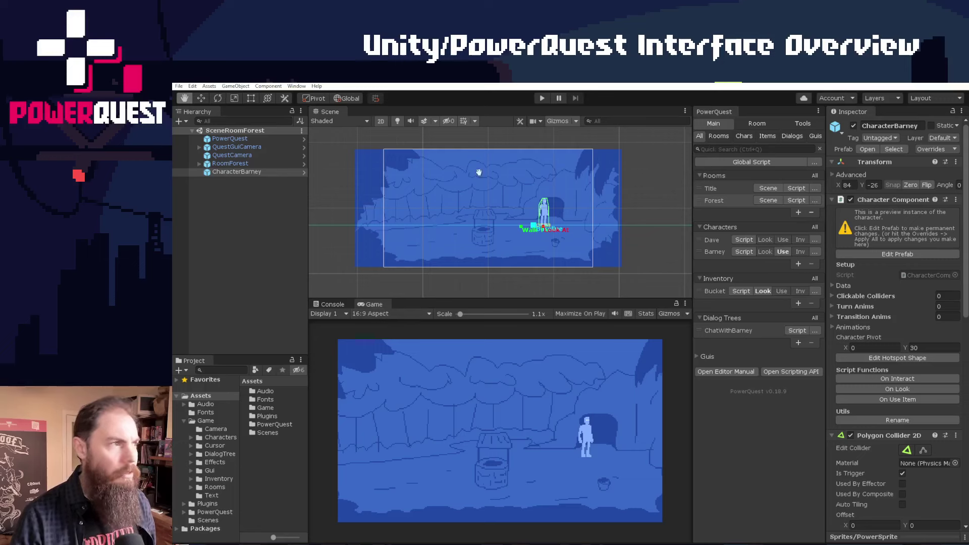
Step: Select the Forest room, locate its files in the project, and expand the Data section of its Room Component
click(235, 164)
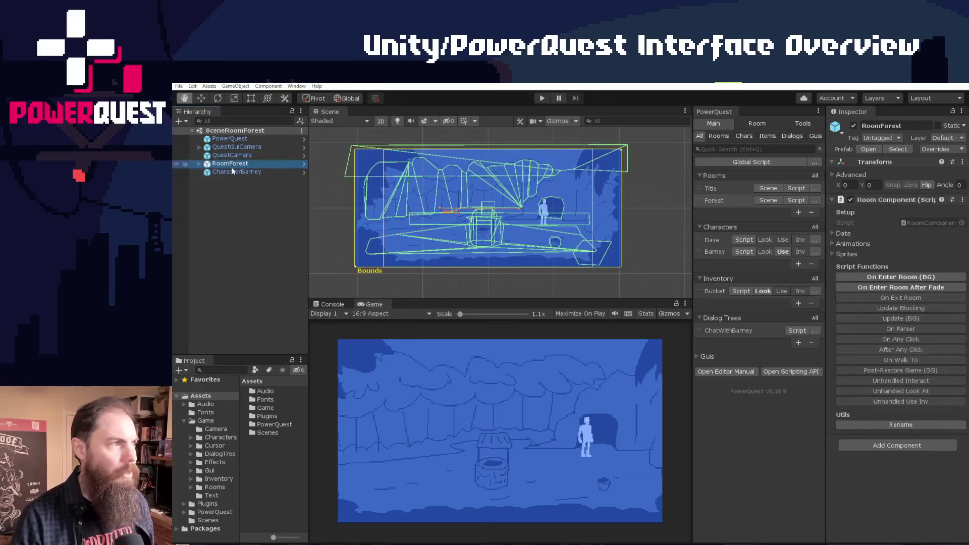
click(716, 202)
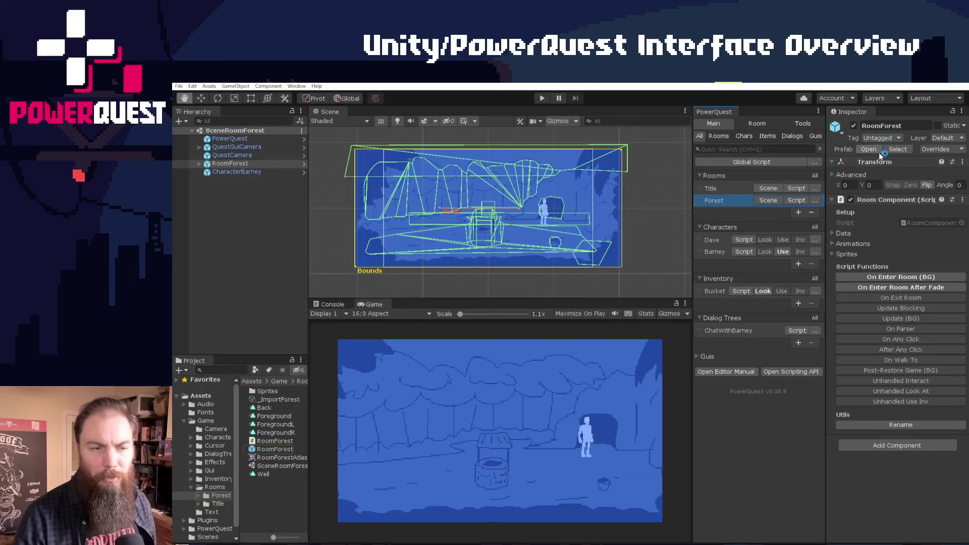
click(897, 246)
click(849, 234)
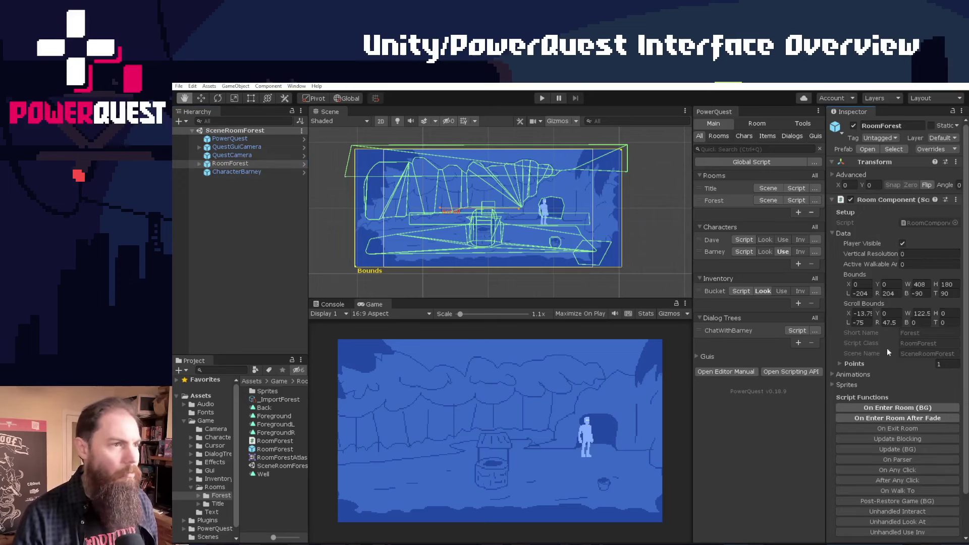
Step: Open the Title room's scene, run it, start a new game, and maximize the Game view
click(773, 189)
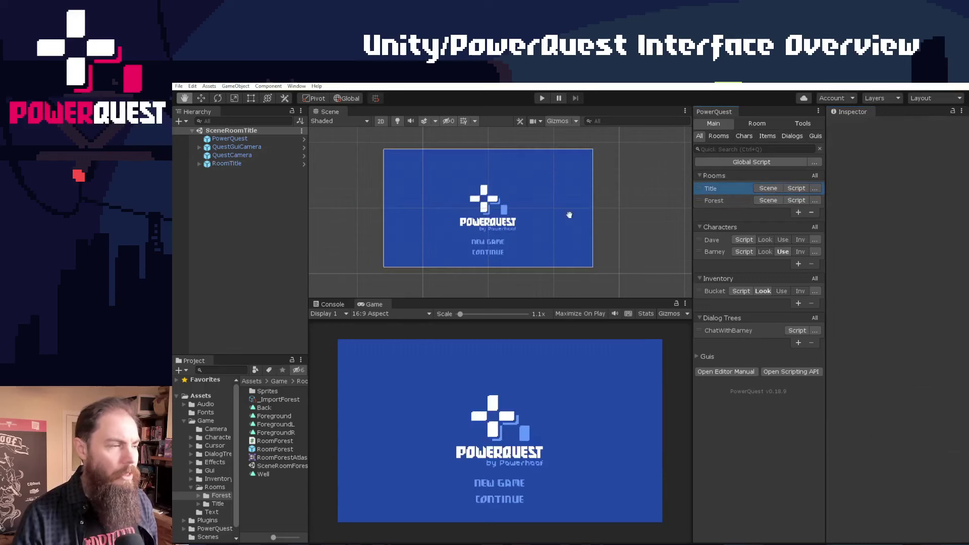
click(543, 99)
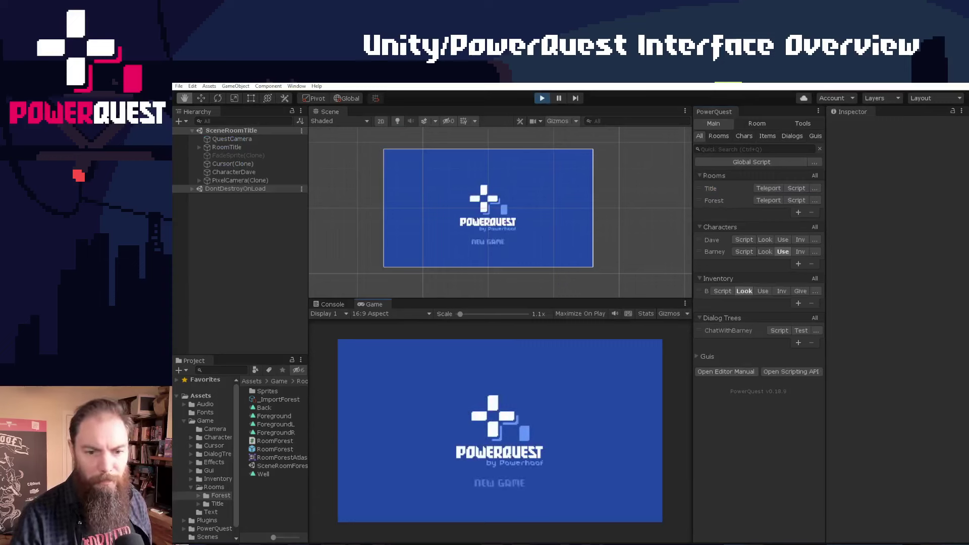
click(503, 492)
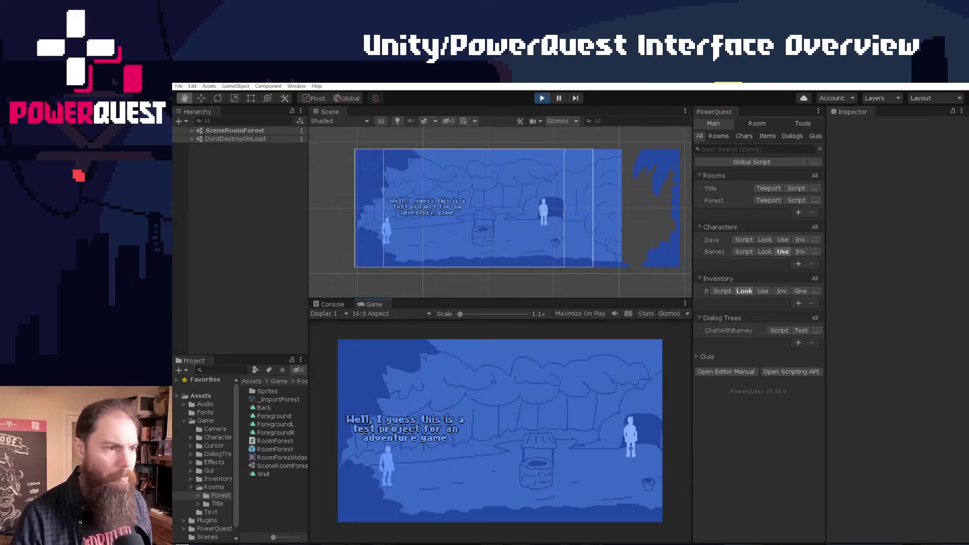
click(686, 303)
click(705, 334)
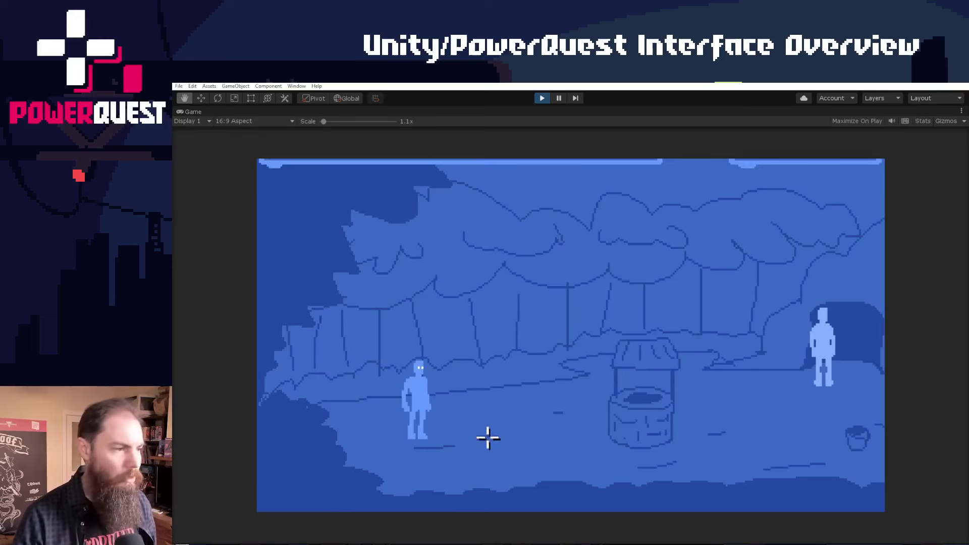
Step: Walk the player character around the forest clearing and look at the well
click(539, 437)
click(446, 453)
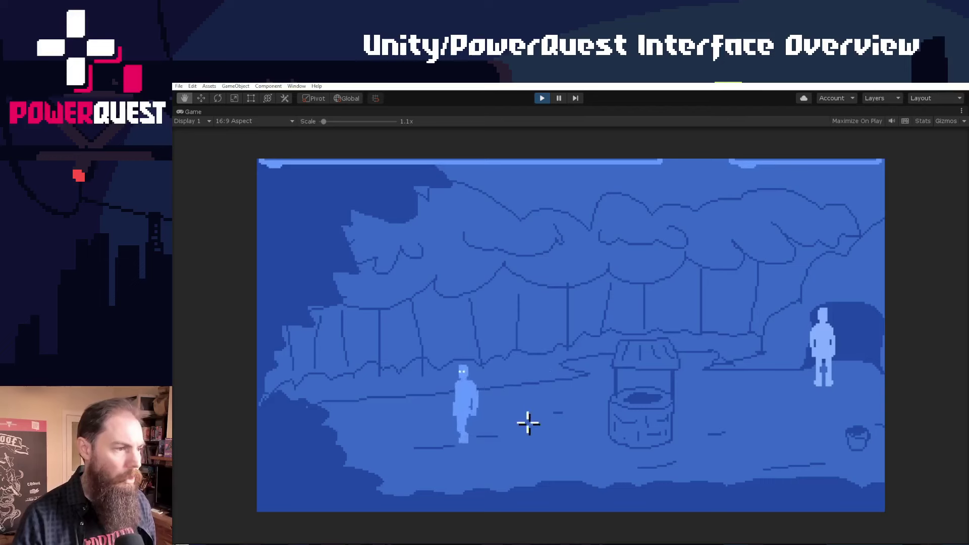
click(487, 341)
right_click(637, 425)
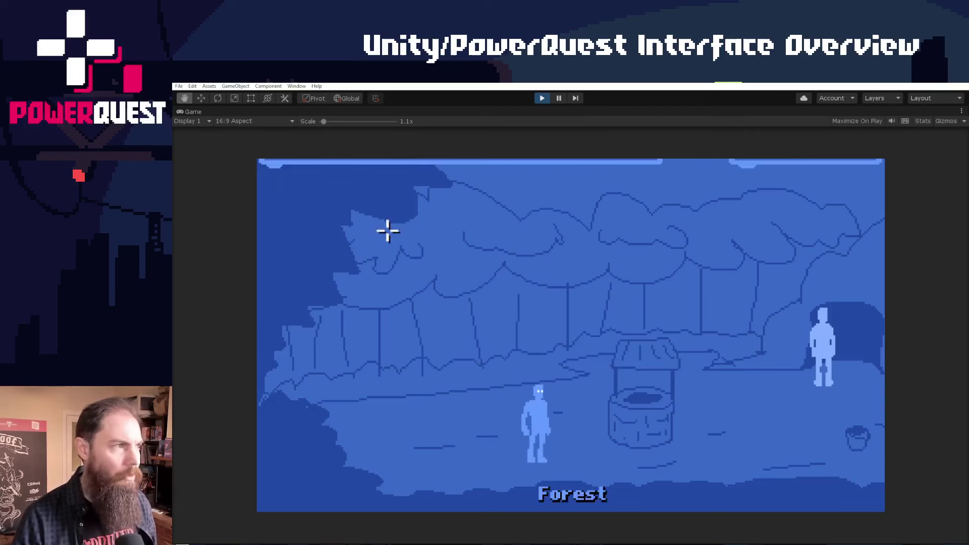
Step: Check the inventory bar, pick up the bucket, and use it on the well
mouse_move(273, 169)
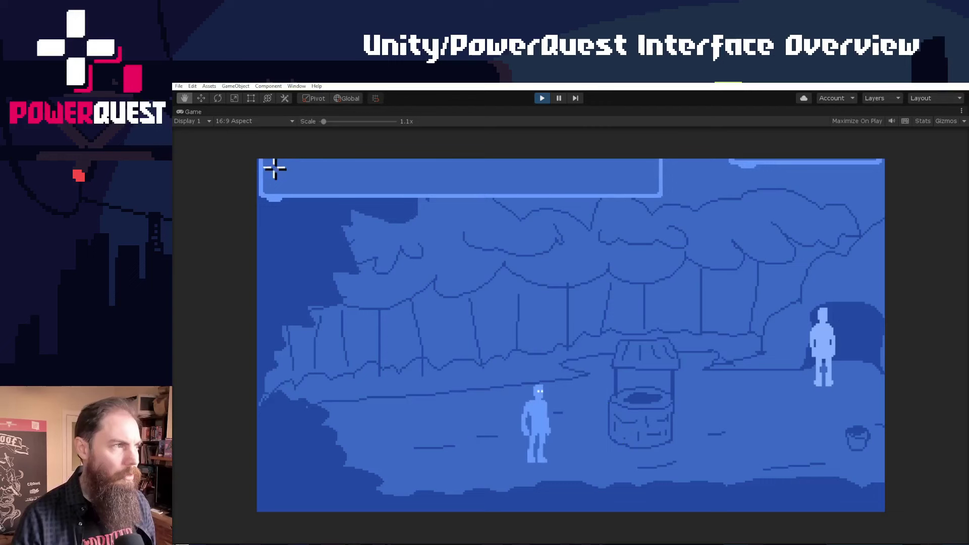
click(847, 439)
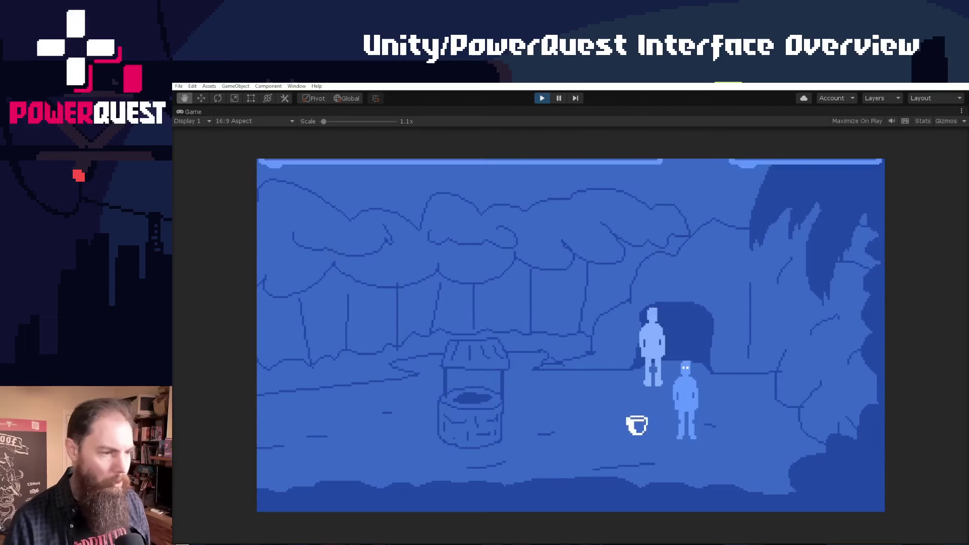
mouse_move(326, 168)
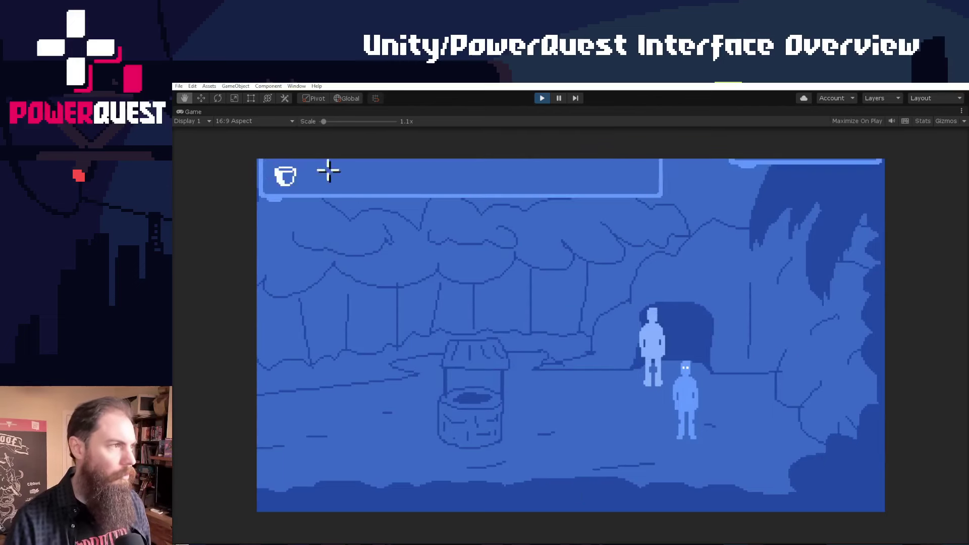
click(287, 177)
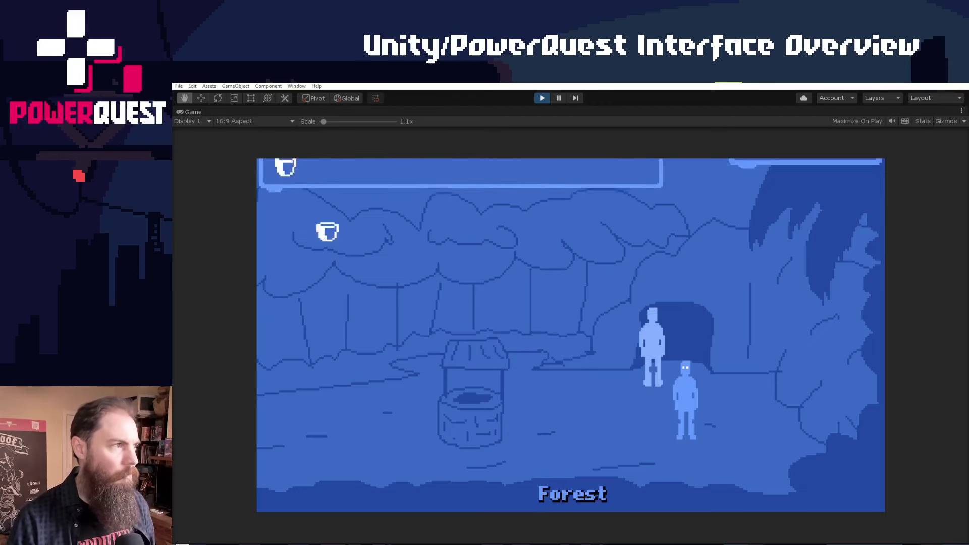
click(465, 419)
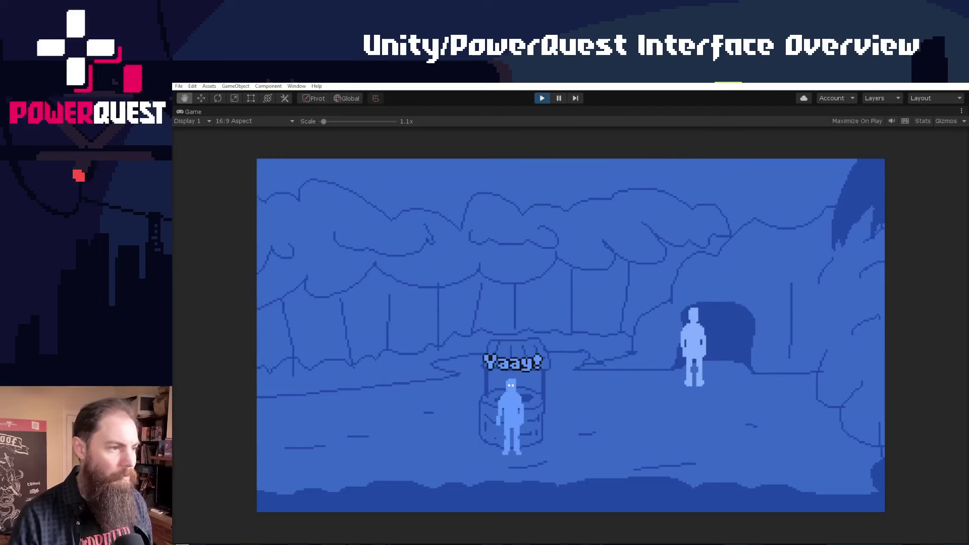
click(626, 439)
Step: Save the running game to the empty slot beside Autosave
mouse_move(774, 173)
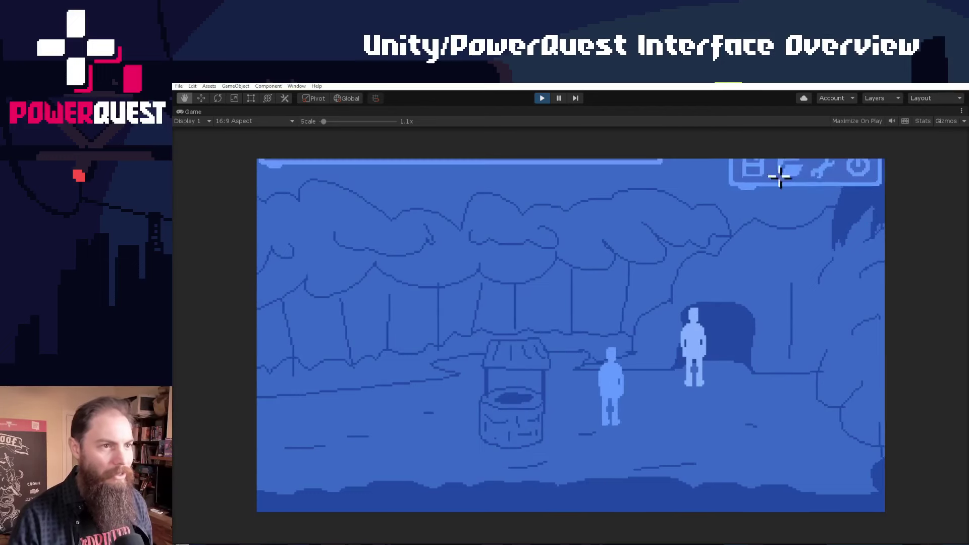
click(764, 172)
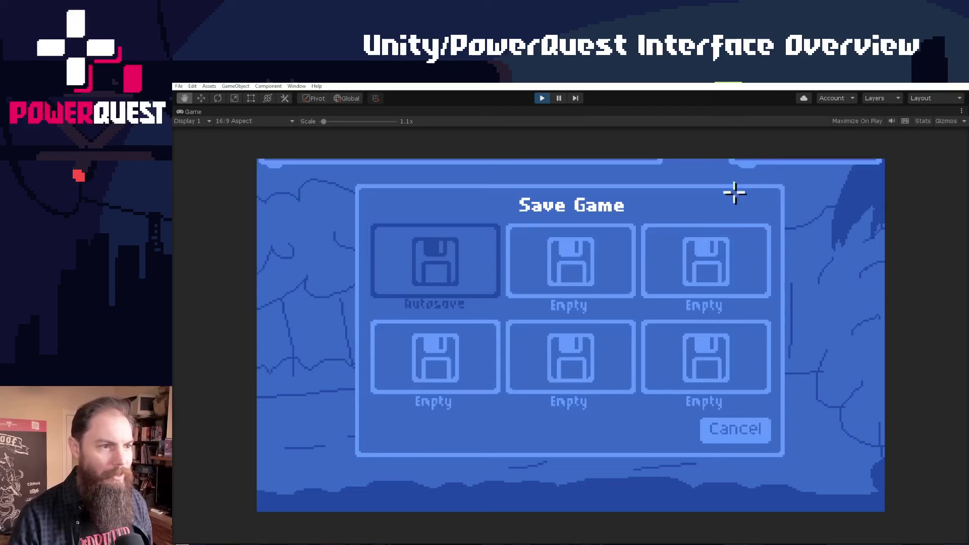
click(567, 356)
click(619, 317)
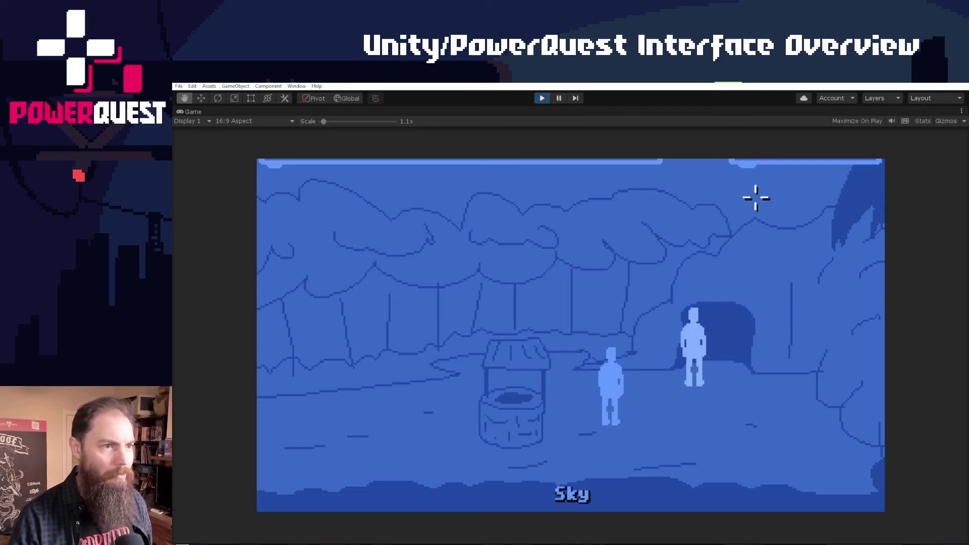
Step: View the Restore Game and Options dialogs, leaving each without making changes
click(792, 175)
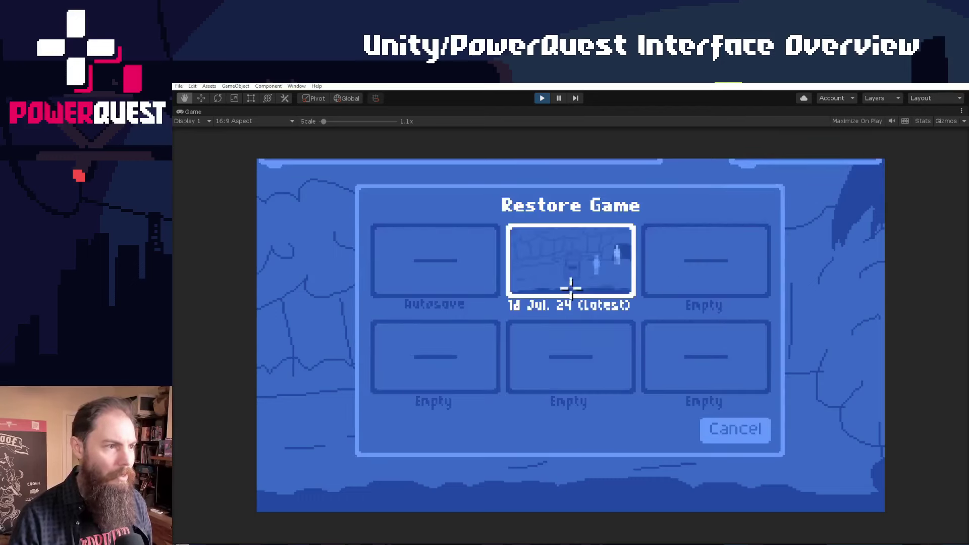
click(735, 429)
click(819, 177)
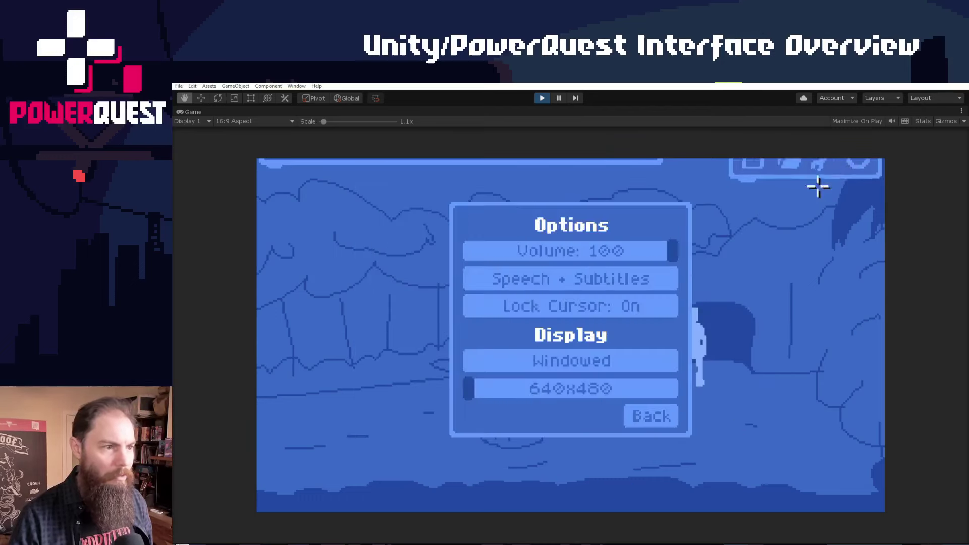
click(632, 426)
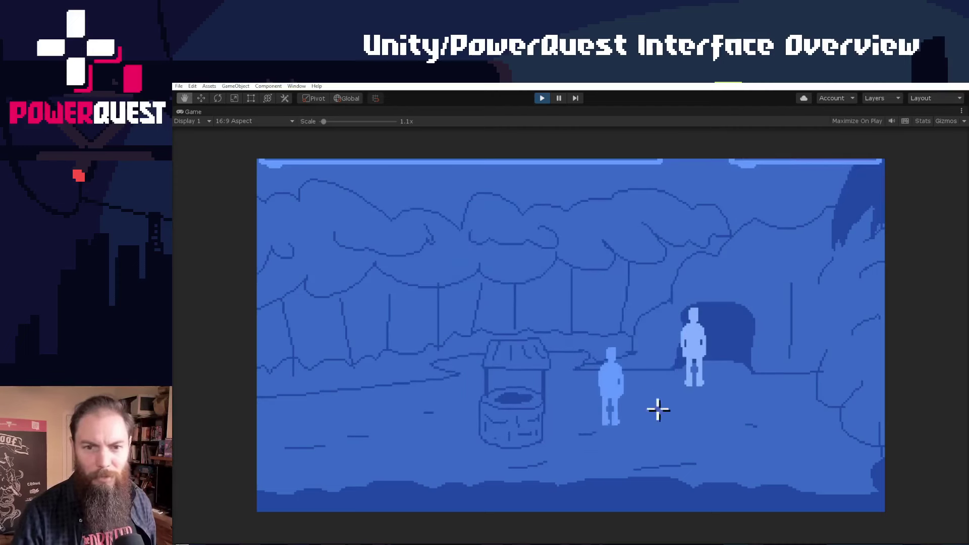
Step: Set the Game view scale to 1x and walk the character around near the well
mouse_move(246, 127)
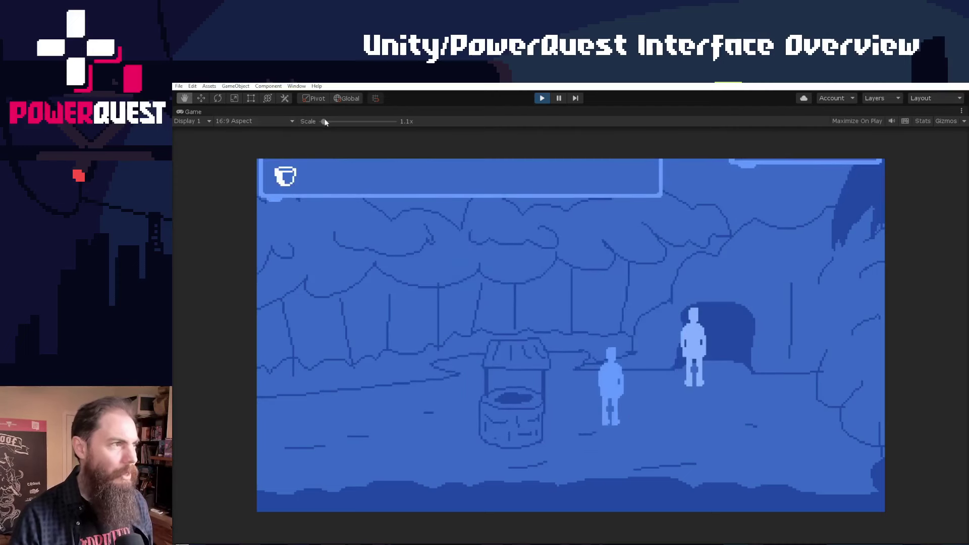
drag(323, 121, 309, 120)
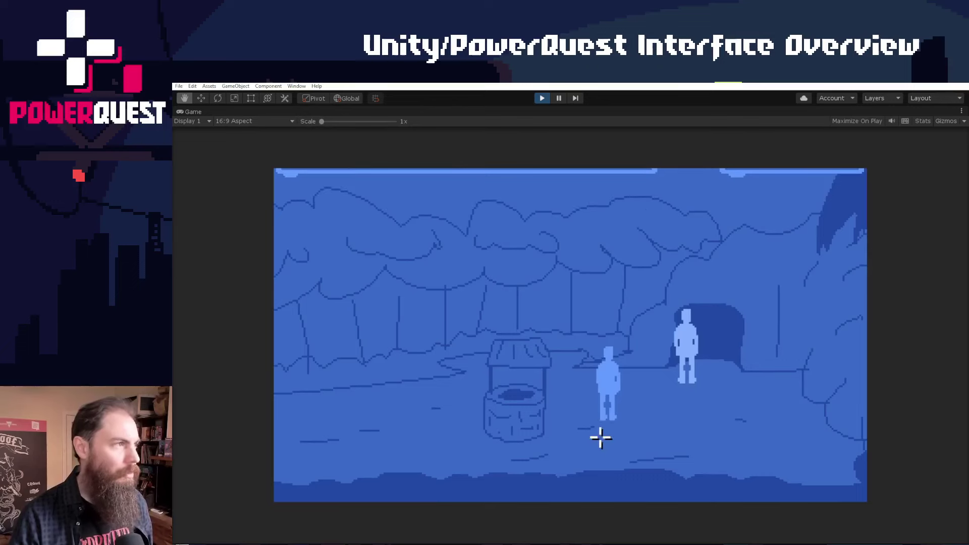
click(675, 448)
click(612, 439)
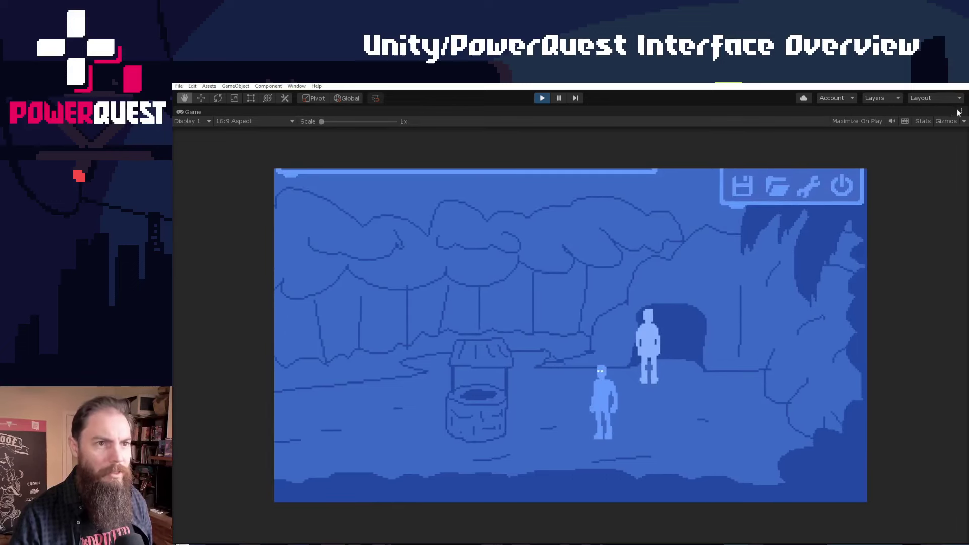
Step: Return the Game view to its docked size and stop the running game
click(930, 98)
click(899, 141)
click(502, 424)
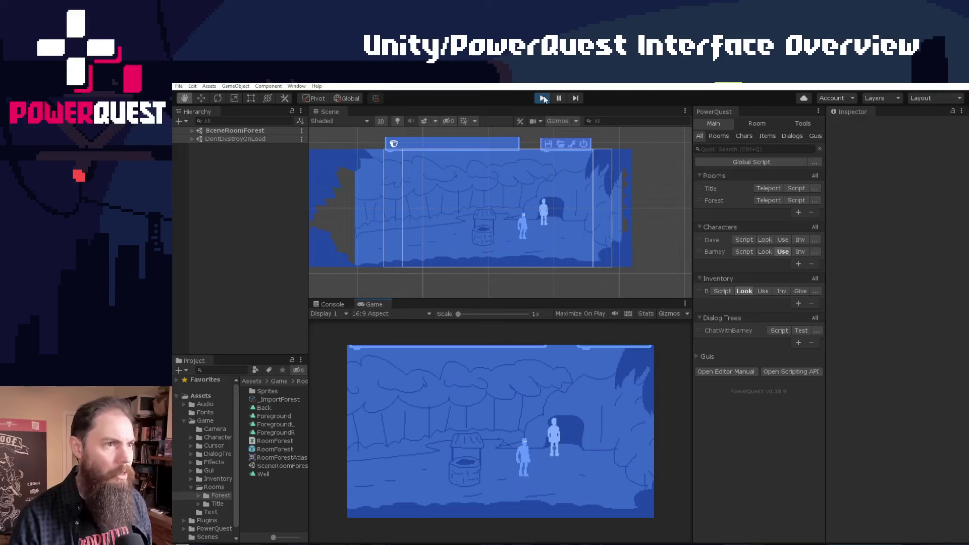
click(543, 99)
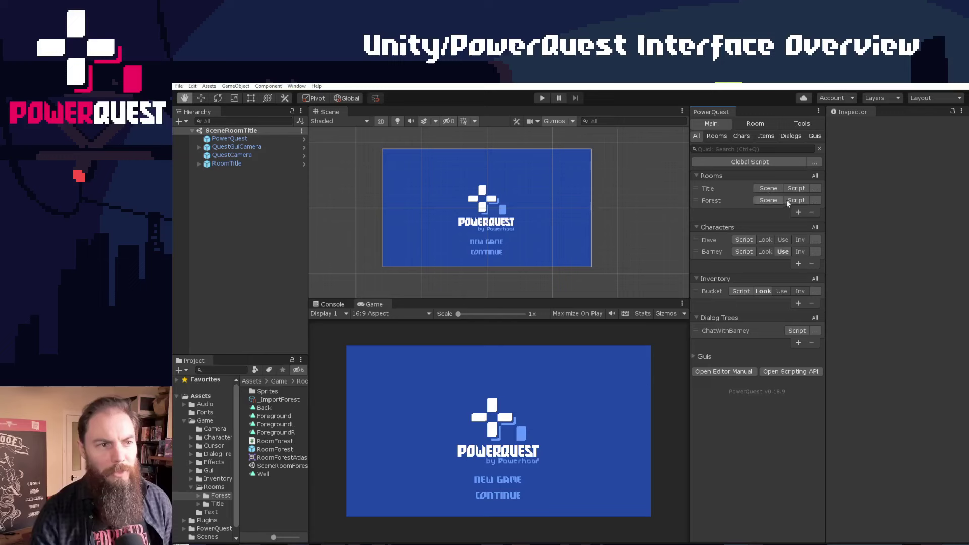
Step: Inspect the Title and Forest rooms' components, finishing with the Forest scene open and its room selected
click(711, 199)
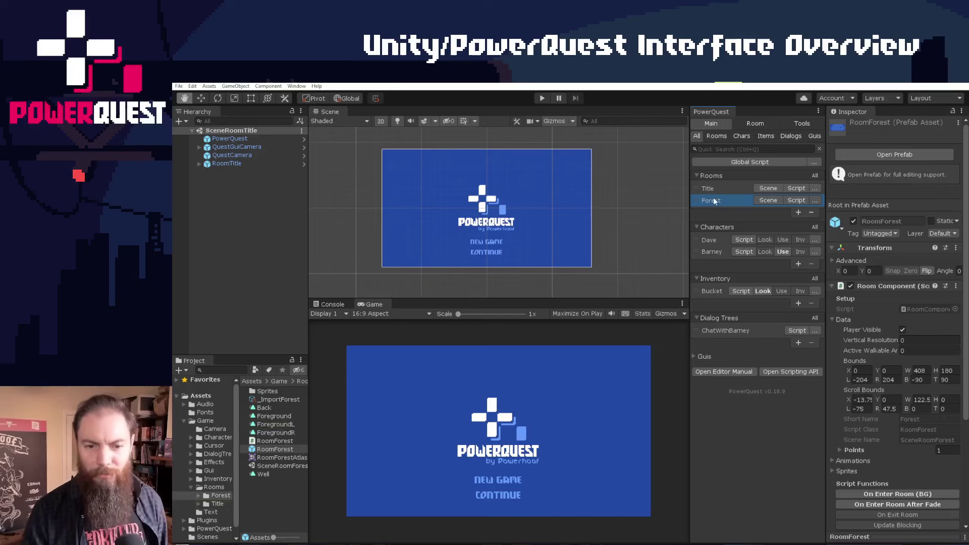
click(712, 189)
click(712, 199)
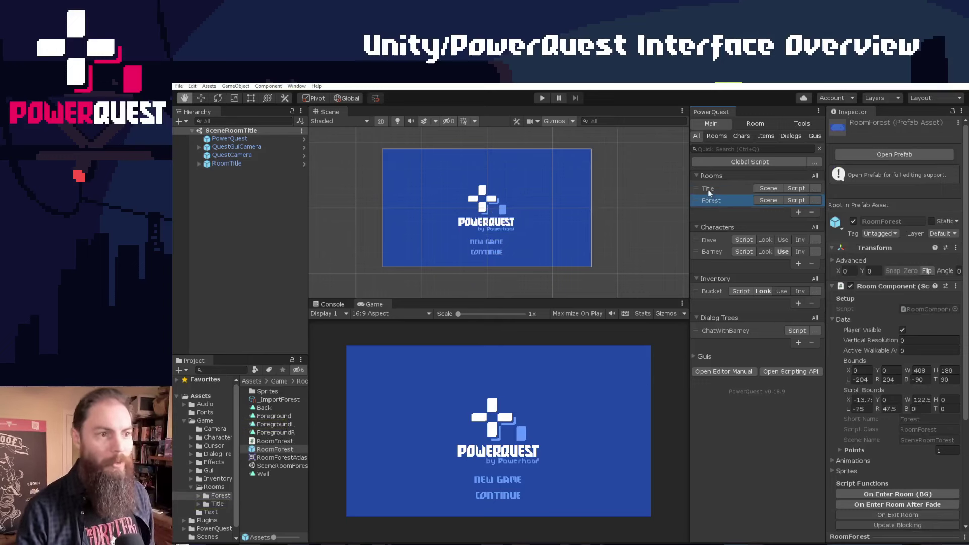
click(734, 192)
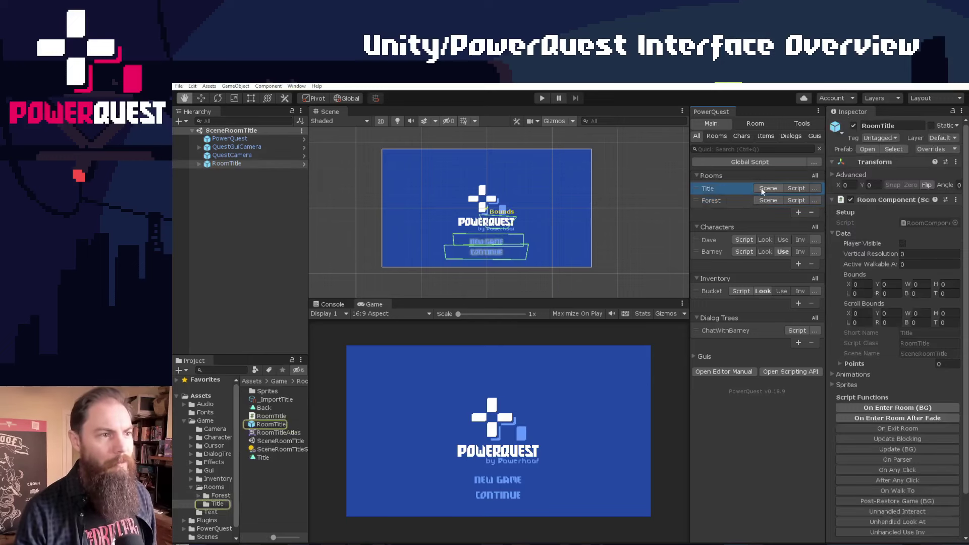
click(763, 199)
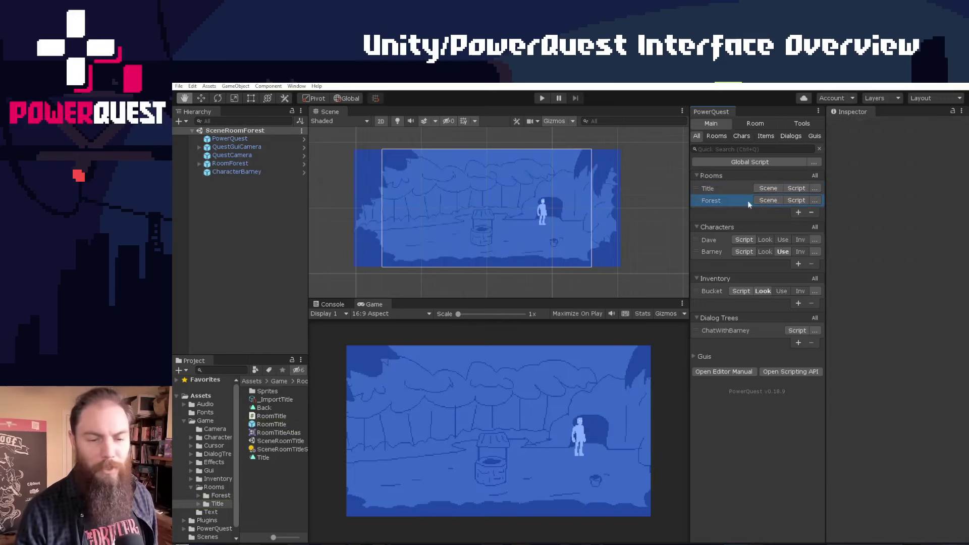
click(737, 201)
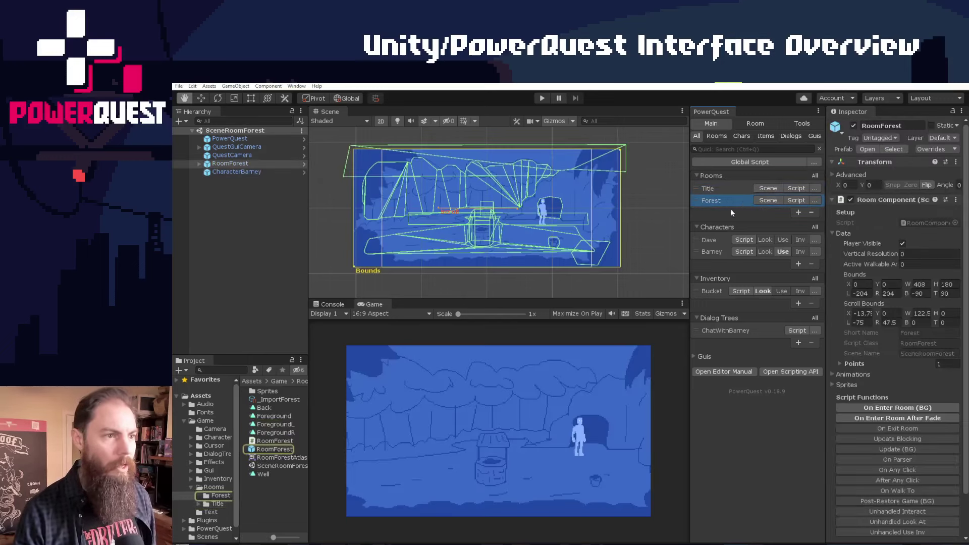
Step: Expand the character Data section and compare the settings of Dave and Barney, including their Text Colour
click(708, 240)
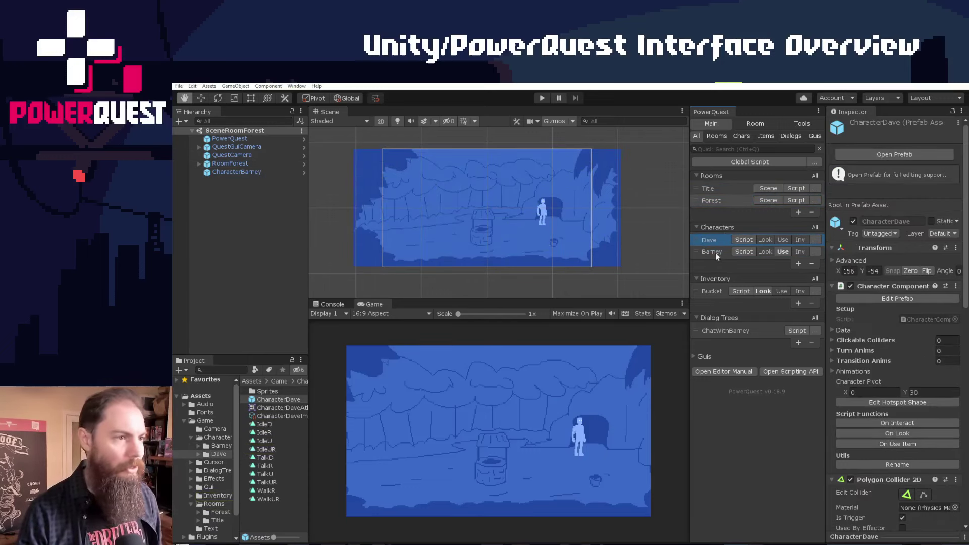
click(717, 252)
click(717, 242)
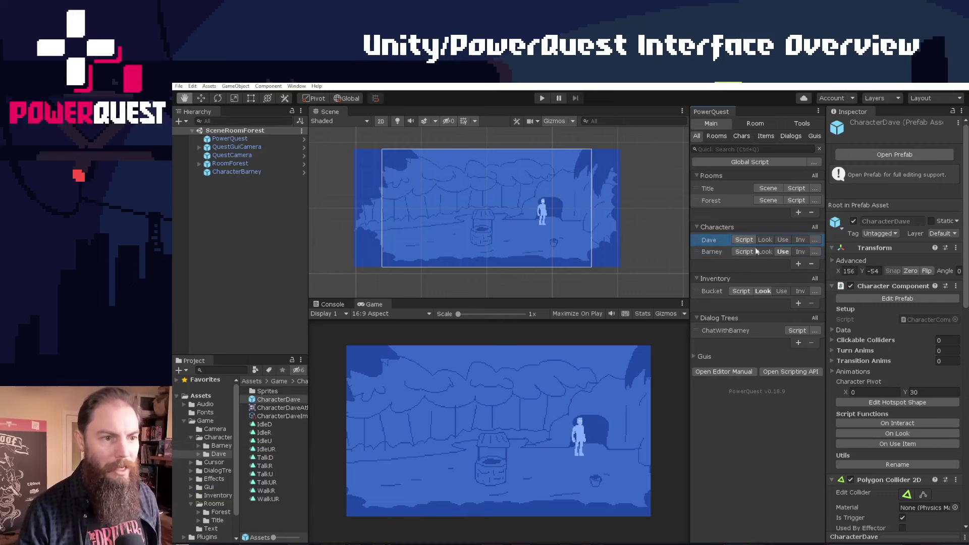
click(850, 329)
scroll(853, 323, down, 5)
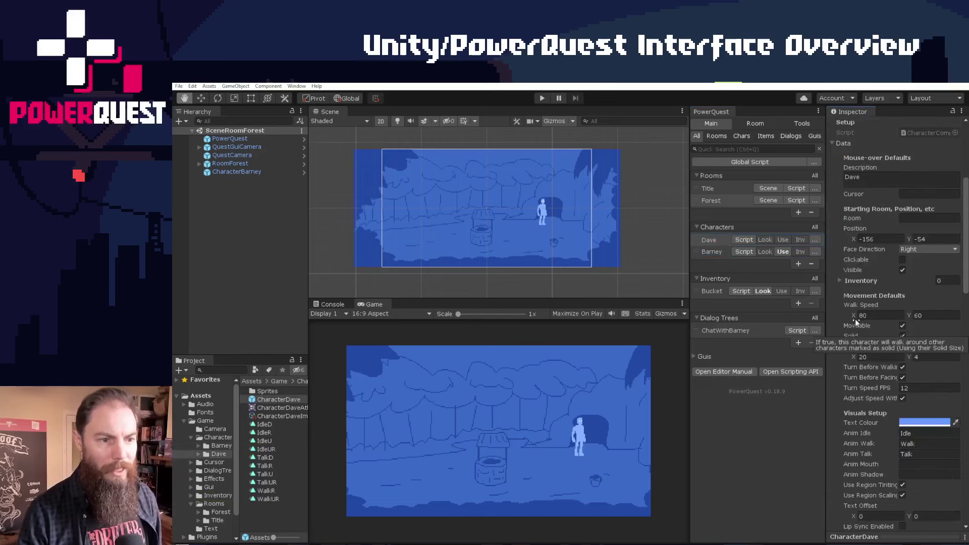
click(718, 252)
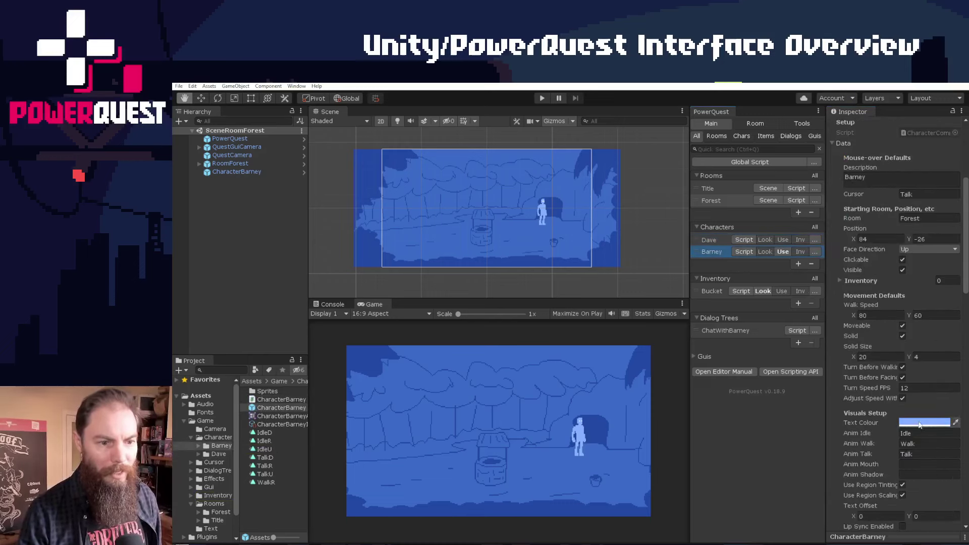
click(714, 241)
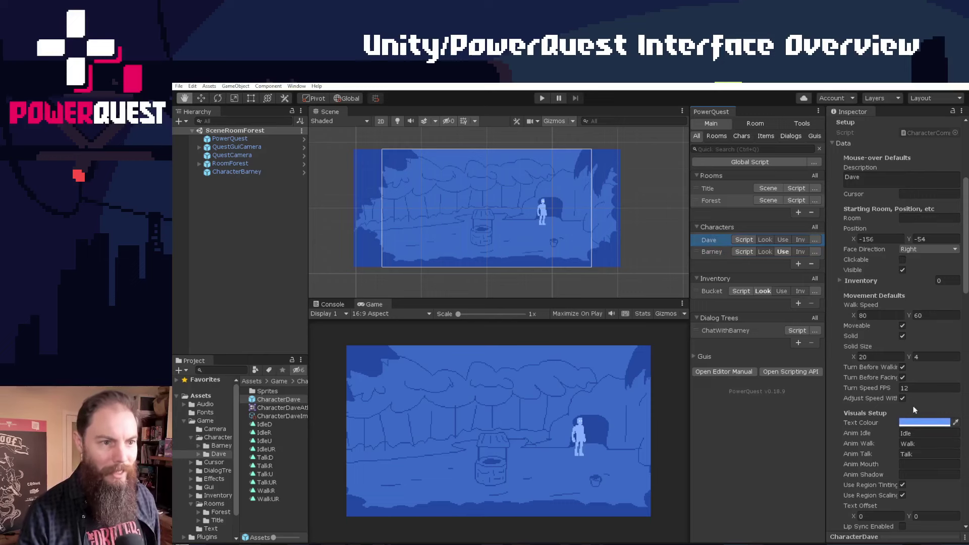
scroll(913, 406, up, 3)
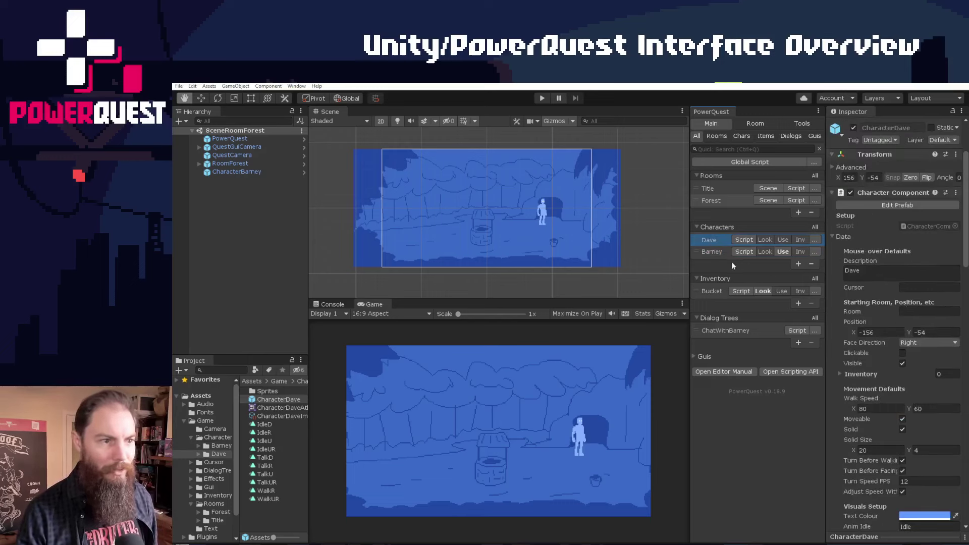
Step: Inspect the Bucket inventory item, and examine the ChatWithBarney dialog tree's options with the Inspector temporarily widened
click(708, 292)
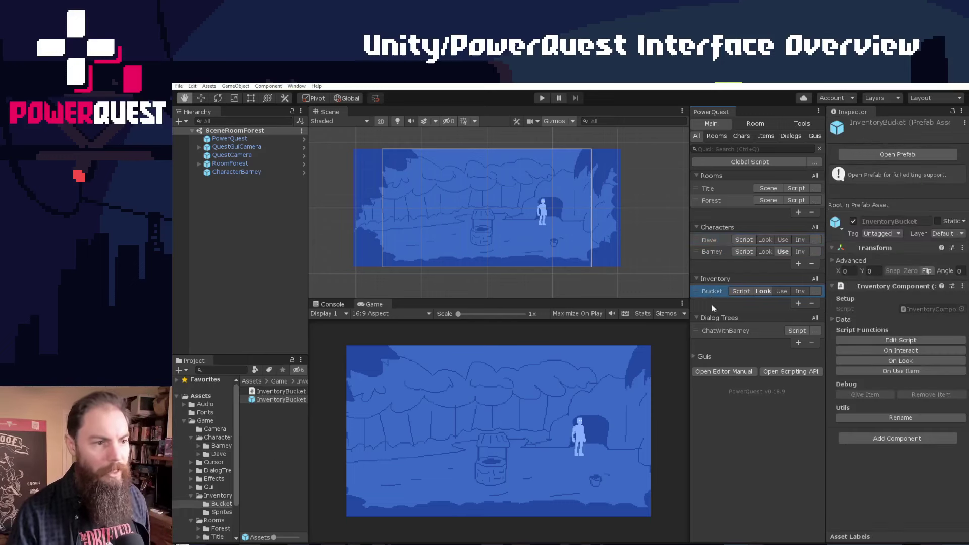
click(723, 332)
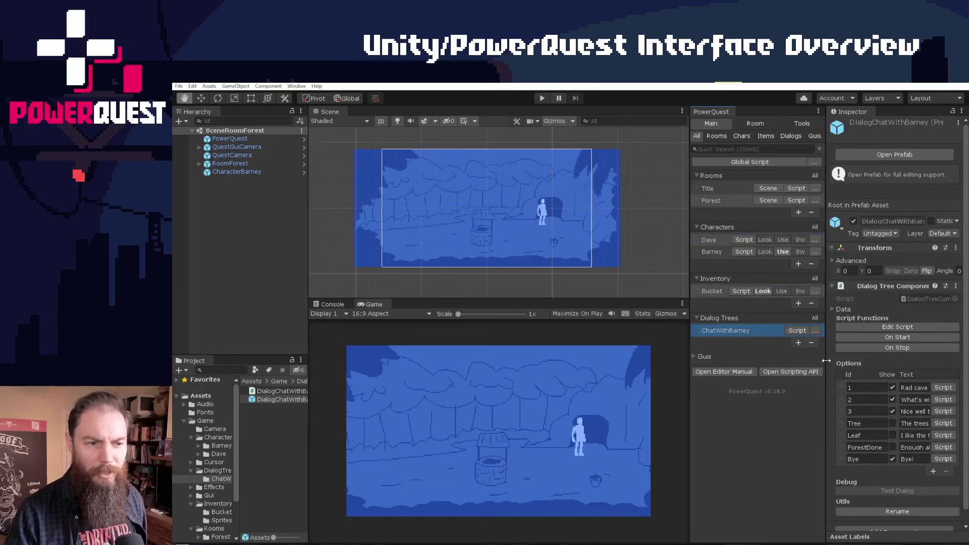
scroll(856, 365, down, 1)
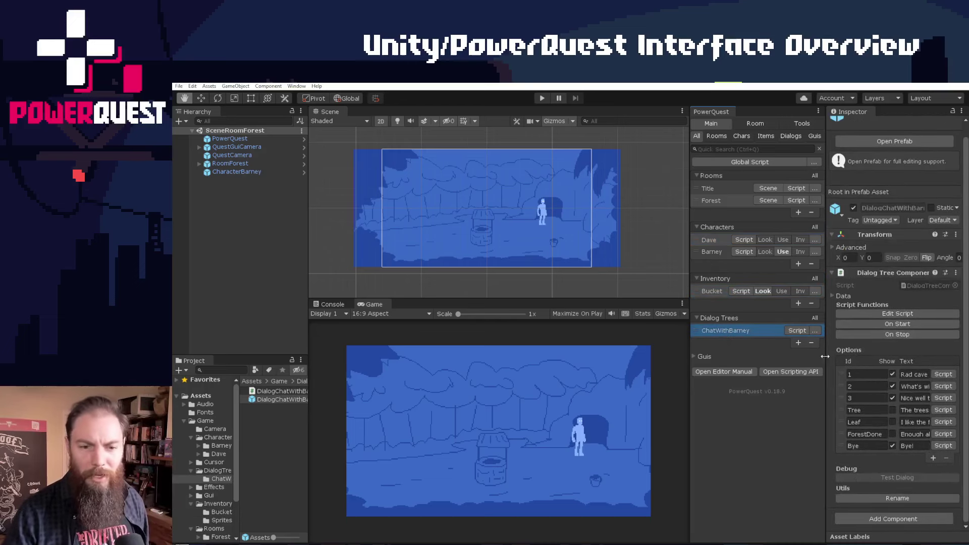
drag(825, 356, 801, 359)
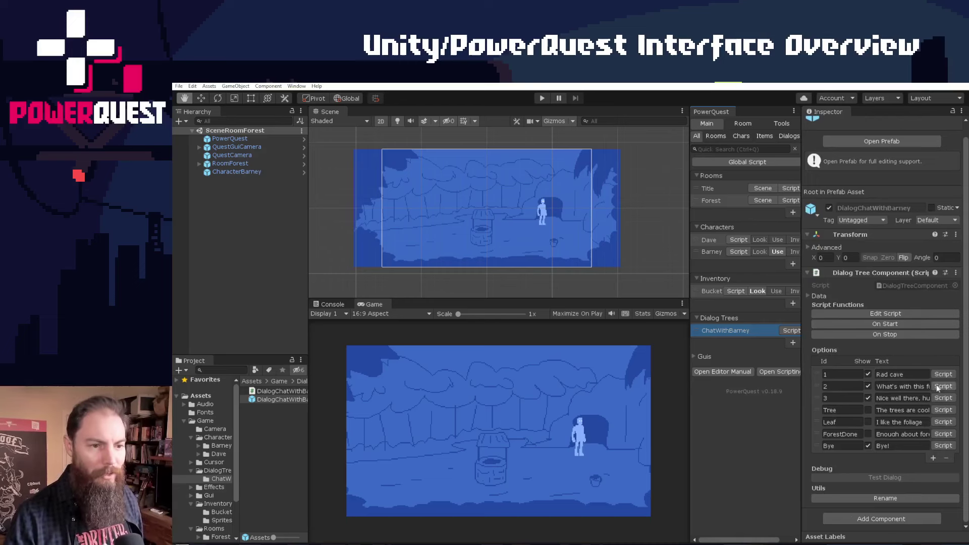
drag(802, 392, 824, 392)
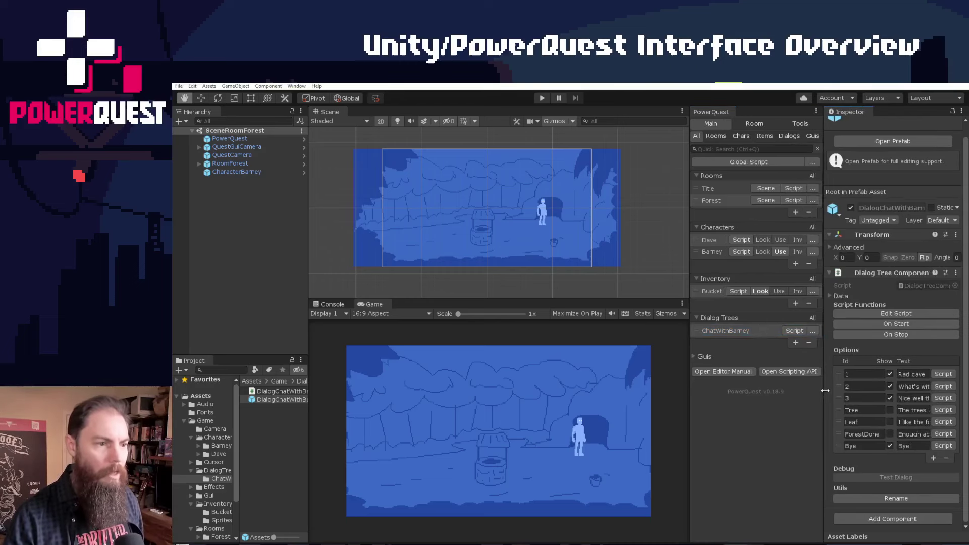
Step: Look through the Guis list, collapse it again, and show the contents of the Forest room
click(707, 357)
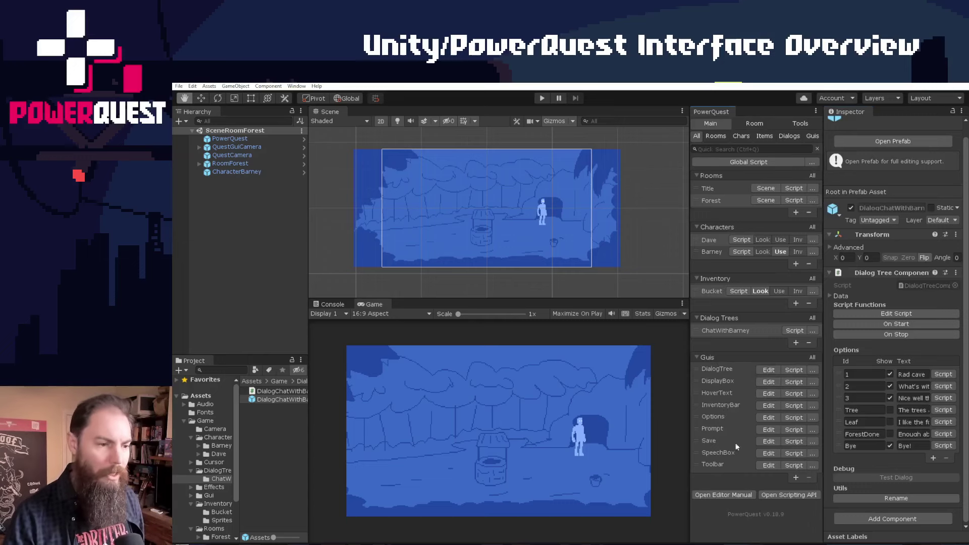
click(707, 356)
click(720, 200)
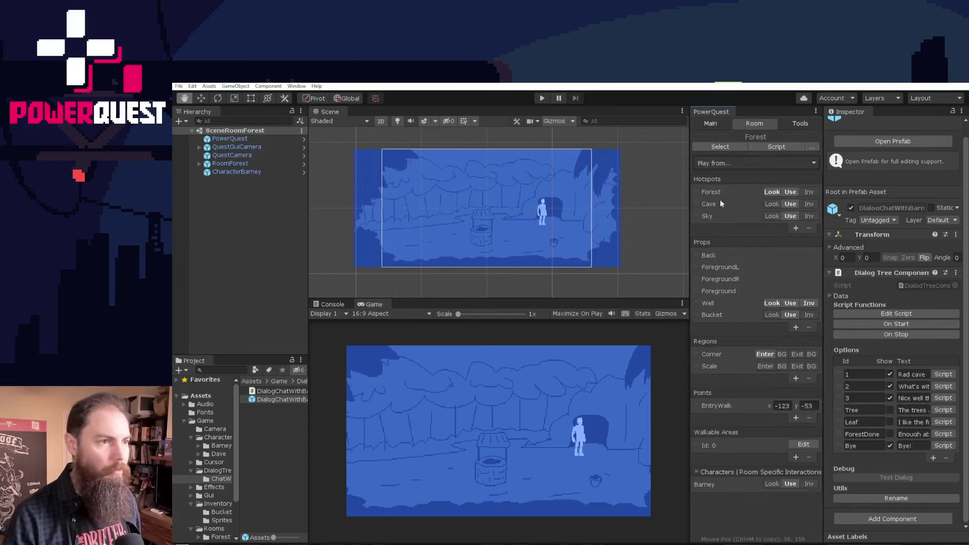
click(722, 124)
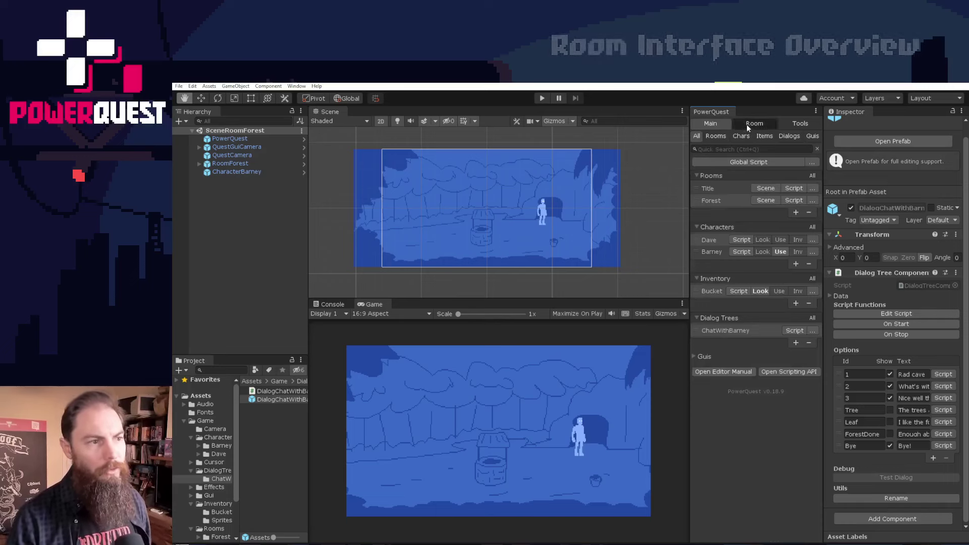
click(747, 124)
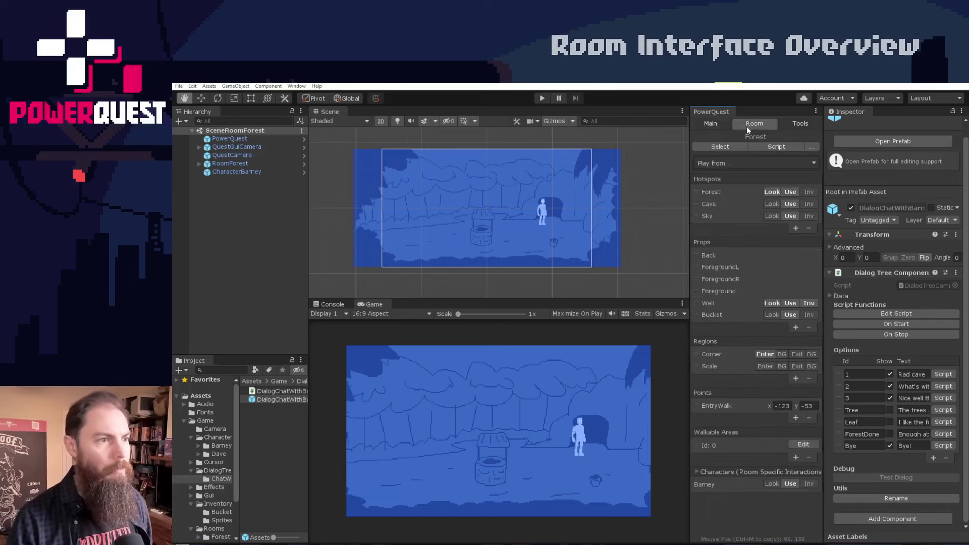
Step: Inspect the Forest, Cave and Sky hotspots, expanding the hotspot Data section to view their mouse-over and starting settings
click(717, 192)
click(717, 205)
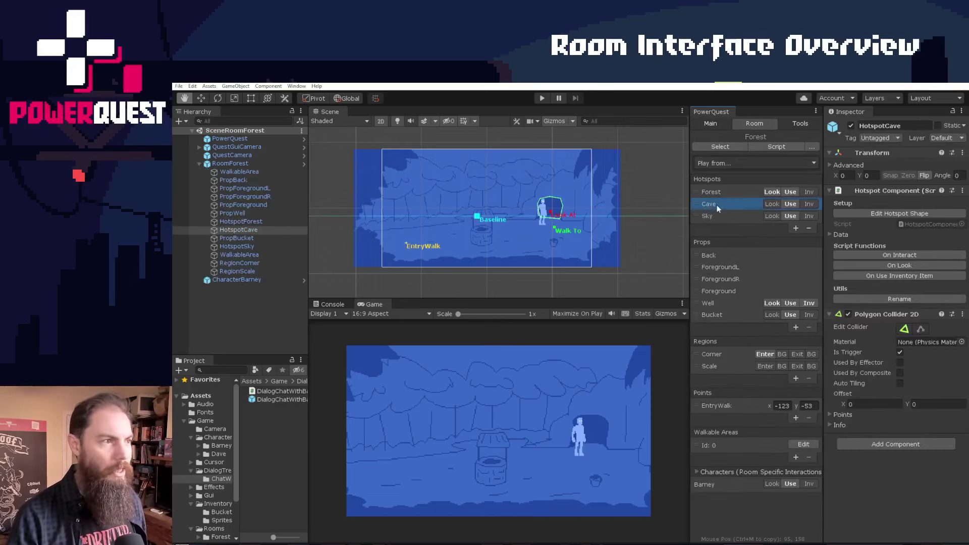
key(Down)
click(718, 192)
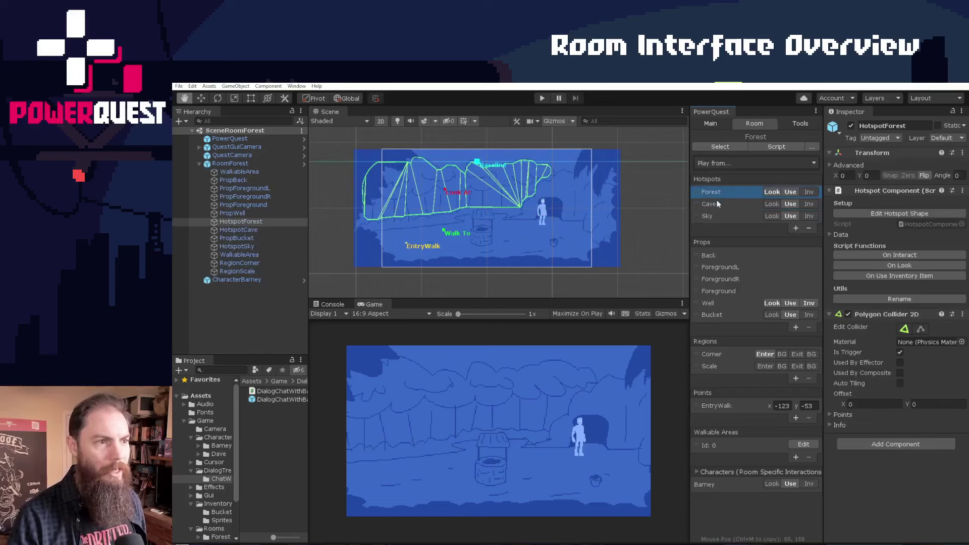
click(708, 217)
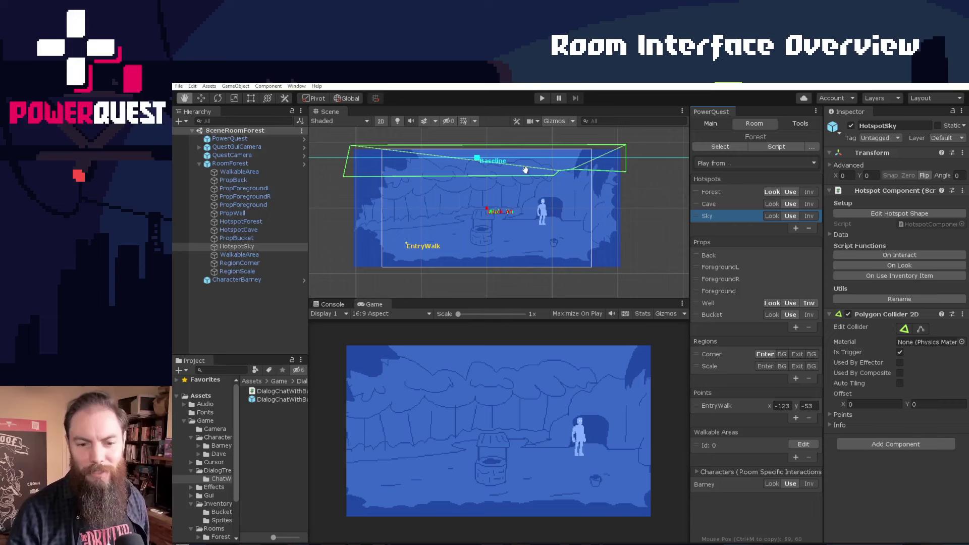
click(842, 235)
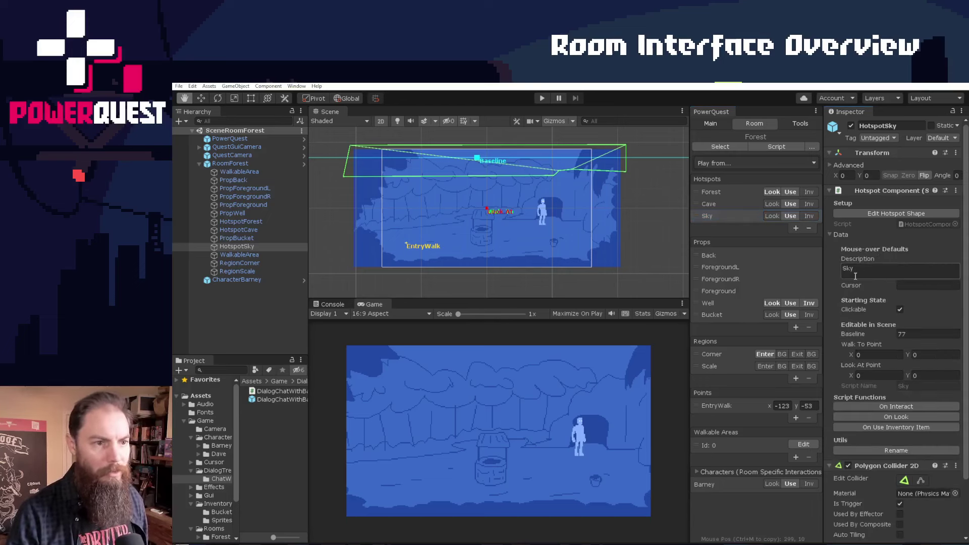
click(710, 204)
Step: Add "Deep Dark" in front of the Forest hotspot's description, finishing with the Sky hotspot selected
click(712, 194)
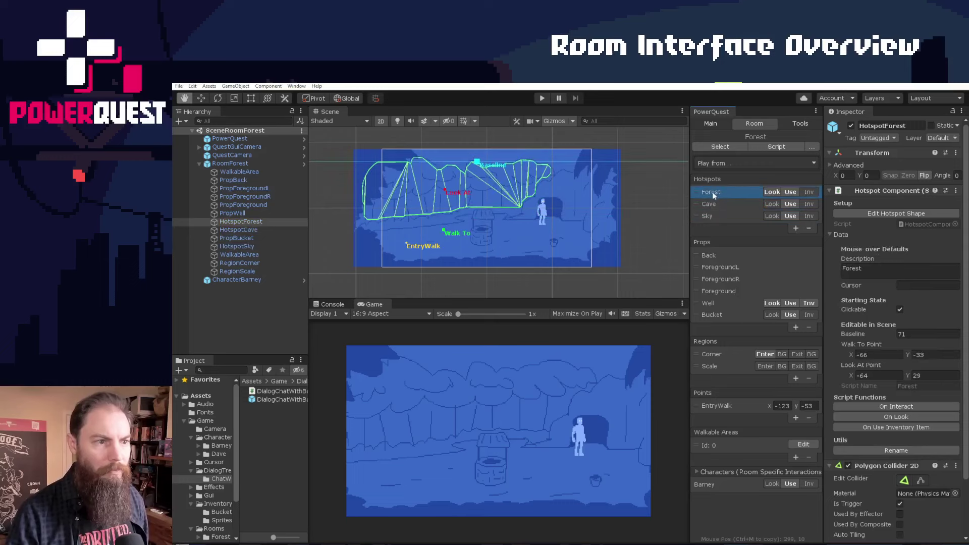
click(879, 271)
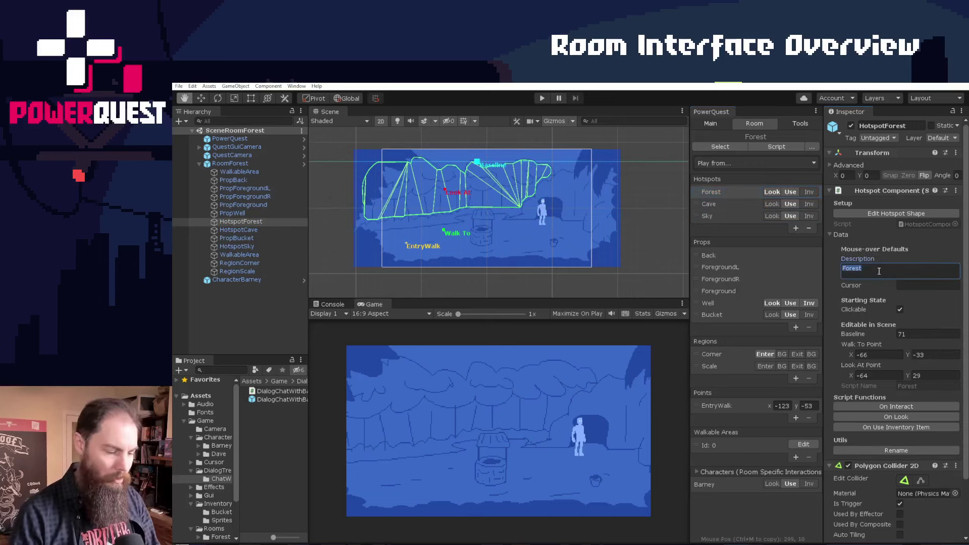
key(Home)
text(Deep Dark)
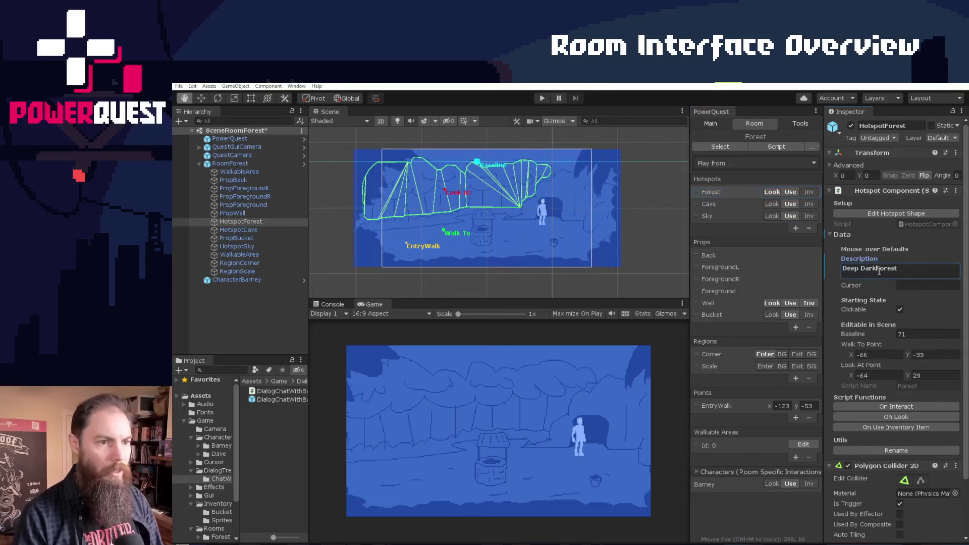
click(709, 215)
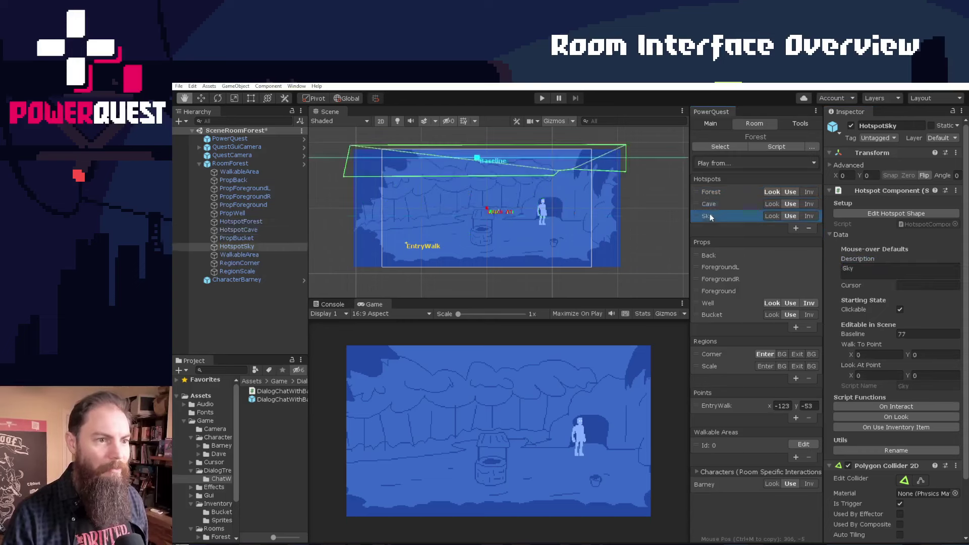
Step: Try shifting the Back prop along X, and reset its position to zero
click(720, 256)
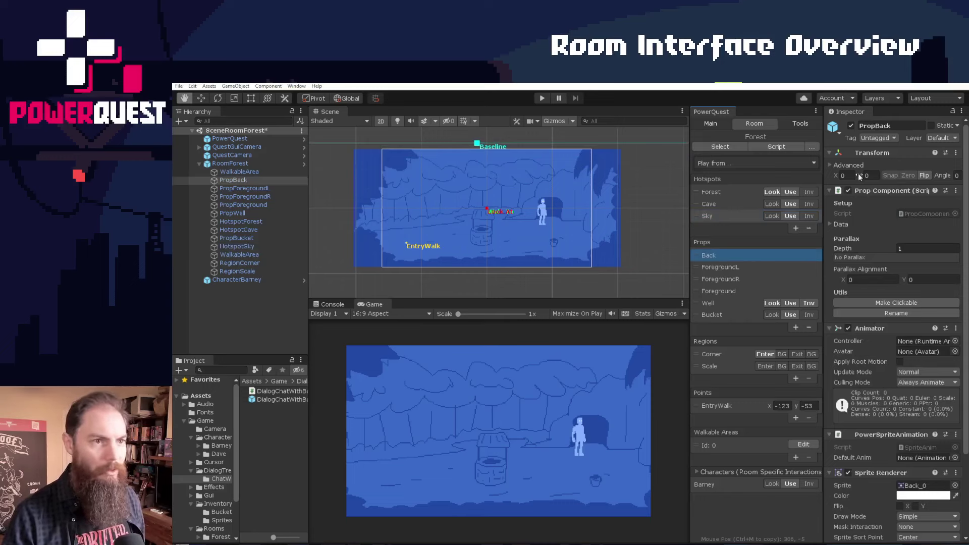
drag(839, 178, 712, 200)
click(909, 176)
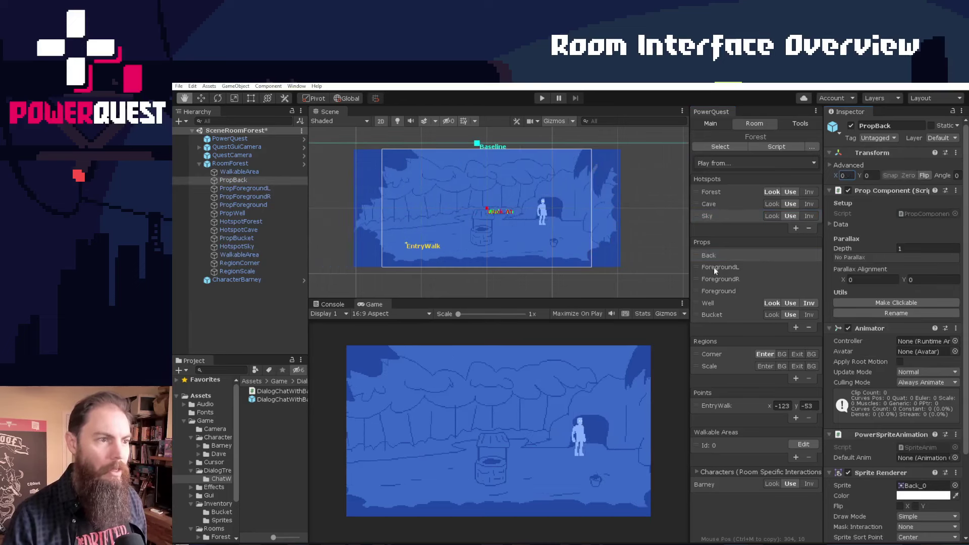
Step: Inspect the ForegroundL, Bucket and Well props, including their parallax settings, clickable shapes, baselines and walk-to points
click(729, 267)
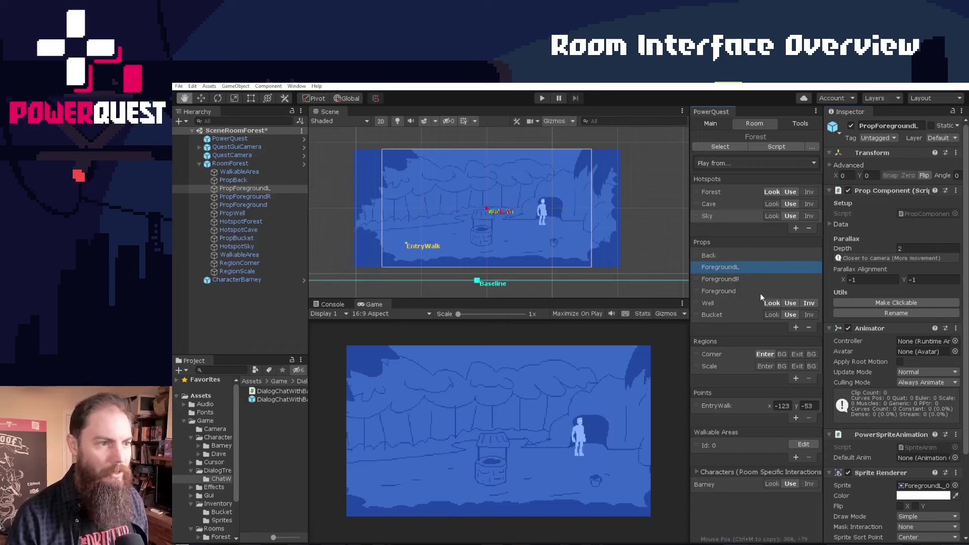
click(713, 314)
scroll(488, 224, up, 5)
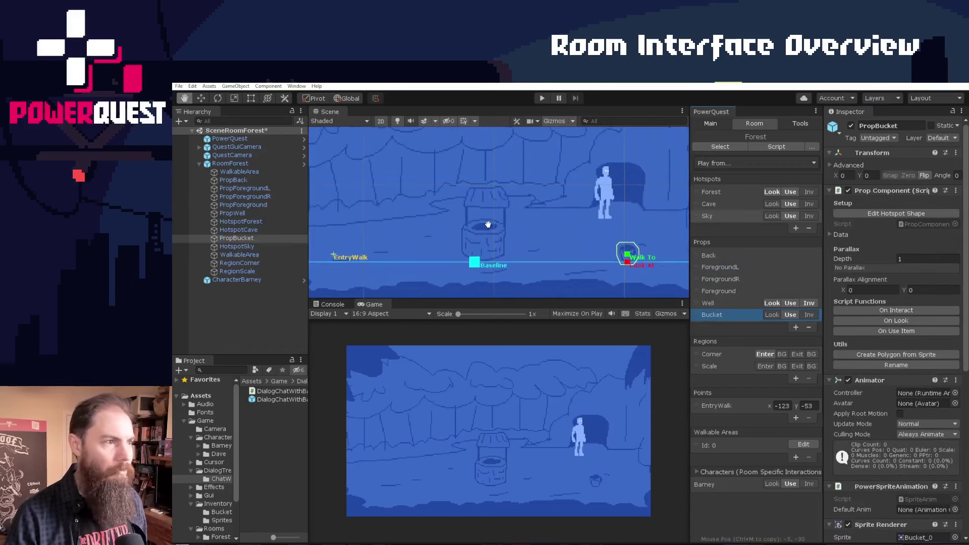
scroll(488, 224, down, 5)
click(718, 306)
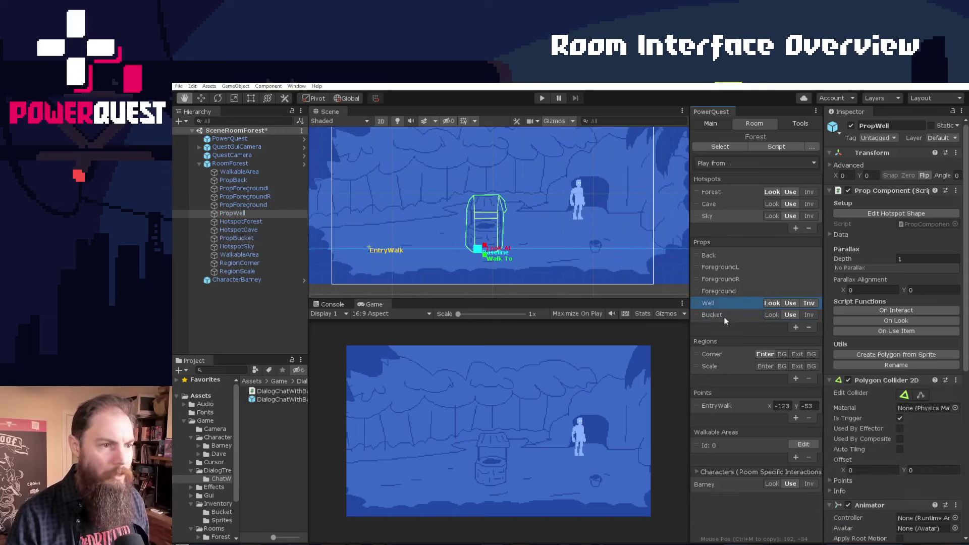
click(713, 315)
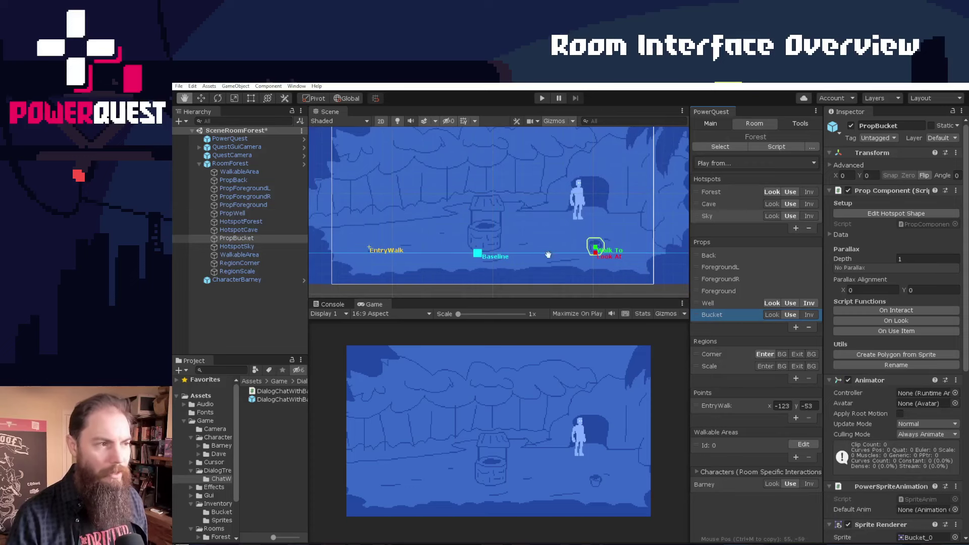
Step: Examine the Data settings of the Corner and Scale regions, and view the EntryWalk point in the scene
click(713, 354)
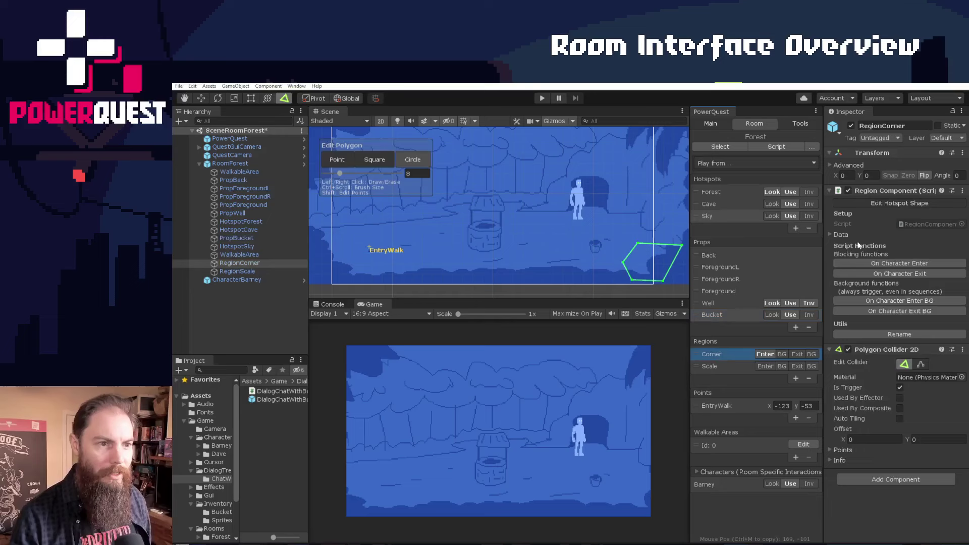
click(843, 234)
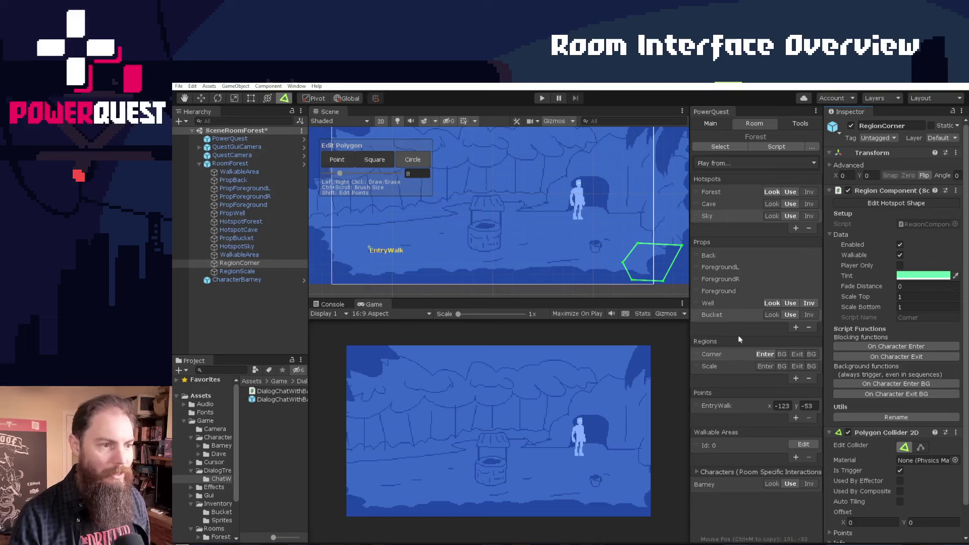
click(718, 369)
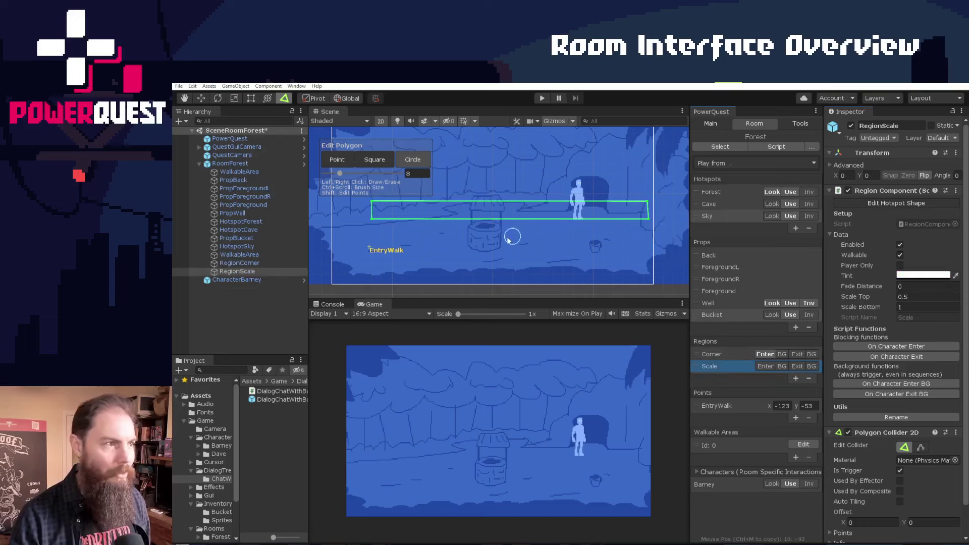
click(723, 407)
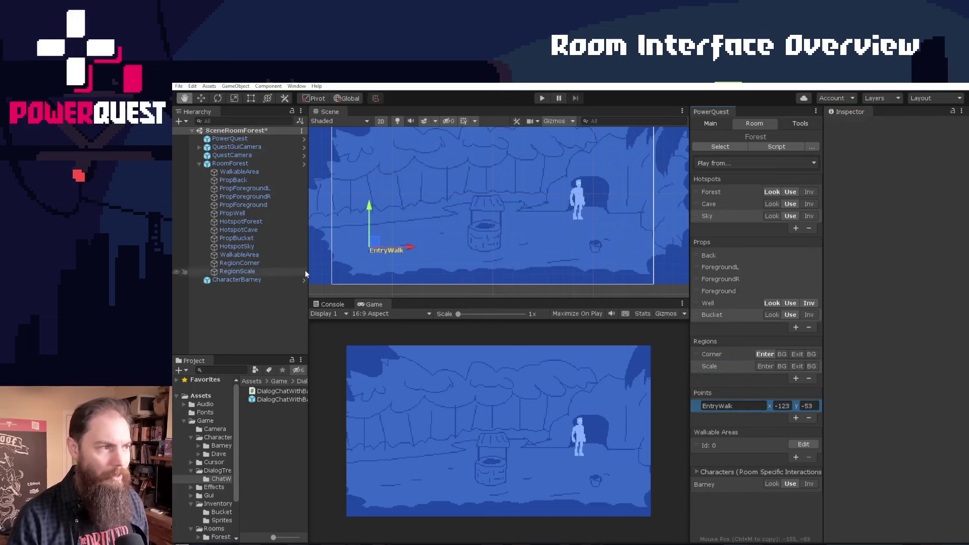
Step: Select walkable area 0, paint a curved extension from its upper edge with the circle brush, and erase the extension's upper part
click(734, 445)
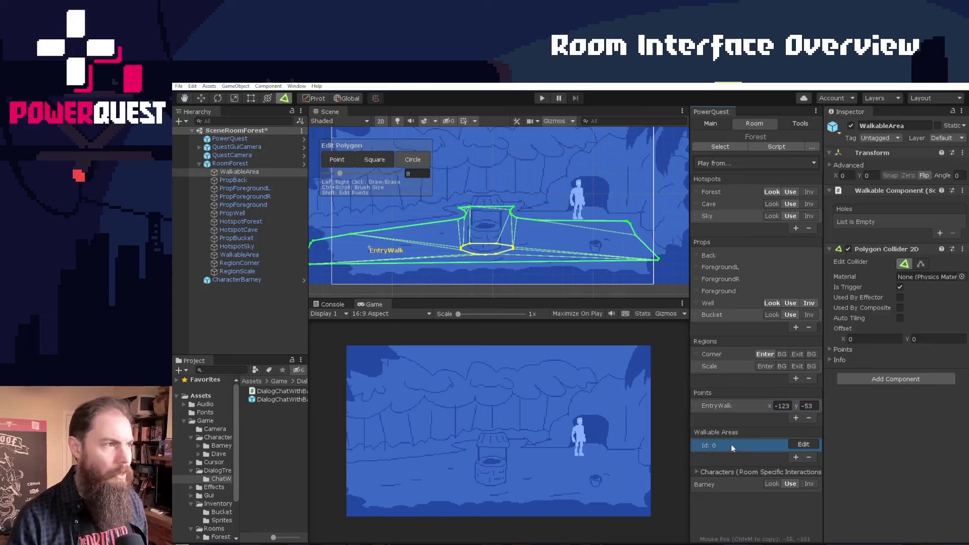
click(882, 248)
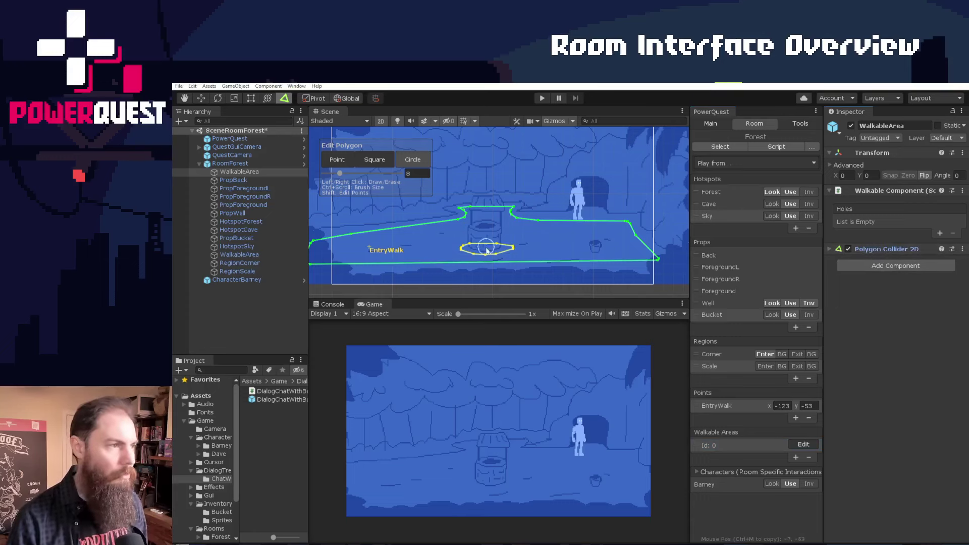
middle_drag(553, 230, 597, 239)
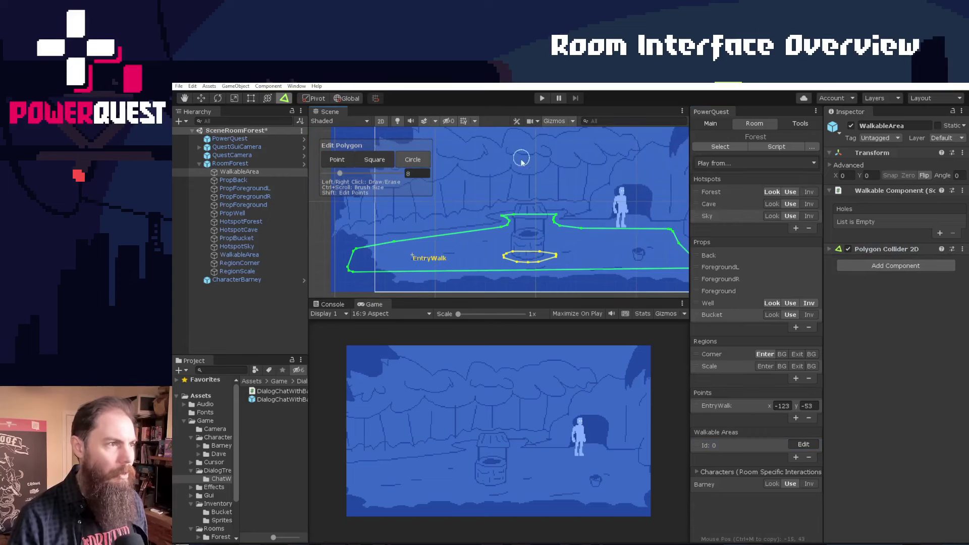
mouse_move(522, 159)
mouse_down()
mouse_move(535, 187)
mouse_move(429, 217)
mouse_move(444, 241)
mouse_up()
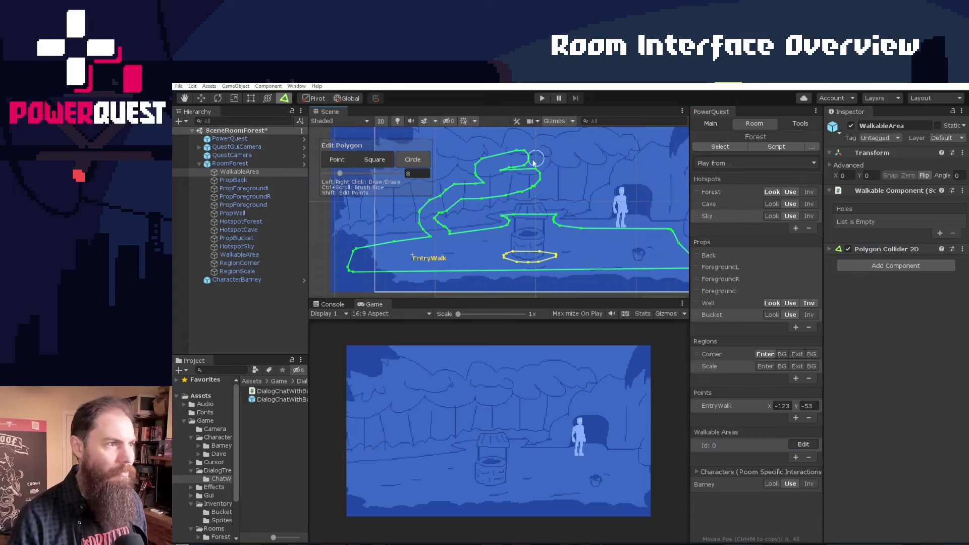
mouse_move(530, 153)
right_down()
mouse_move(473, 160)
mouse_move(542, 180)
mouse_move(458, 187)
right_up()
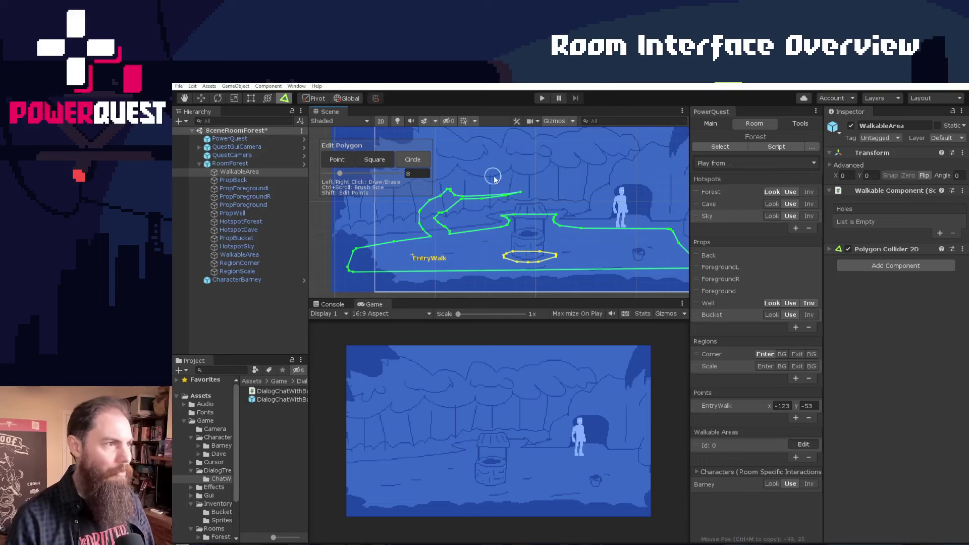
Step: Try different polygon brush sizes, ending at 11, and move the point at the tip of the painted walkable extension upward
ctrl+scroll(497, 177, down, 3)
ctrl+scroll(475, 174, up, 5)
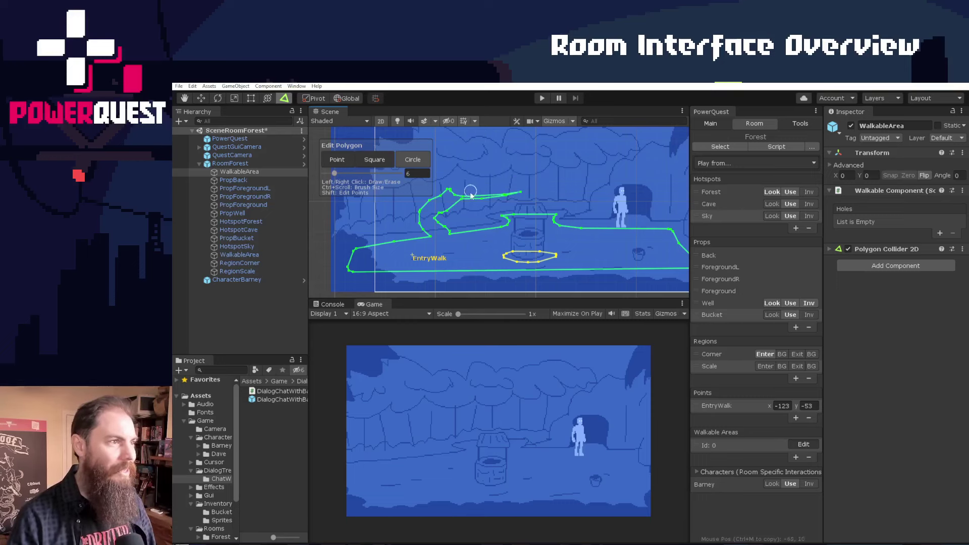
key(shift)
scroll(470, 194, up, 4)
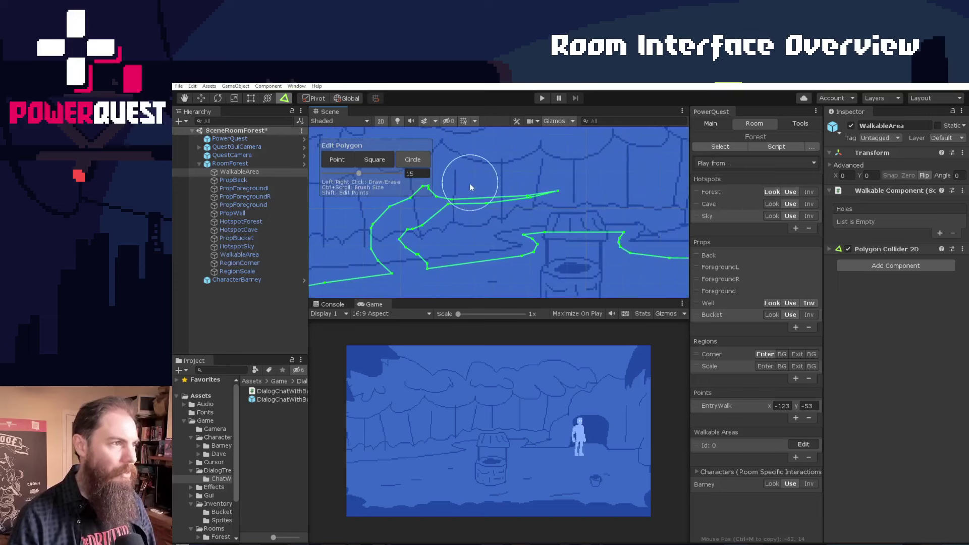
ctrl+scroll(469, 183, down, 2)
shift+drag(558, 191, 524, 169)
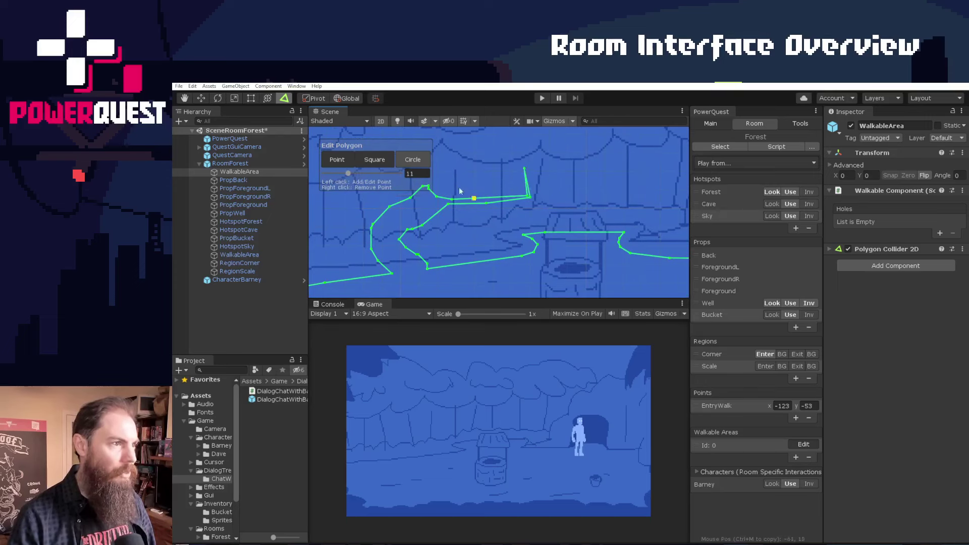
Step: Erase the walkable extension with the circle brush, painting and erasing one more stroke along the way
mouse_move(519, 162)
right_down()
mouse_move(443, 205)
mouse_move(379, 220)
mouse_move(448, 218)
right_up()
drag(393, 231, 486, 164)
mouse_move(486, 164)
right_down()
mouse_move(482, 155)
mouse_move(521, 189)
mouse_move(381, 217)
mouse_move(342, 251)
right_up()
scroll(420, 265, up, 4)
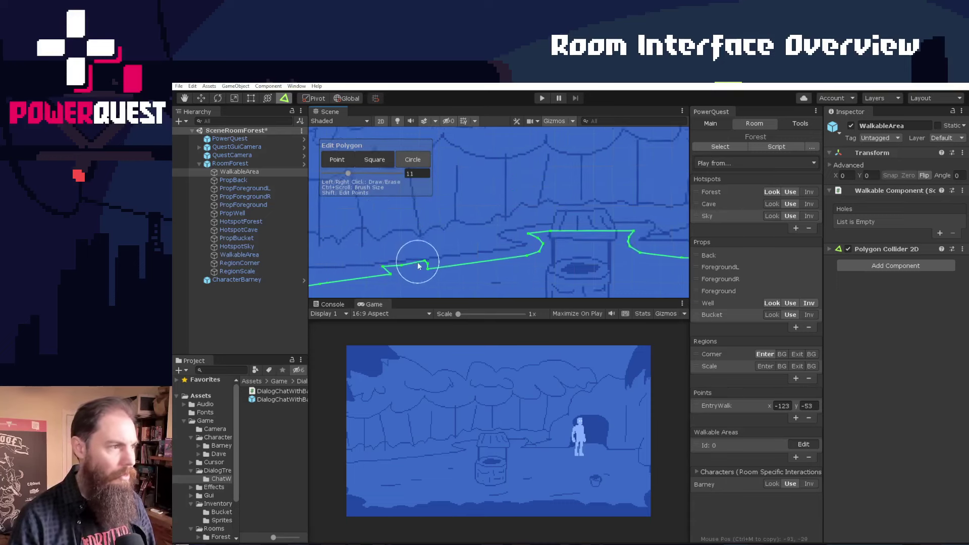
Step: Remove the leftover bump points from the walkable area's upper edge in Point mode
shift+right_click(427, 262)
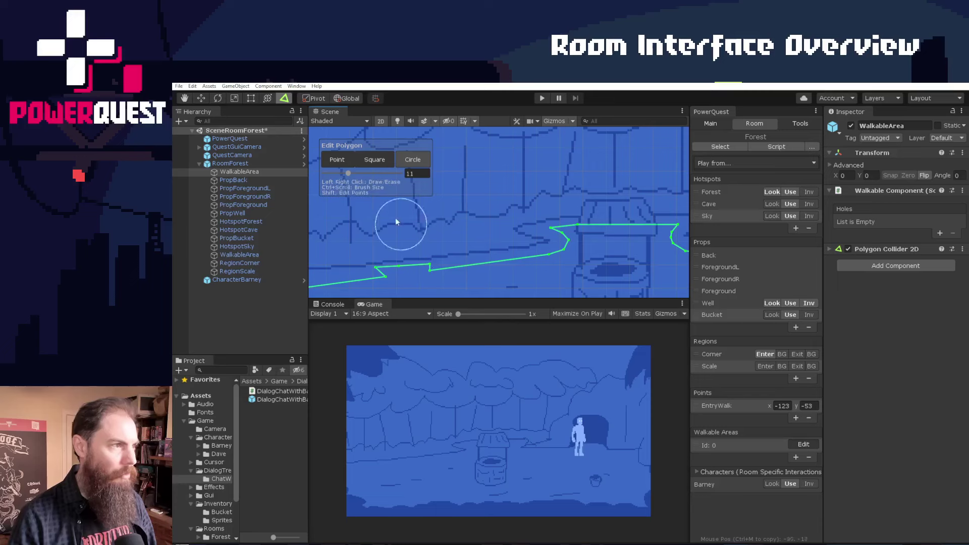
click(336, 160)
right_click(376, 267)
right_click(398, 266)
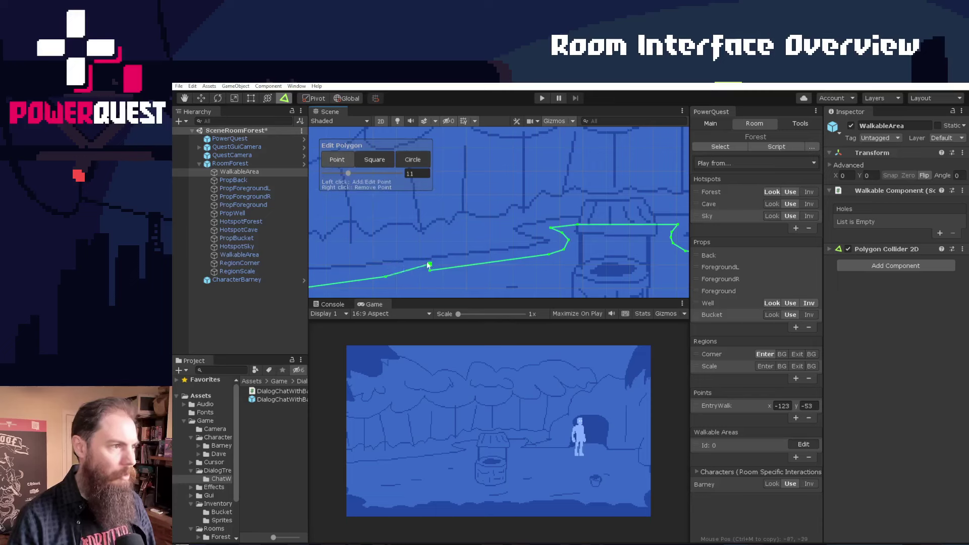
right_click(430, 265)
scroll(515, 235, down, 3)
scroll(515, 240, down, 3)
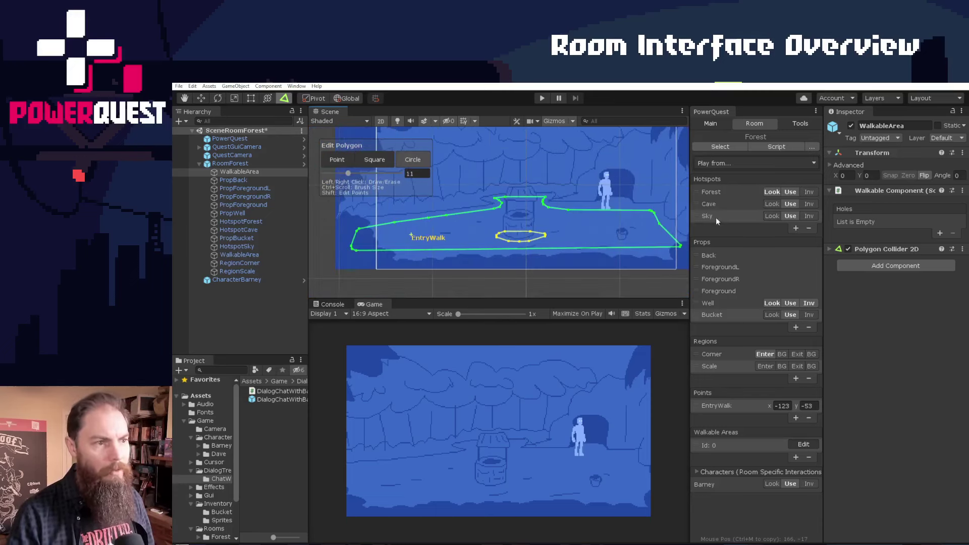
Step: Edit the Well prop's hotspot shape and repaint it over the whole well with the circle brush
click(710, 303)
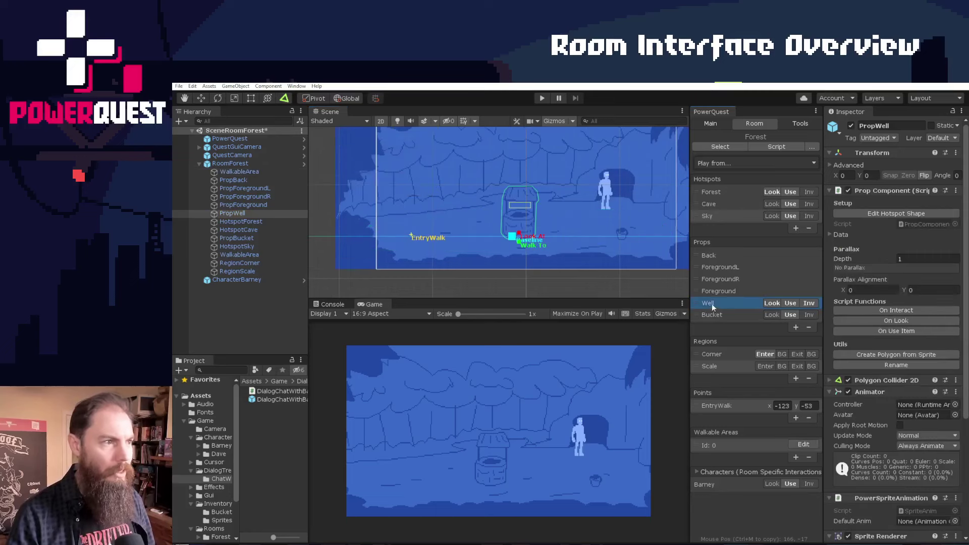
click(870, 214)
scroll(520, 227, up, 2)
mouse_move(513, 168)
right_down()
mouse_move(567, 210)
mouse_move(501, 231)
right_up()
scroll(502, 230, up, 2)
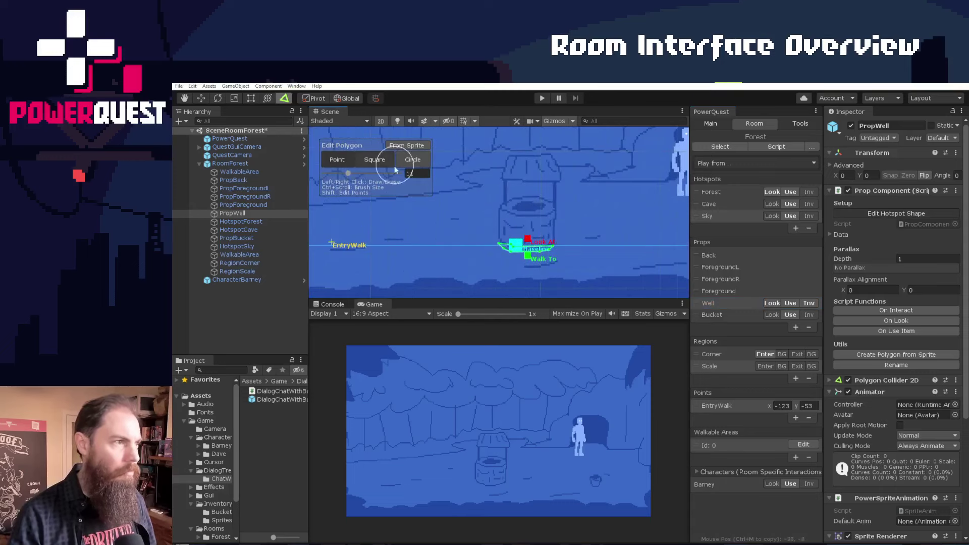
ctrl+scroll(539, 228, down, 5)
ctrl+scroll(539, 232, down, 3)
mouse_move(510, 244)
mouse_down()
mouse_move(501, 235)
mouse_move(515, 165)
mouse_move(553, 163)
mouse_move(550, 242)
mouse_move(512, 246)
mouse_move(525, 172)
mouse_move(515, 175)
mouse_move(530, 227)
mouse_move(534, 186)
mouse_up()
Step: Set the brush size to 3 and erase a narrow horizontal gap between the well's posts from its hotspot shape
ctrl+scroll(528, 200, up, 10)
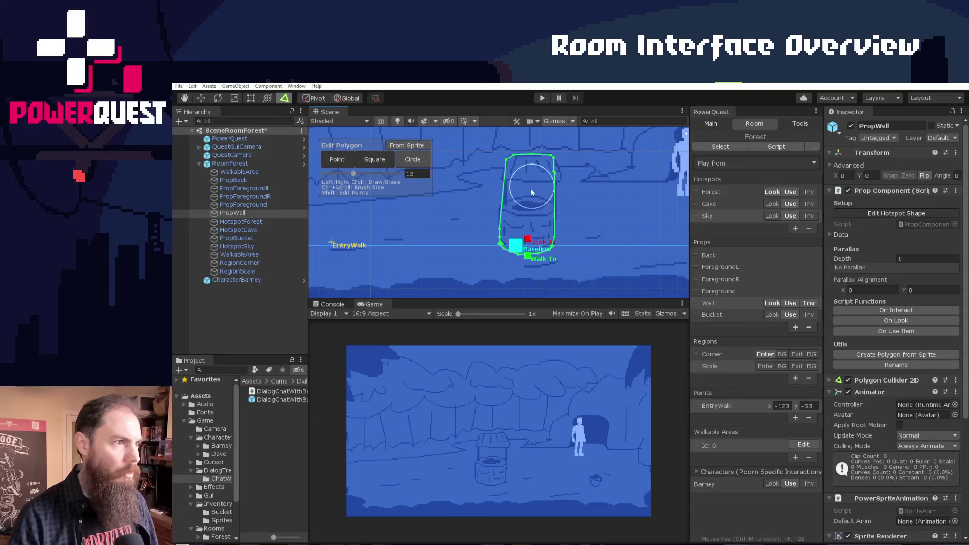
ctrl+scroll(529, 195, down, 10)
mouse_move(515, 189)
right_down()
mouse_move(537, 187)
mouse_move(515, 193)
mouse_move(538, 188)
mouse_move(547, 207)
right_up()
scroll(540, 191, up, 3)
mouse_move(507, 201)
mouse_down()
mouse_move(538, 199)
mouse_move(513, 175)
mouse_up()
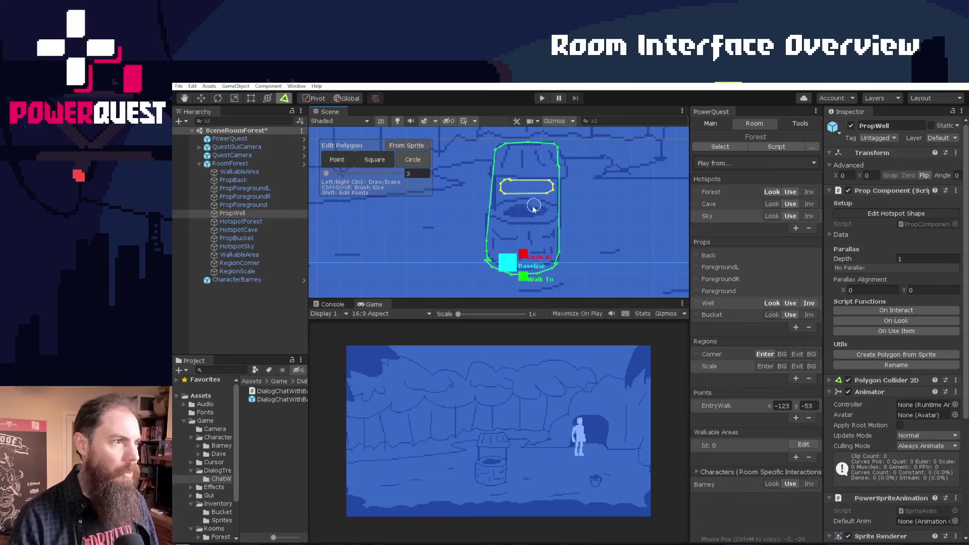
Step: Expand the Well prop's data and review its mouse-over defaults, starting state and scene positions
click(840, 235)
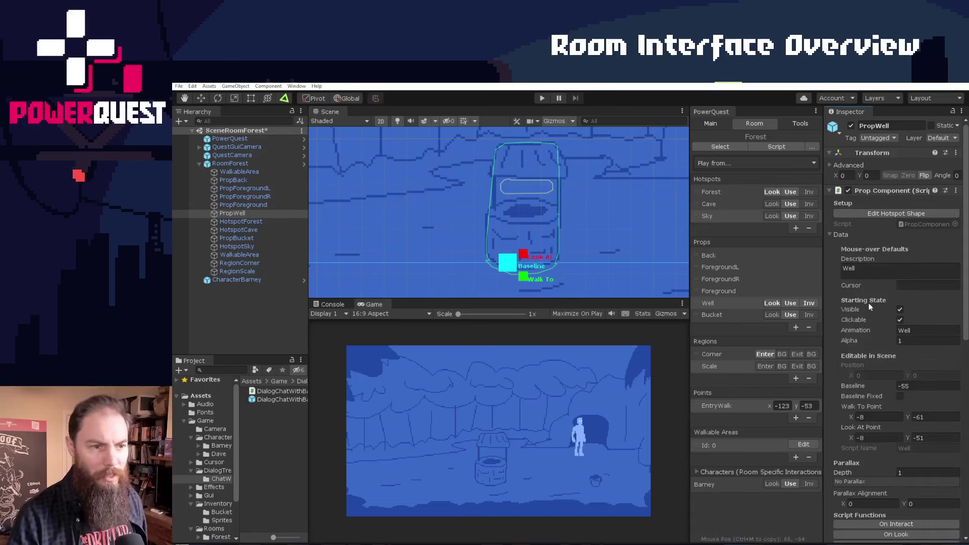
scroll(861, 311, down, 3)
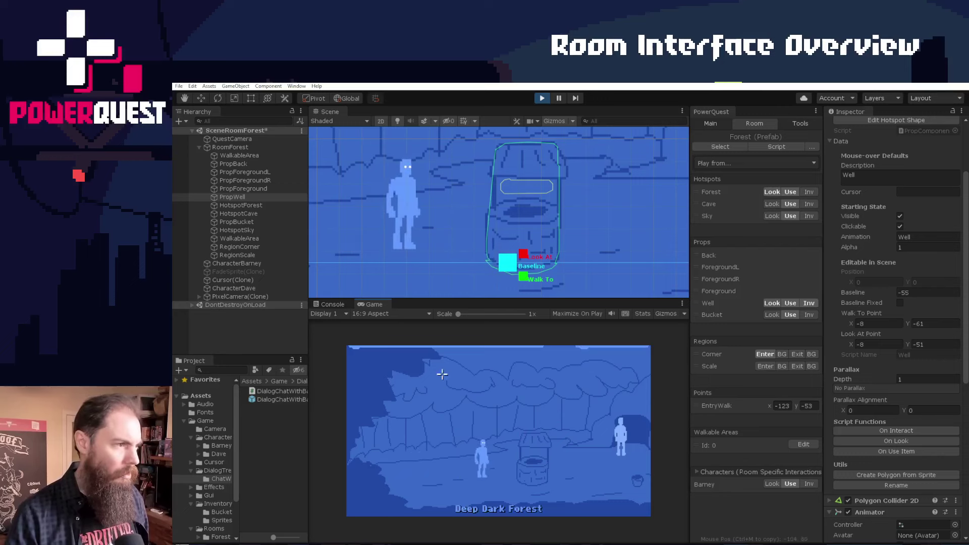
Step: Run the game and walk Dave around the Forest room, past and behind the well
click(462, 474)
click(604, 482)
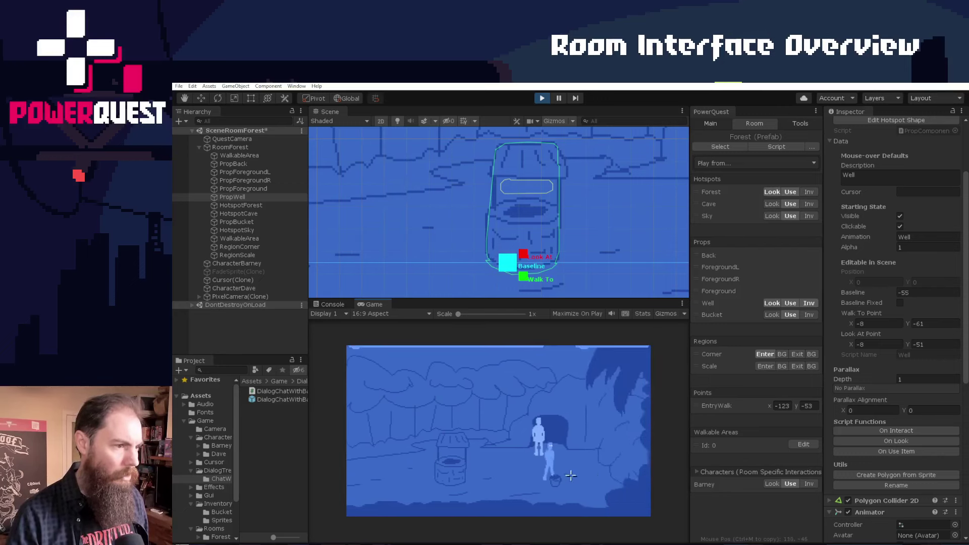
click(414, 478)
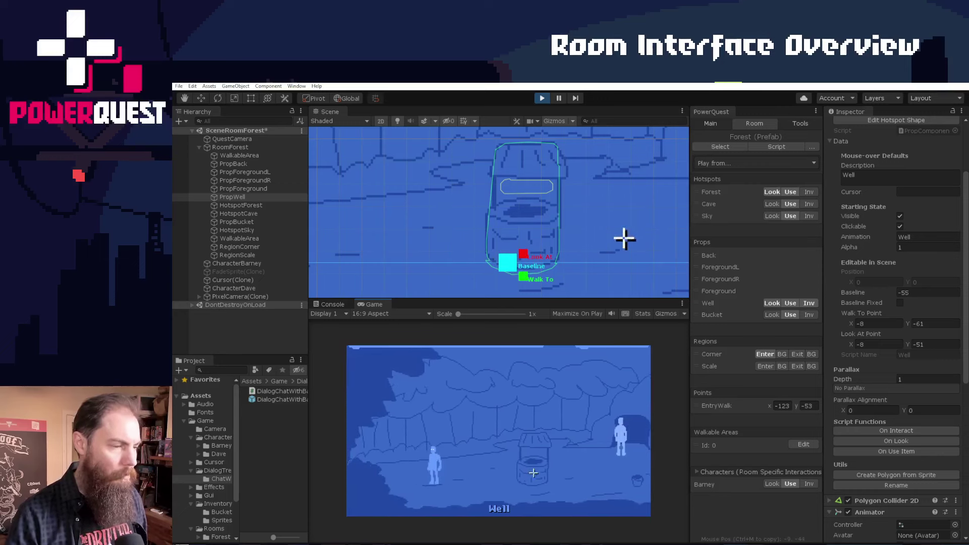
click(573, 477)
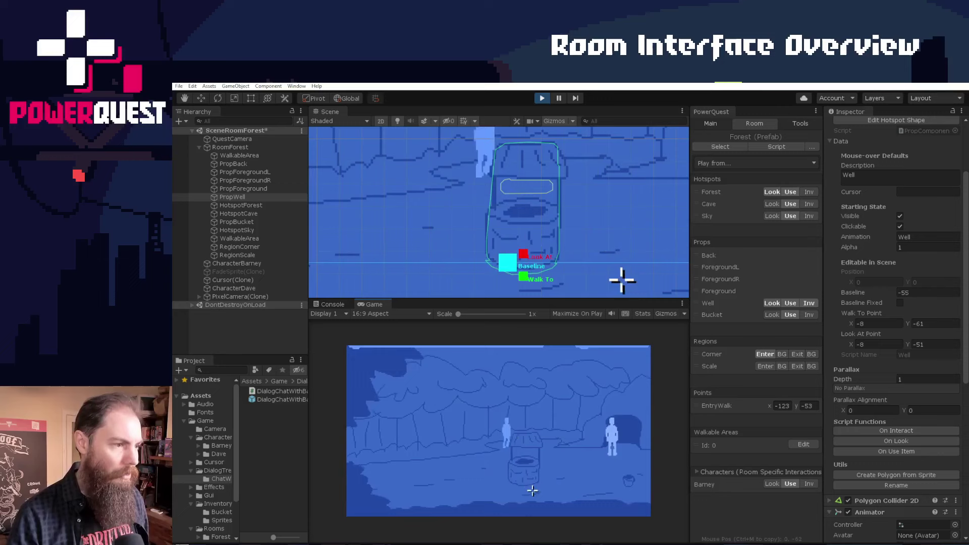
click(627, 507)
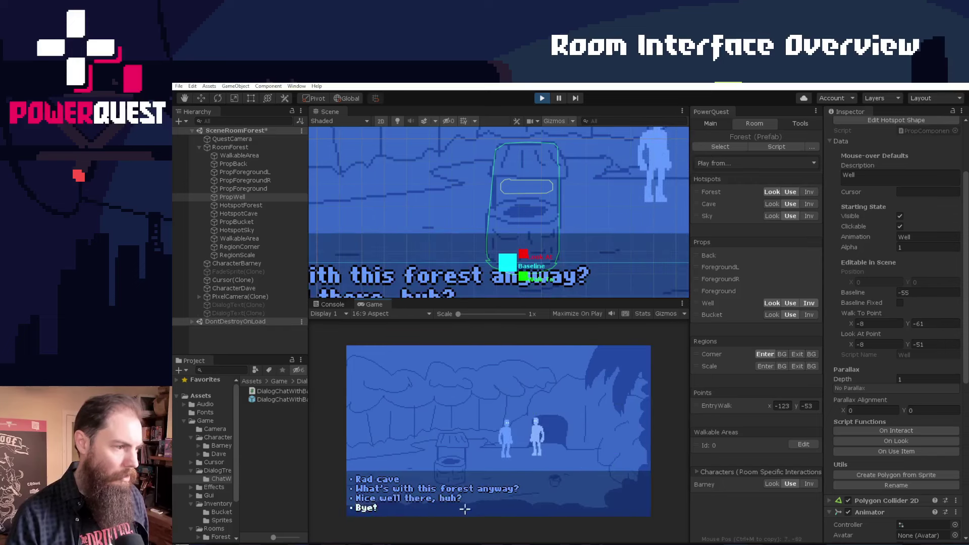
Step: Ask Barney "What's with this forest anyway?", leave the topic with "Enough about forests" and end the chat with "Bye!"
click(386, 488)
click(399, 490)
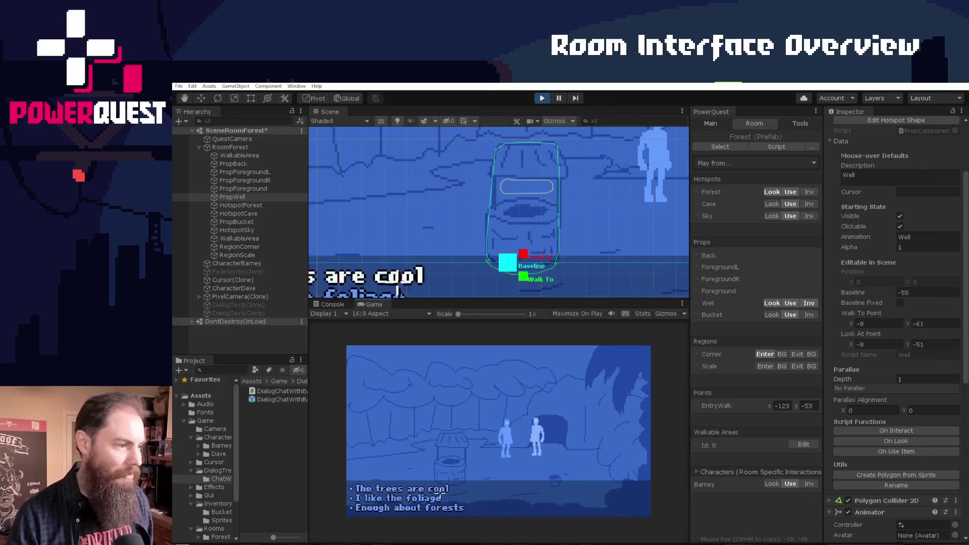
click(400, 507)
click(389, 510)
Step: Look over PowerQuest's tool settings, including the project settings, and the main overview of rooms, characters, inventory and dialog trees
click(799, 124)
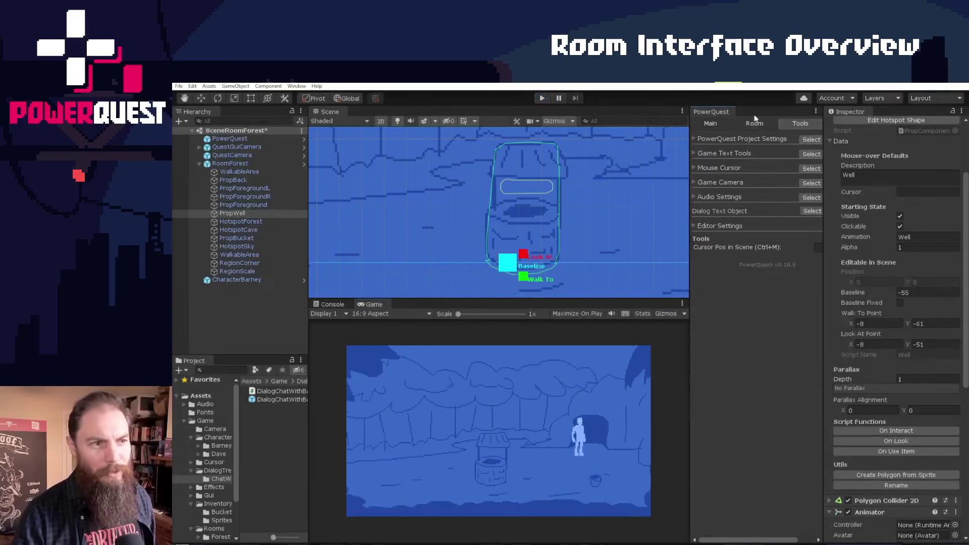
click(738, 139)
click(725, 138)
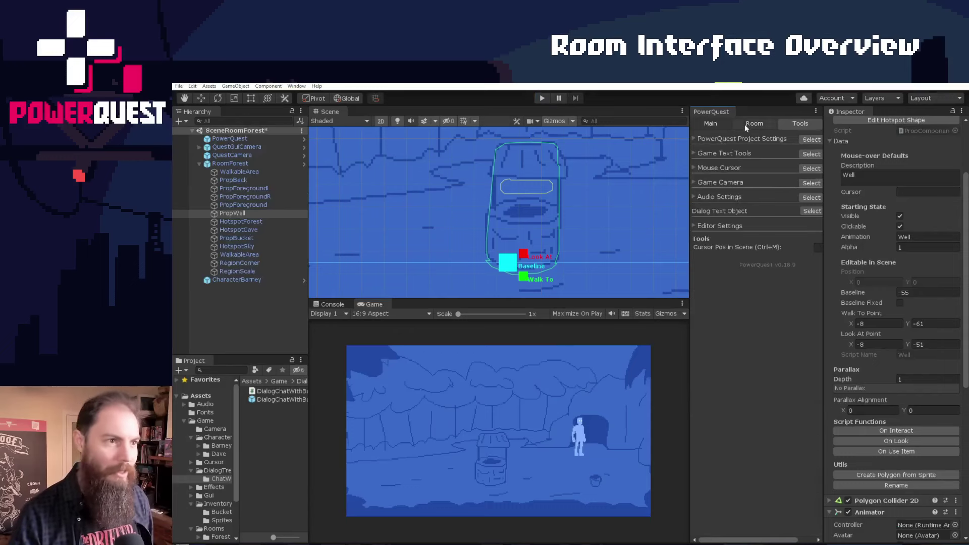
click(713, 125)
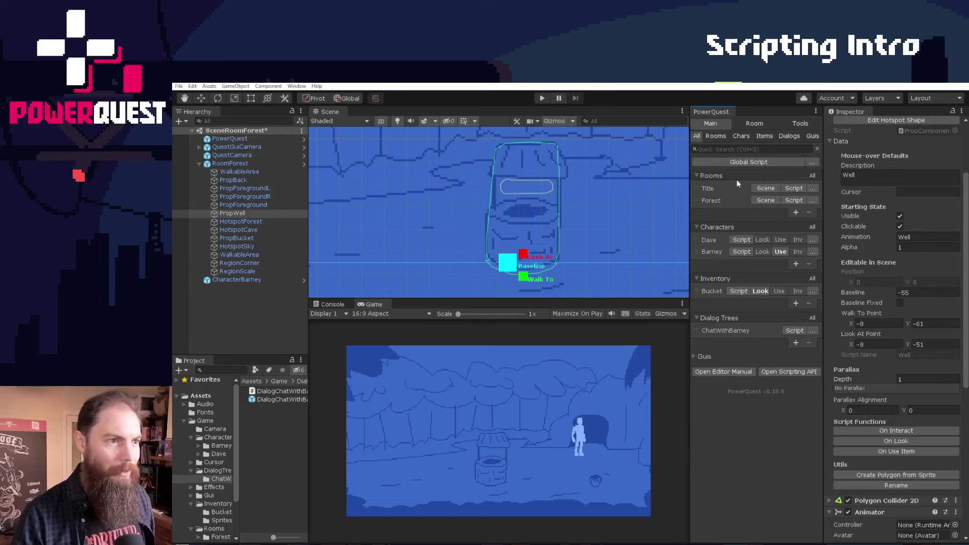
Step: Return to the Forest room's overview, run the game and have Dave use the Cave hotspot
click(752, 123)
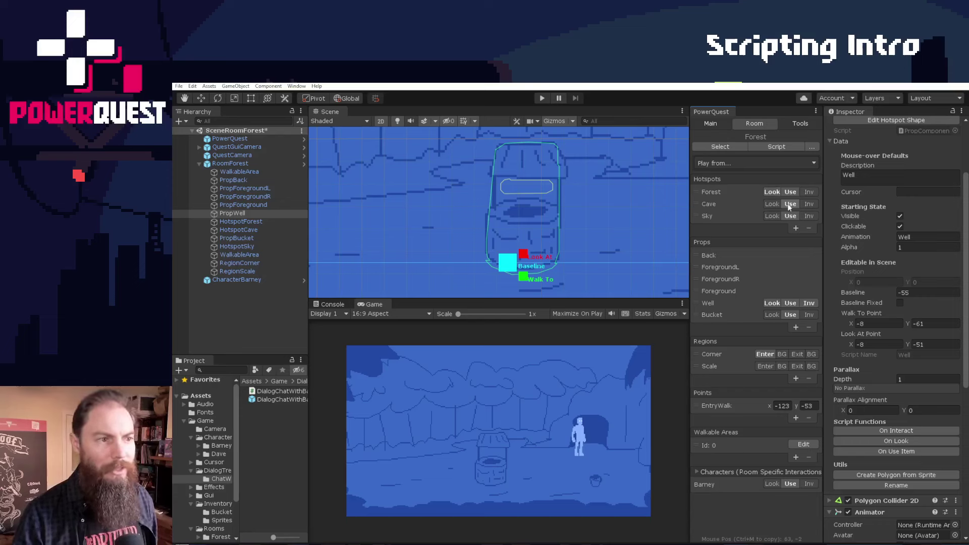
click(541, 98)
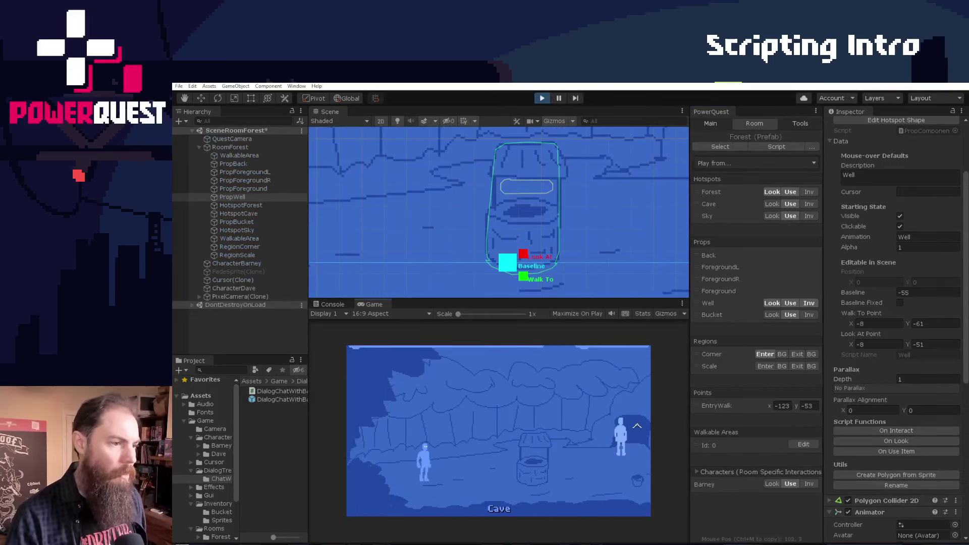
click(637, 427)
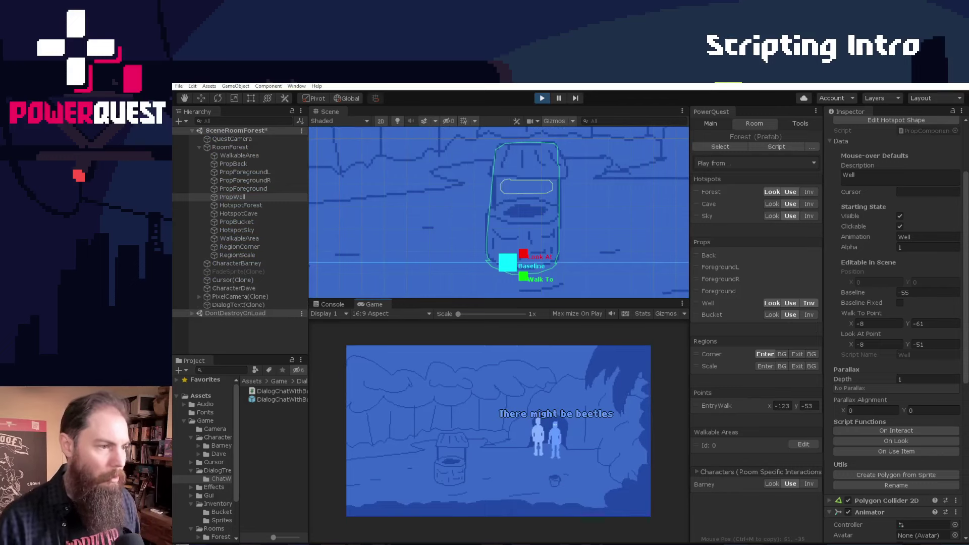
Step: Open the Cave hotspot's Use script and enlarge its text to read the interaction's lines
click(790, 204)
drag(444, 156, 401, 114)
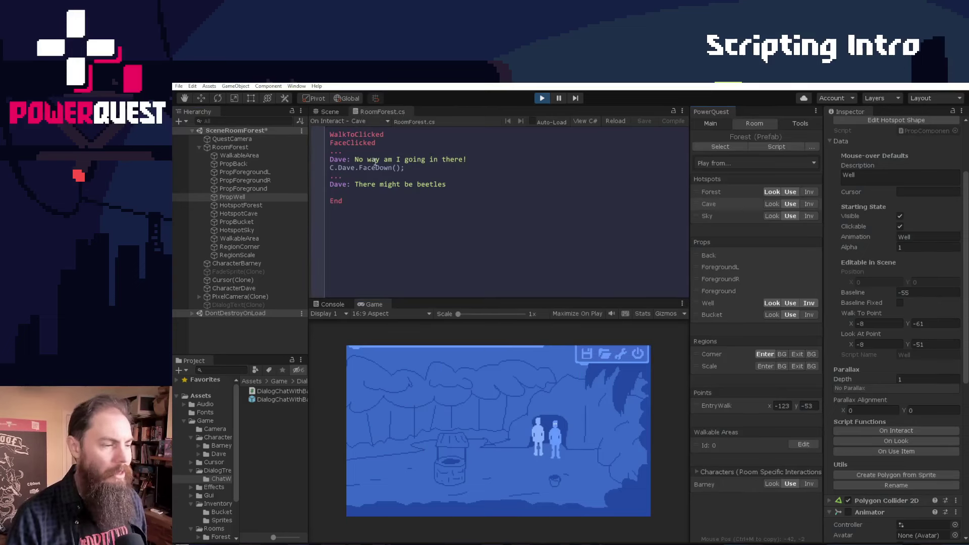
ctrl+scroll(391, 184, up, 3)
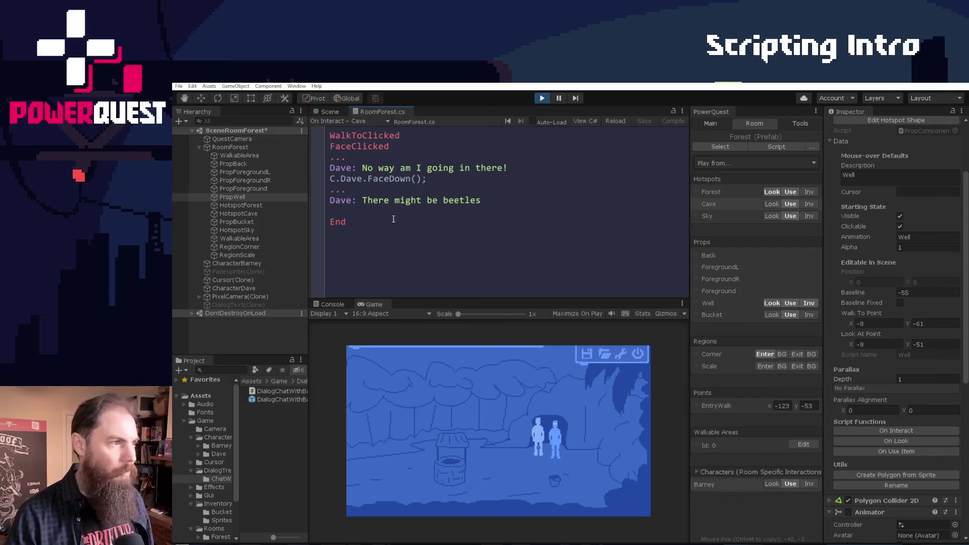
Step: Add the line "Barney: No way" before End in the Cave's Use script, then save and compile it
click(393, 219)
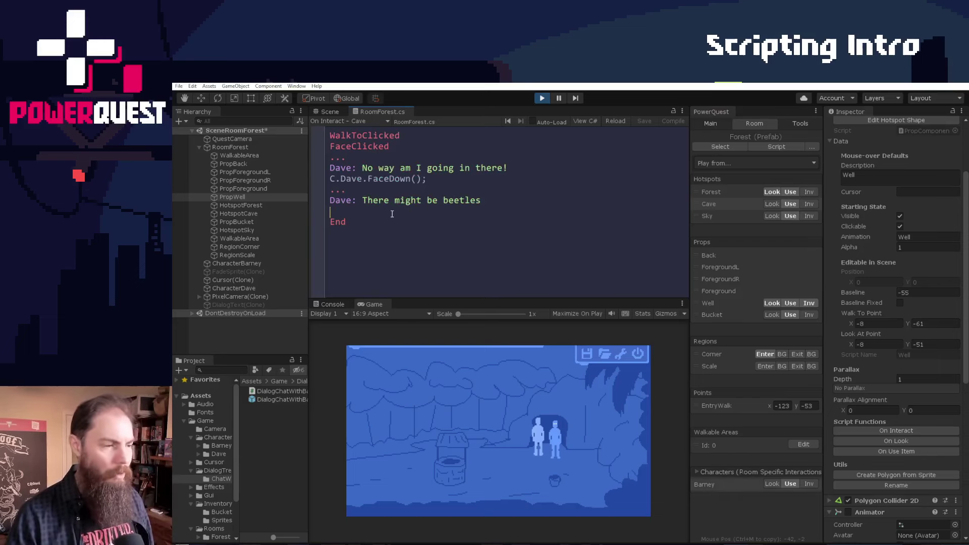
key(Return)
key(Return)
text(Barn)
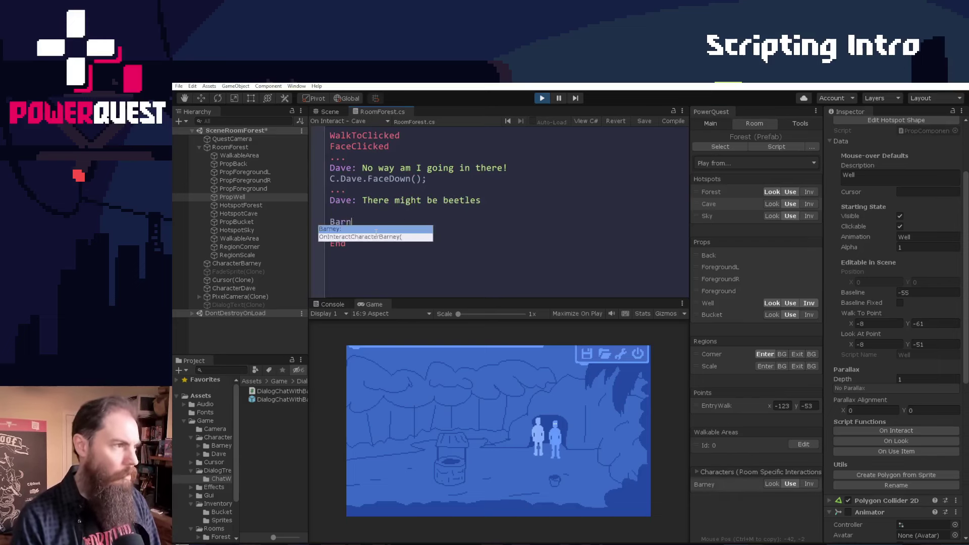
text(ey: No way)
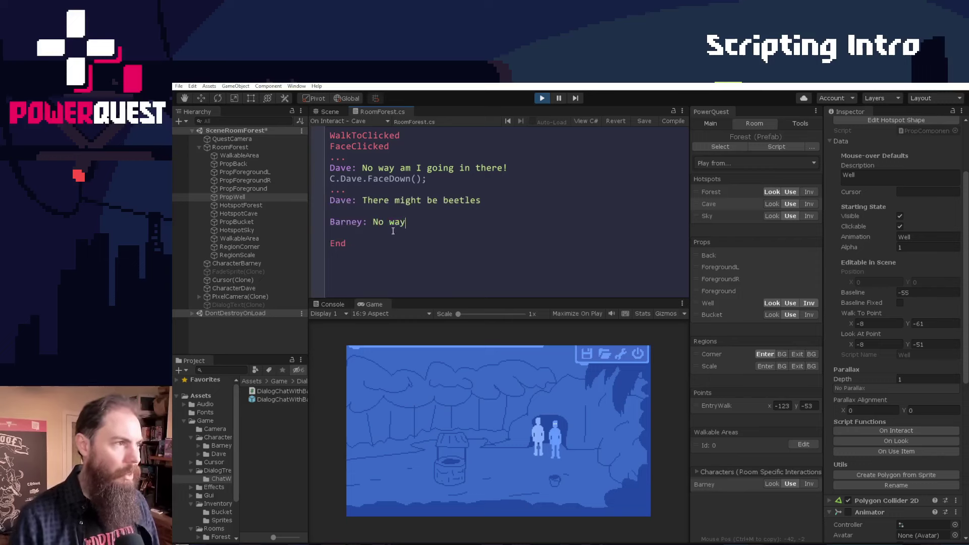
key(ctrl+s)
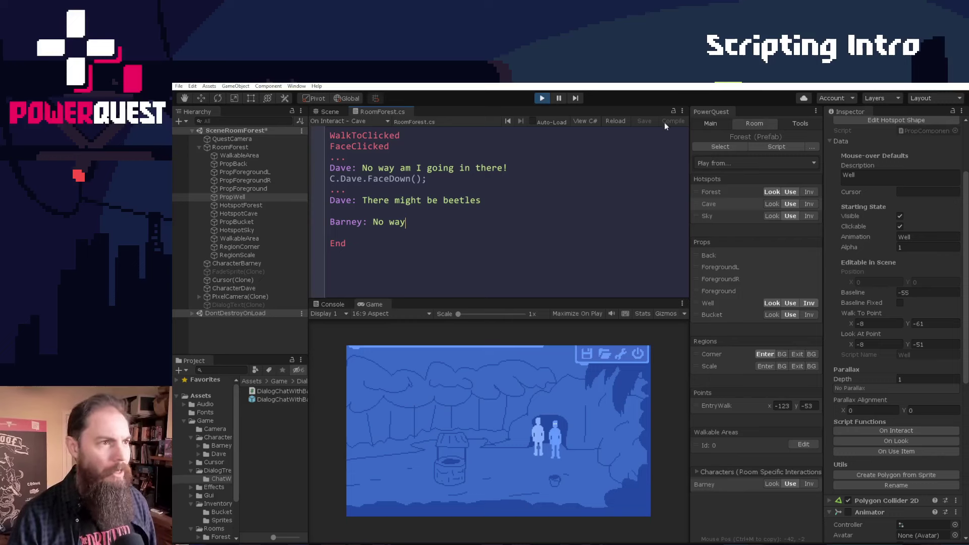
Step: Walk Dave away and use the Cave again to test the script, then remove Barney's "No way" line
click(514, 463)
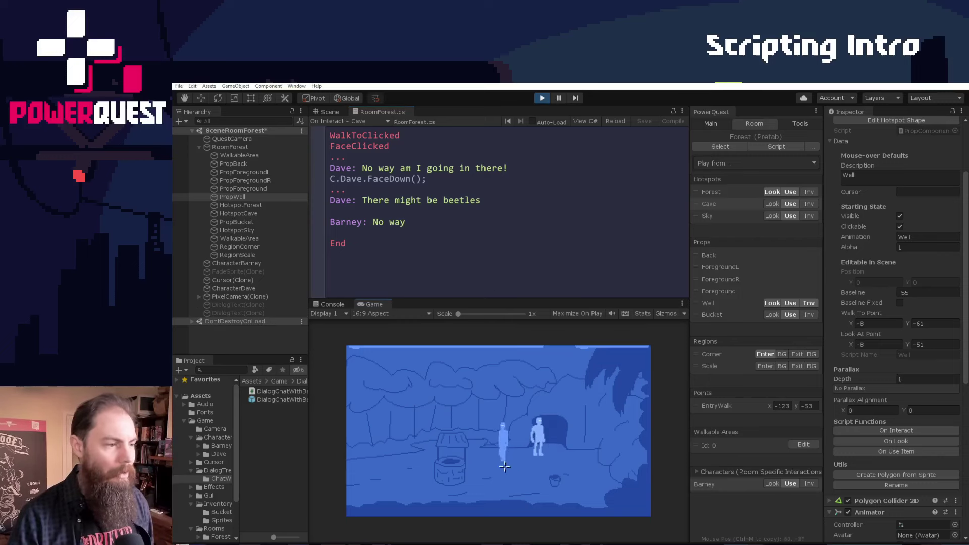
click(558, 432)
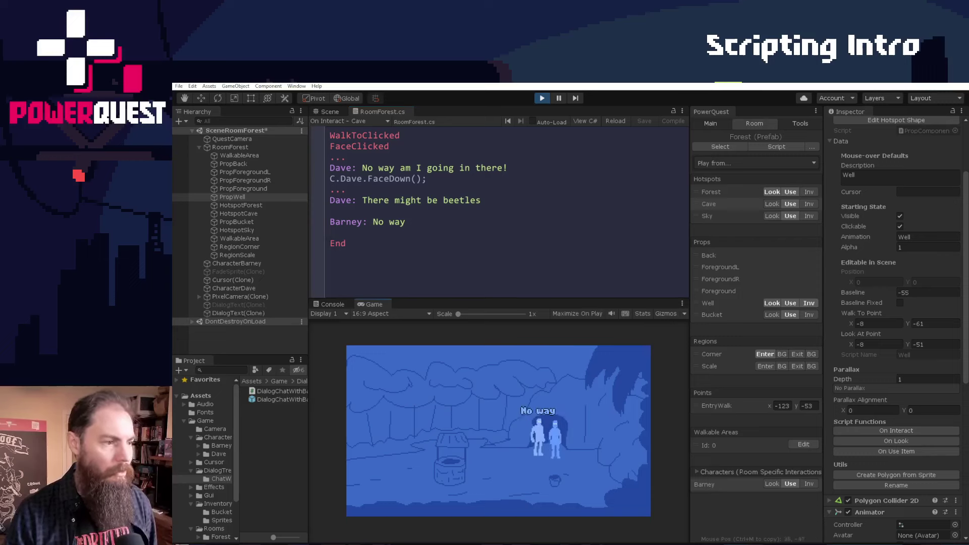
drag(369, 222, 418, 220)
click(429, 248)
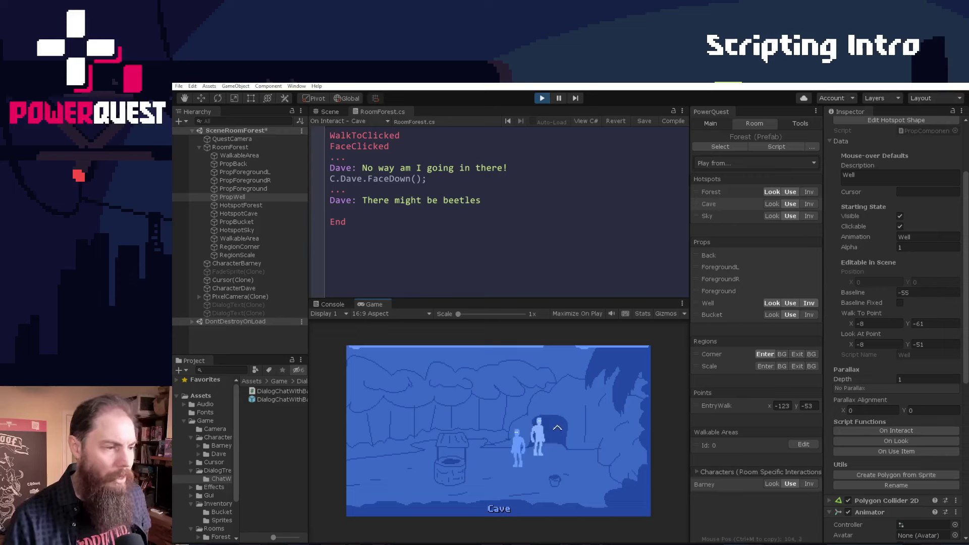
Step: Create the Cave hotspot's Look script with FaceClicked and "Dave: It's a dark cave", and compile it
right_click(557, 428)
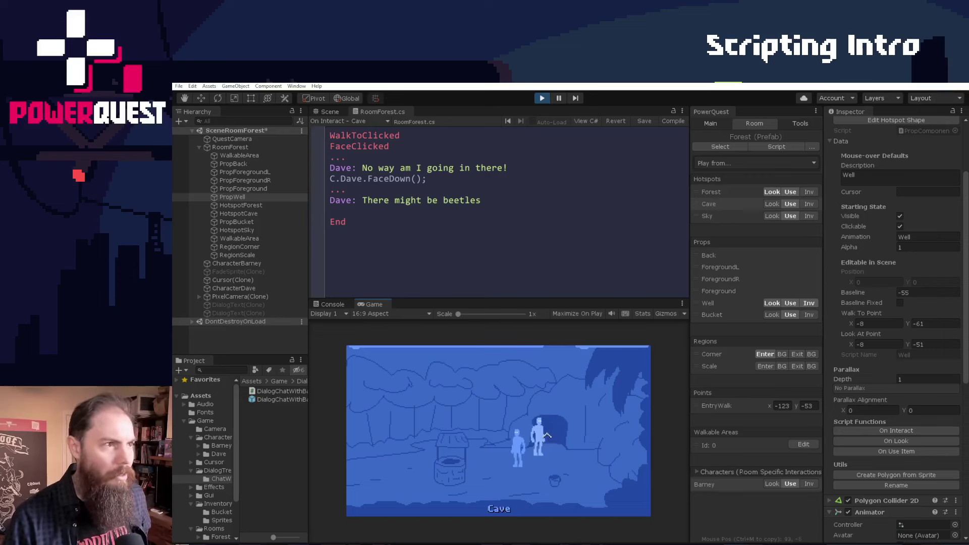
click(773, 204)
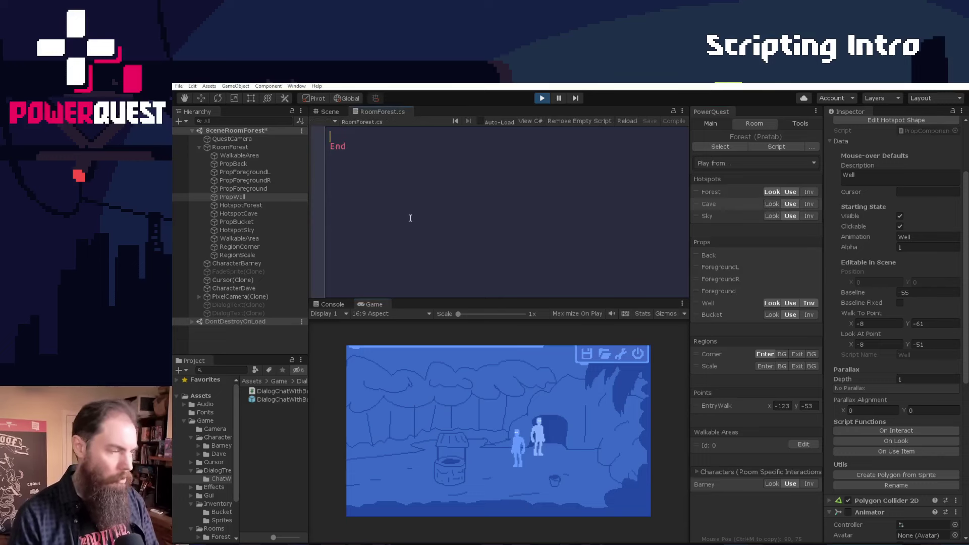
text(fa)
key(Return)
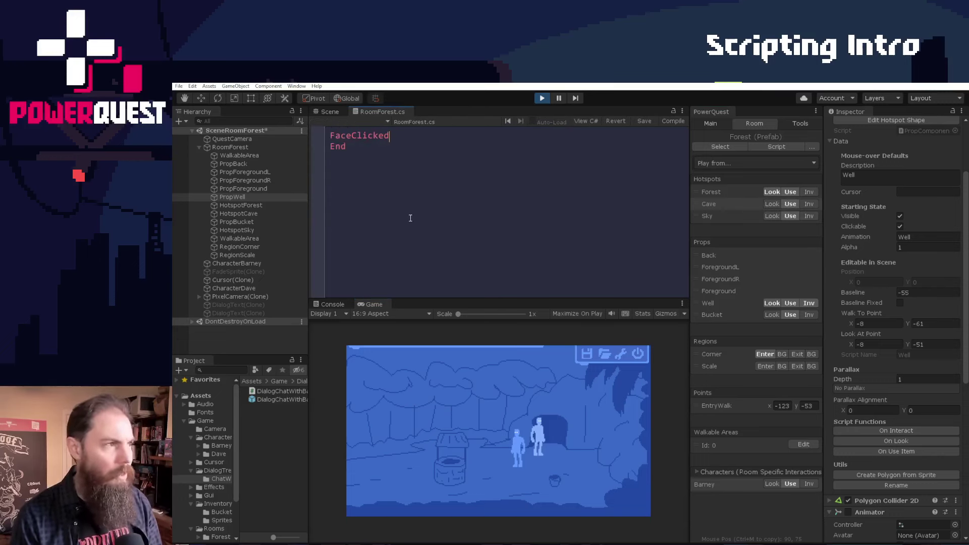
key(Return)
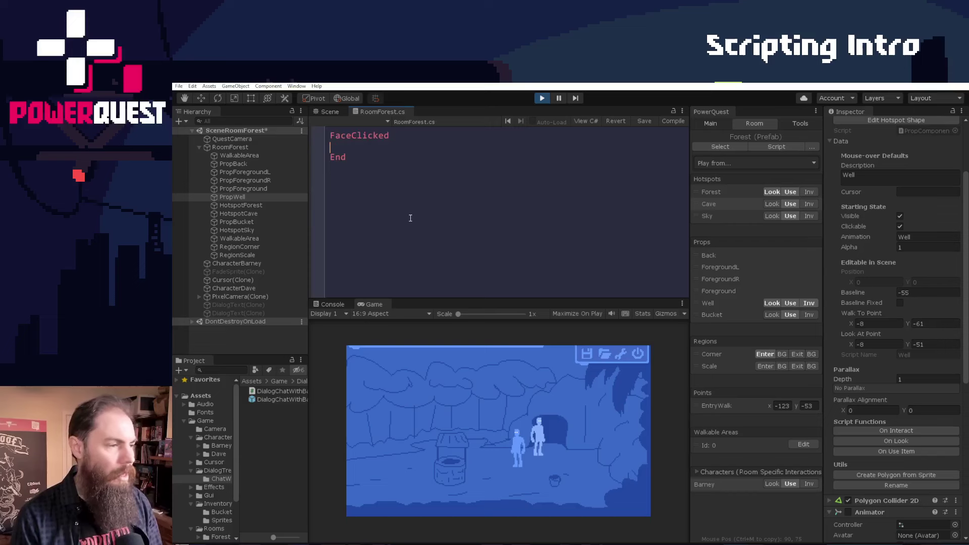
text(dave)
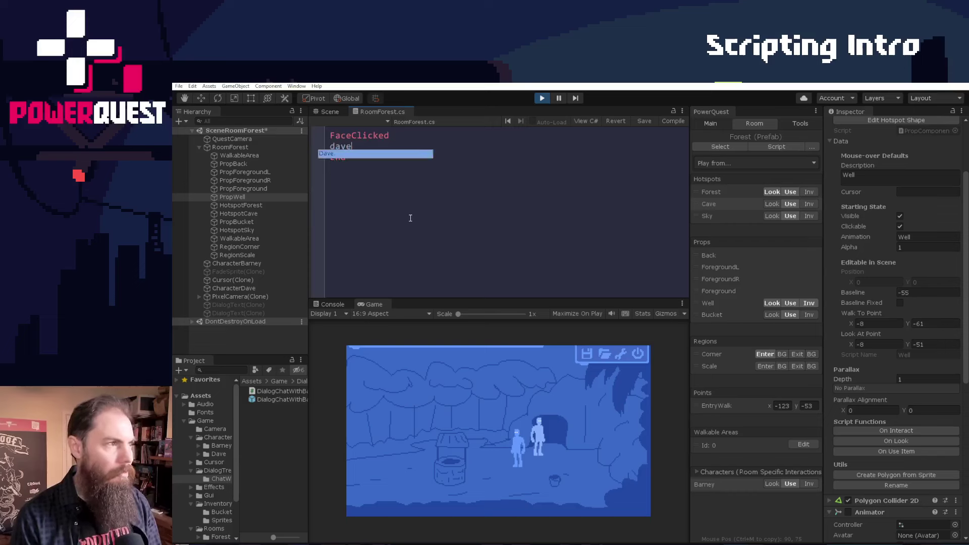
key(Return)
text(It's a dark cave)
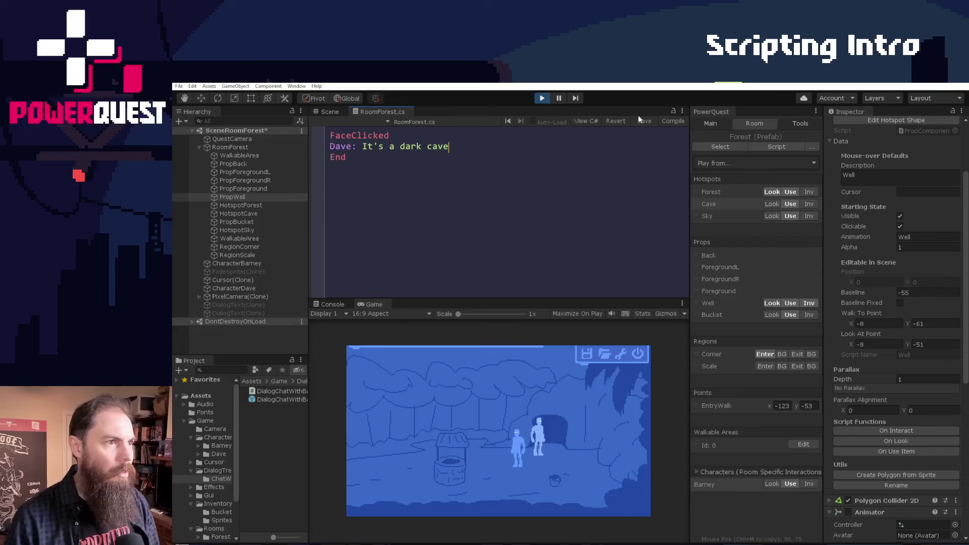
click(665, 122)
Step: Walk Dave near the cave in the running game and test looking at the Cave hotspot
click(510, 428)
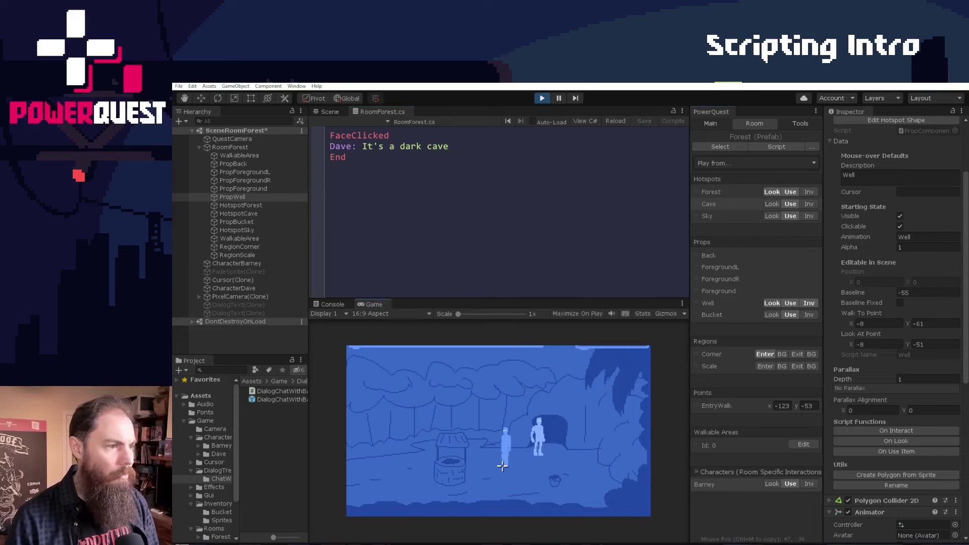
click(559, 421)
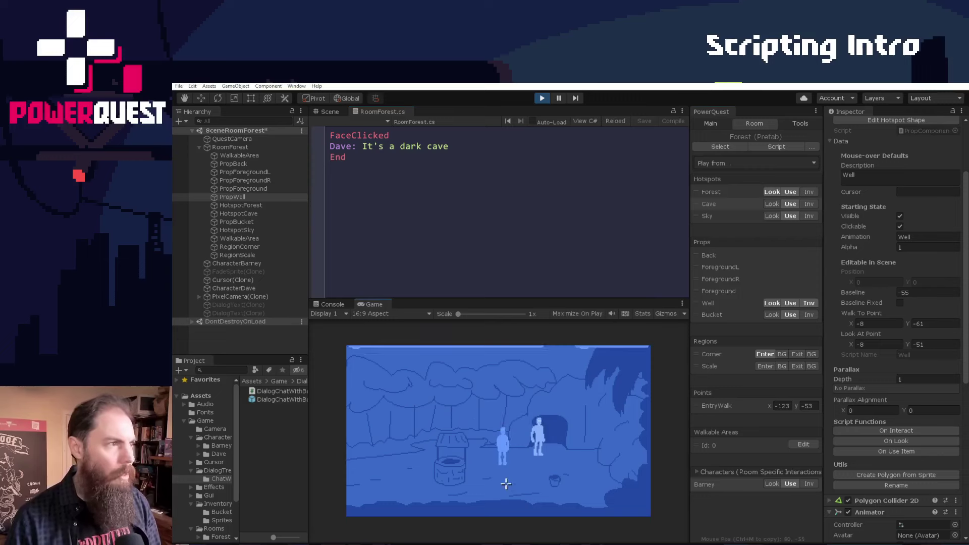
Step: Begin a C.Barney statement below Dave's line in the Cave's Look script, leaving a blank line between them
click(468, 147)
key(Return)
key(Return)
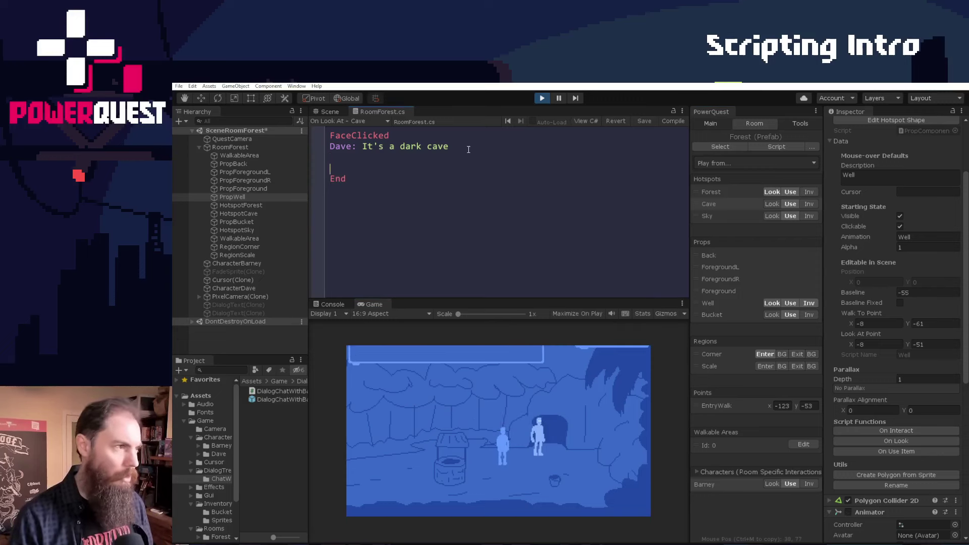
key(Up)
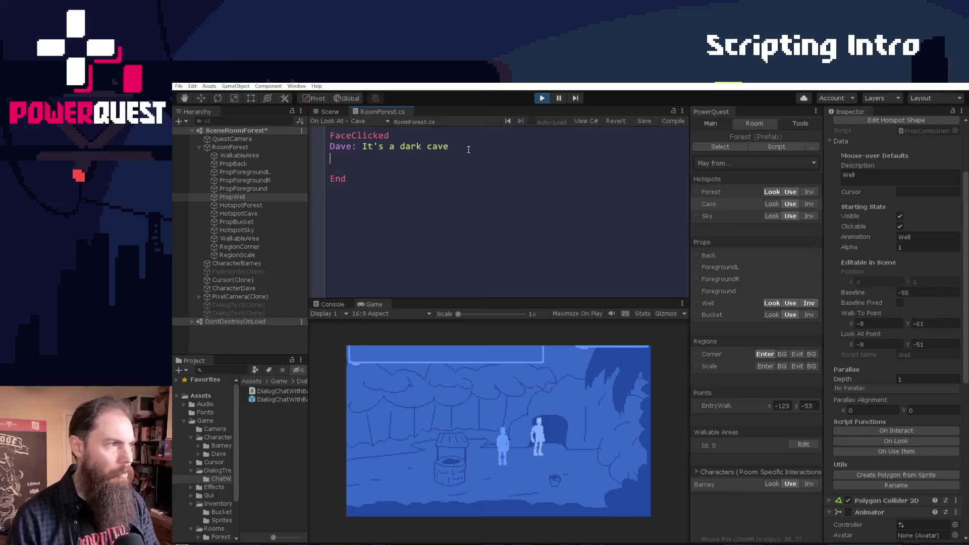
key(Return)
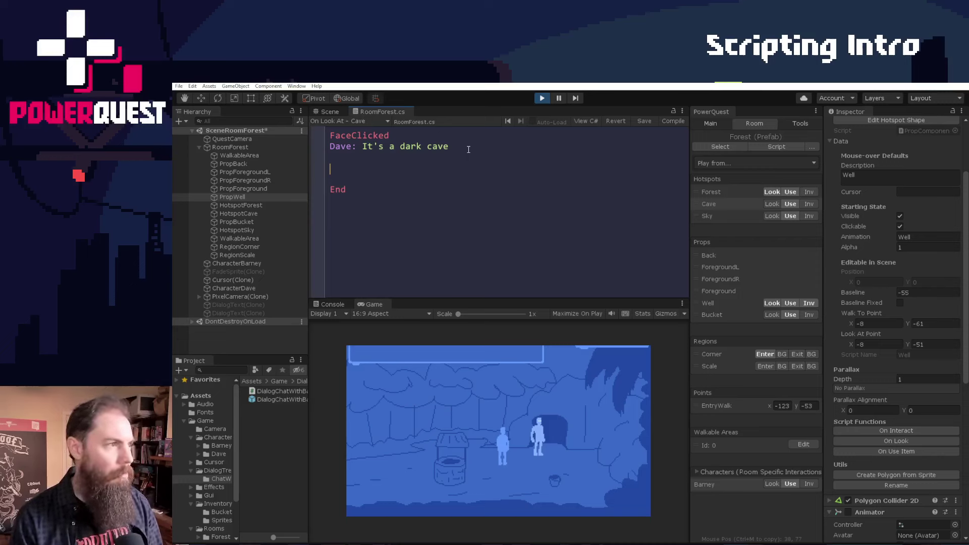
text(c)
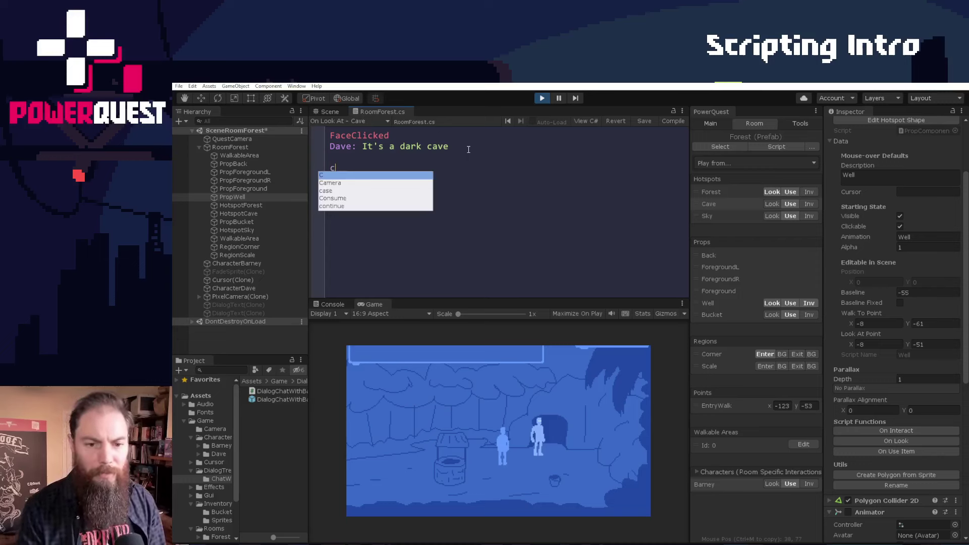
text(.)
key(Down)
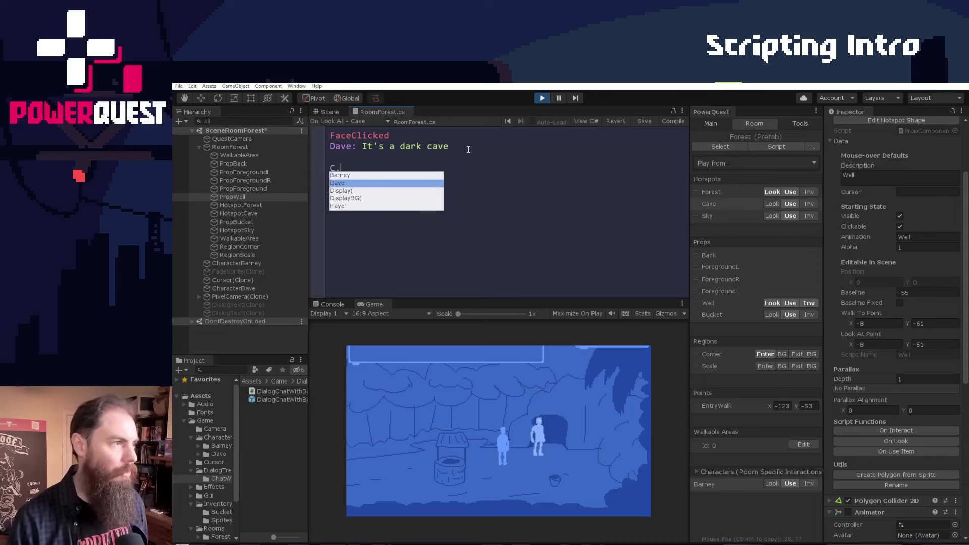
key(Up)
key(Return)
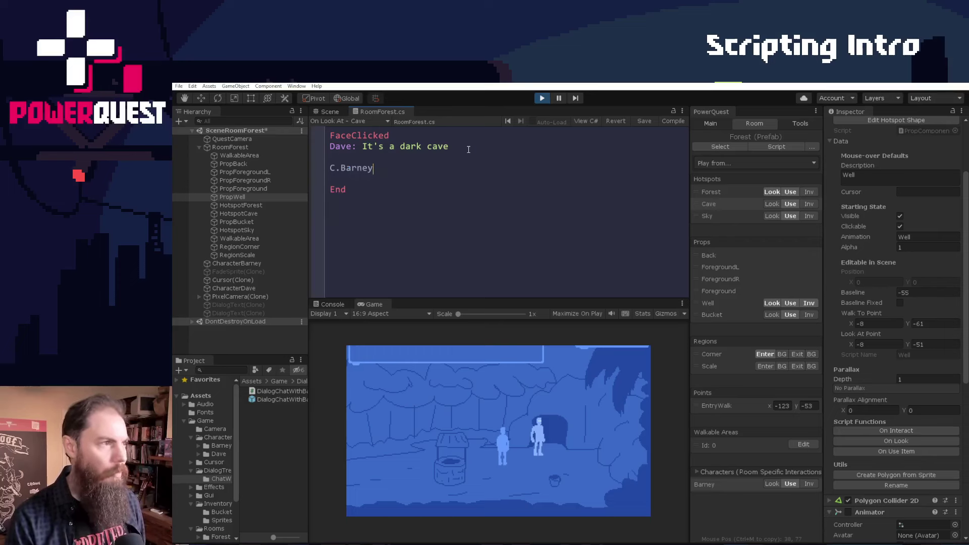
Step: Look through the functions and properties suggested for C.Barney
text(.)
key(Down)
key(Down)
key(Down)
key(Down)
key(Down)
key(Down)
key(Down)
key(Down)
key(Down)
key(Down)
key(Down)
key(Down)
key(Down)
key(Down)
key(Down)
key(Down)
key(Down)
key(Down)
key(Down)
key(Down)
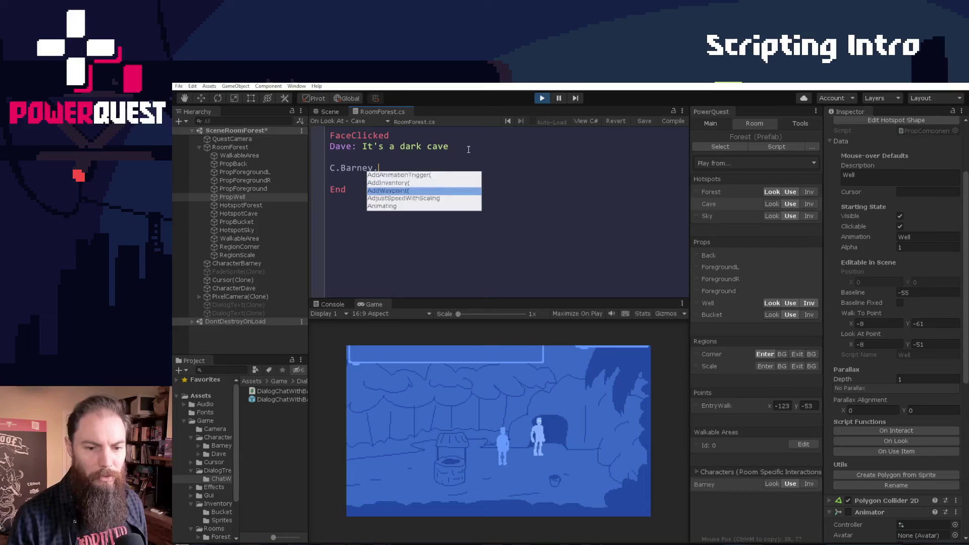
key(Down)
key(Down)
key(Down)
key(Down)
key(Down)
key(Down)
key(Down)
key(Down)
key(Down)
key(Down)
key(Down)
key(Down)
key(Down)
key(Down)
key(Down)
key(Down)
key(Down)
key(Down)
key(Down)
key(Down)
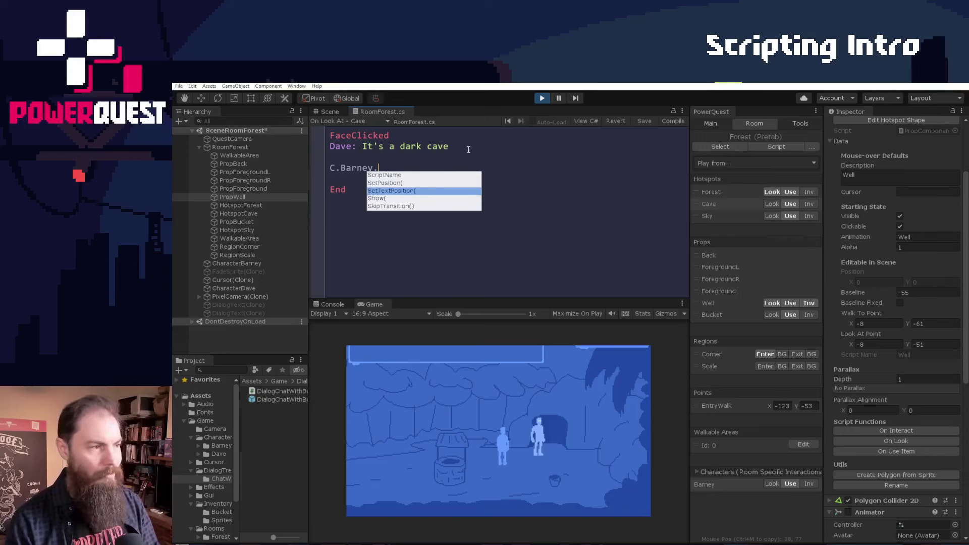
Step: Filter Barney's suggested functions by "face" and examine the available facing functions
text(face)
key(Up)
key(Up)
key(Up)
key(Up)
key(Up)
key(Up)
key(Up)
key(Up)
key(Up)
key(Up)
key(Up)
key(Up)
key(Up)
key(Up)
key(Up)
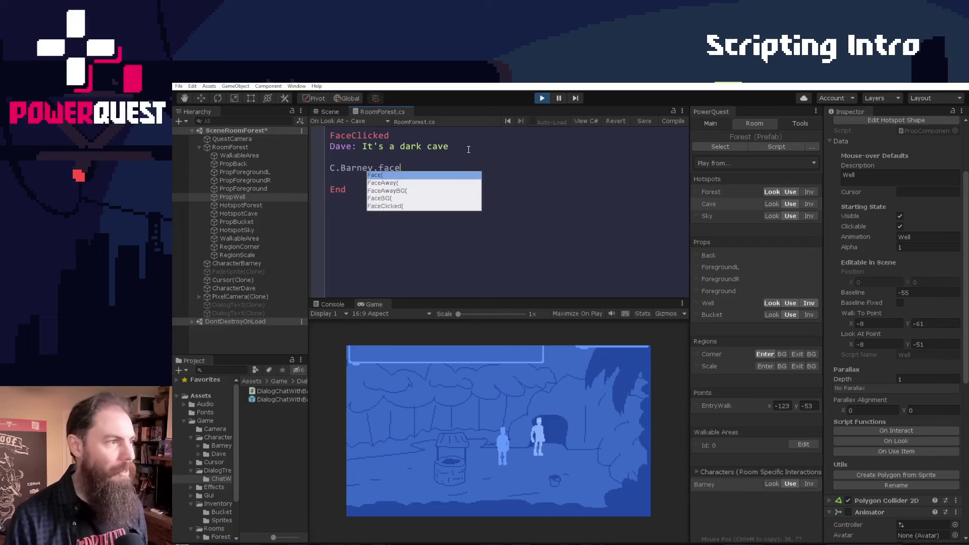
key(Down)
key(Down)
key(Down)
key(Down)
key(Down)
text(l)
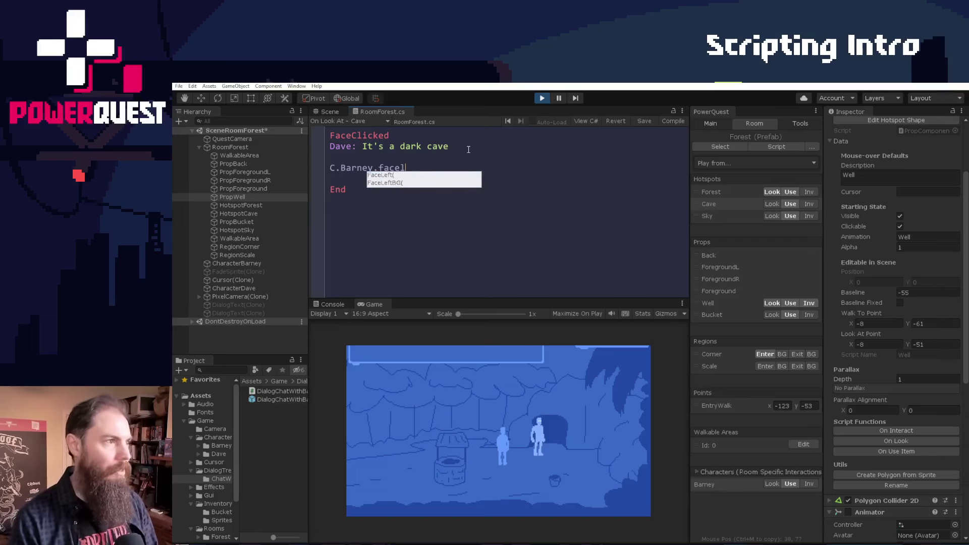
key(BackSpace)
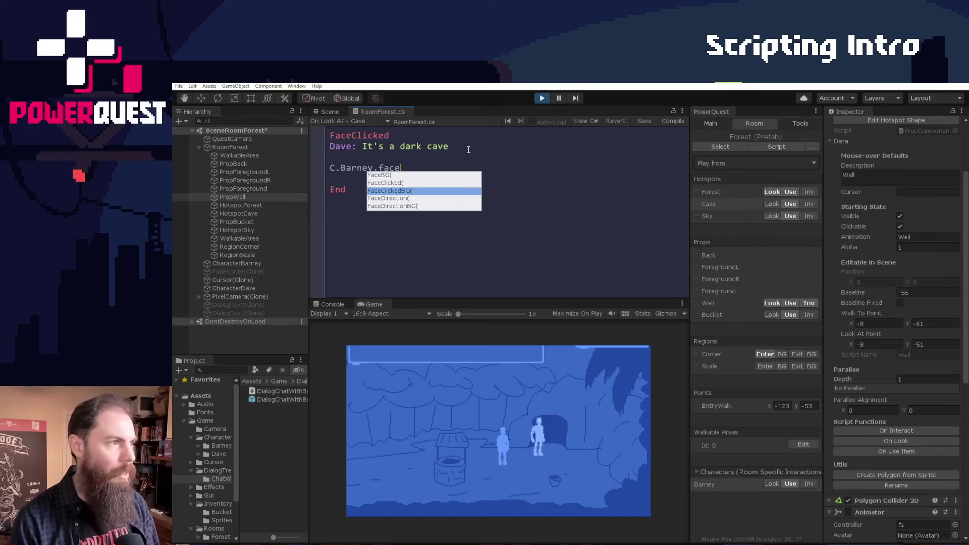
Step: Complete the statement as C.Barney.Face( C.Dave ); to make Barney face Dave
key(Up)
key(Up)
key(Up)
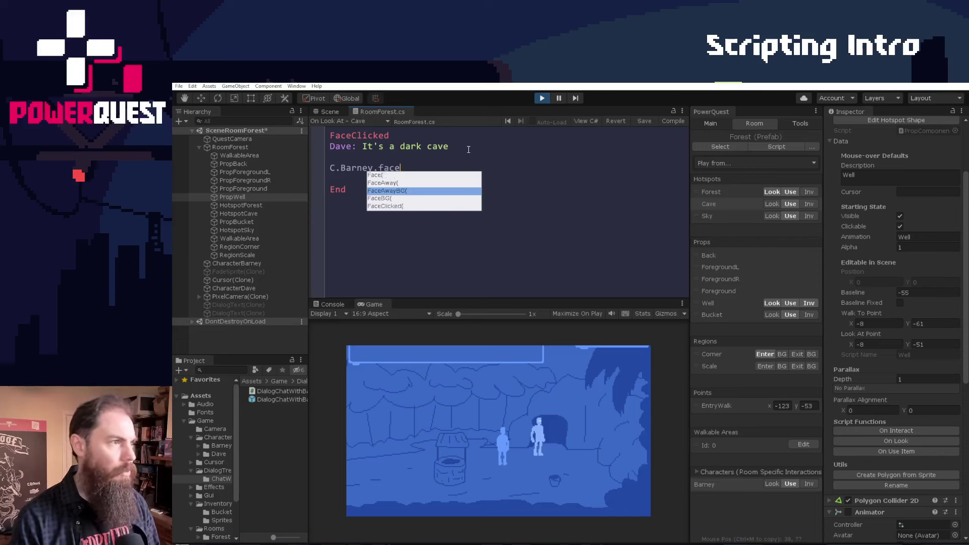
key(Up)
key(Up)
key(Return)
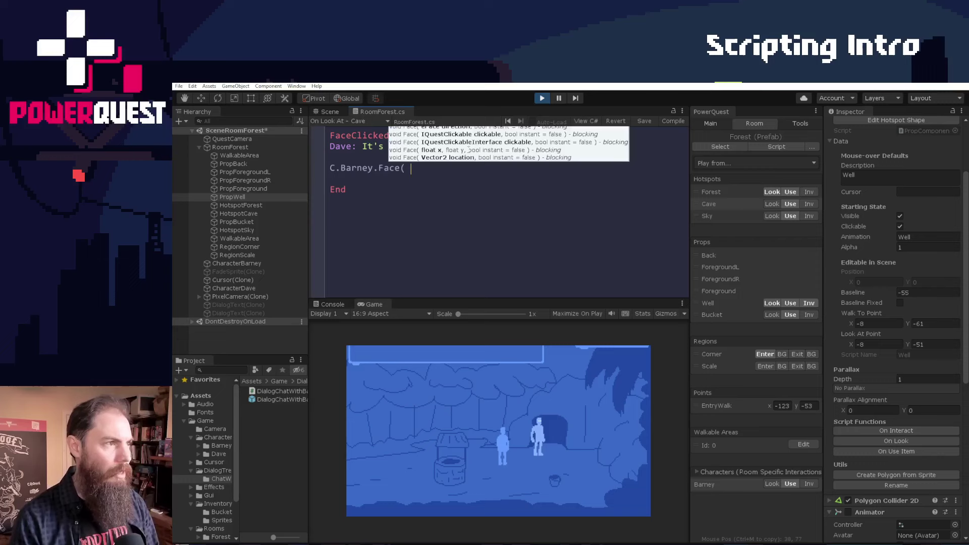
text(C.Dave)
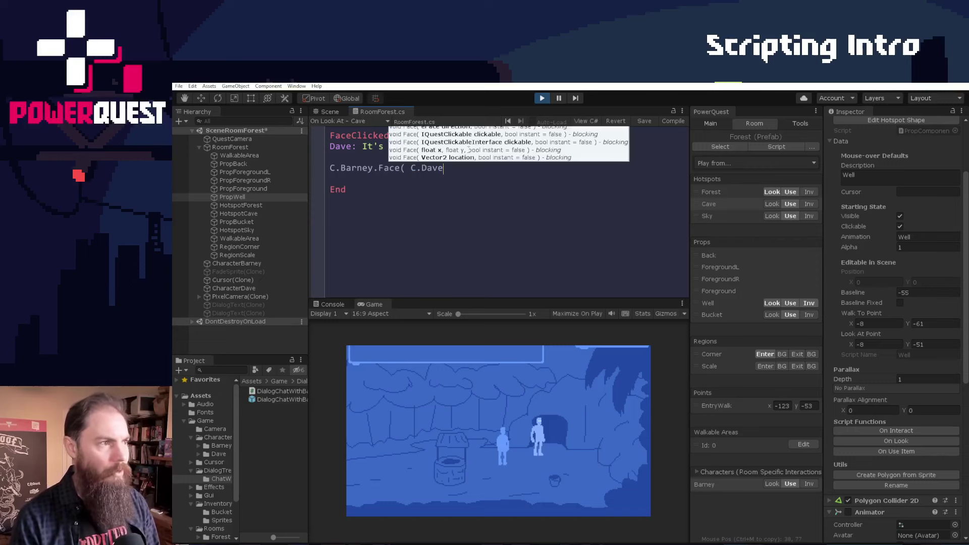
text( );)
key(Return)
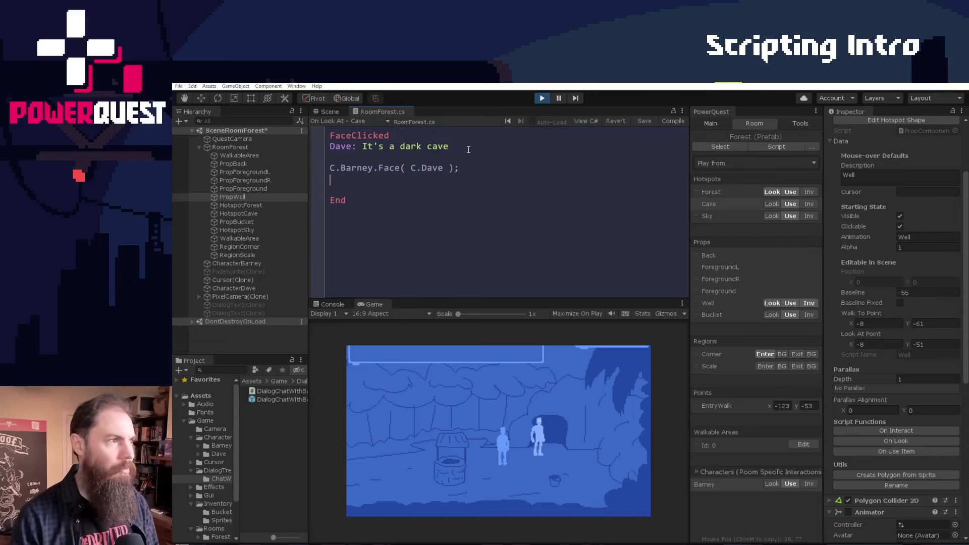
Step: Add the dialogue line "Barney: Sure is" below the Face statement, separated by a blank line
key(Return)
text(Barney: )
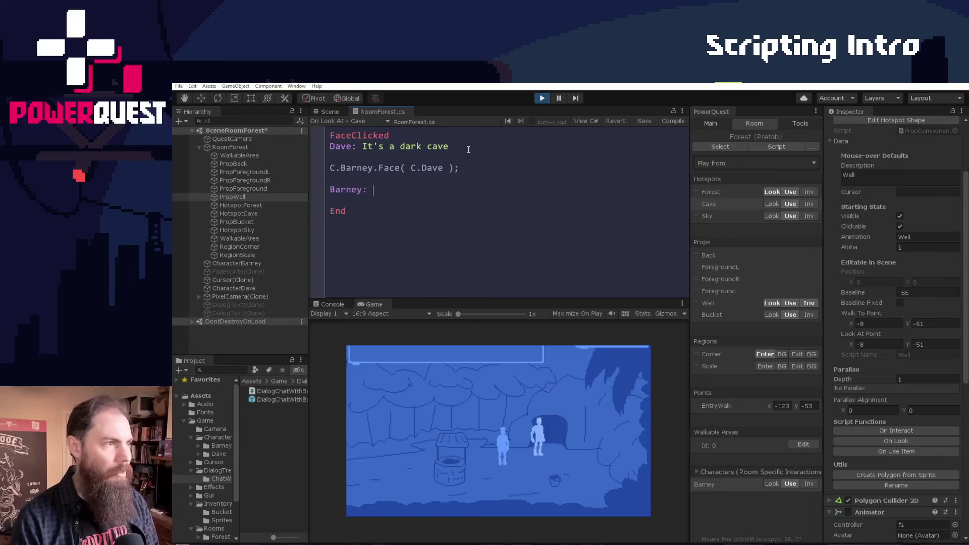
text(Sure is)
key(Return)
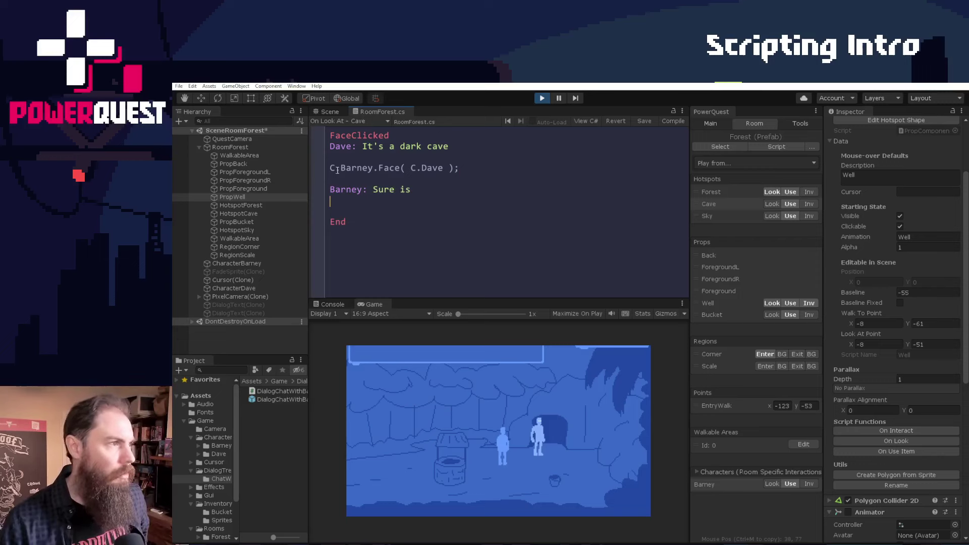
Step: Add the statement H.Cave.Cursor = "Look"; below Barney's dialogue line
key(Return)
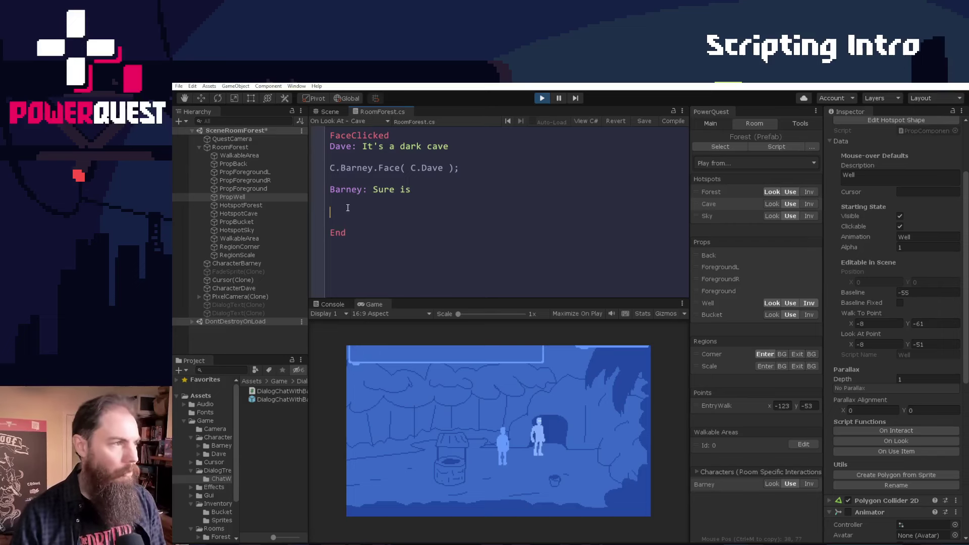
text(h)
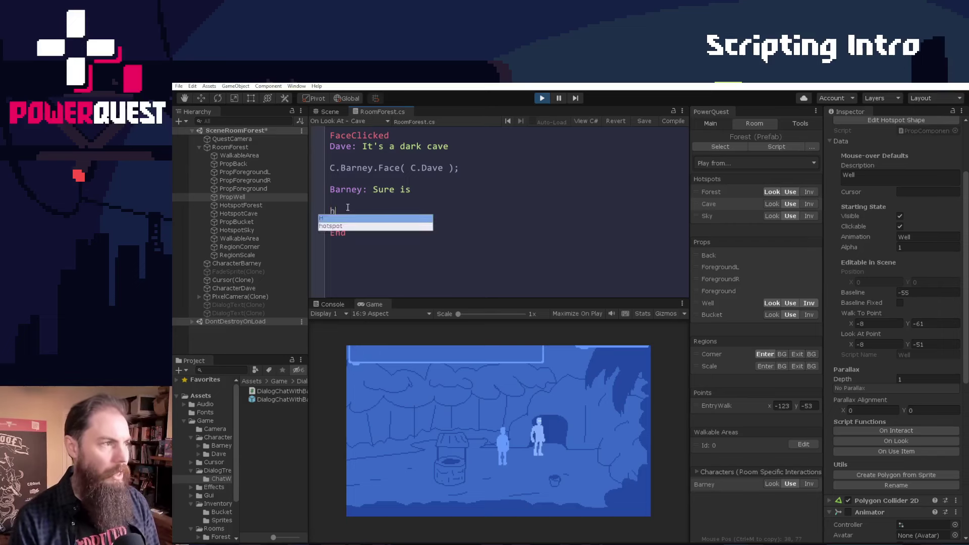
text(.)
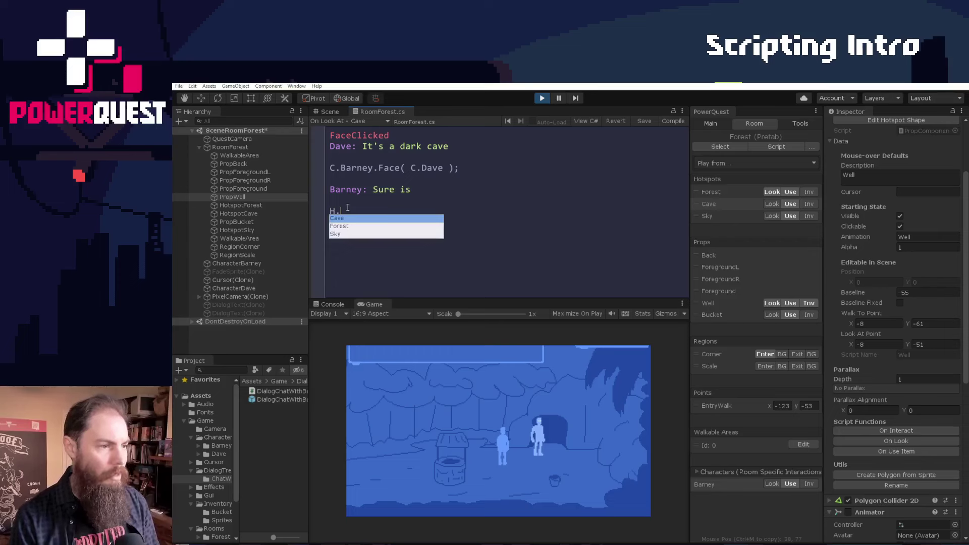
text(Cave.)
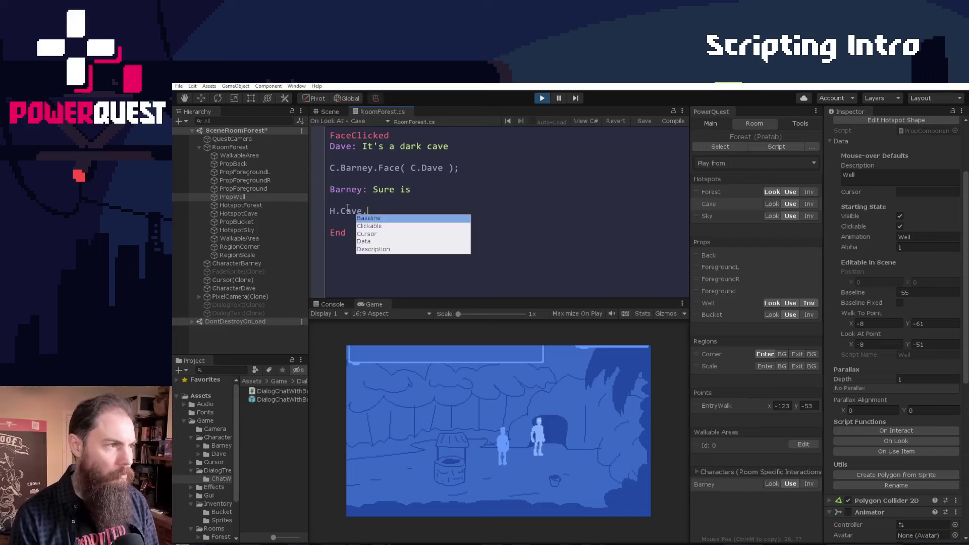
text(Cur)
key(Tab)
text(= )
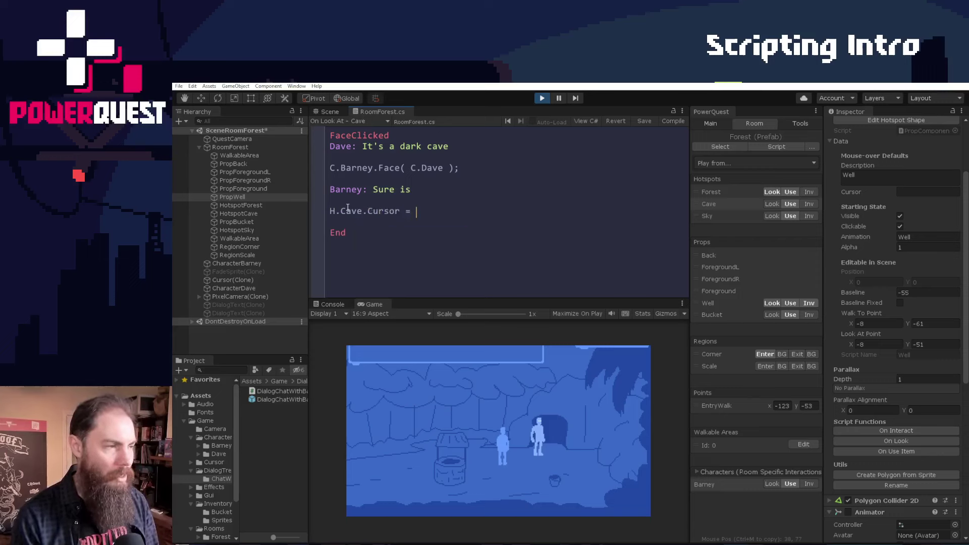
text(Look)
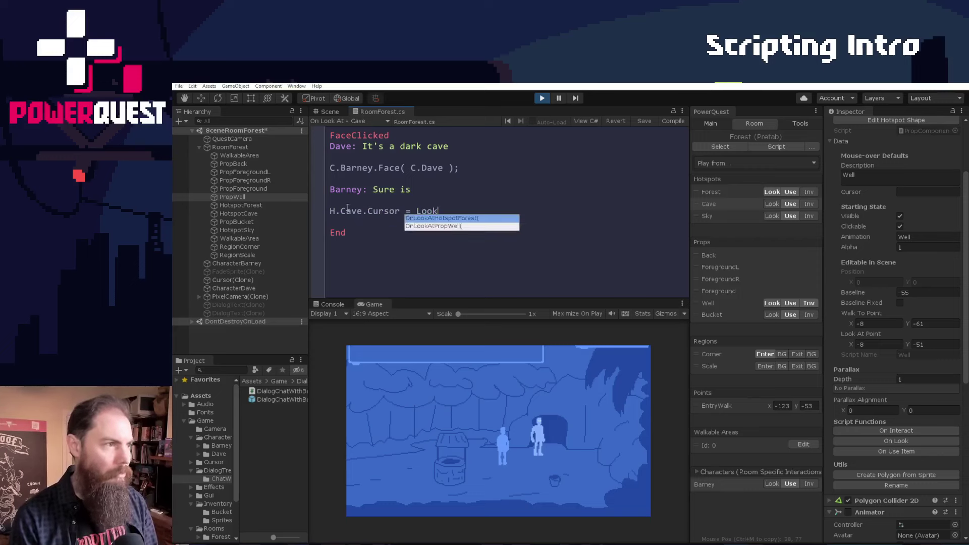
key(BackSpace)
key(BackSpace)
key(BackSpace)
key(BackSpace)
text("Look";)
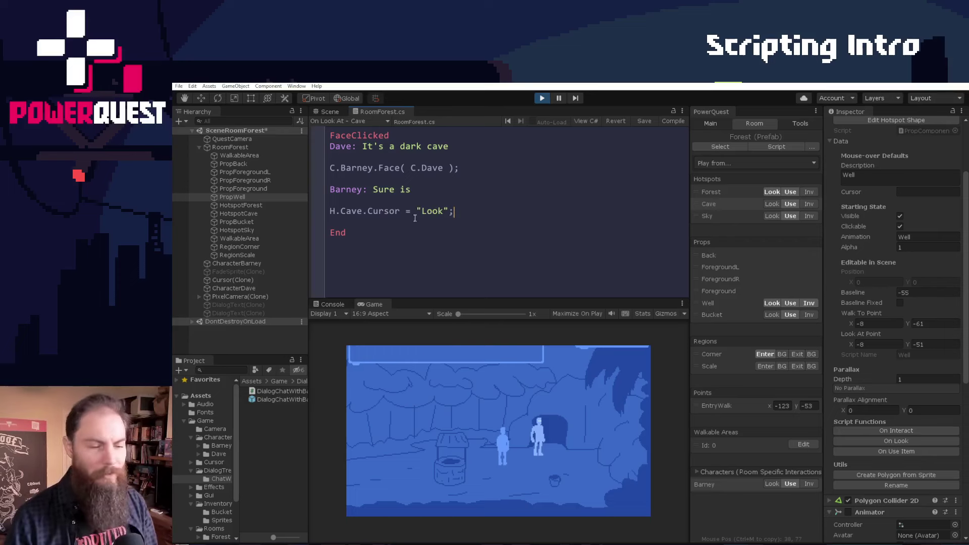
Step: Show the Cave hotspot's properties for reference and add H.Cave.Description = "A dark cave"; below the Cursor statement
click(722, 206)
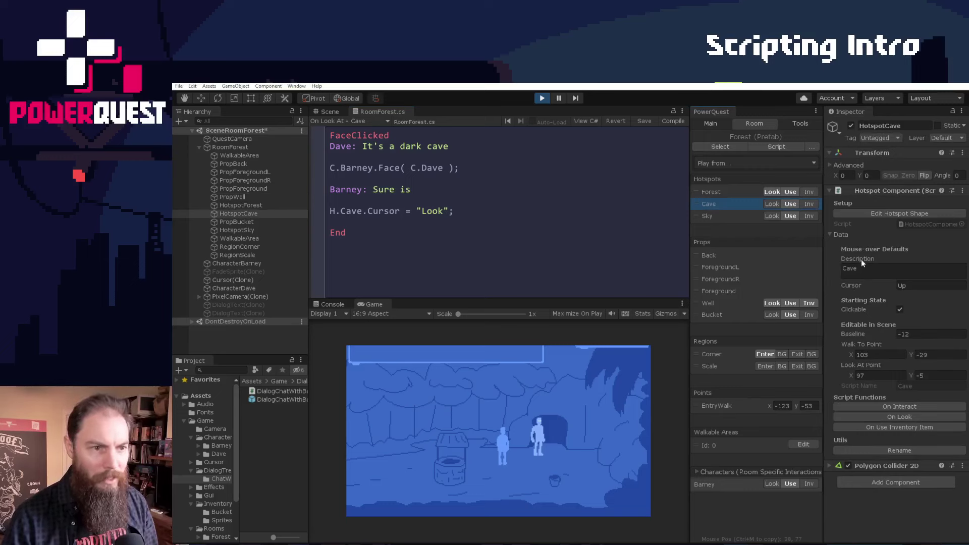
click(493, 215)
key(Return)
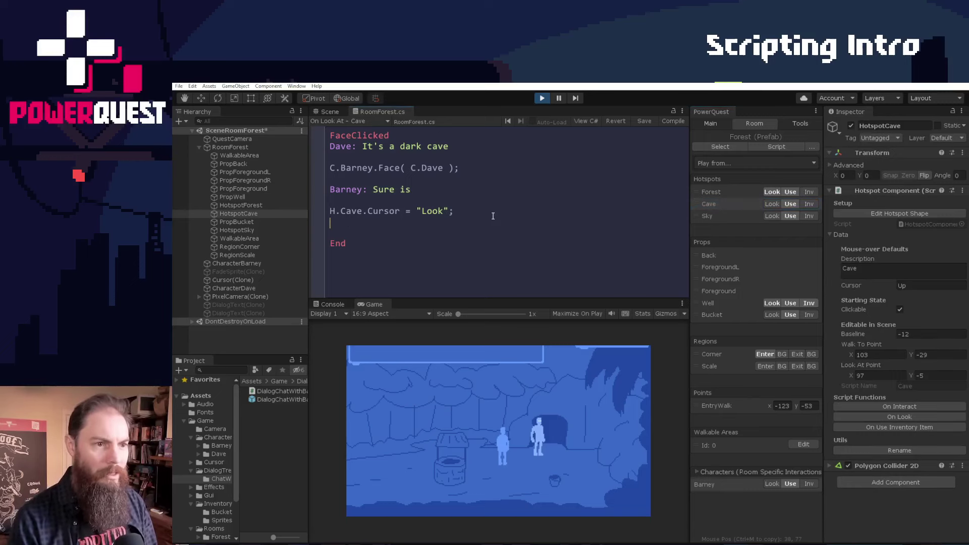
text(H.Cave.description = ")
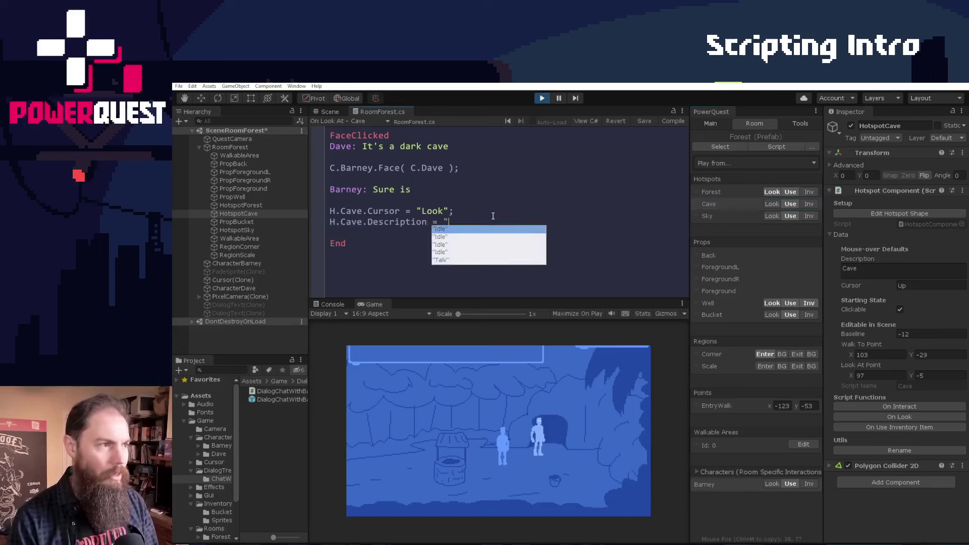
text(It's a)
key(ctrl+shift+Left)
key(ctrl+shift+Left)
key(ctrl+shift+Left)
key(ctrl+shift+Left)
key(ctrl+shift+Left)
text(")
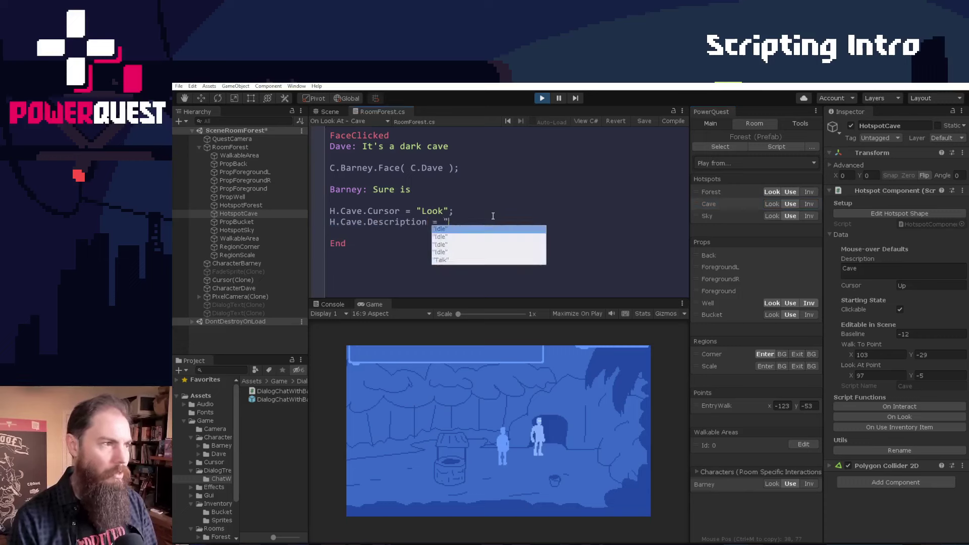
text(A dark )
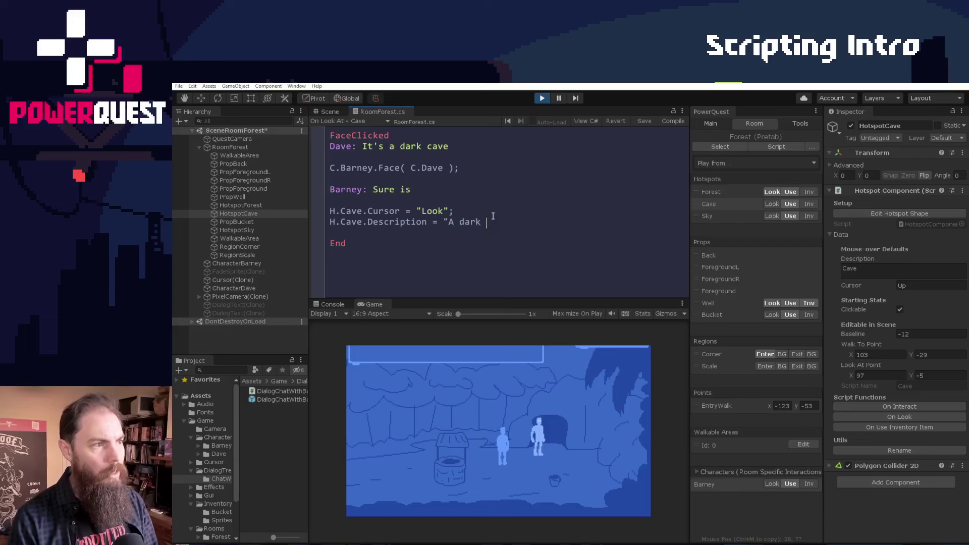
text(cave";)
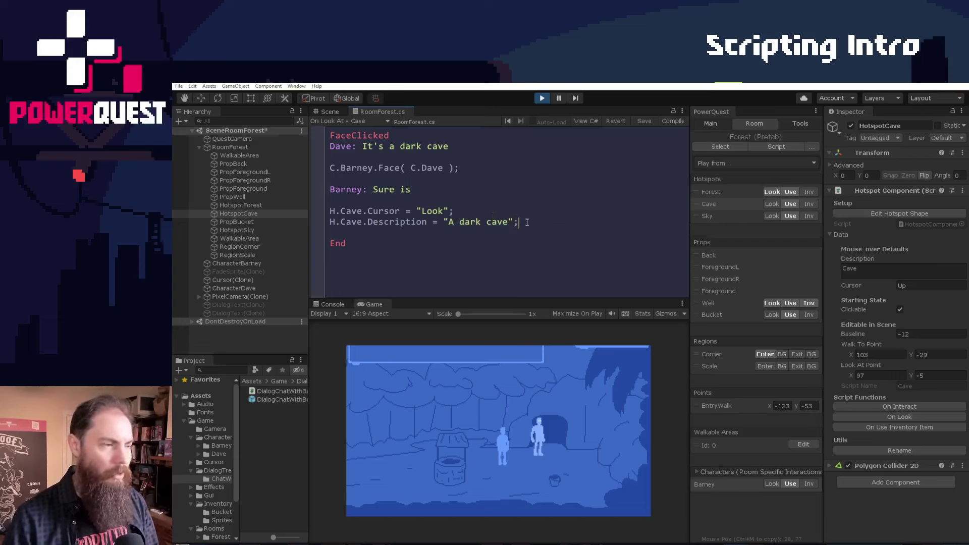
key(Return)
key(Return)
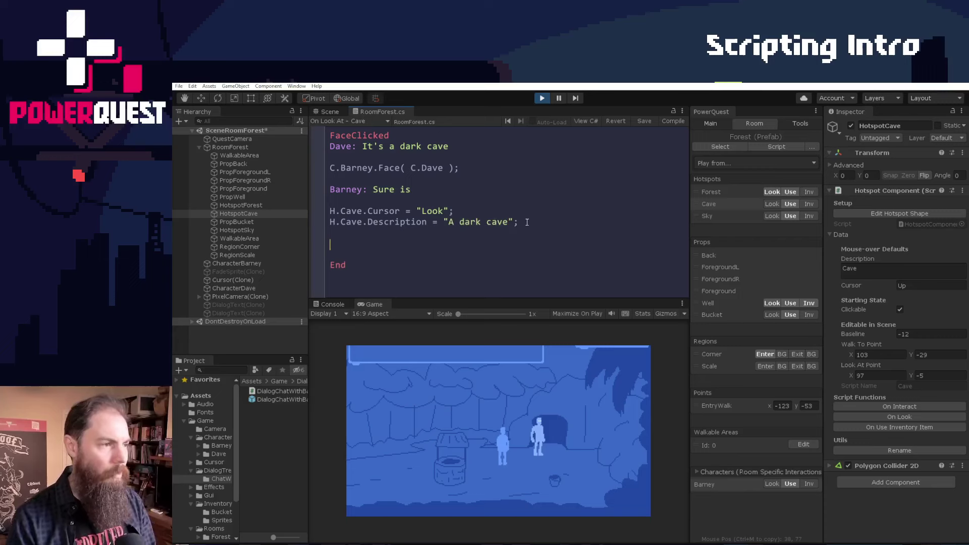
text(e.)
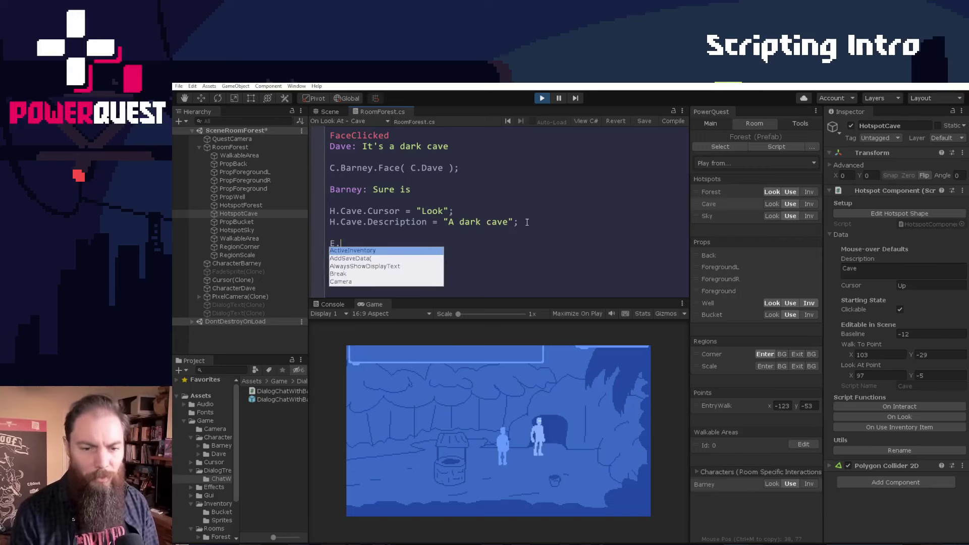
text(fa)
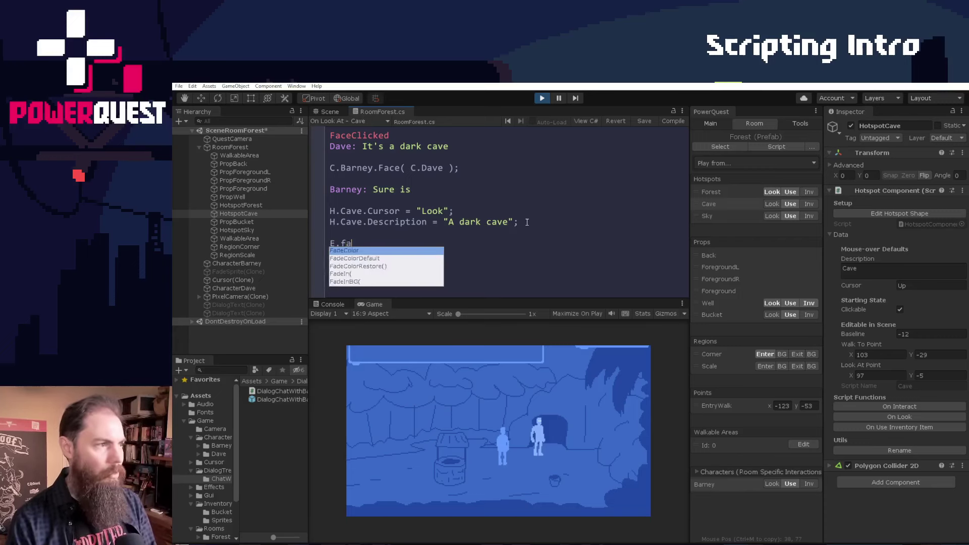
text(deout)
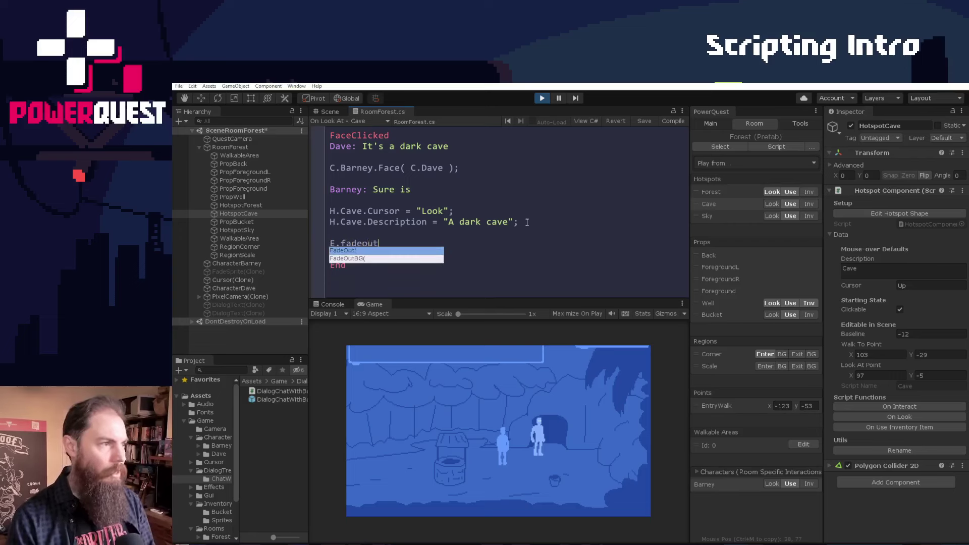
key(shift+Home)
Step: Replace the unfinished E.fadeout text below the Description statement with Camera.SetZoom(1.5f,1);
text(Camera.)
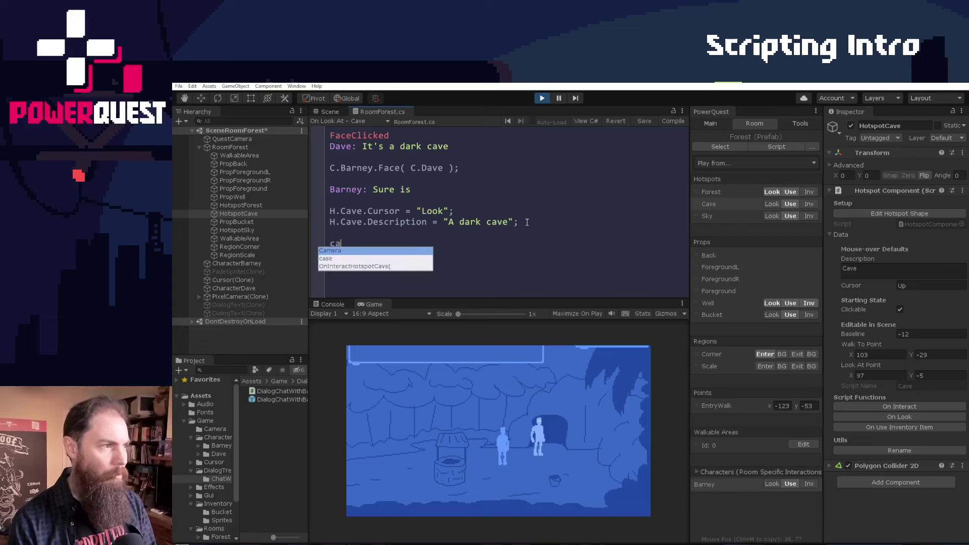
text(Zoom)
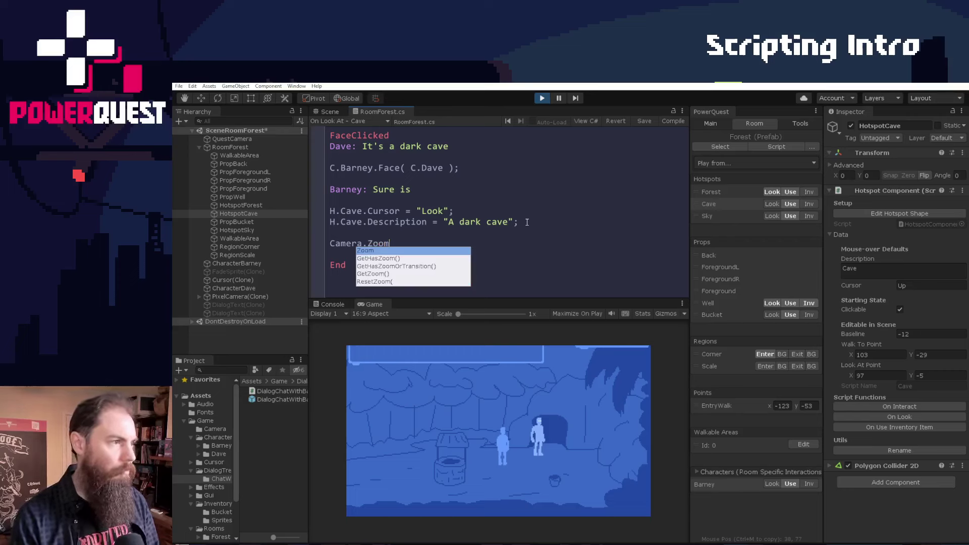
key(ctrl+shift+Left)
text(SetZoom()
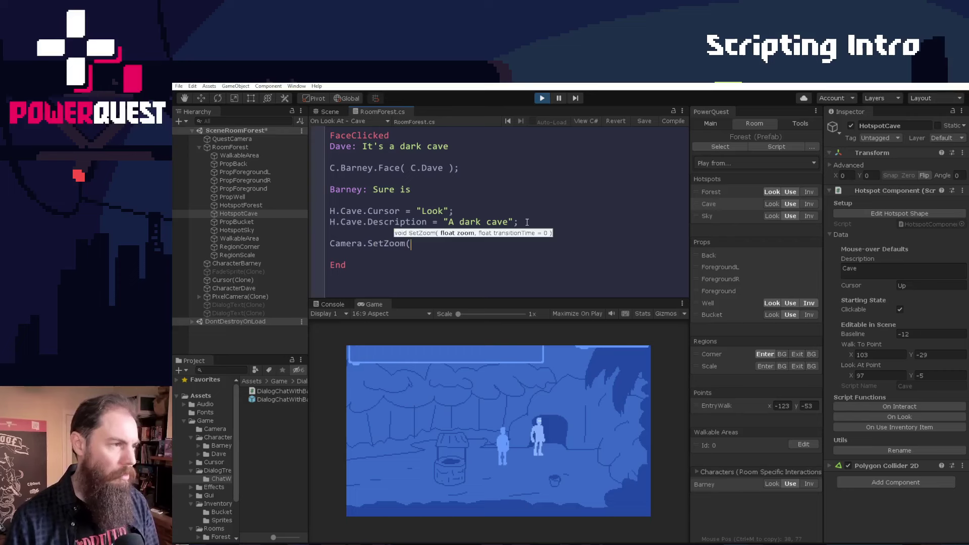
text(1.5f)
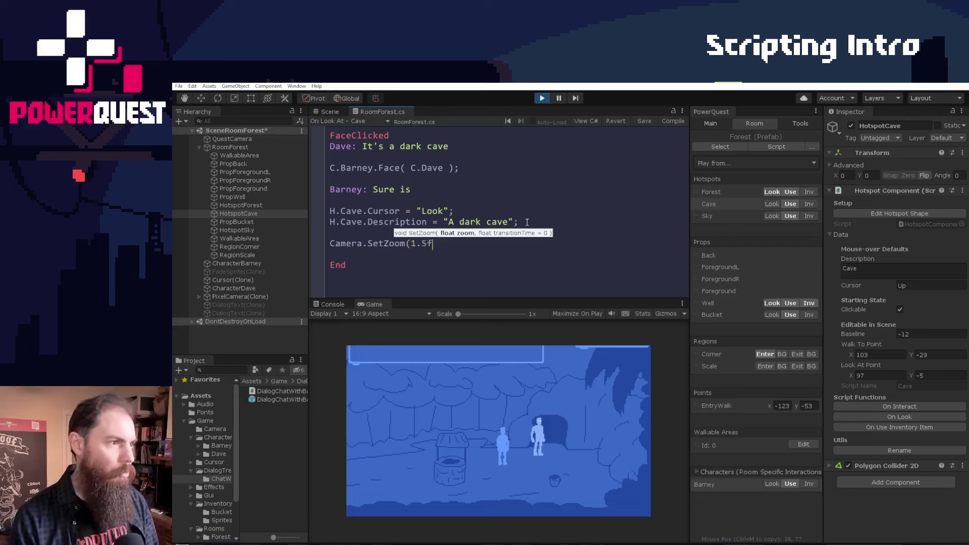
text(,1);)
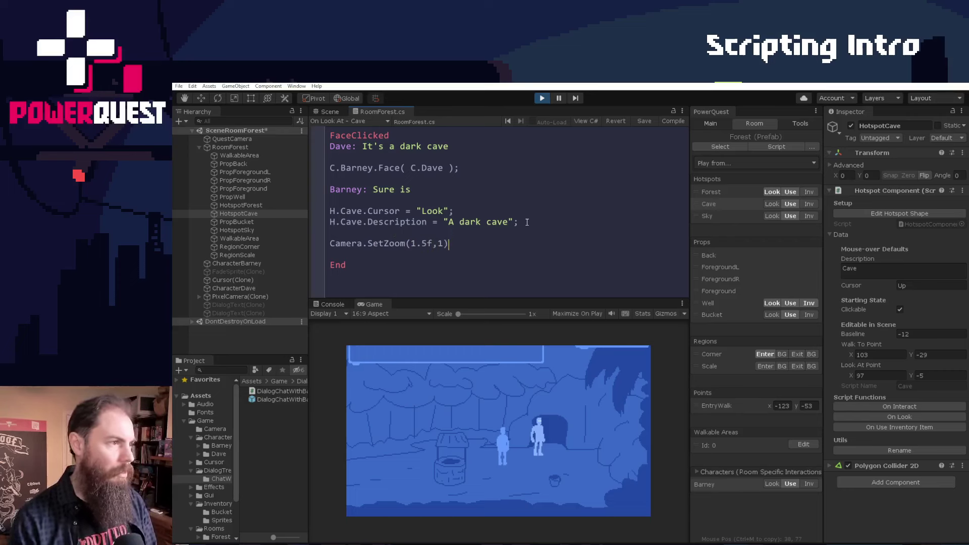
Step: Move the Camera.SetZoom statement up to the blank line directly below Dave's dialogue line
key(shift+Home)
key(ctrl+c)
key(BackSpace)
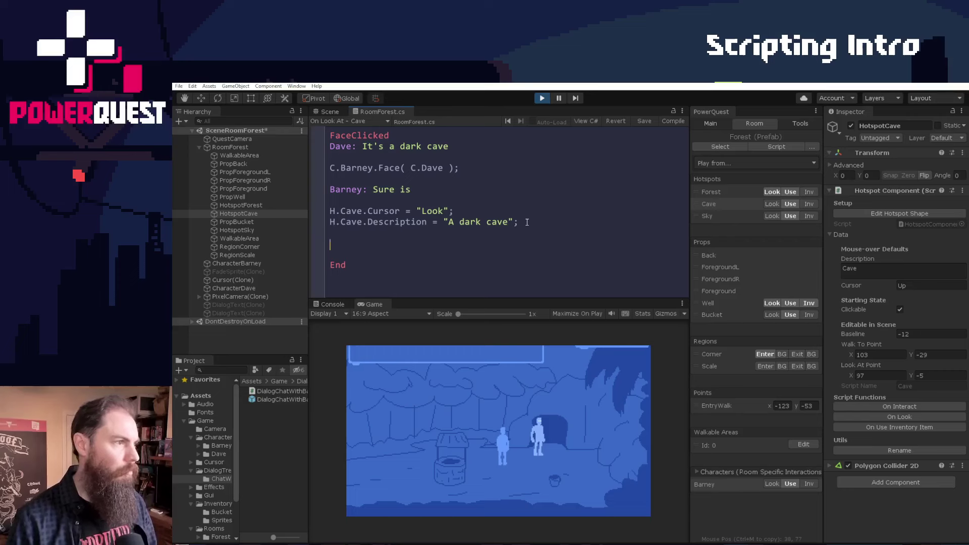
key(Up)
key(Up)
key(Up)
key(Up)
key(Up)
key(Up)
key(Up)
key(Up)
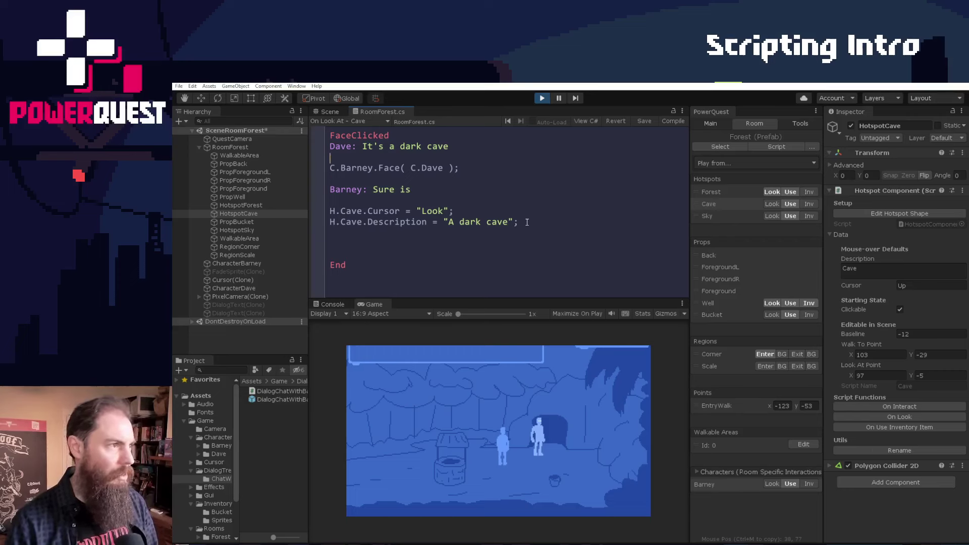
key(ctrl+v)
Step: Add the statement Camera.ResetZoom(1); below the H.Cave.Description line, separated by a blank line
key(Down)
key(Down)
key(Down)
key(Down)
key(Down)
key(Down)
key(Down)
key(Return)
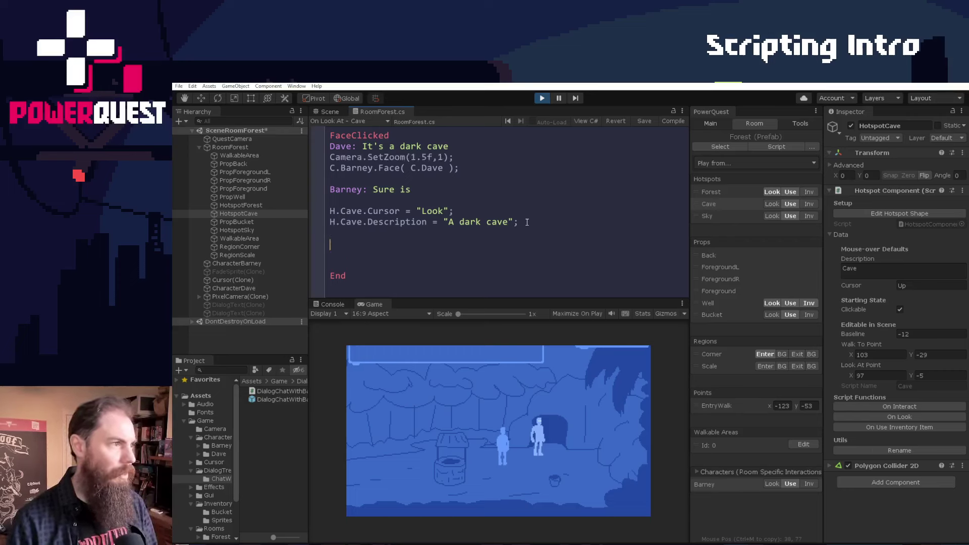
text(Camera.zoom)
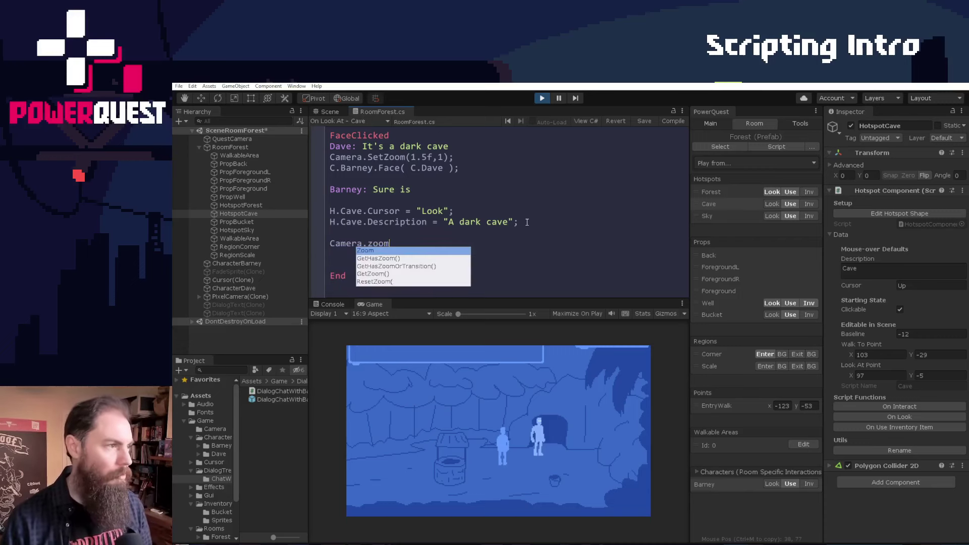
key(Down)
key(Down)
key(Down)
key(Down)
key(Return)
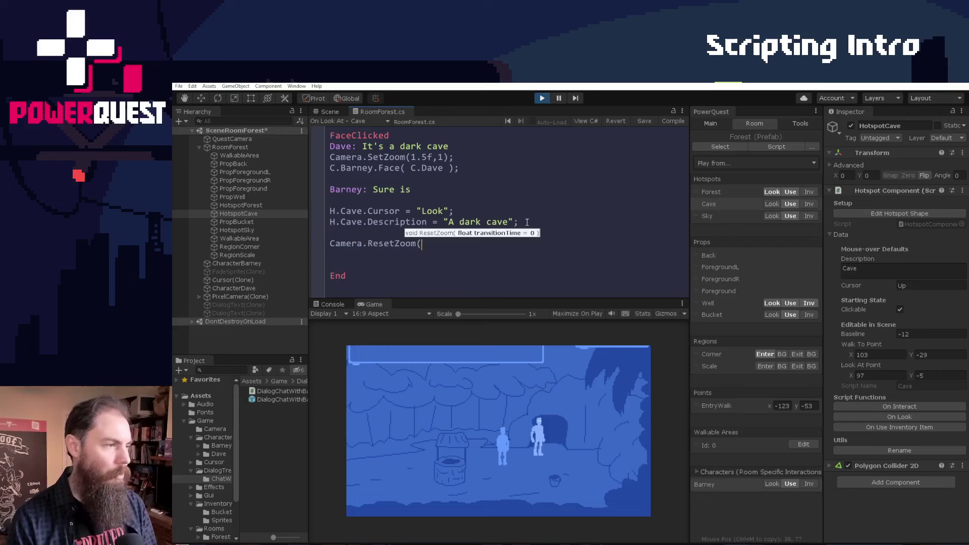
text(1)
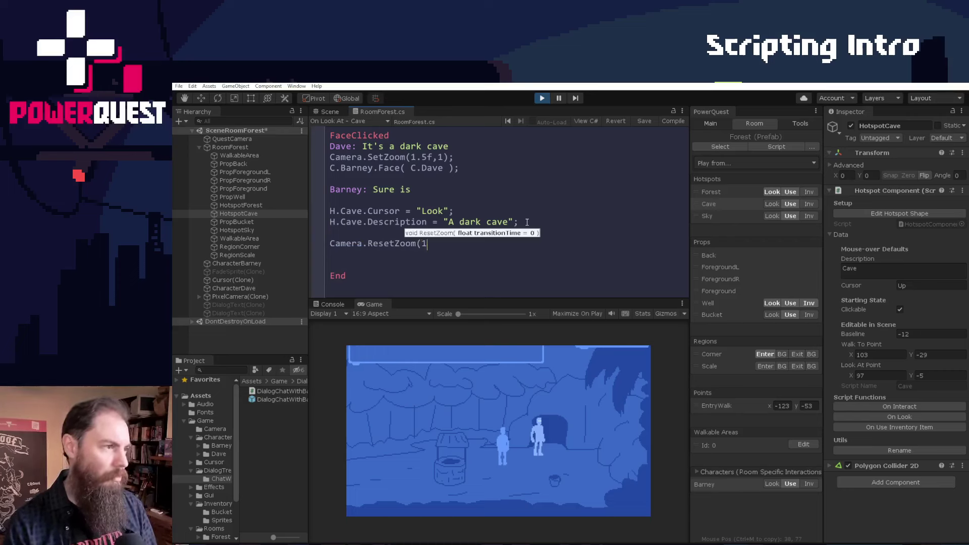
text();)
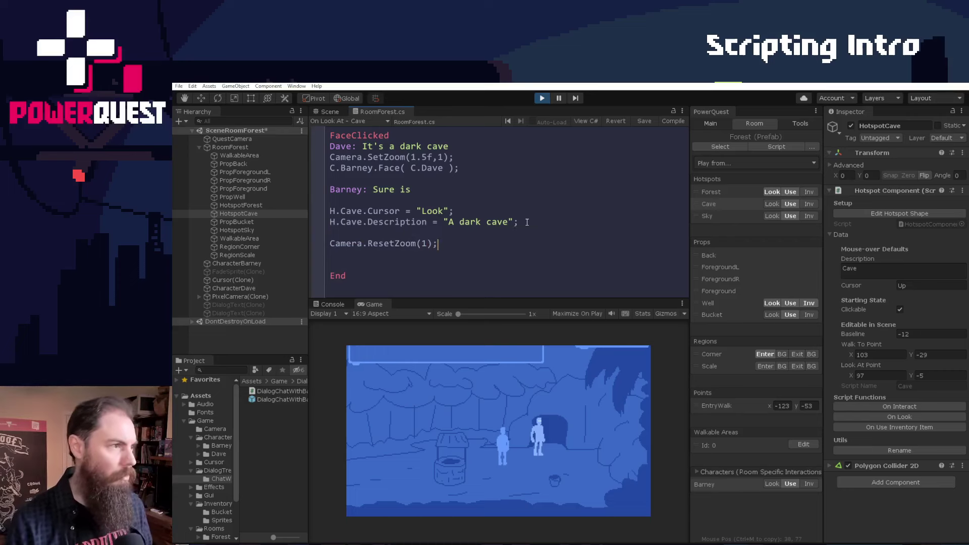
Step: Save the Cave Look script and test it by looking at the cave in the running game
click(642, 121)
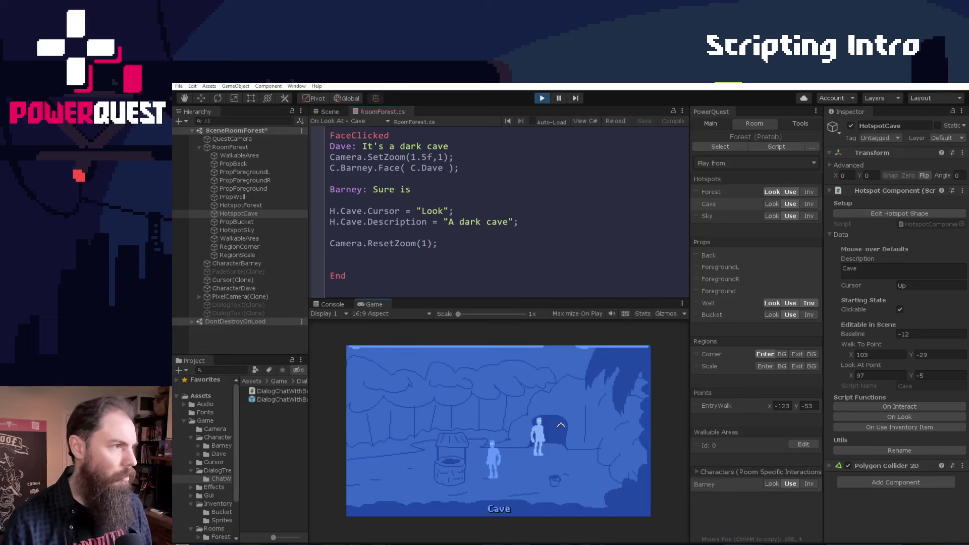
click(560, 428)
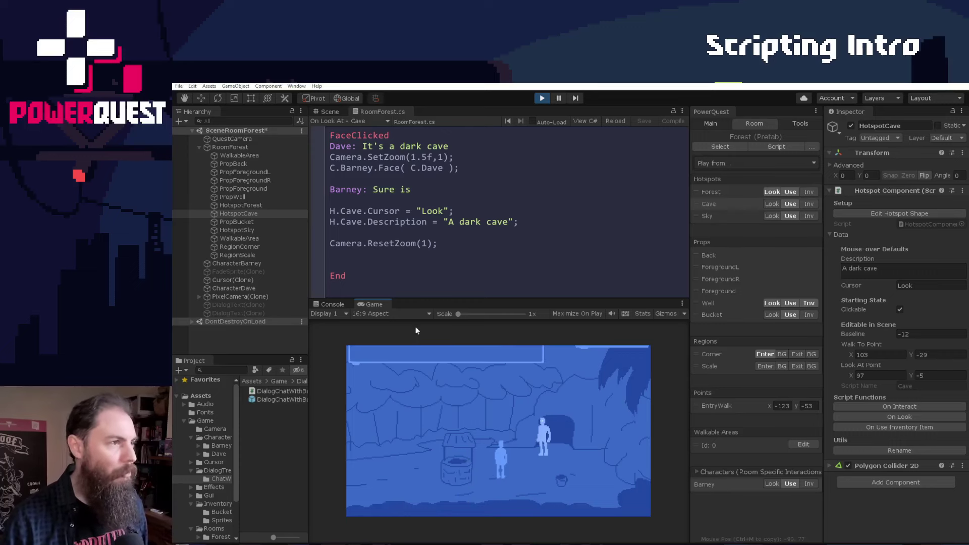
Step: Show PowerQuest's main overview of rooms, characters and inventory, and stop the running game
mouse_move(219, 544)
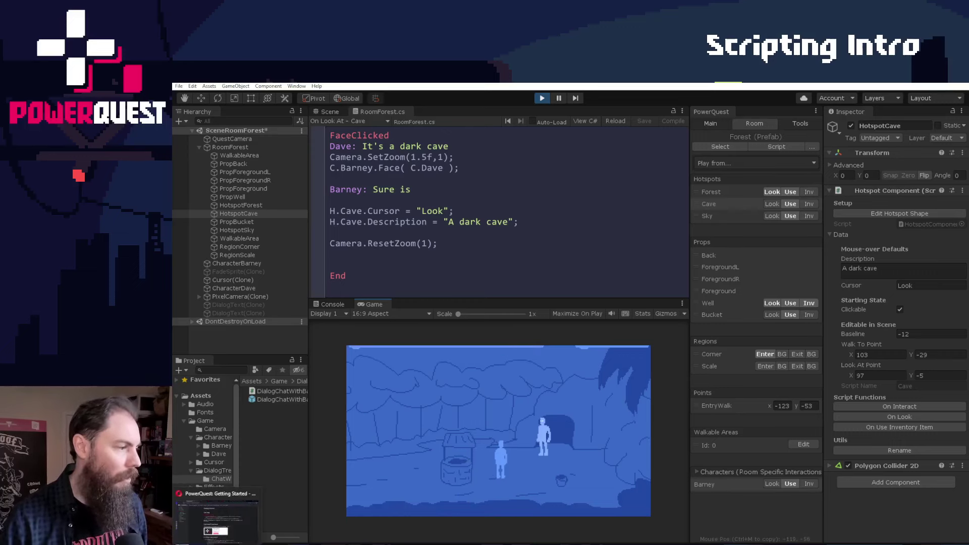
click(218, 525)
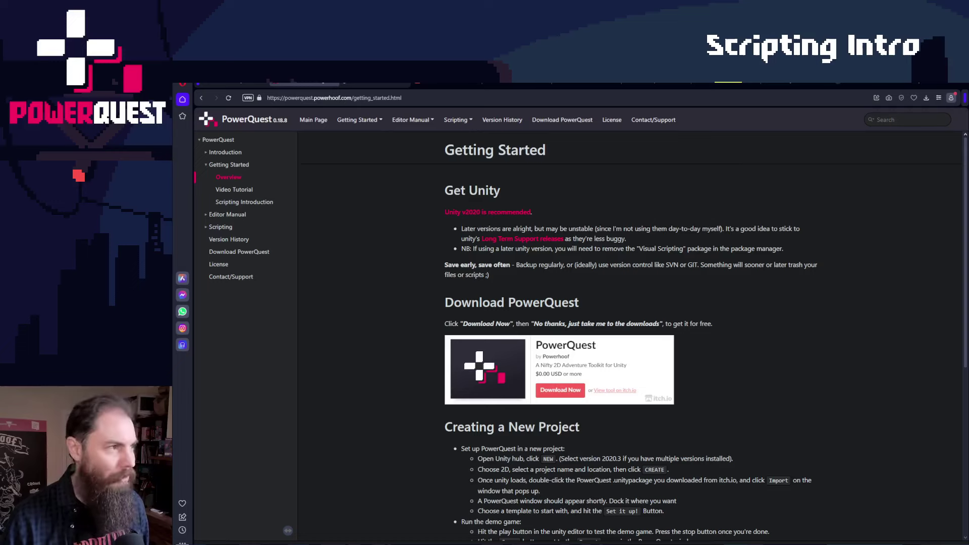
key(alt+Tab)
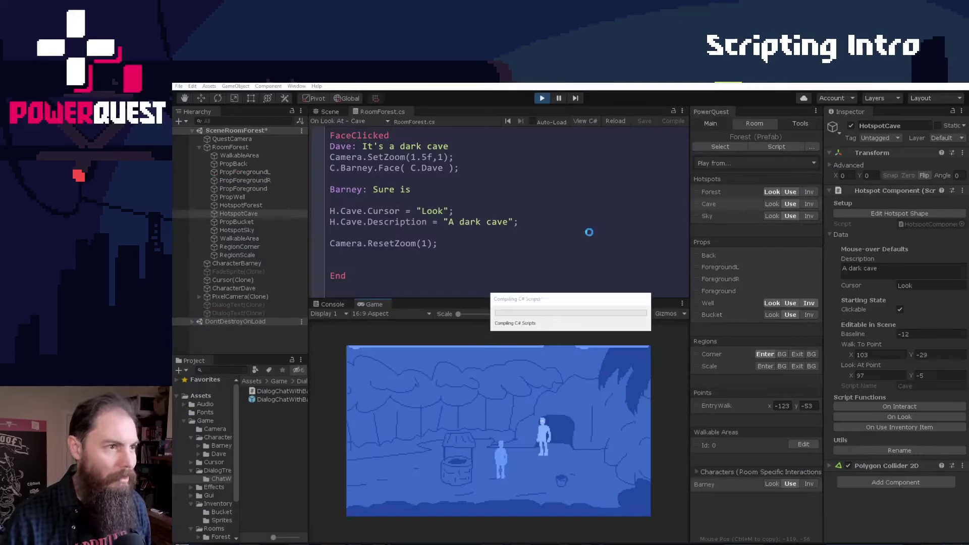
click(710, 124)
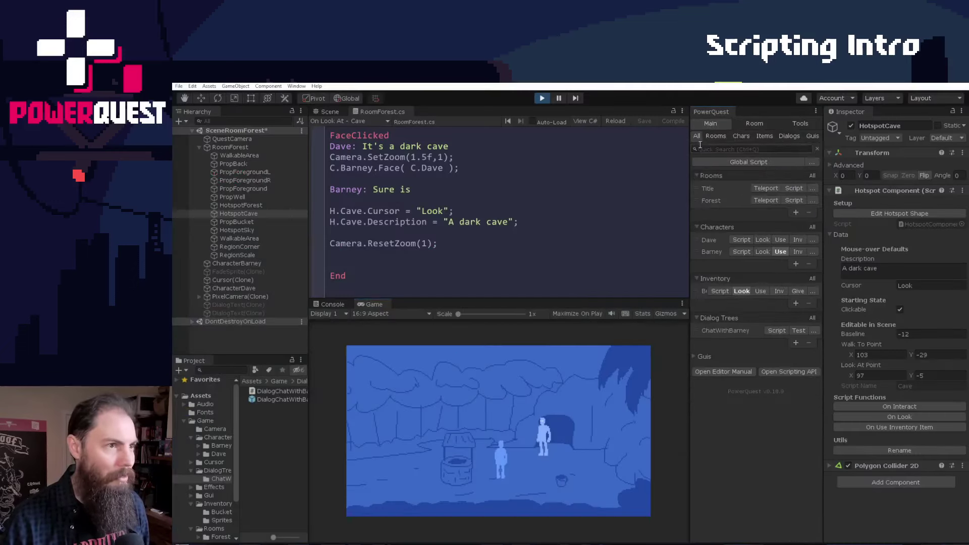
click(542, 99)
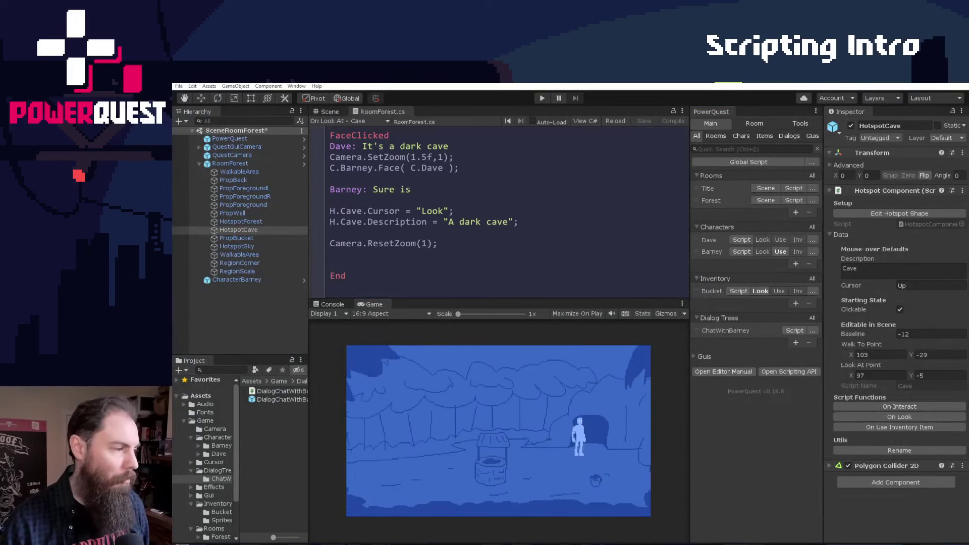
Step: Switch to the browser and skim the Scripting Introduction page of the PowerQuest documentation
key(alt+Tab)
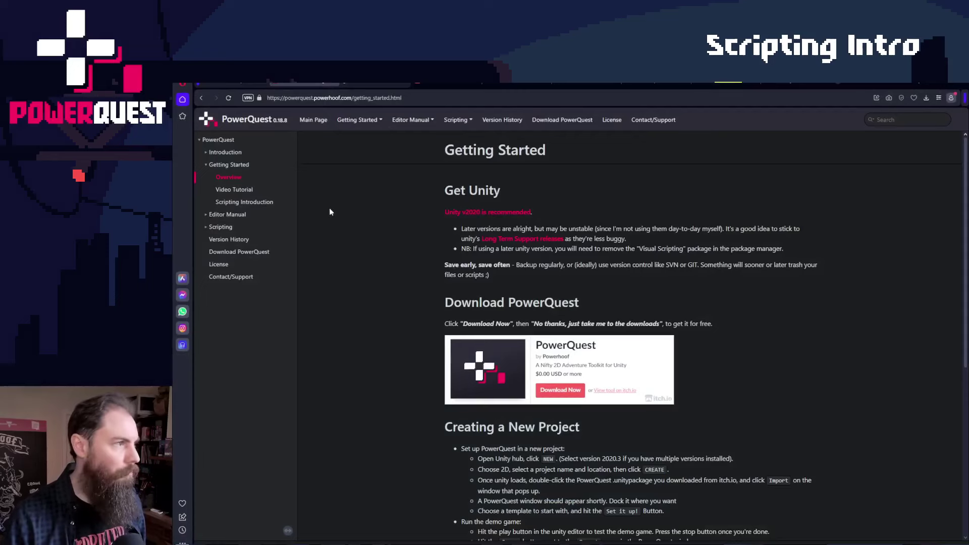
click(246, 202)
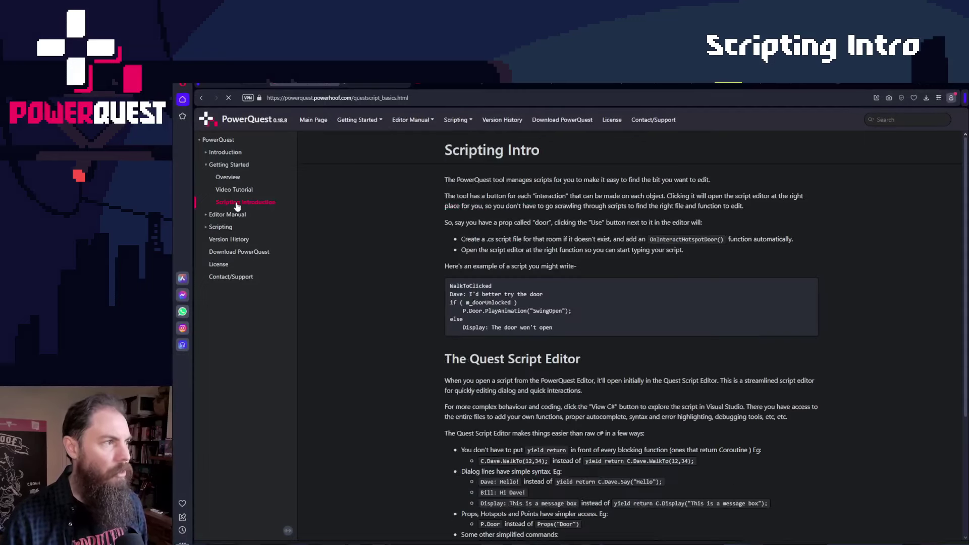
scroll(544, 290, down, 3)
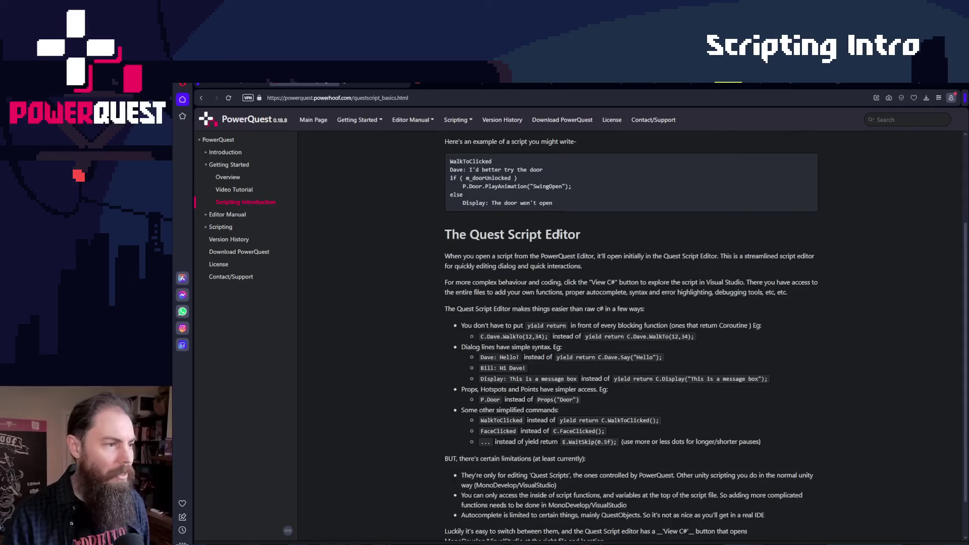
scroll(544, 289, up, 3)
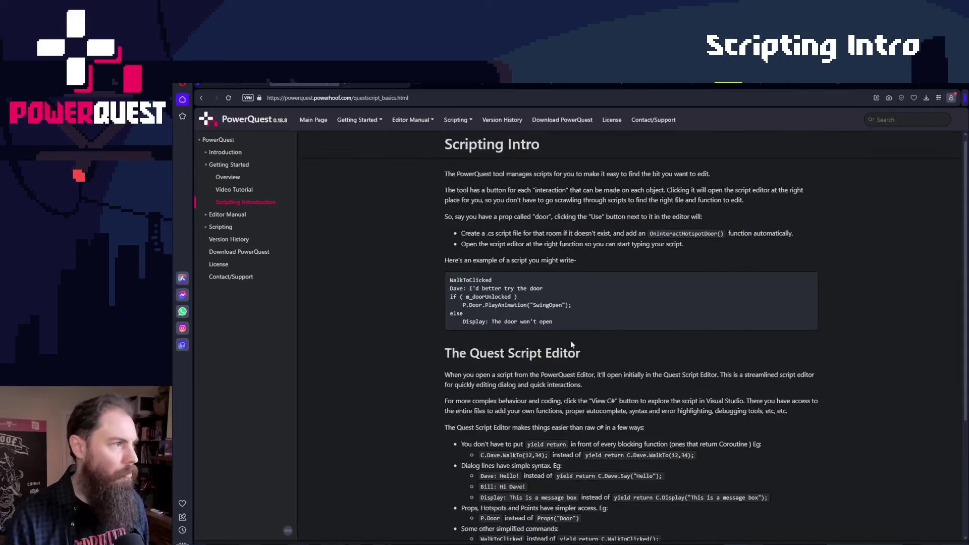
Step: Open the documentation's Scripting Overview and examine the list of object shortcuts and their example code
click(207, 215)
click(207, 216)
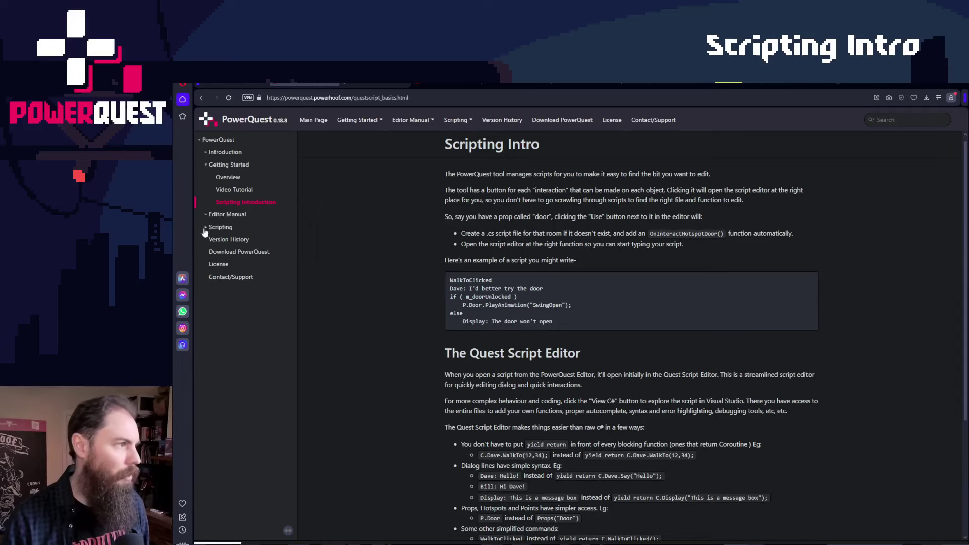
click(223, 228)
click(228, 240)
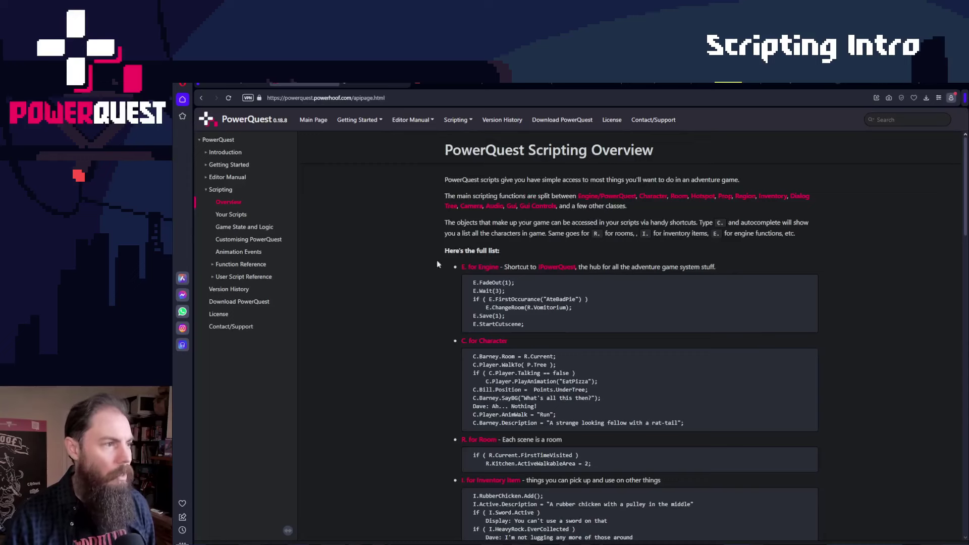
scroll(454, 282, down, 1)
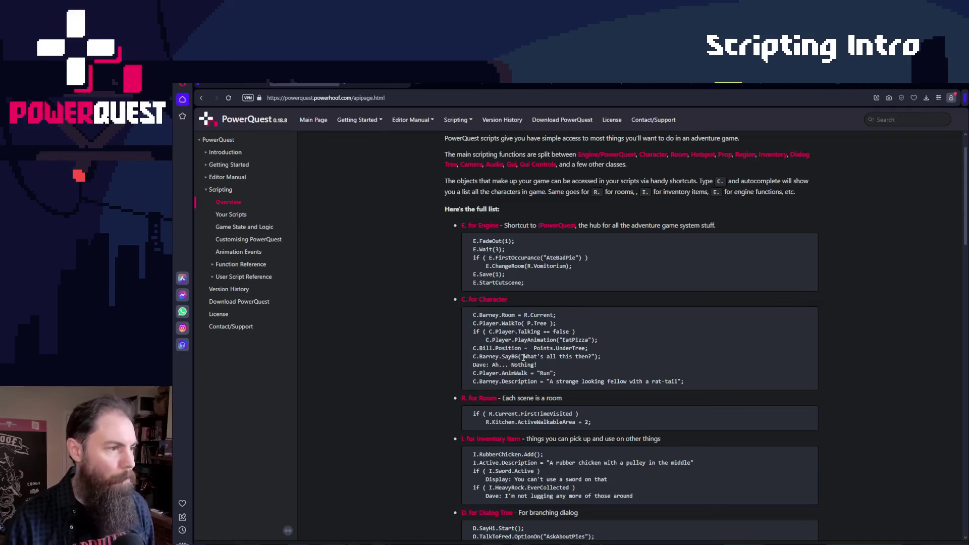
scroll(582, 337, down, 1)
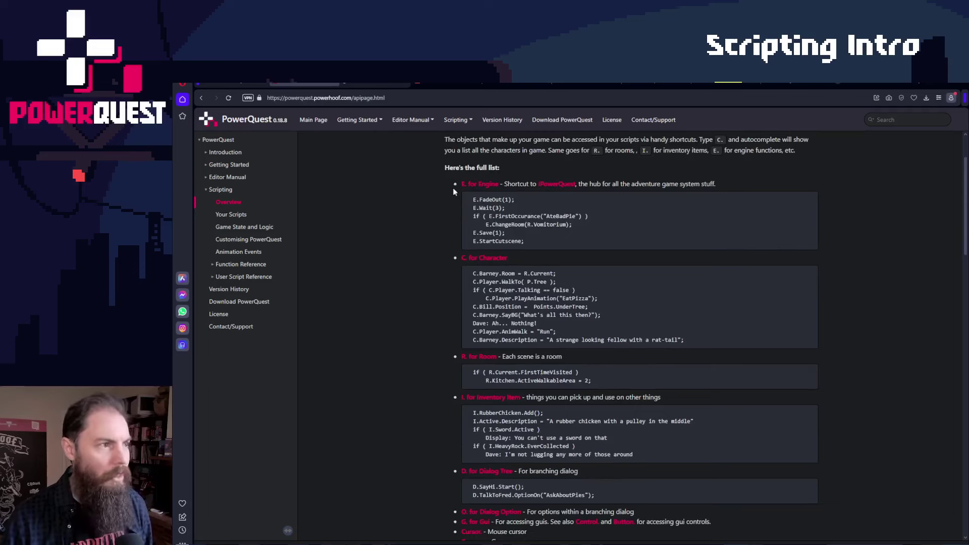
scroll(521, 256, down, 3)
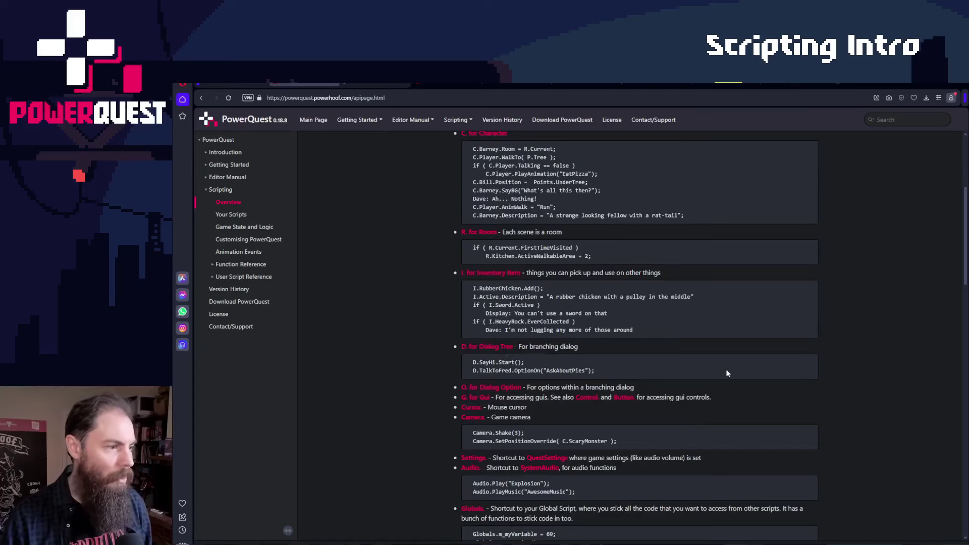
scroll(742, 368, down, 2)
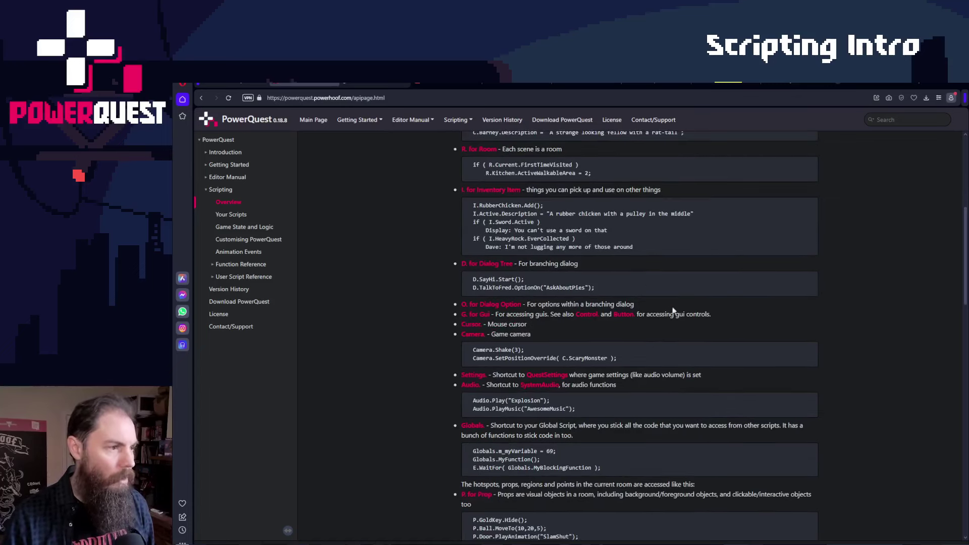
scroll(548, 288, down, 4)
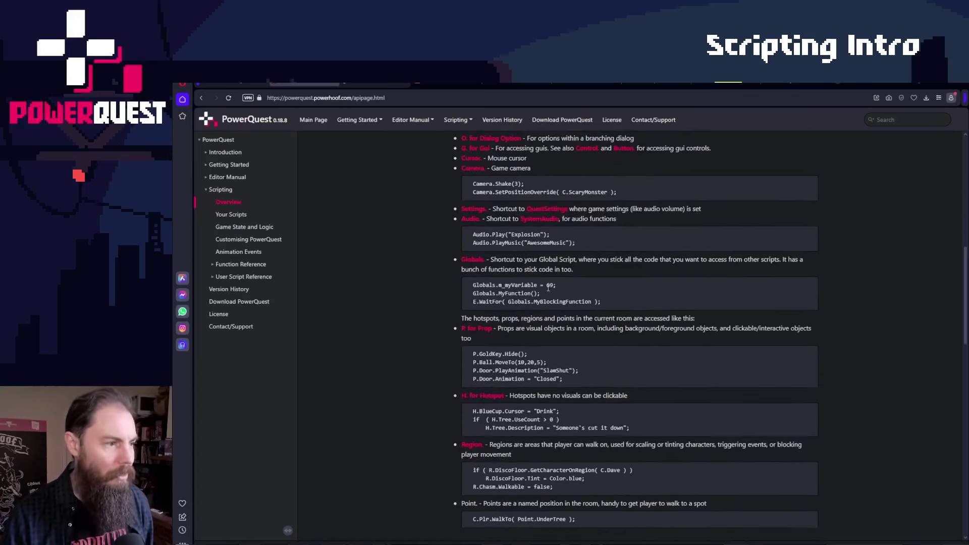
scroll(473, 336, up, 5)
scroll(474, 334, down, 4)
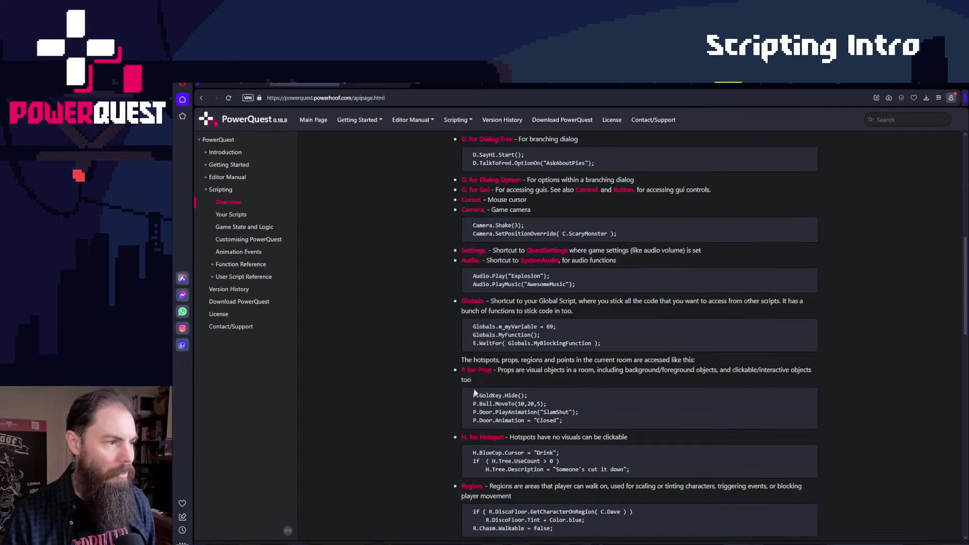
Step: Skim the Prop function reference linked from the shortcut list and return to the start of the Scripting Overview
click(474, 375)
scroll(763, 325, down, 14)
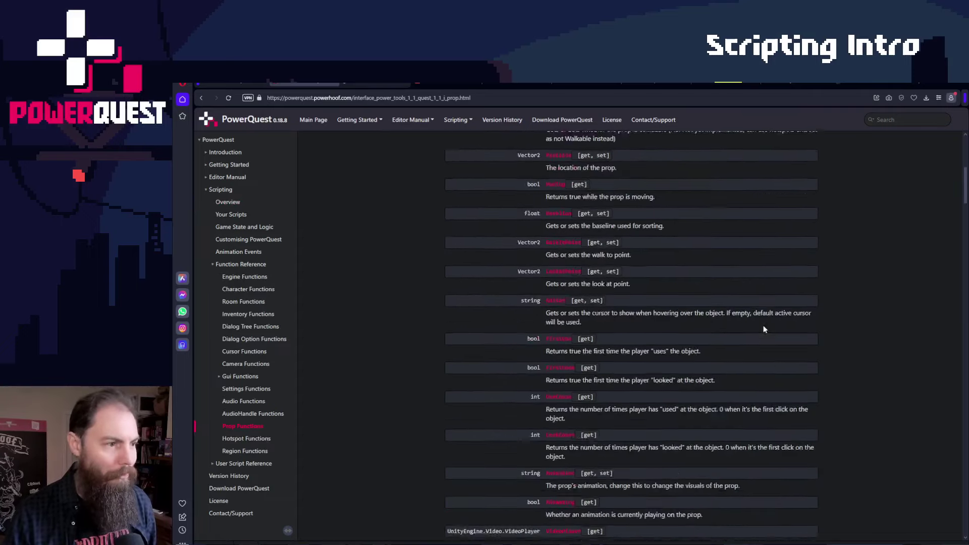
key(alt+Left)
scroll(777, 429, up, 12)
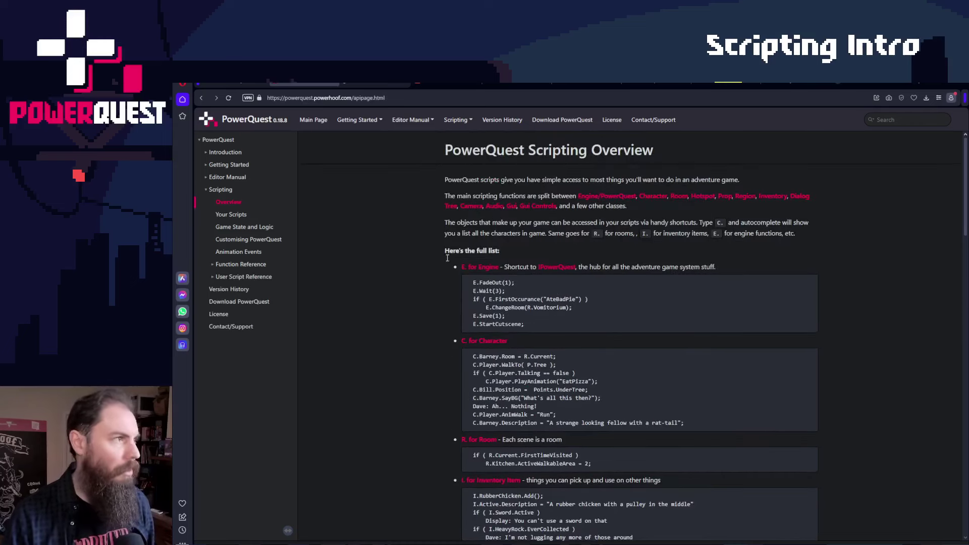
Step: Switch back to Unity, run the game and enable Auto-Load for the script editor
key(alt+Tab)
click(541, 98)
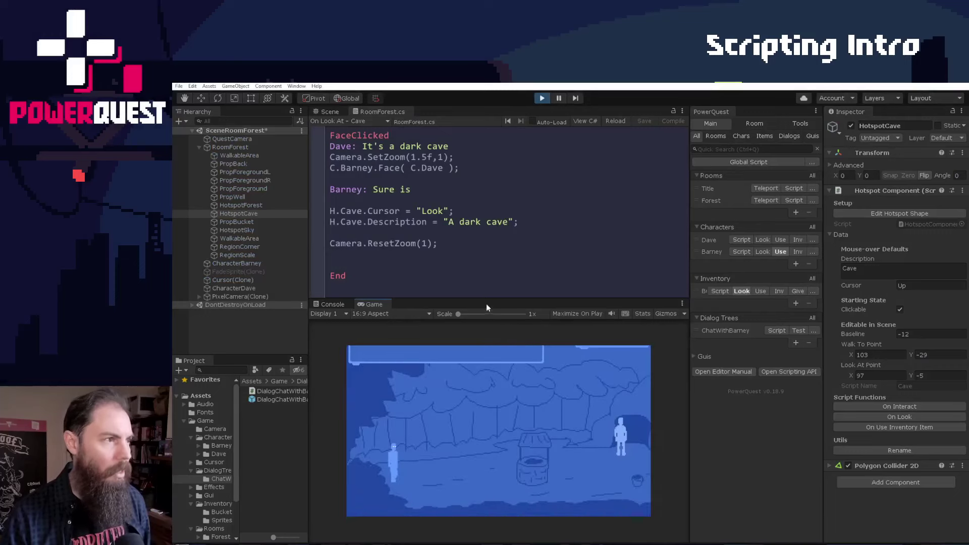
click(533, 122)
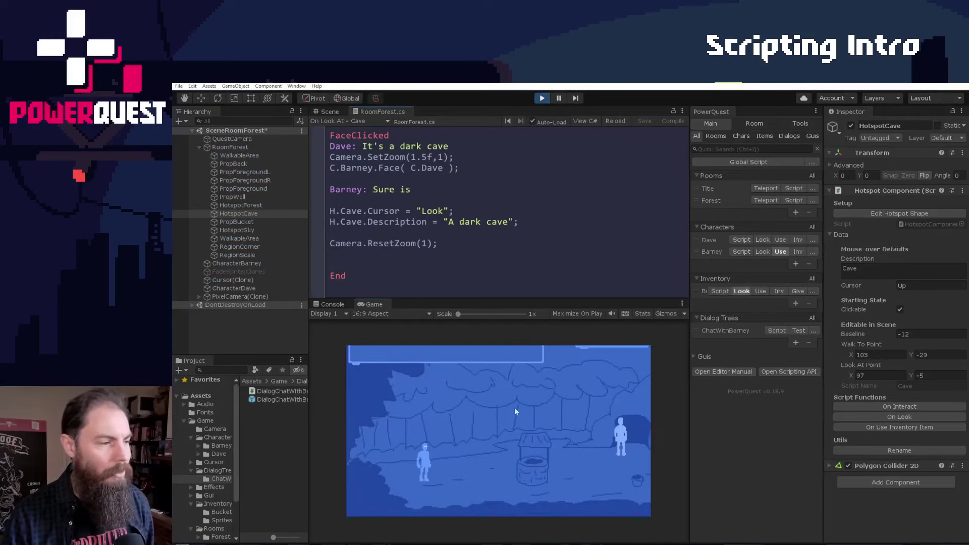
Step: In the running game, walk Dave around, look at the well and pick up the bucket to view their auto-loaded scripts
click(475, 484)
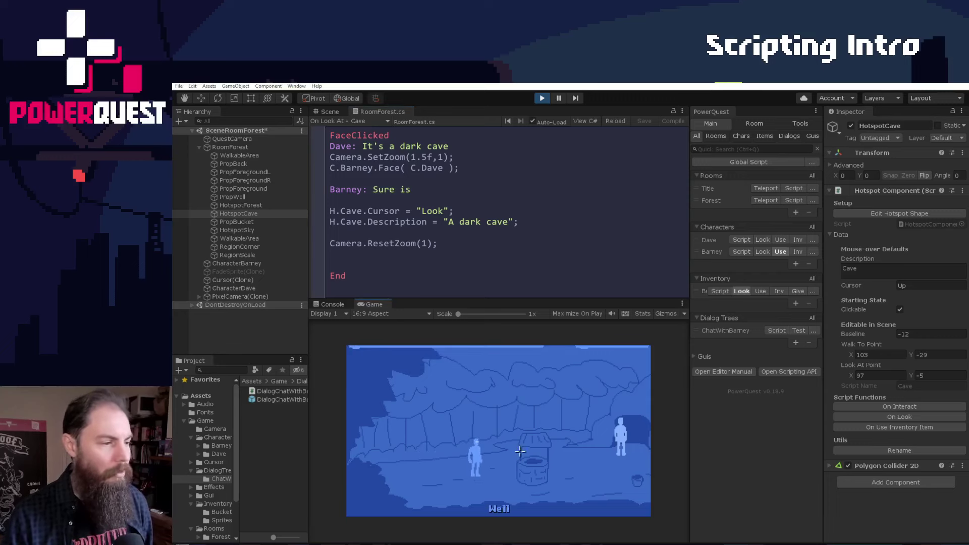
right_click(528, 470)
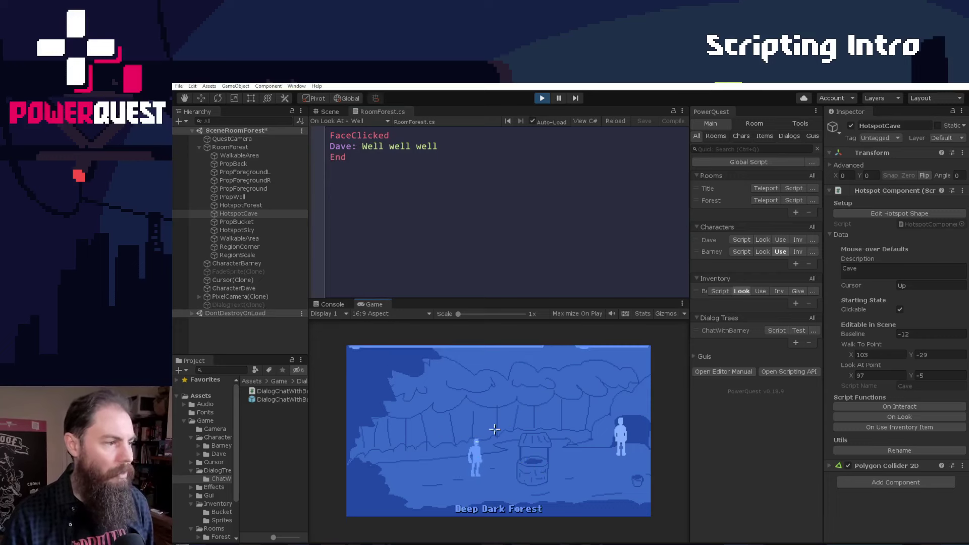
click(582, 472)
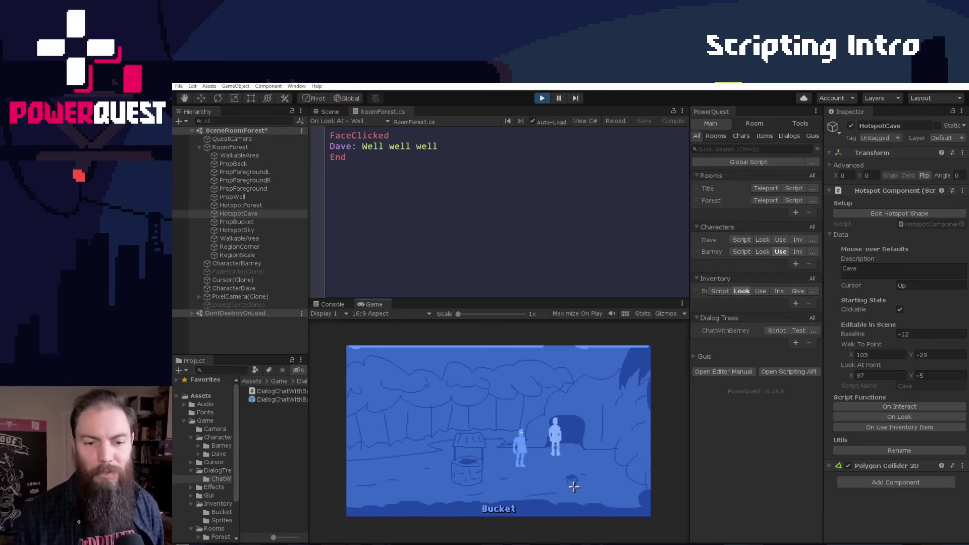
click(574, 487)
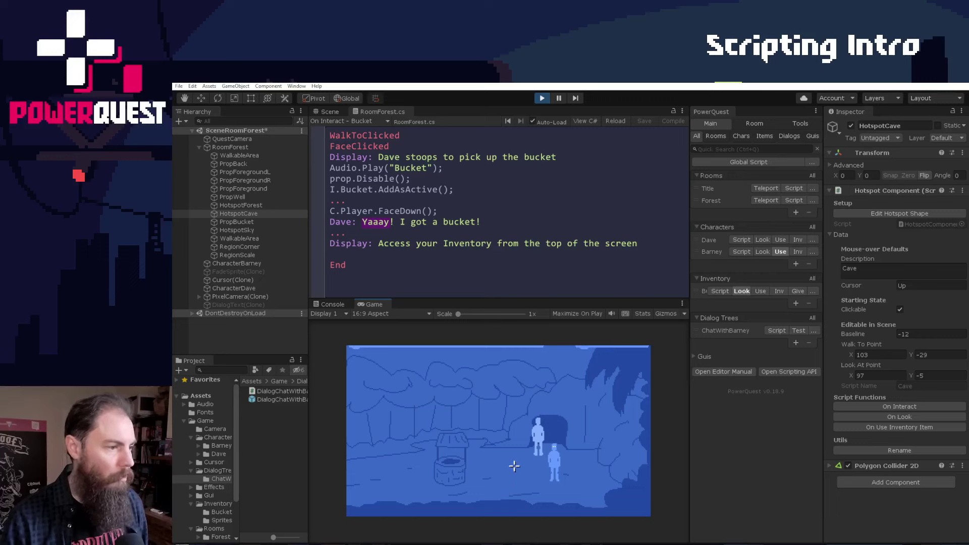
Step: Use the inventory bucket on the well, review the interaction script that loads, and stop the game
click(371, 354)
click(451, 476)
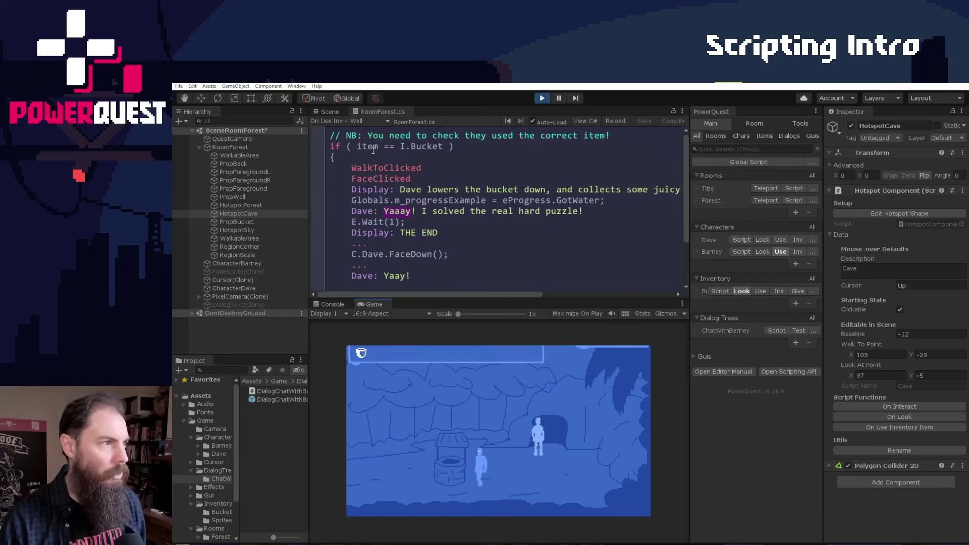
scroll(434, 179, down, 1)
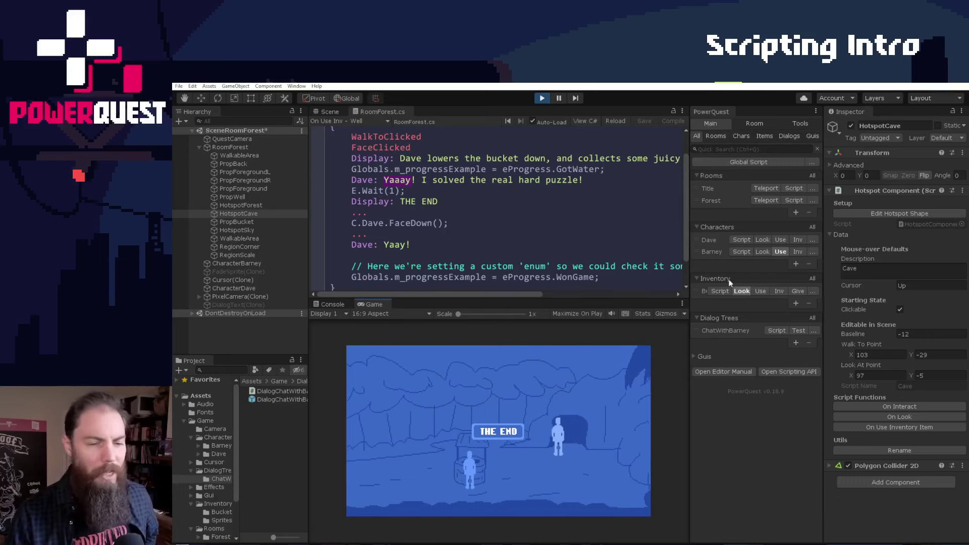
click(755, 125)
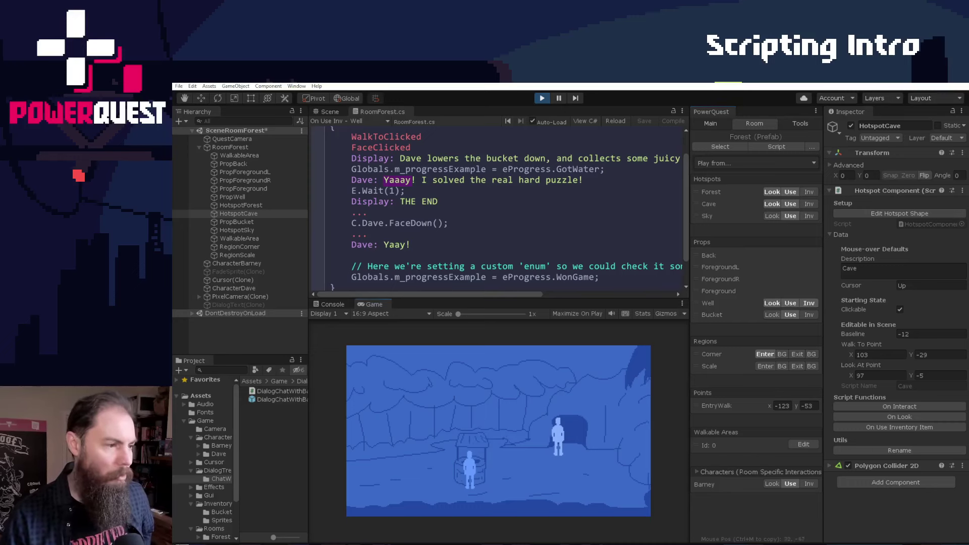
click(541, 98)
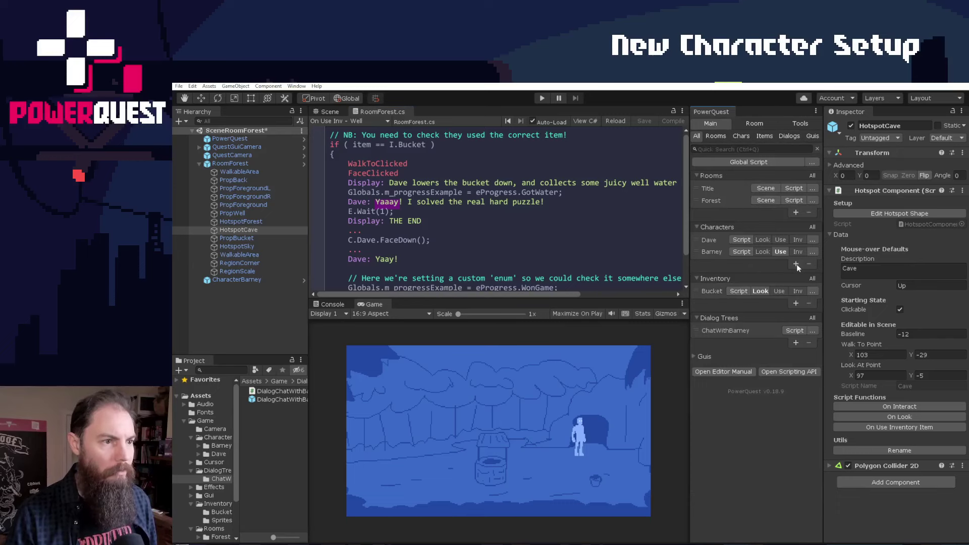
Step: Create a new PowerQuest character named Jim
click(757, 252)
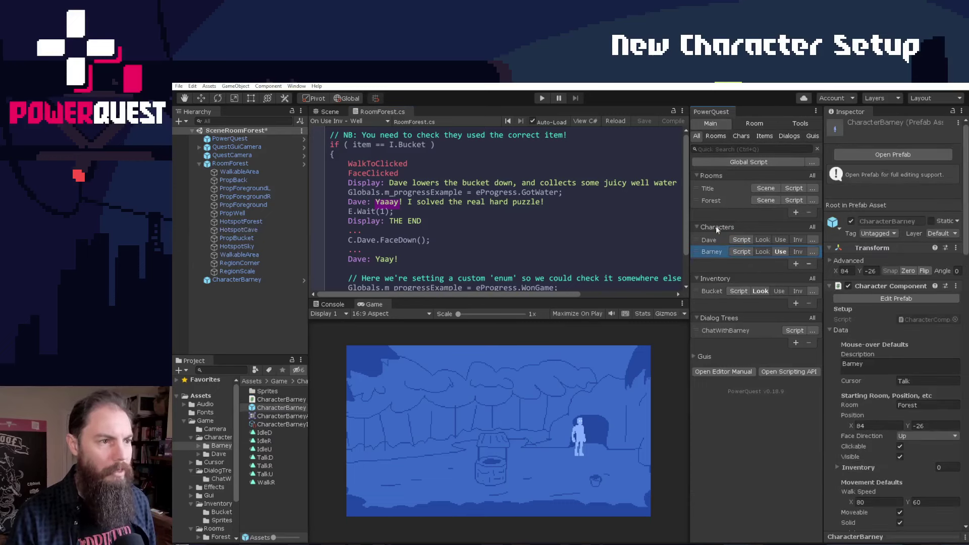
click(796, 265)
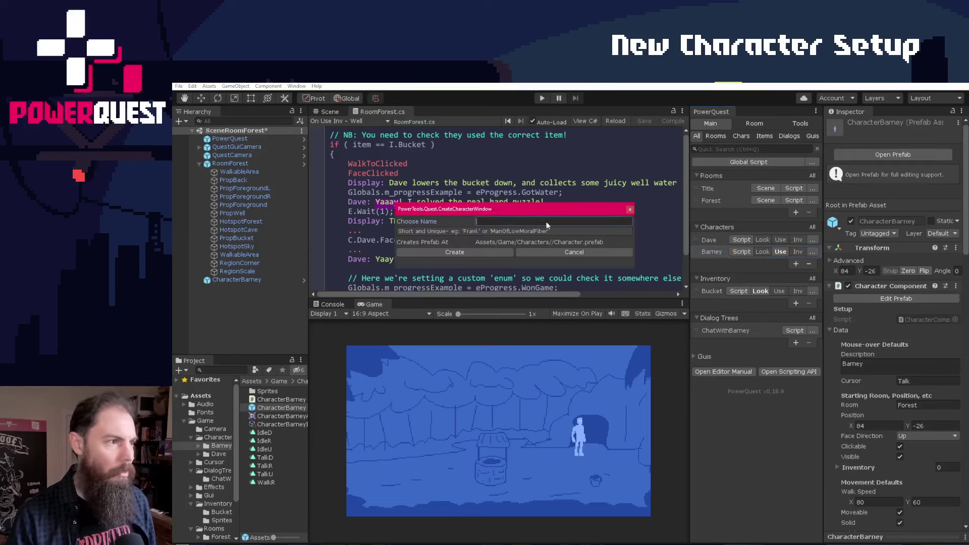
text(Jim)
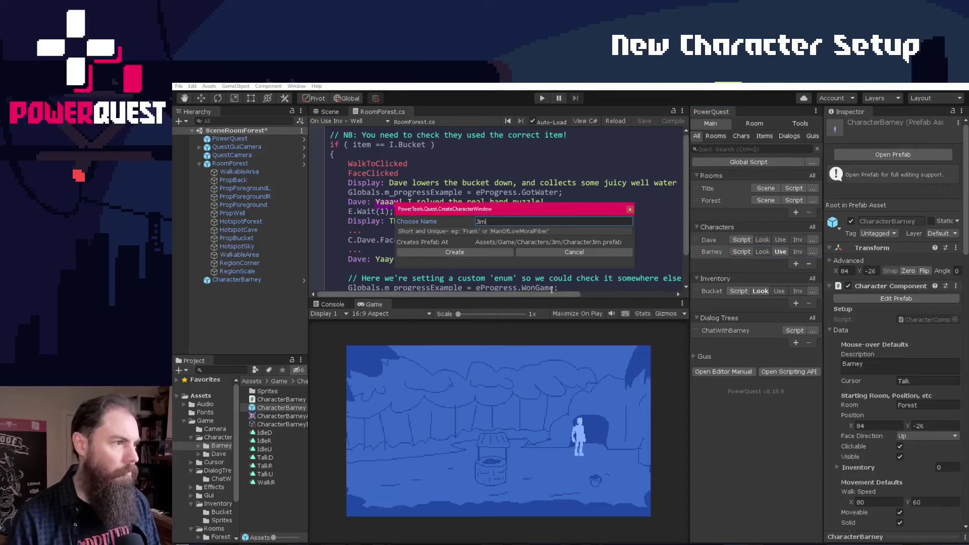
click(452, 252)
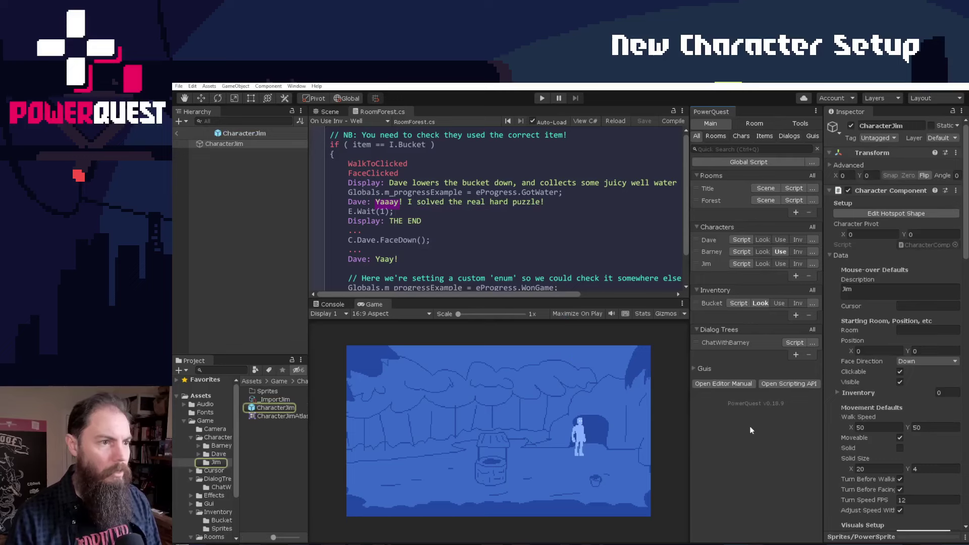
Step: Show the CharacterJim prefab in the Scene view and enlarge that view's area
click(322, 112)
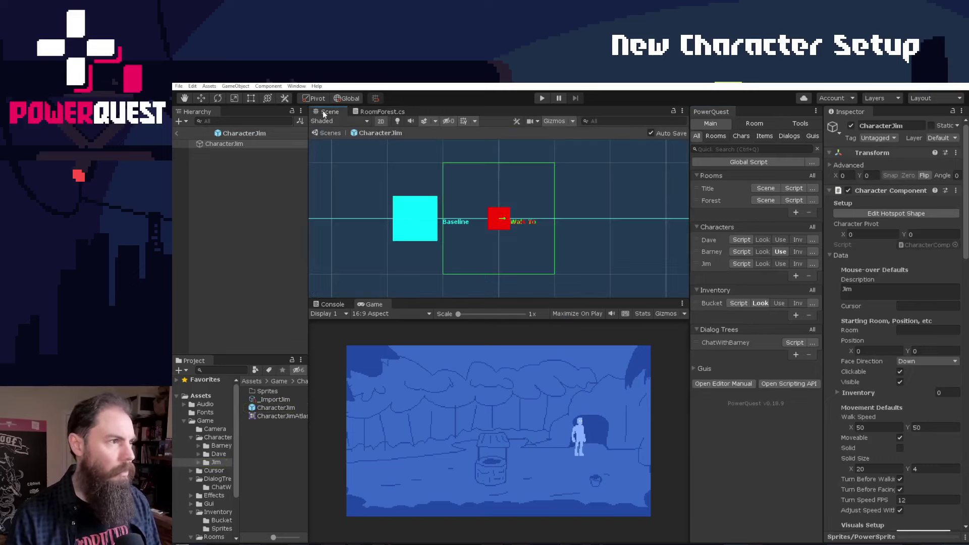
scroll(399, 194, down, 3)
middle_drag(539, 202, 579, 231)
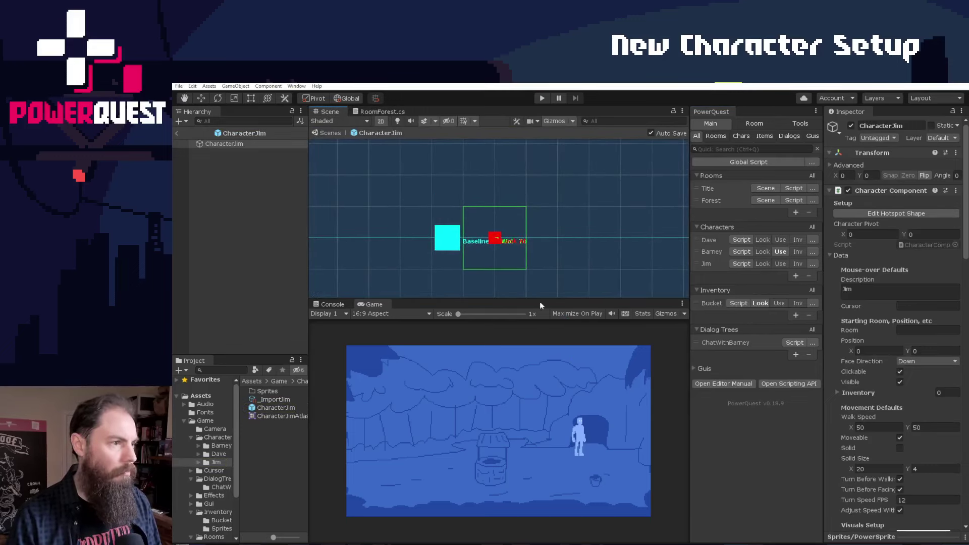
drag(540, 300, 540, 376)
scroll(474, 294, down, 3)
scroll(474, 295, up, 1)
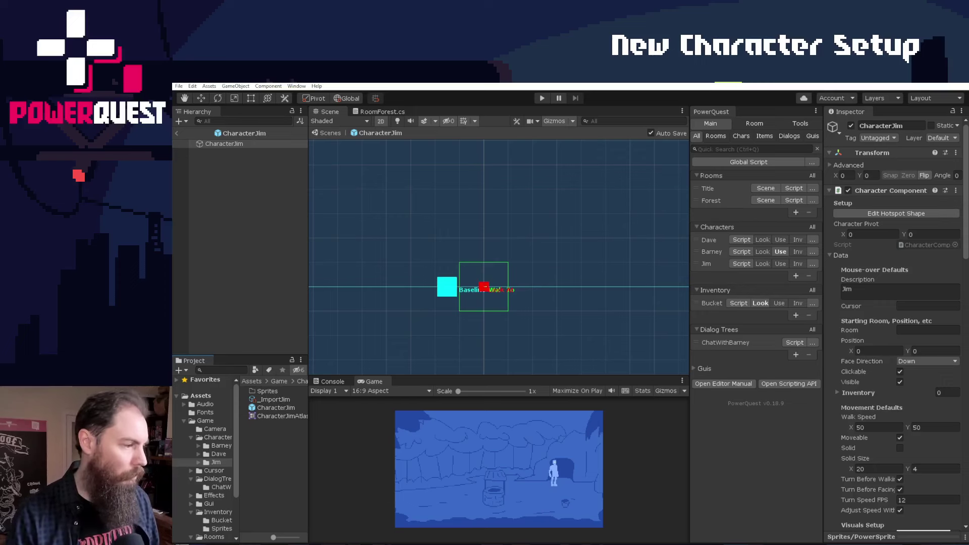
Step: Switch to File Explorer and import the IdleR, IdleU, TalkR and WalkR PNGs from the Art folder into Jim's Sprites folder
key(alt+Tab)
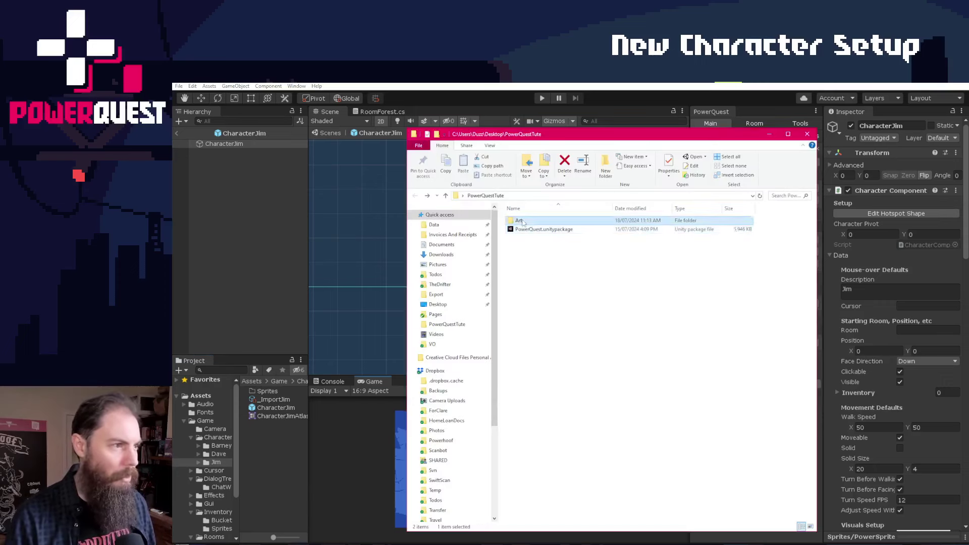
double_click(523, 221)
drag(564, 350, 517, 218)
ctrl+click(530, 236)
ctrl+click(531, 244)
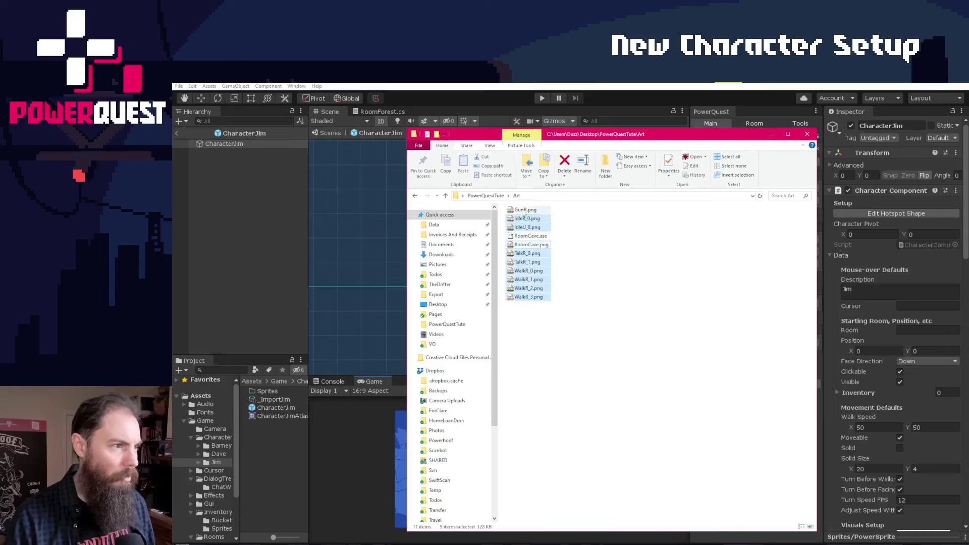
drag(535, 227, 264, 391)
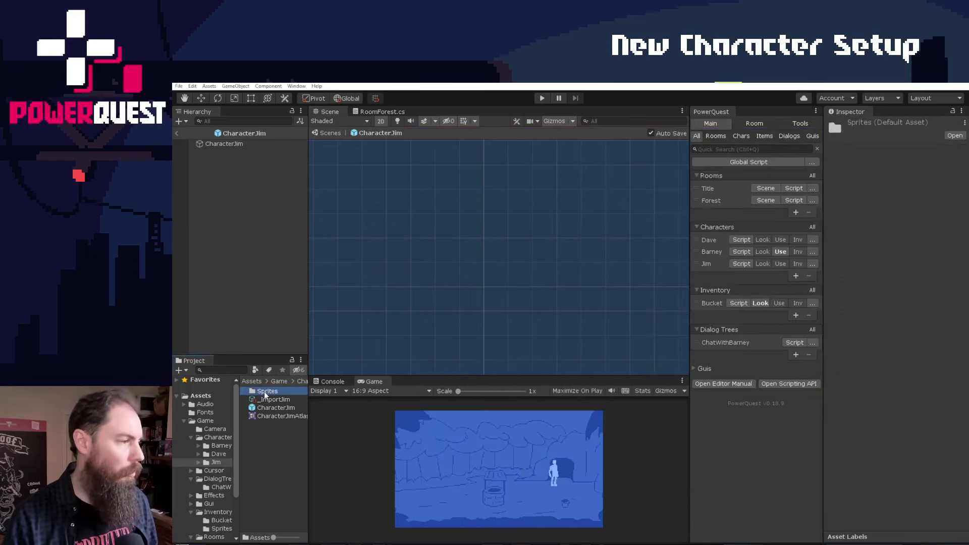
Step: Open Jim's Sprites folder in Unity and look through the imported idle, talk and walk sprites
double_click(256, 394)
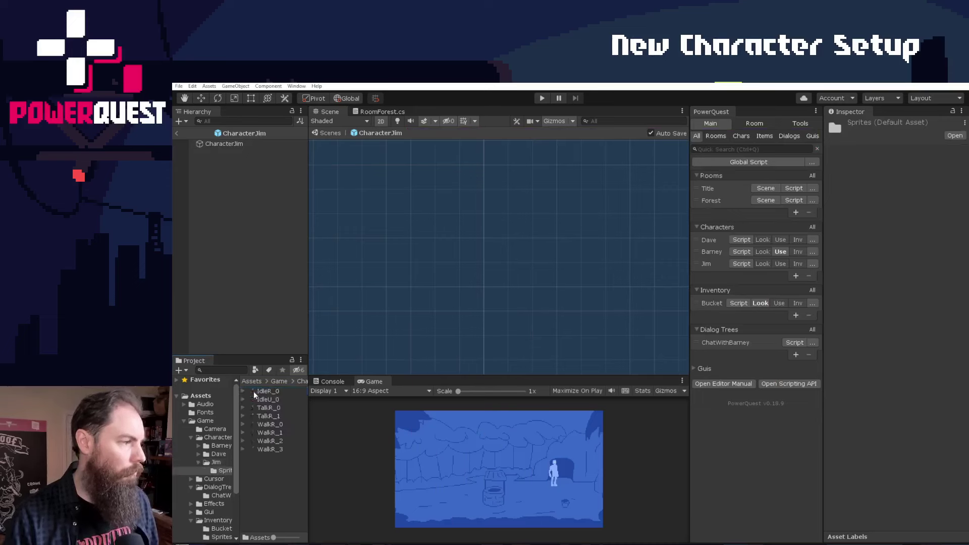
click(273, 392)
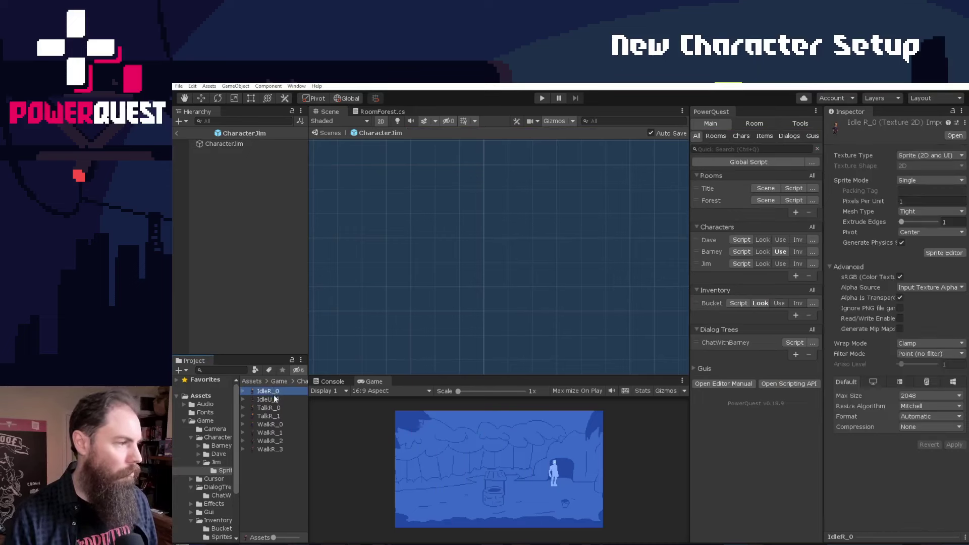
key(Down)
key(Down)
key(Down)
key(Down)
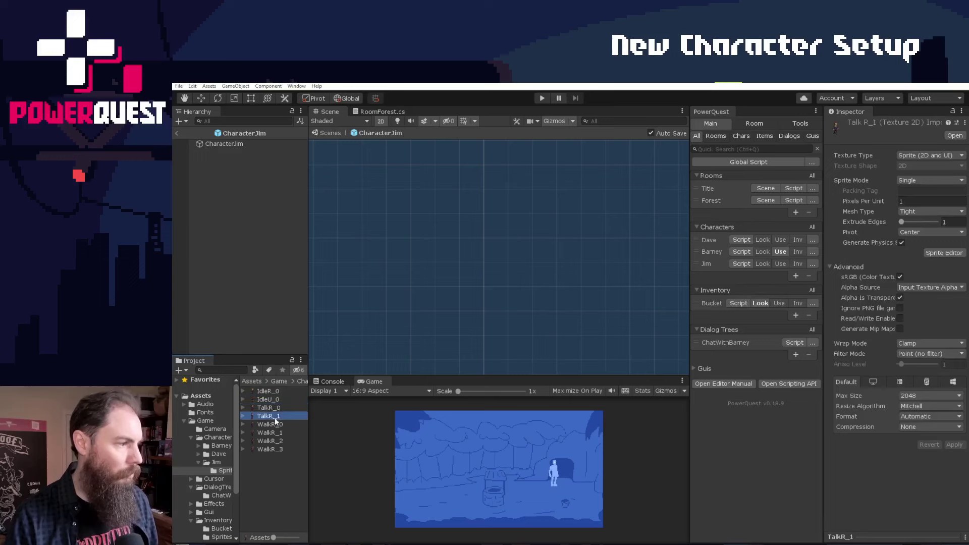
click(276, 455)
Step: Create separate animations from the IdleR_0 and IdleU_0 sprites
click(269, 392)
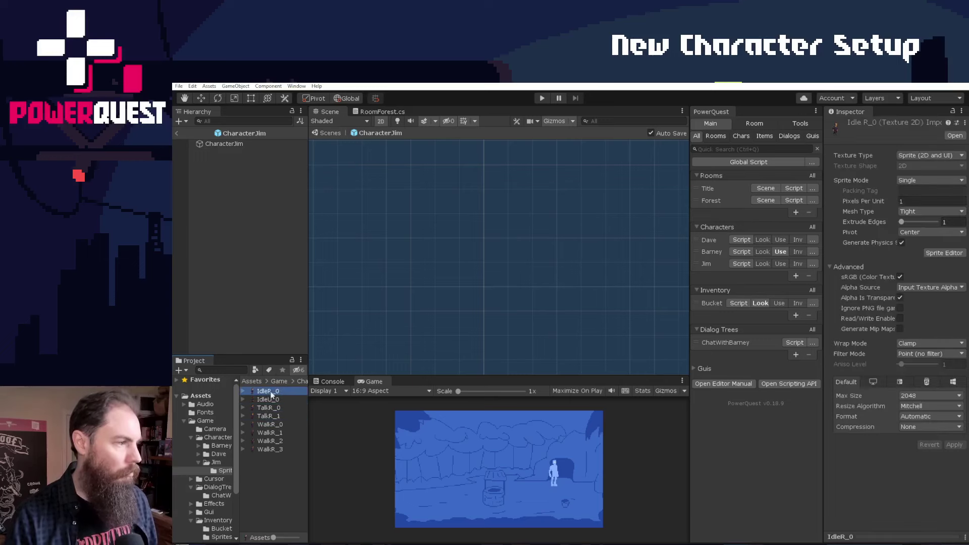
right_click(272, 394)
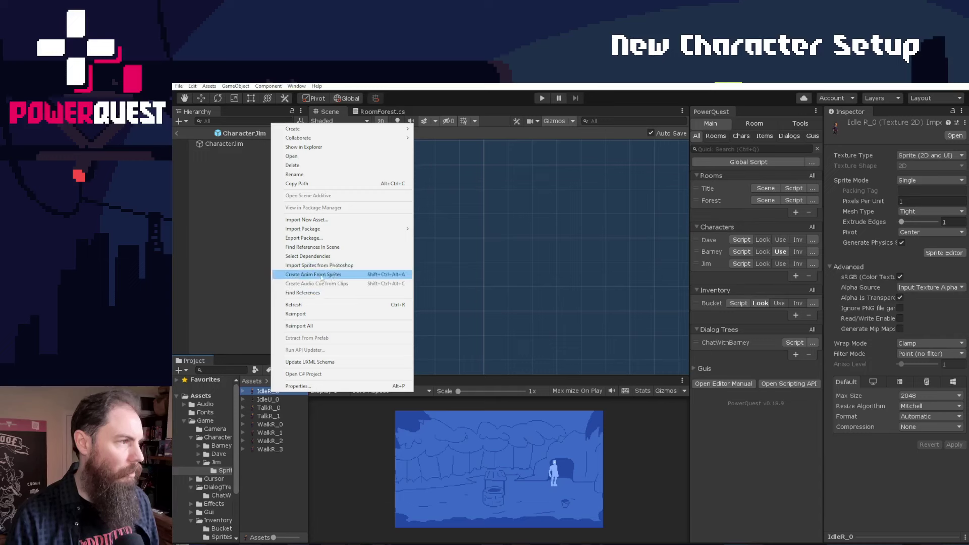
click(373, 275)
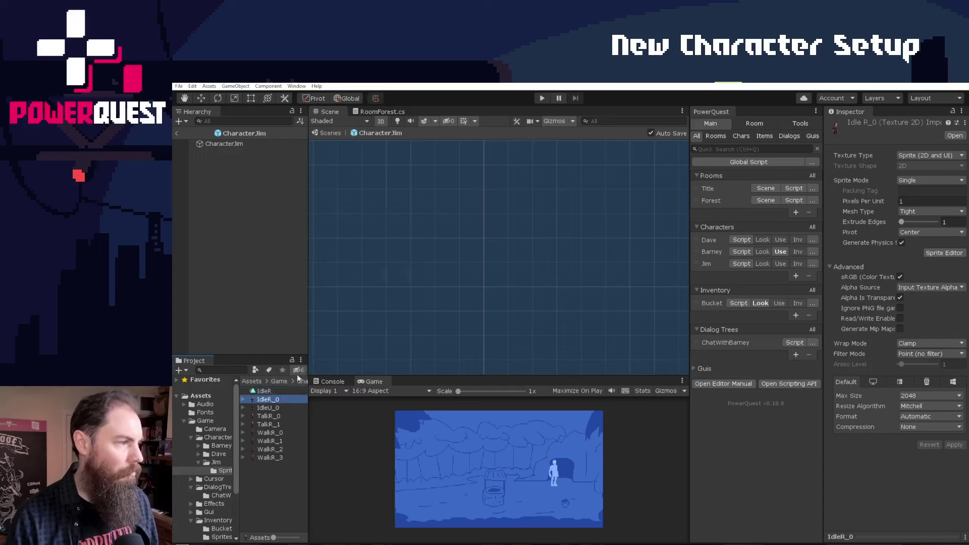
right_click(273, 411)
click(343, 289)
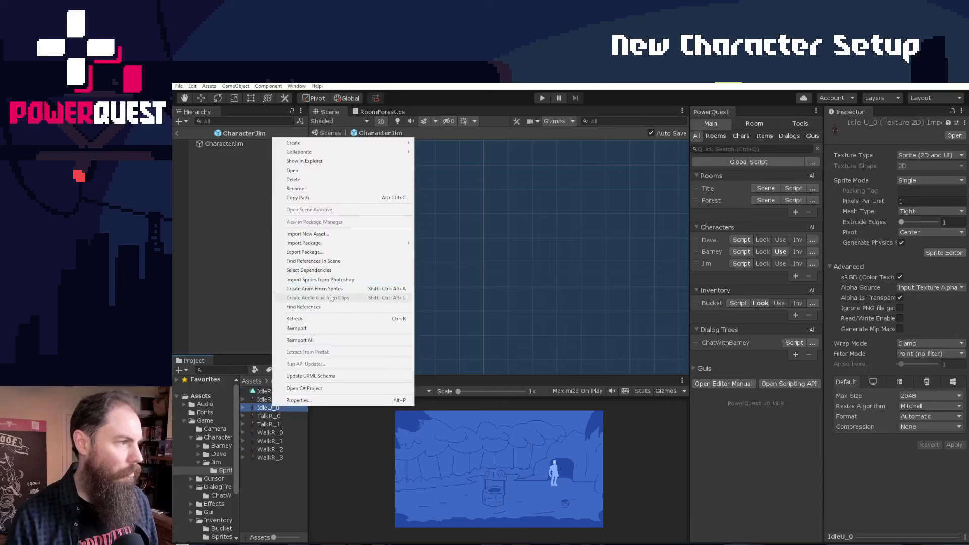
Step: Create a talk animation from TalkR_0 and TalkR_1 and a walk animation from WalkR_0 through WalkR_3
click(272, 425)
shift+click(273, 433)
right_click(284, 434)
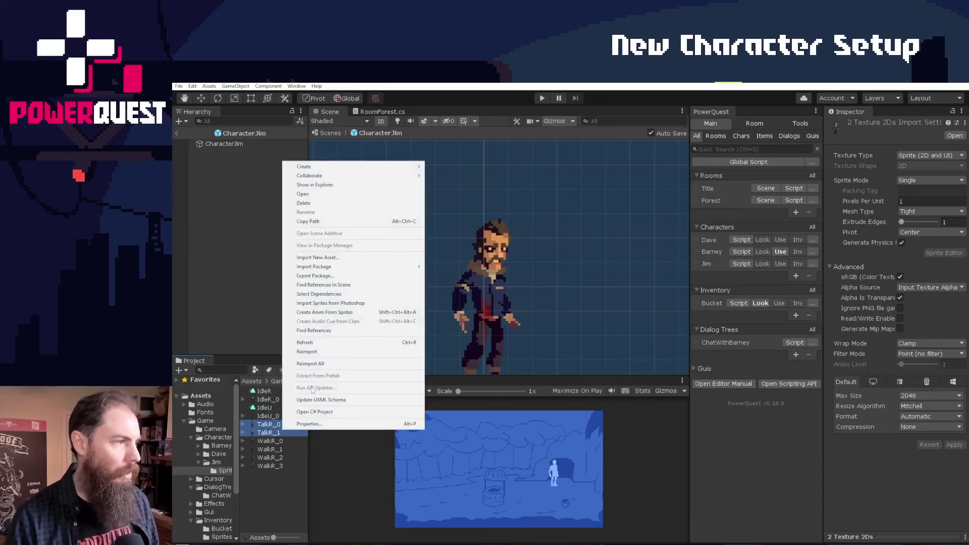
click(331, 313)
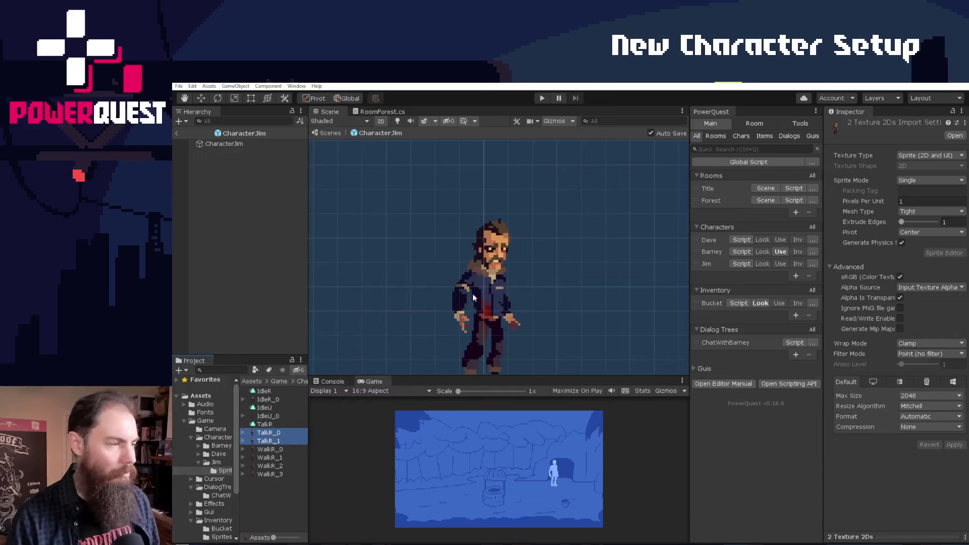
click(263, 450)
shift+click(274, 475)
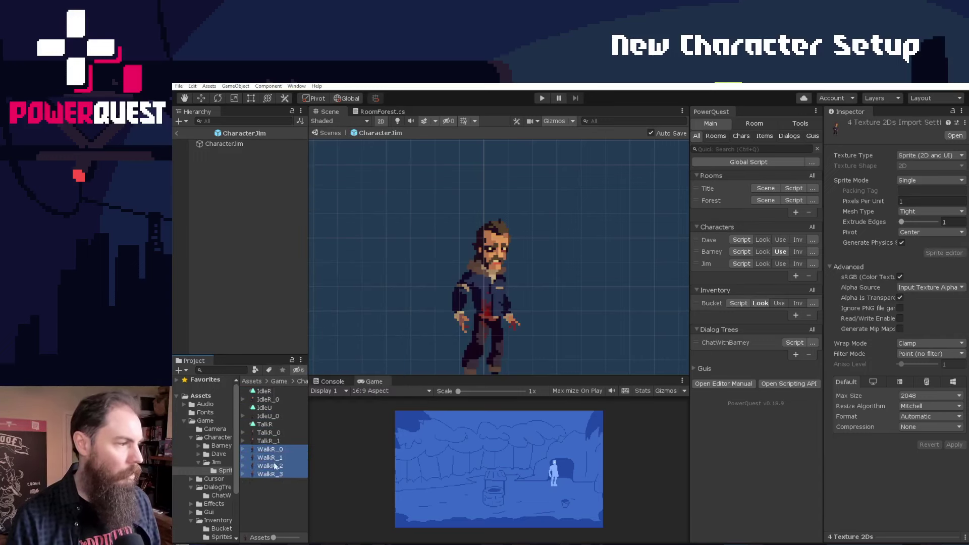
right_click(273, 475)
click(326, 345)
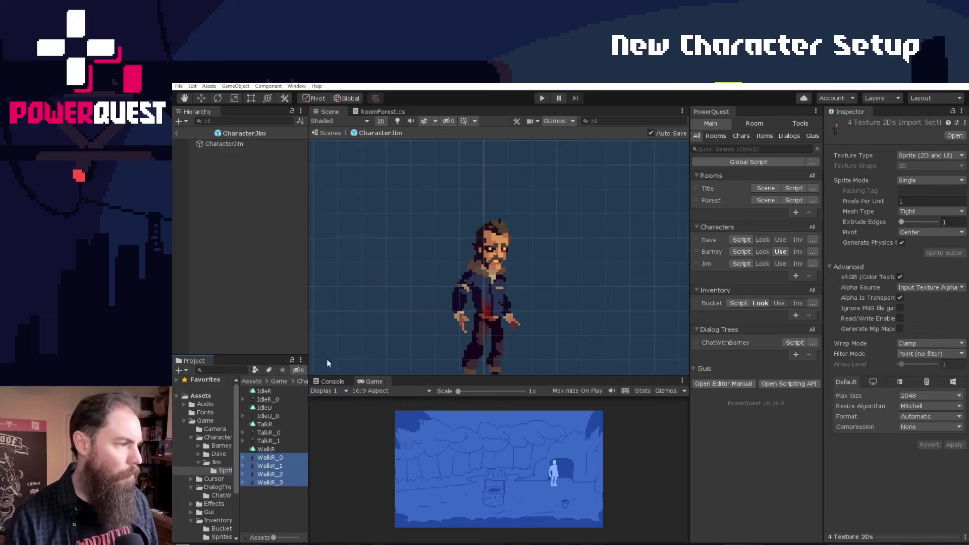
Step: Move the IdleR, IdleU, TalkR and WalkR animation clips from the Sprites folder into Jim's character folder
click(267, 516)
click(266, 450)
ctrl+click(265, 425)
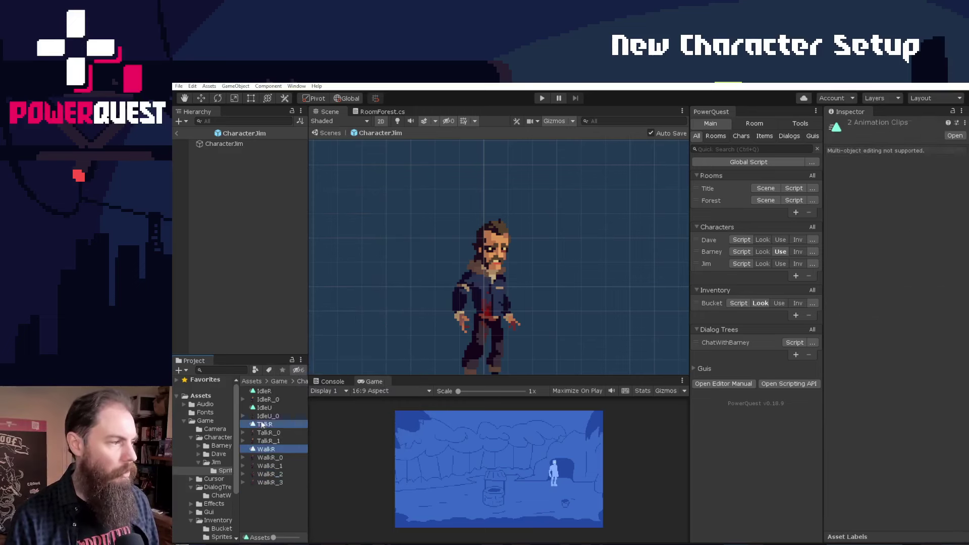
ctrl+click(263, 408)
ctrl+click(264, 391)
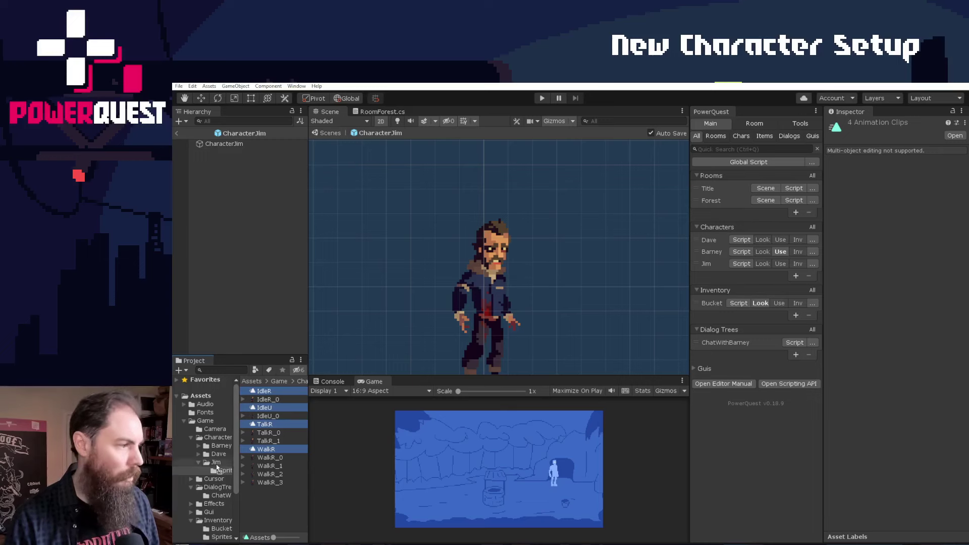
drag(216, 464, 215, 463)
click(215, 462)
click(279, 467)
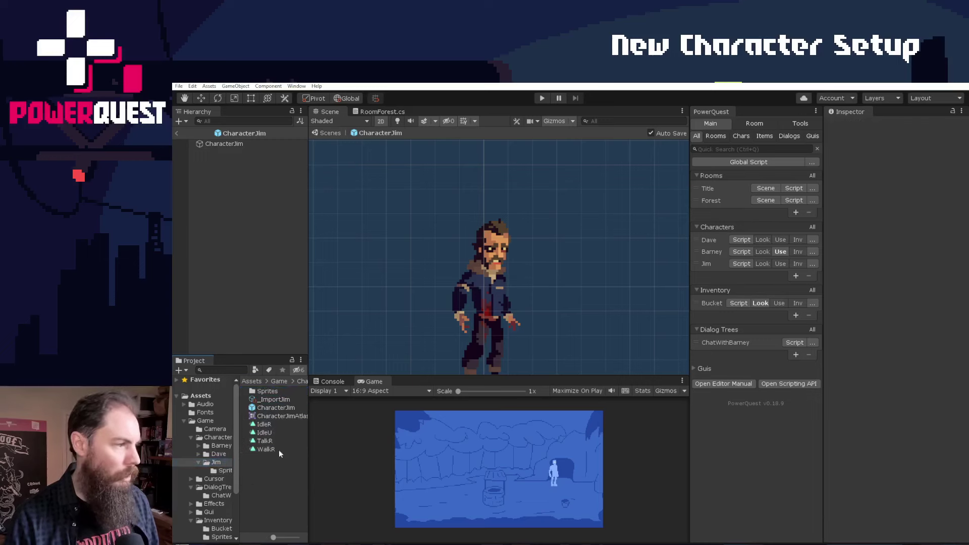
Step: Select the Jim character and review its Character Component and Sprite Renderer settings
drag(308, 463, 329, 458)
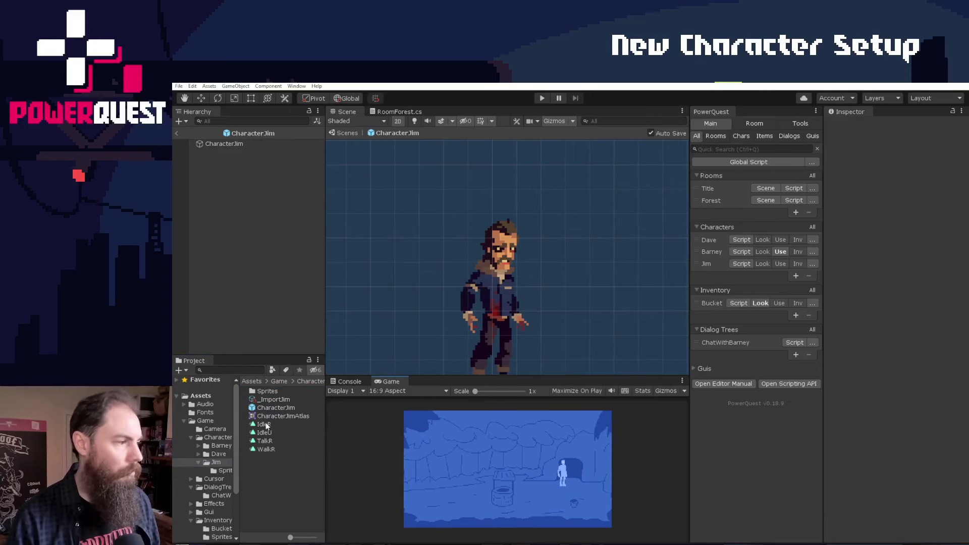
middle_drag(495, 329, 509, 297)
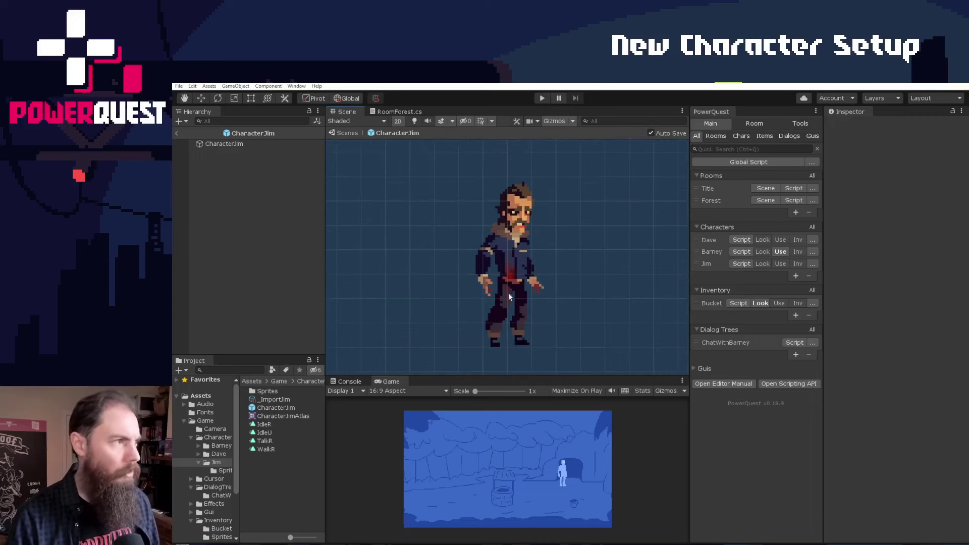
click(707, 264)
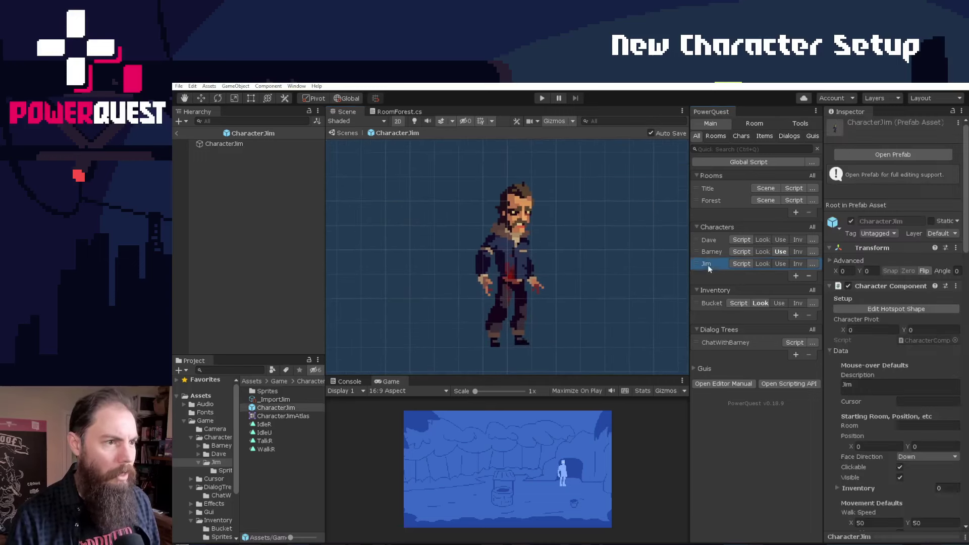
scroll(878, 331, down, 15)
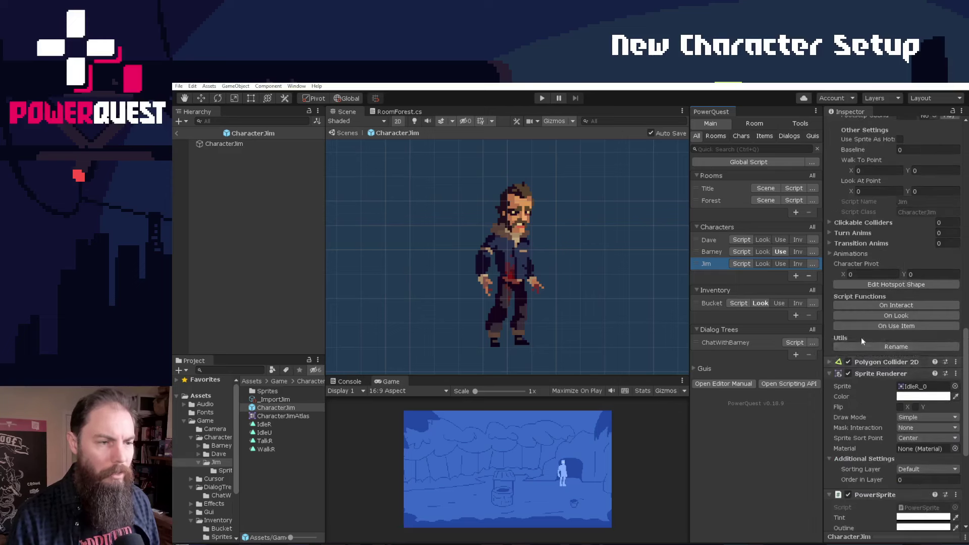
scroll(862, 343, up, 5)
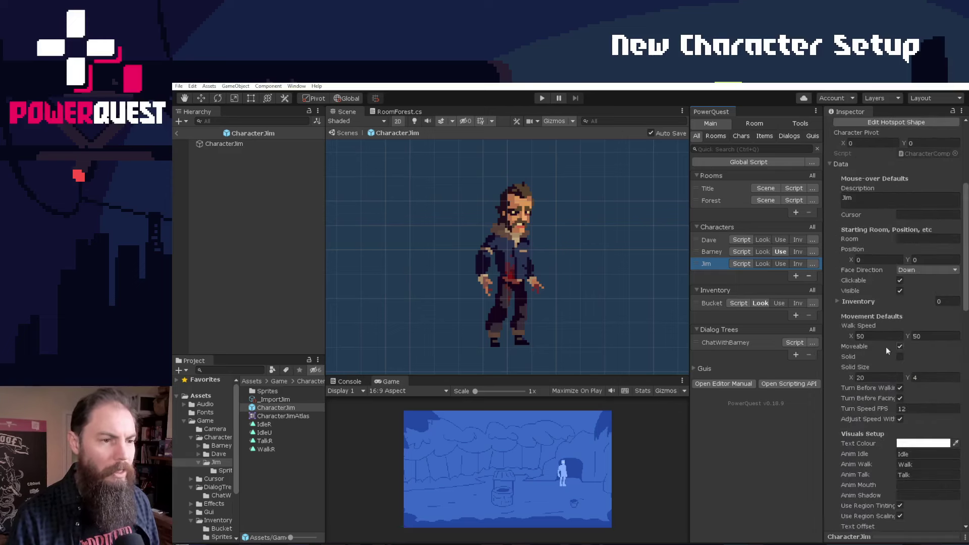
scroll(886, 347, down, 6)
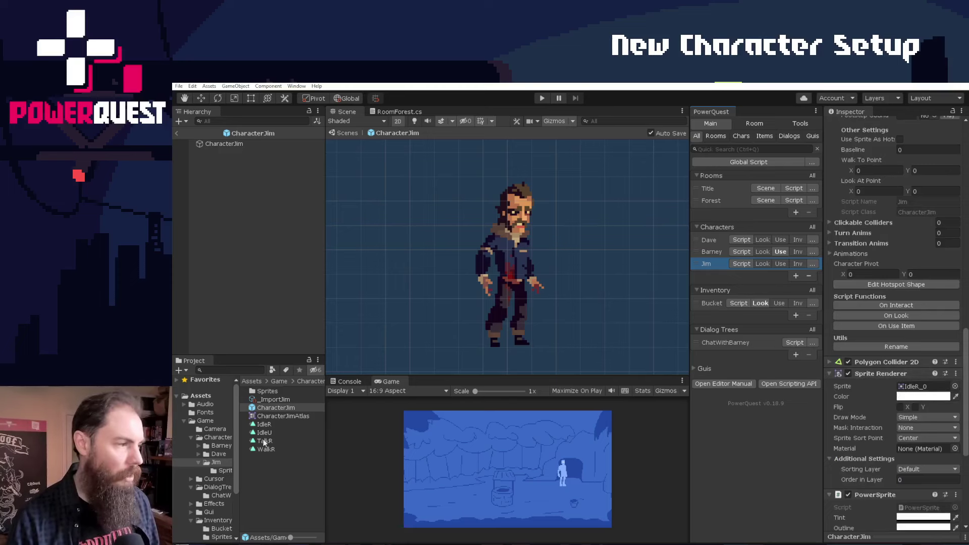
Step: Try TalkR_1 from Jim's Sprites folder as his Sprite Renderer sprite and restore IdleR_0
click(222, 470)
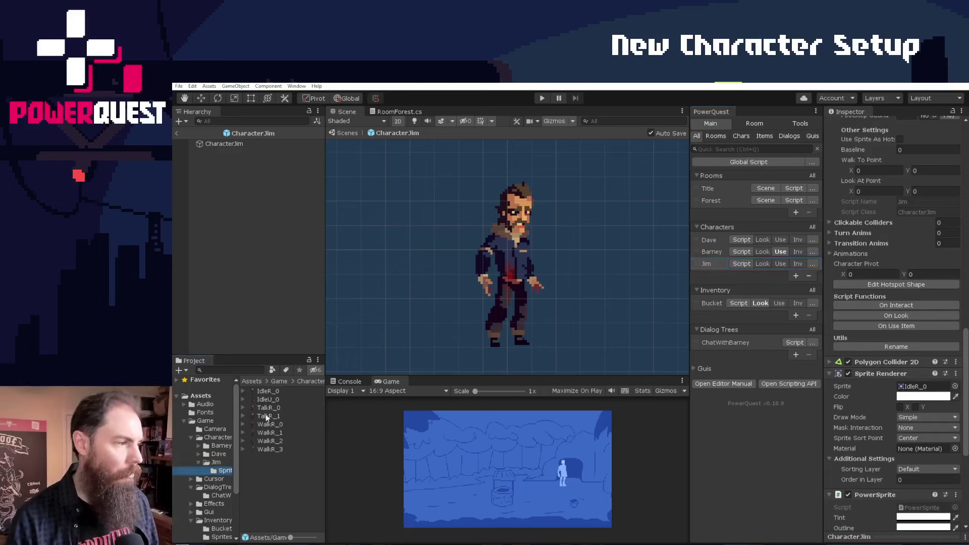
drag(267, 416, 923, 386)
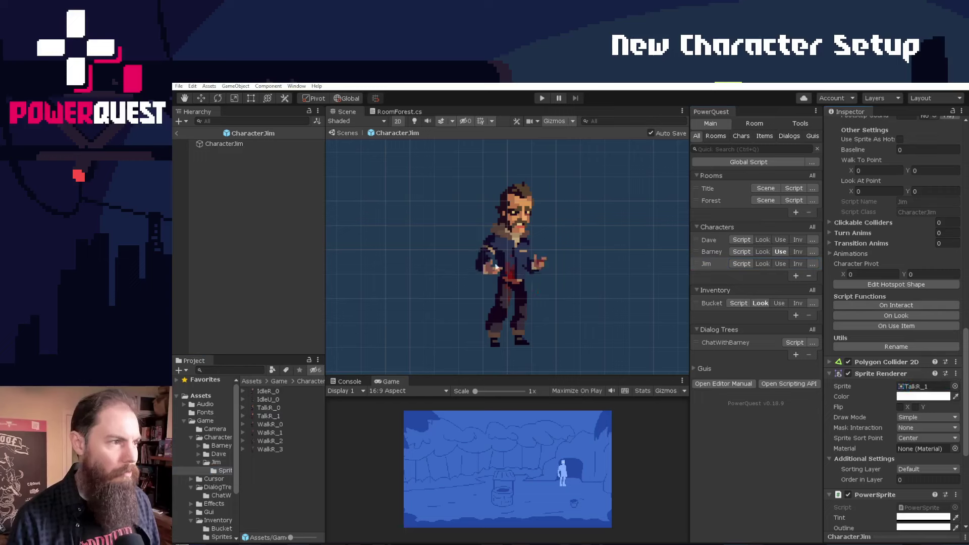
drag(272, 395, 924, 386)
Step: Compare Jim's Anim Idle, Anim Walk and Anim Talk names with the animation clips in his character folder
scroll(871, 426, up, 10)
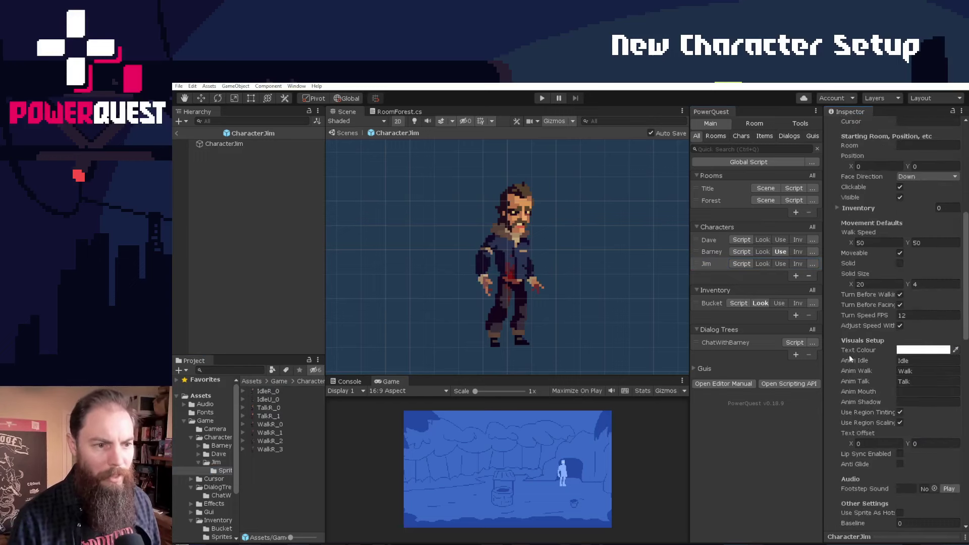
click(898, 361)
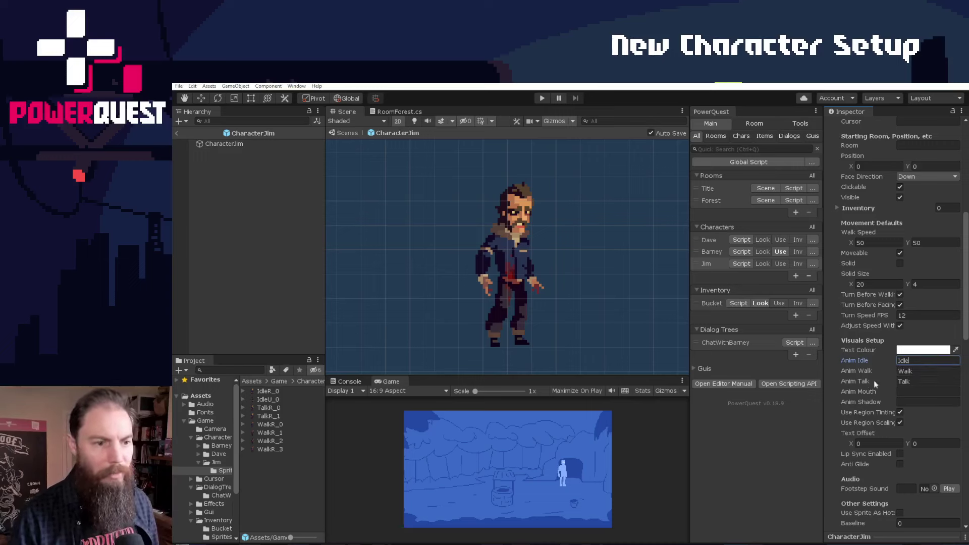
click(215, 462)
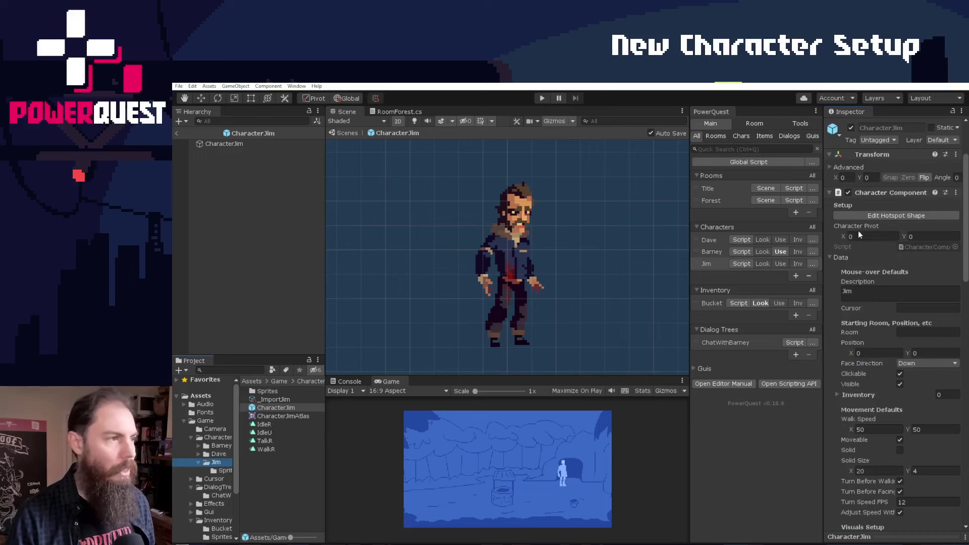
Step: Set the Character Pivot Y of the CharacterJim prefab to 39 so his feet meet the baseline
click(248, 145)
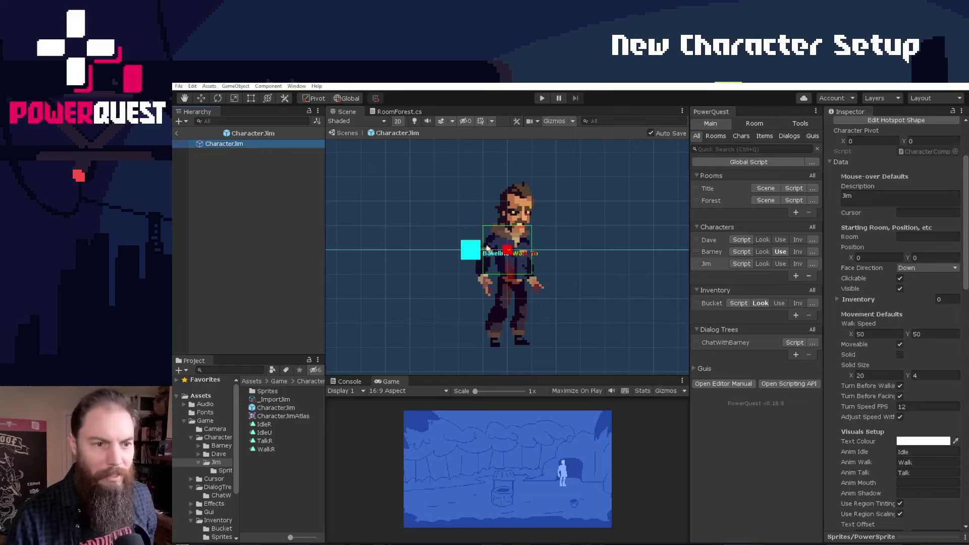
scroll(845, 274, up, 3)
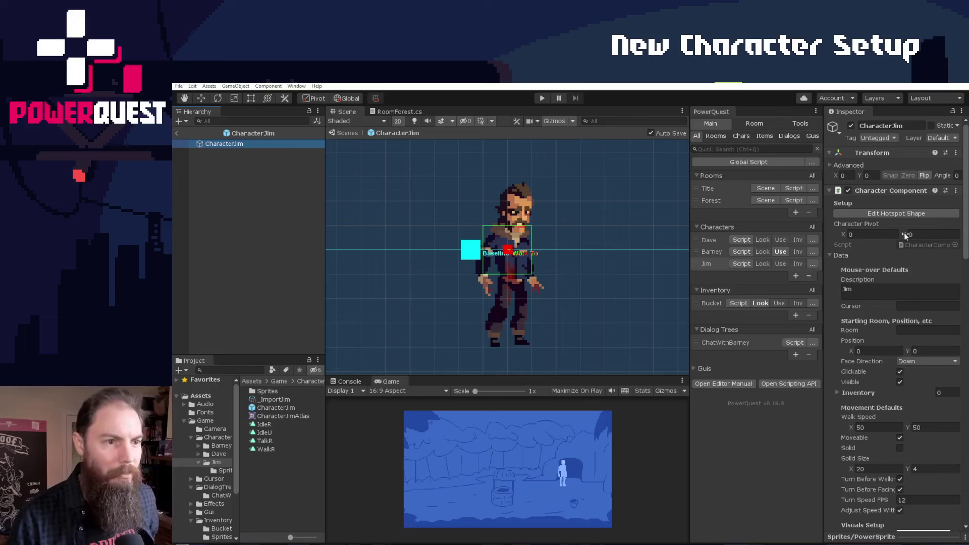
drag(905, 234, 941, 232)
click(941, 232)
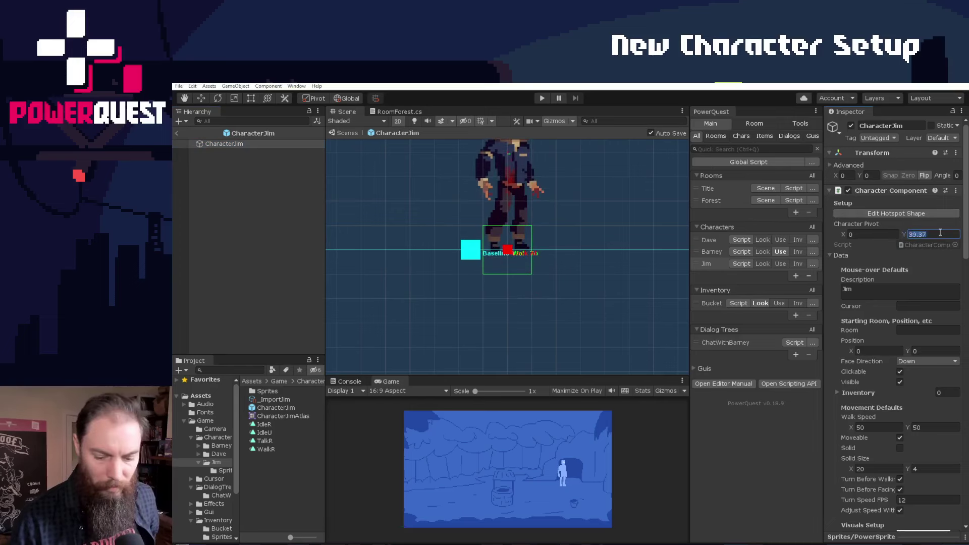
text(39)
scroll(531, 226, up, 6)
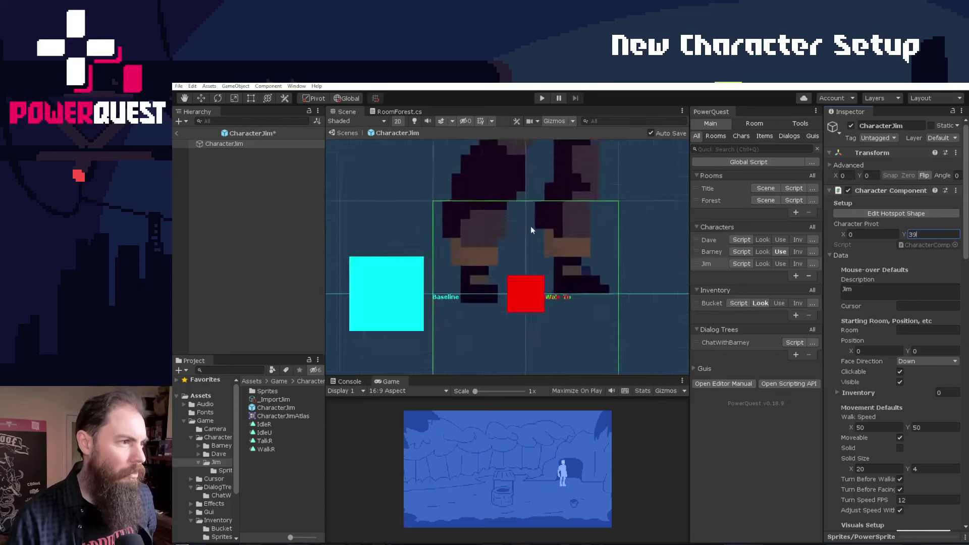
scroll(486, 315, down, 6)
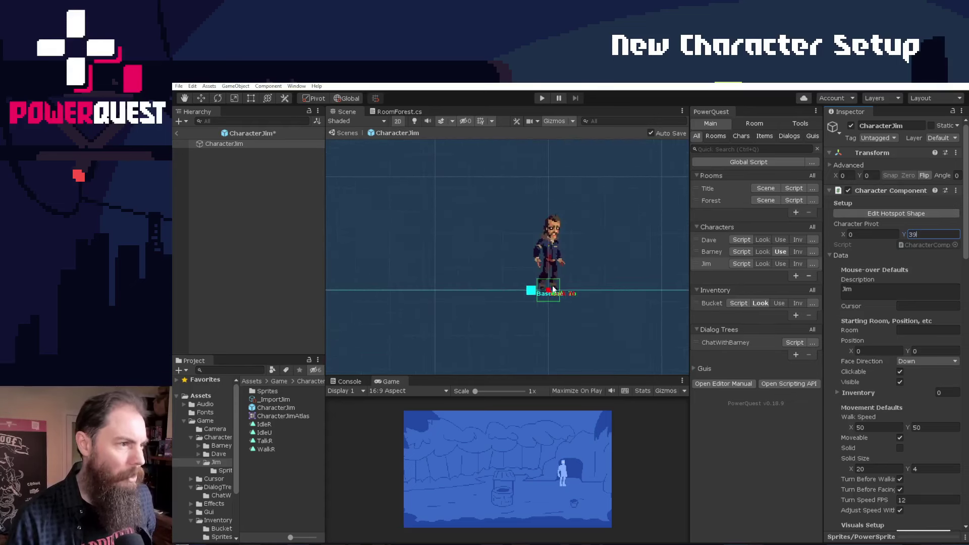
Step: Try editing Jim's hotspot shape with the circle brush and leave the shape editing mode
click(904, 213)
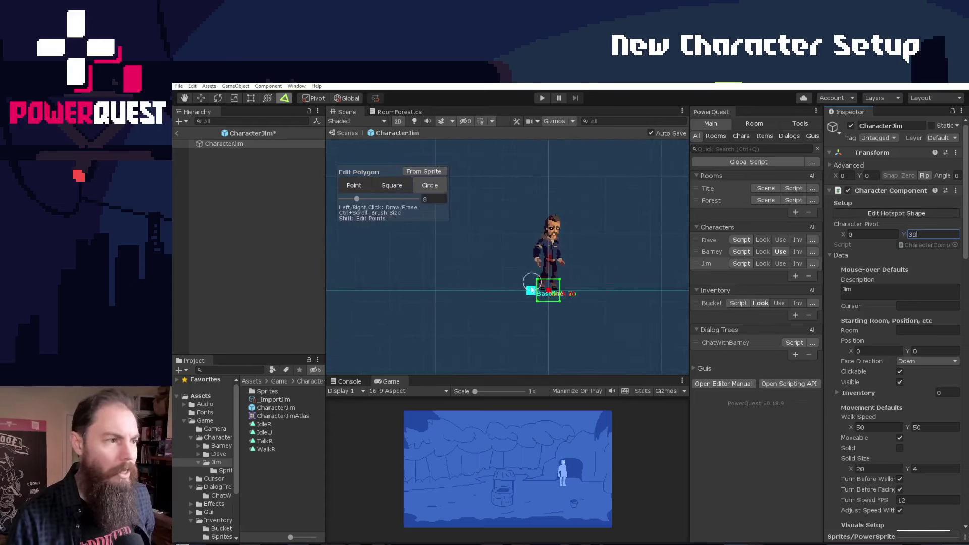
drag(571, 225, 560, 242)
mouse_move(560, 242)
right_down()
mouse_move(558, 207)
mouse_move(593, 212)
mouse_move(616, 242)
mouse_move(571, 252)
right_up()
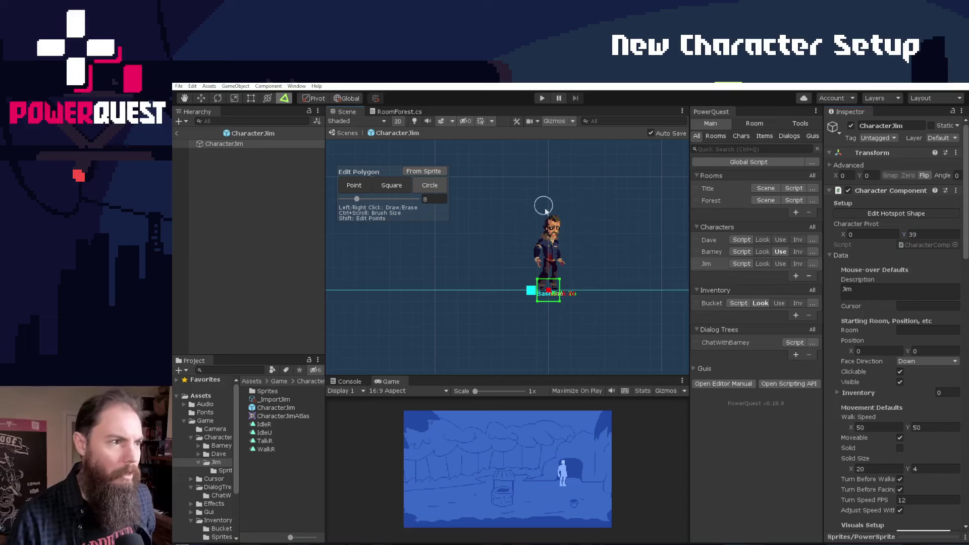
click(895, 214)
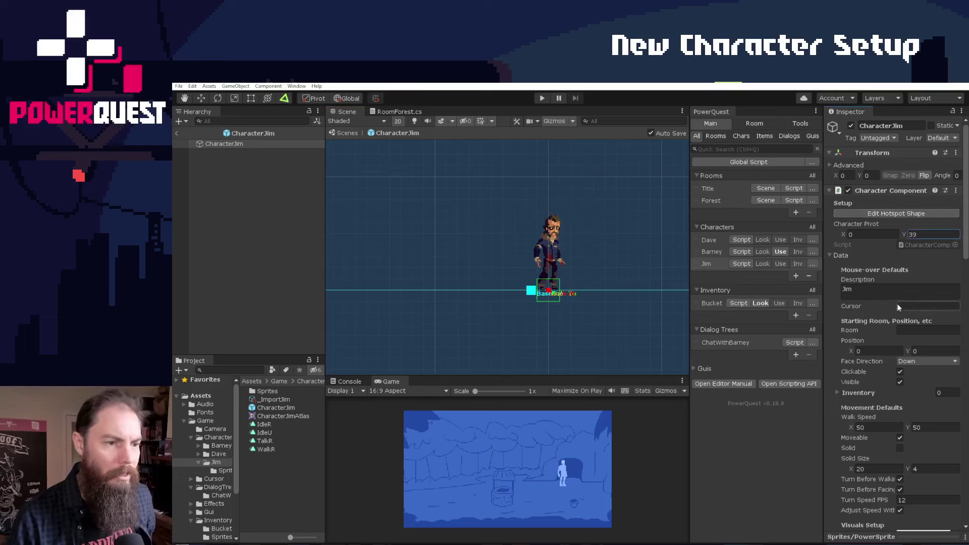
Step: Enable Use Sprite As Hotspot for Jim and turn off his Clickable option
scroll(898, 304, down, 5)
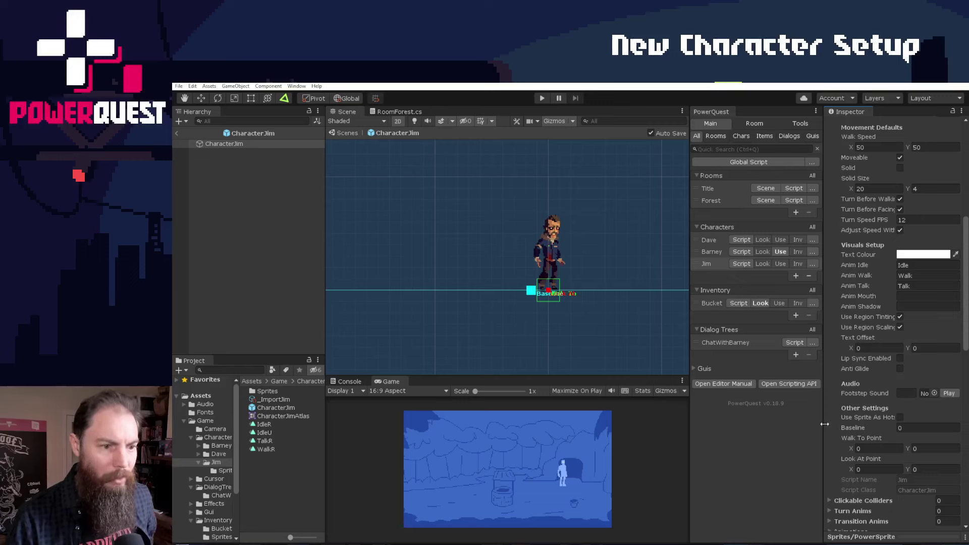
drag(824, 424, 770, 424)
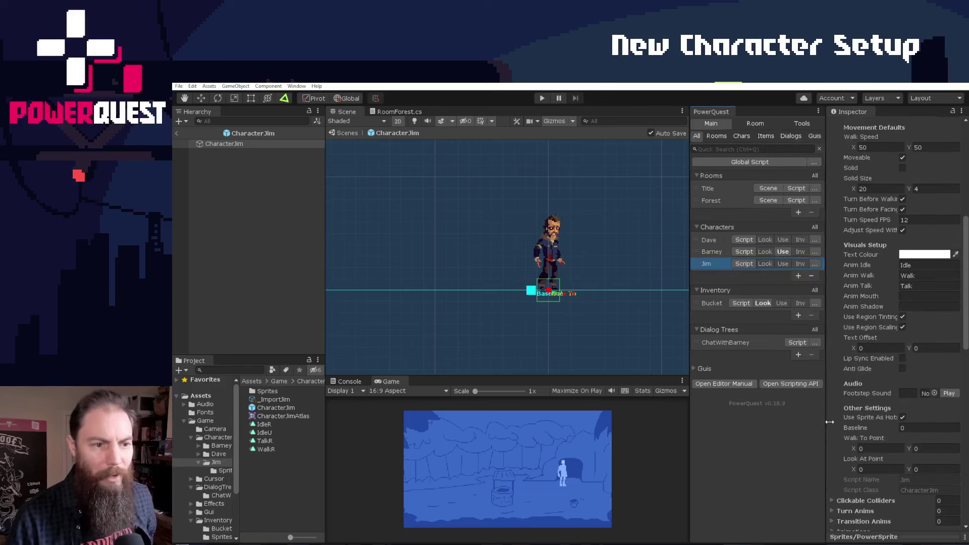
scroll(894, 438, up, 5)
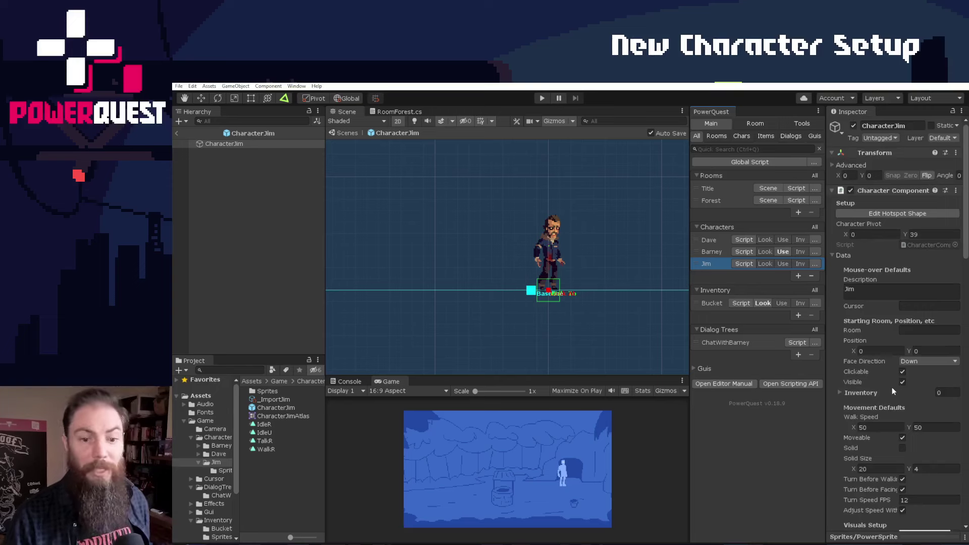
click(903, 372)
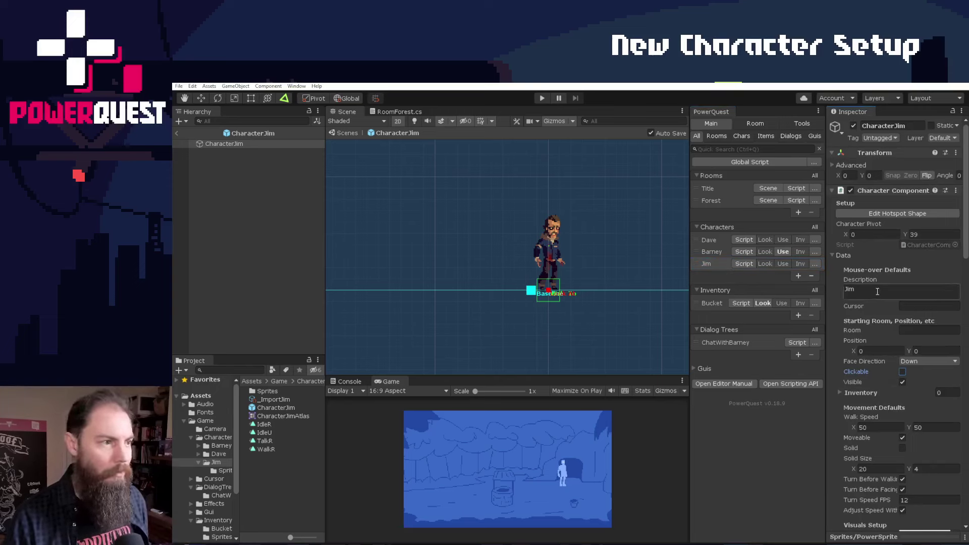
Step: Set Jim's dialogue Text Colour to a light red, FF5F5F
scroll(908, 378, down, 5)
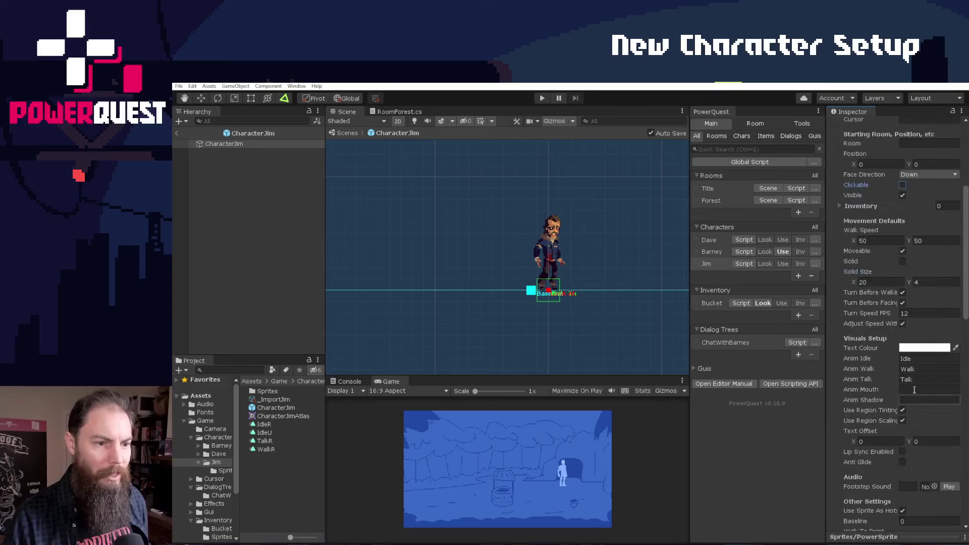
click(911, 349)
drag(900, 360, 912, 352)
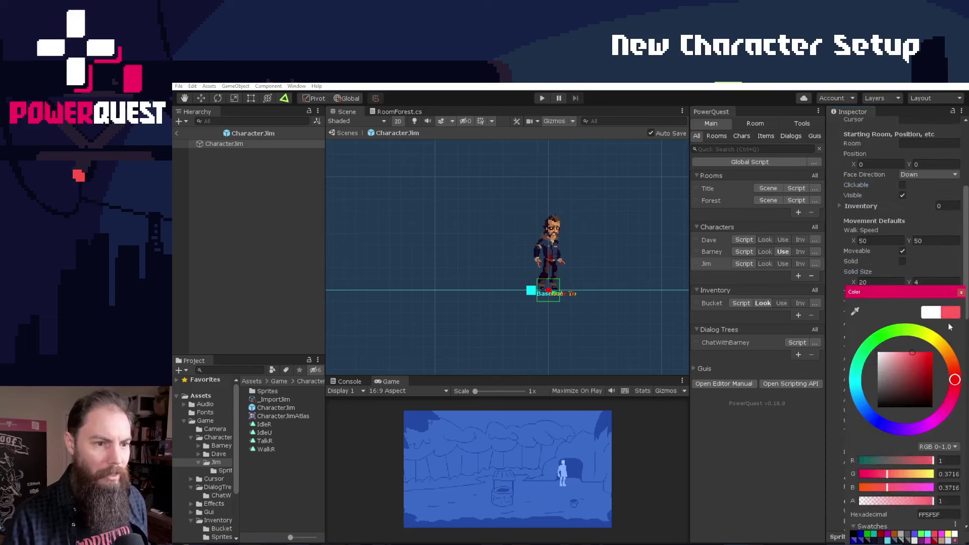
click(789, 447)
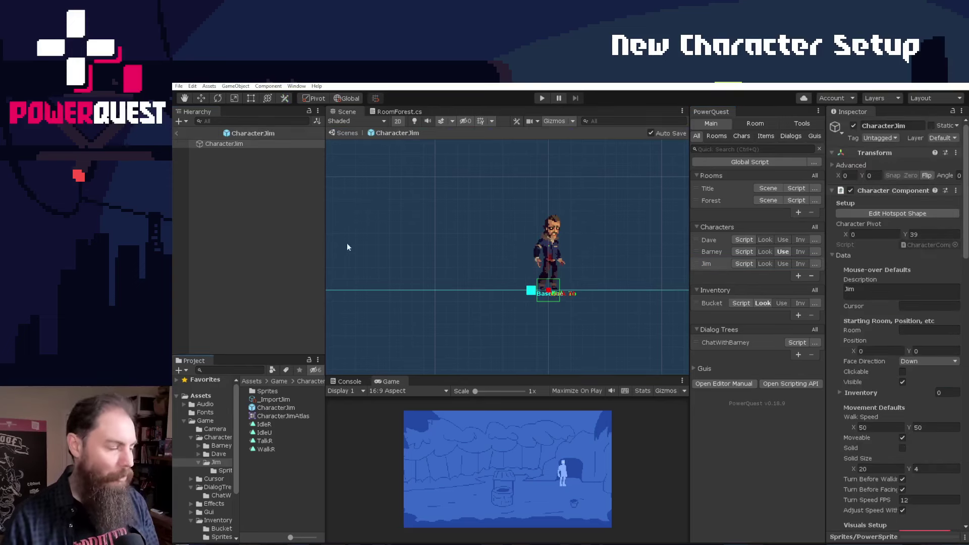
Step: Return to the forest room scene, add the CharacterJim prefab and place him on the ground to the left of the well
click(177, 132)
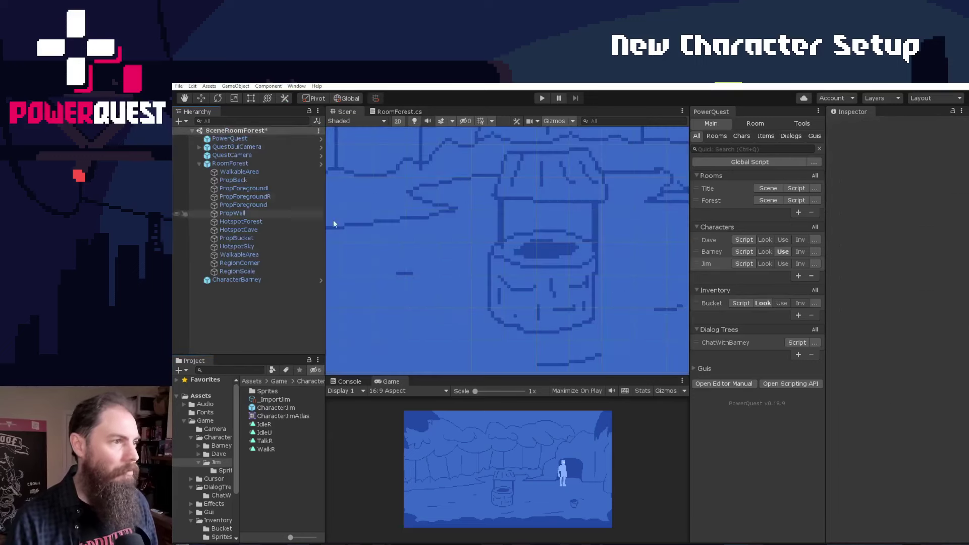
scroll(462, 265, down, 4)
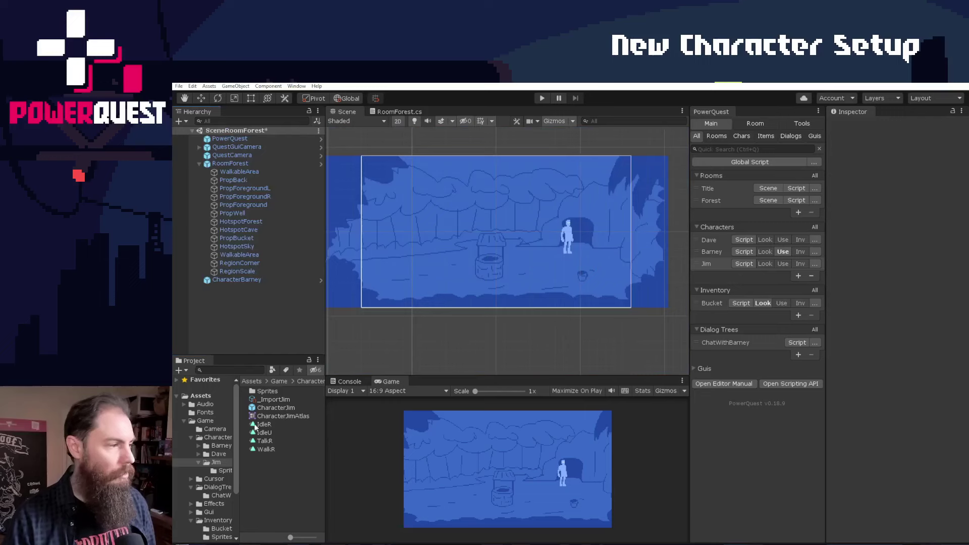
click(275, 408)
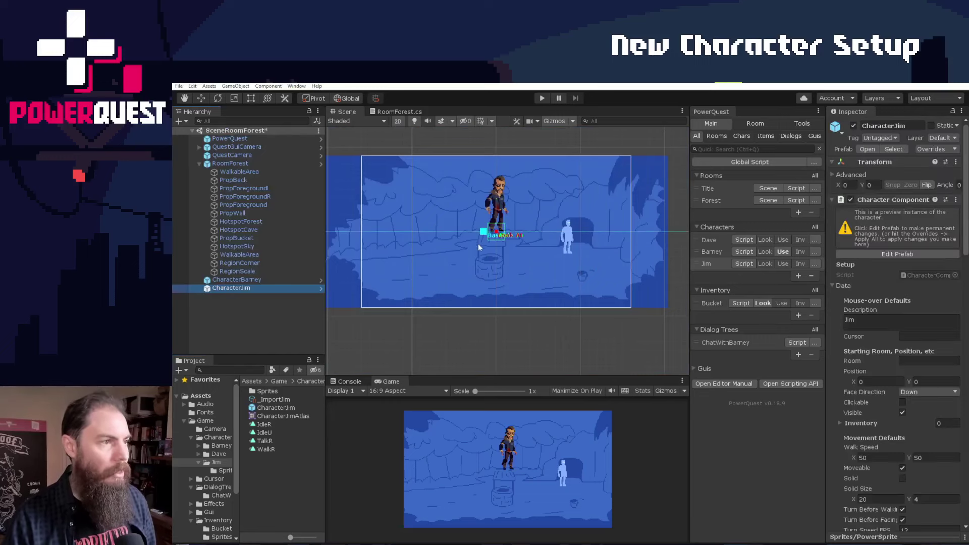
key(w)
drag(500, 231, 433, 277)
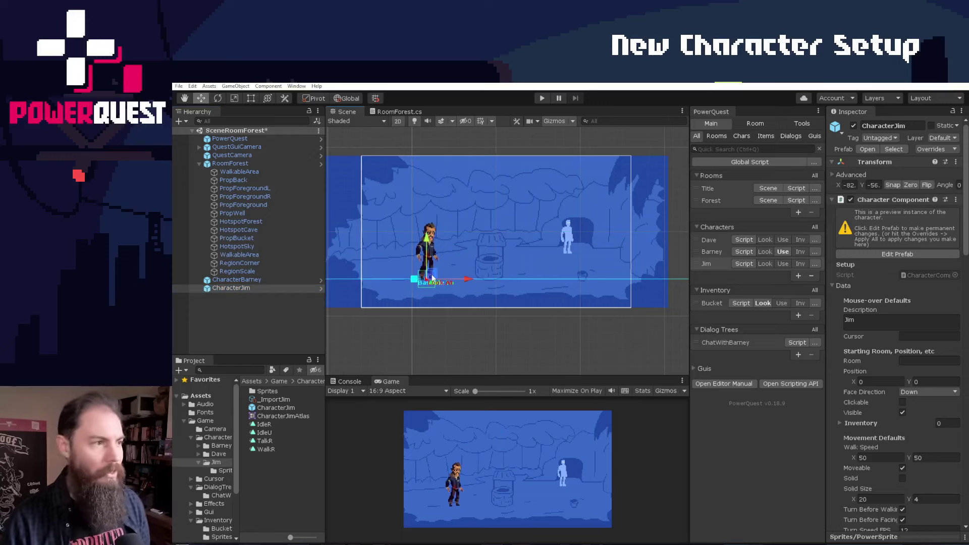
mouse_move(429, 277)
mouse_down()
mouse_move(462, 281)
mouse_move(429, 274)
mouse_up()
Step: Change the scene instance of Jim to the IdleU_0 sprite and move him beside the well
scroll(887, 358, down, 15)
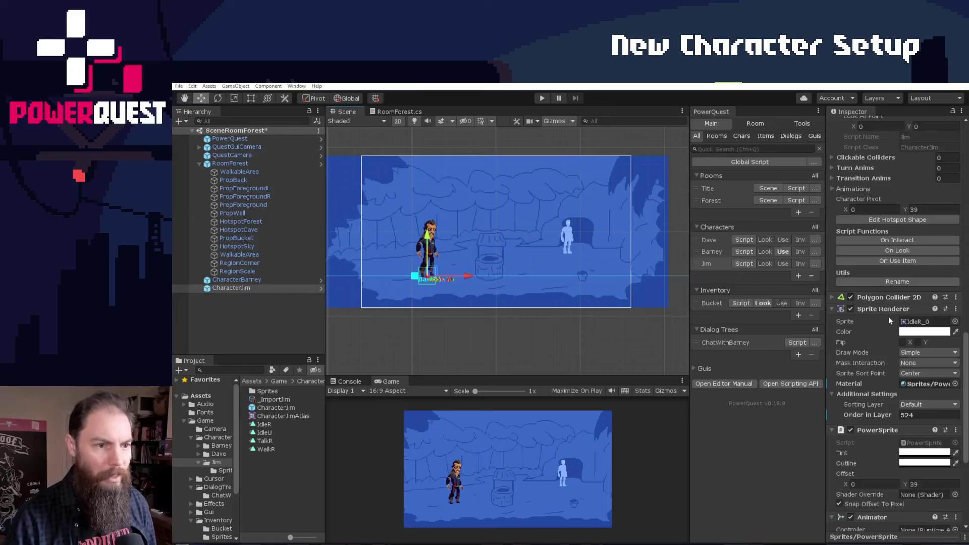
click(911, 322)
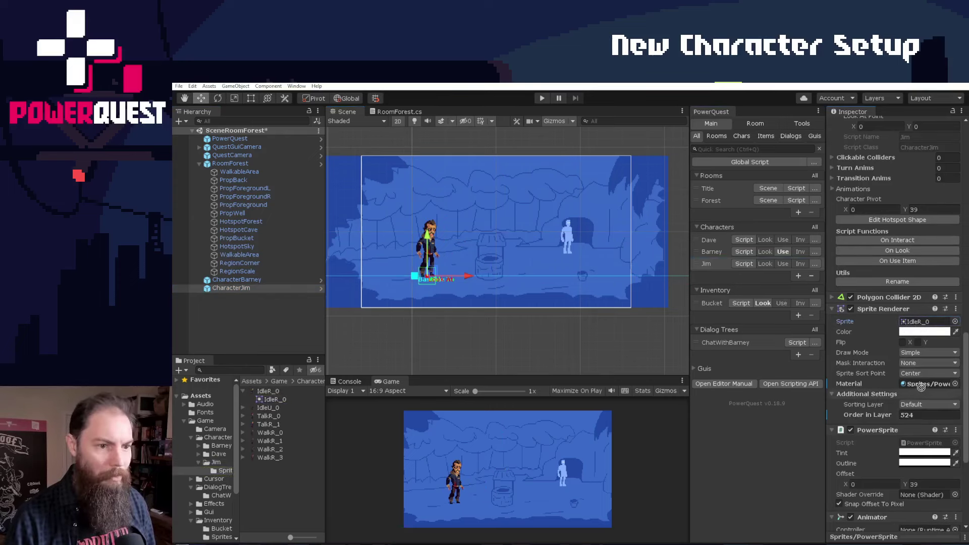
drag(927, 328, 926, 328)
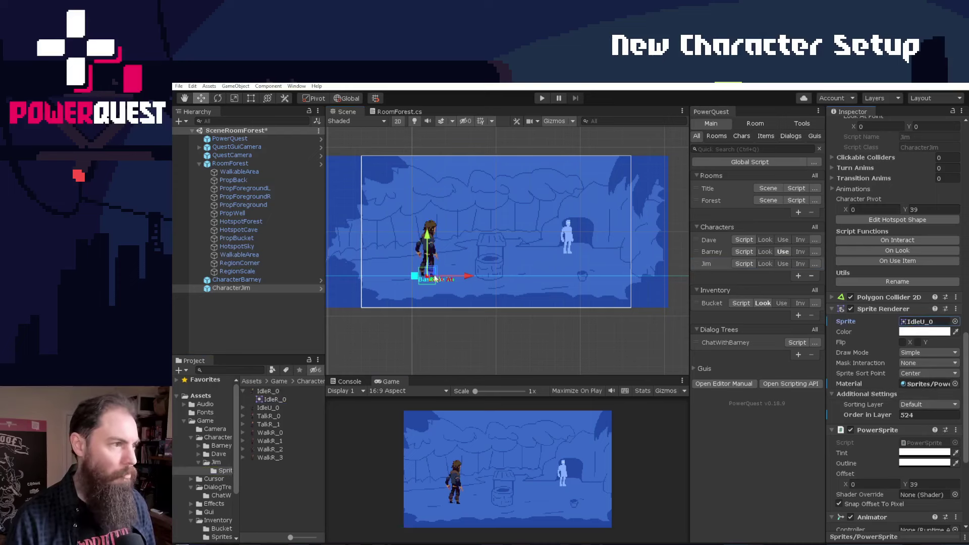
drag(431, 276, 478, 283)
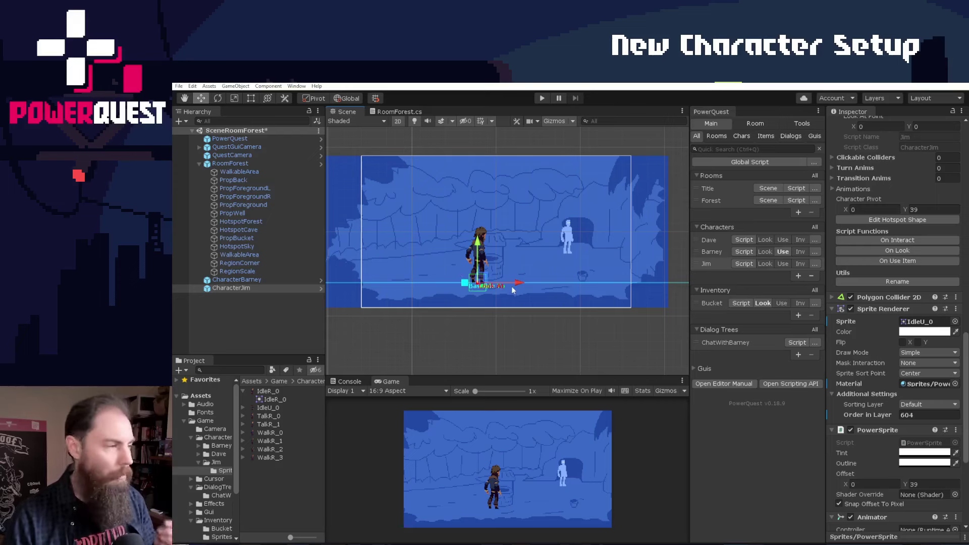
Step: Review the prefab overrides of Jim's scene instance without applying or reverting them
scroll(898, 303, up, 10)
click(932, 149)
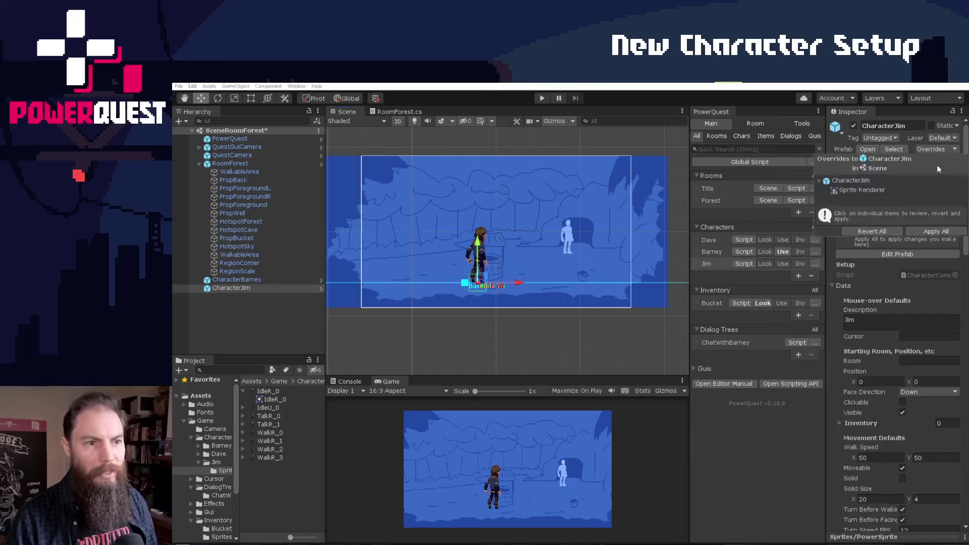
click(354, 336)
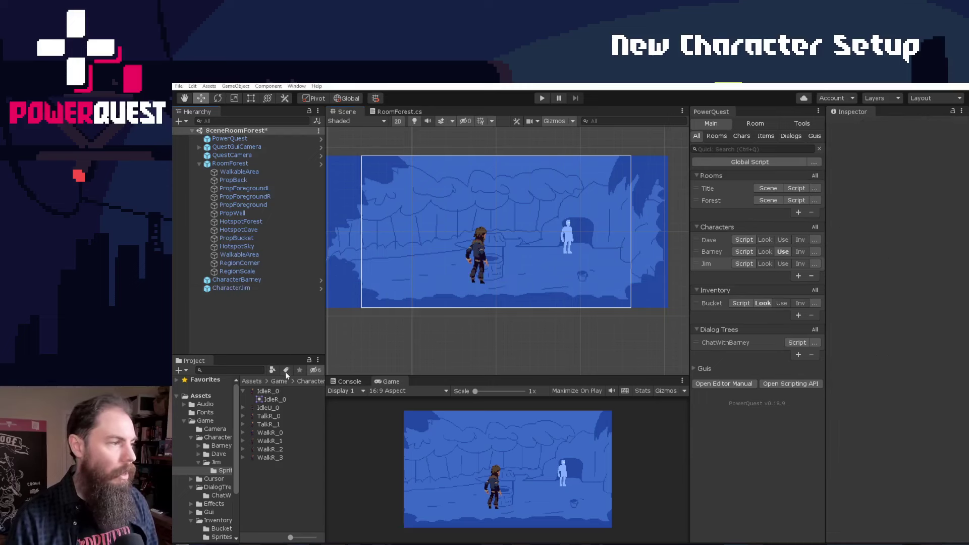
Step: Open the CharacterJim prefab for editing and set Jim's starting Position to X -22, Y -60
click(241, 288)
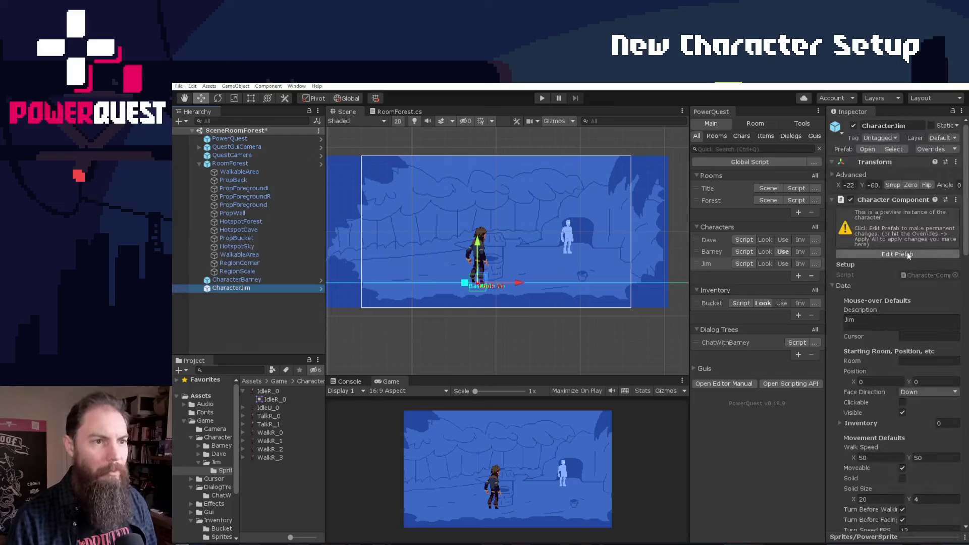
drag(827, 218, 798, 219)
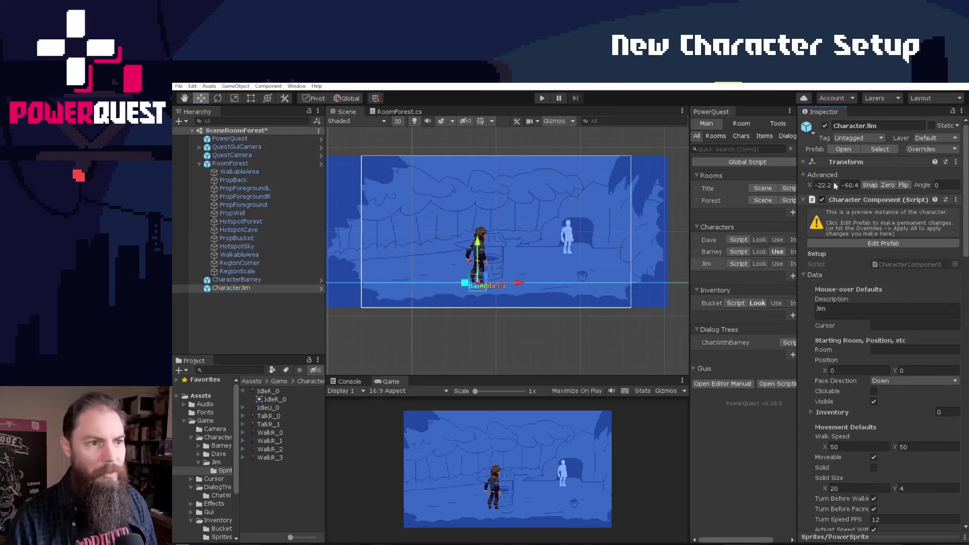
click(892, 245)
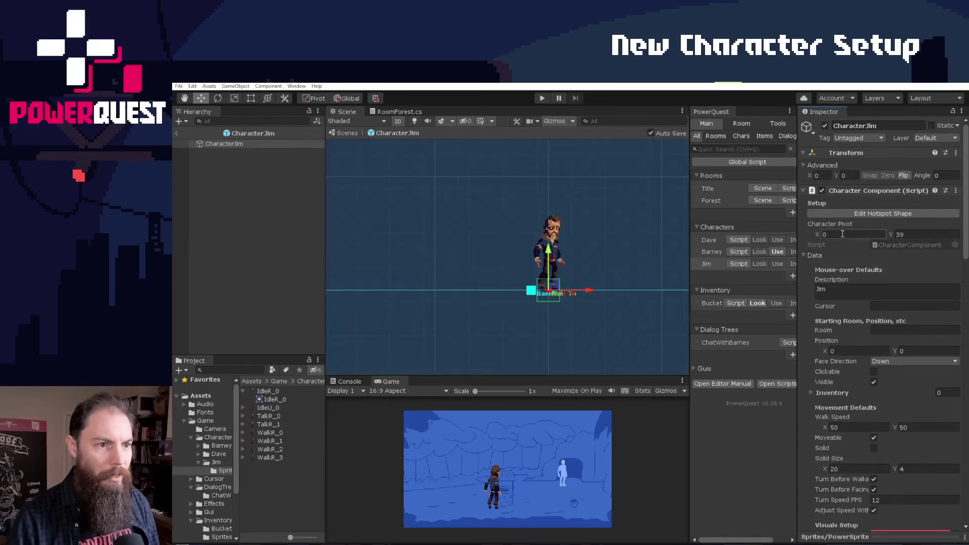
click(841, 350)
text(-22)
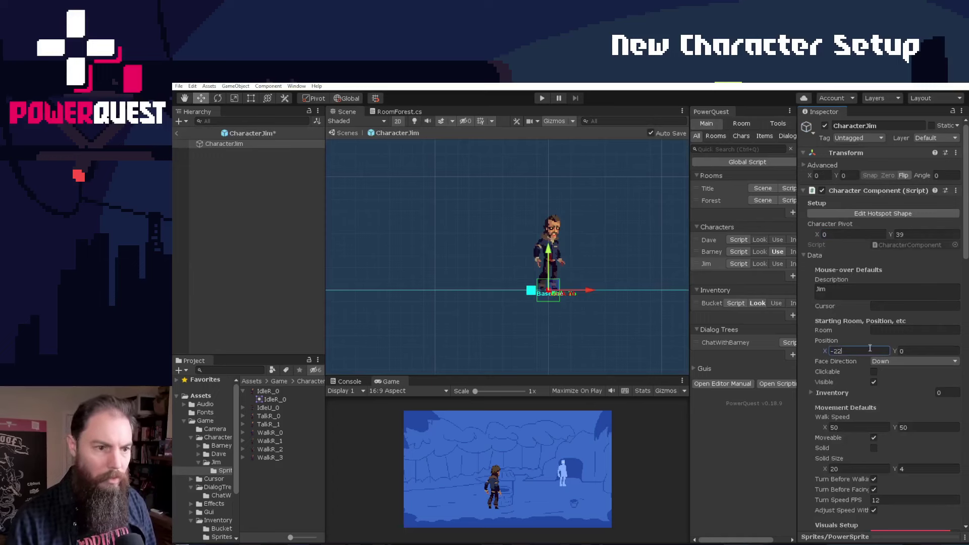
click(917, 350)
text(-60)
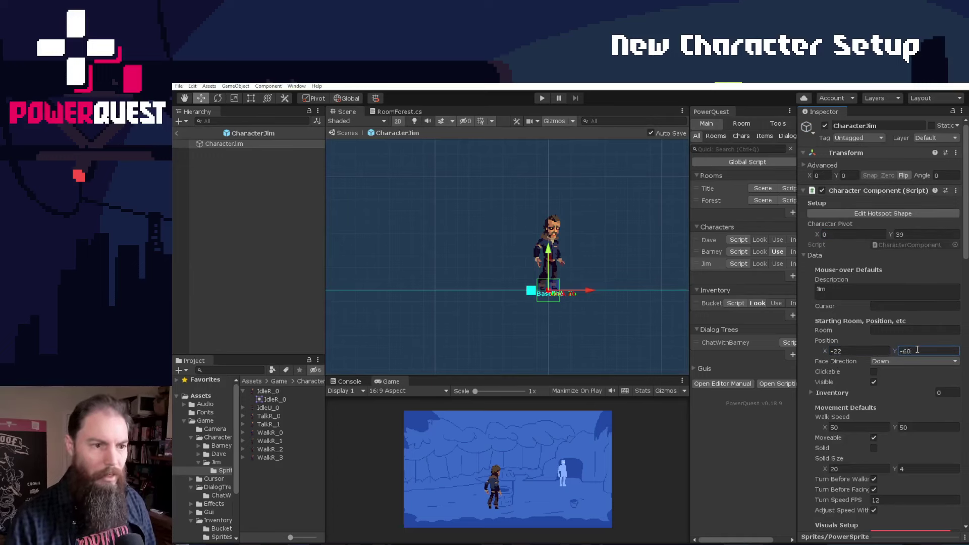
Step: Set Jim's starting Room to Forest
click(907, 331)
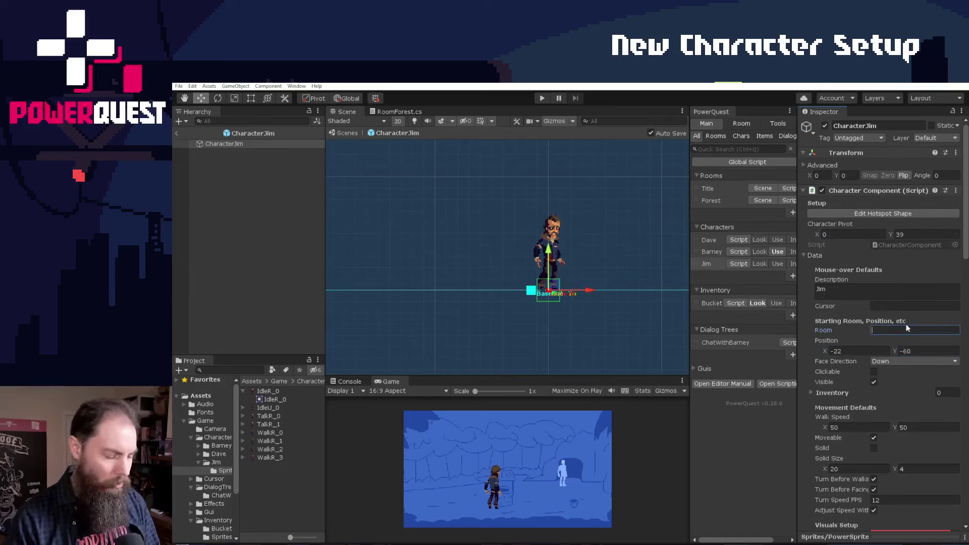
text(Forest)
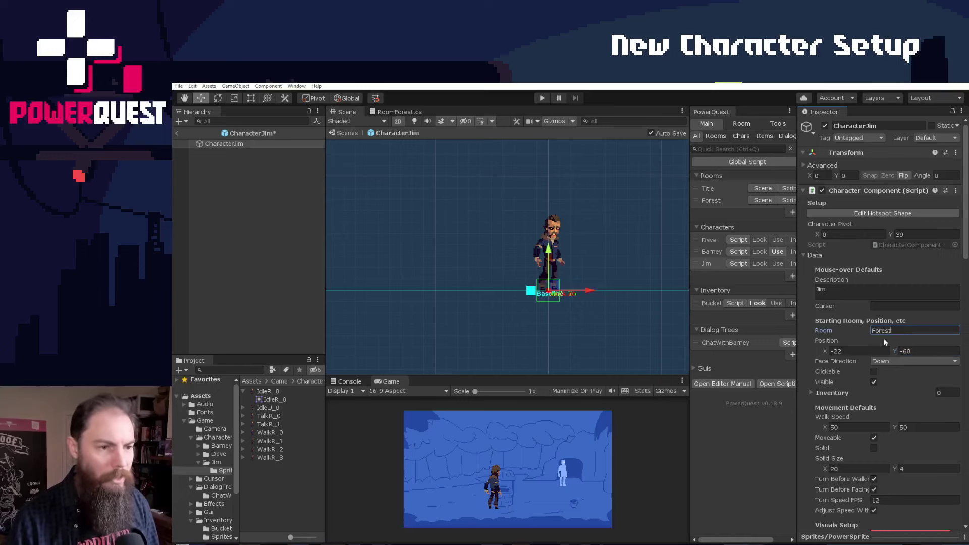
key(Tab)
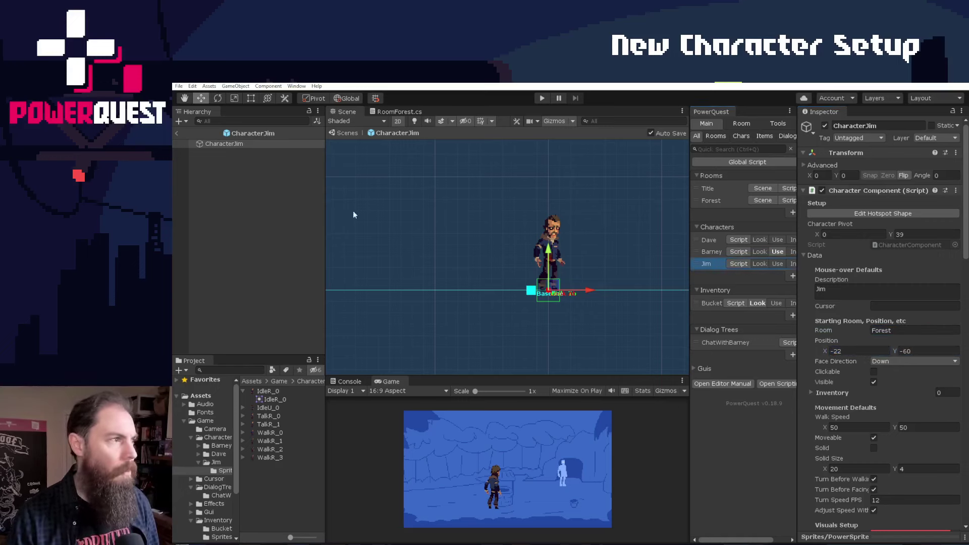
Step: Leave prefab editing for the forest room scene and run the game to test Jim's starting placement
click(176, 133)
key(ctrl+p)
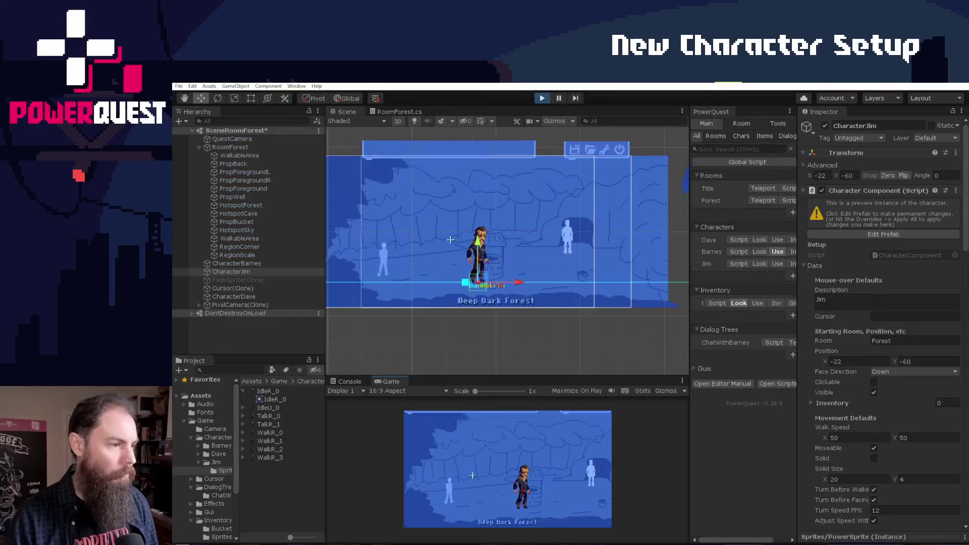
Step: Stop the running game, move Jim to the top of the character list and widen the PowerQuest panel
drag(547, 379, 545, 276)
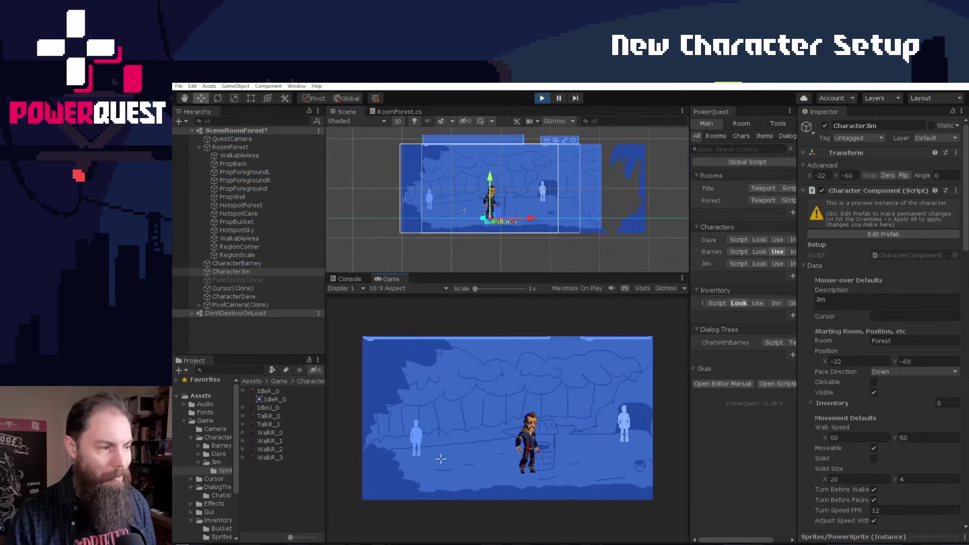
click(542, 99)
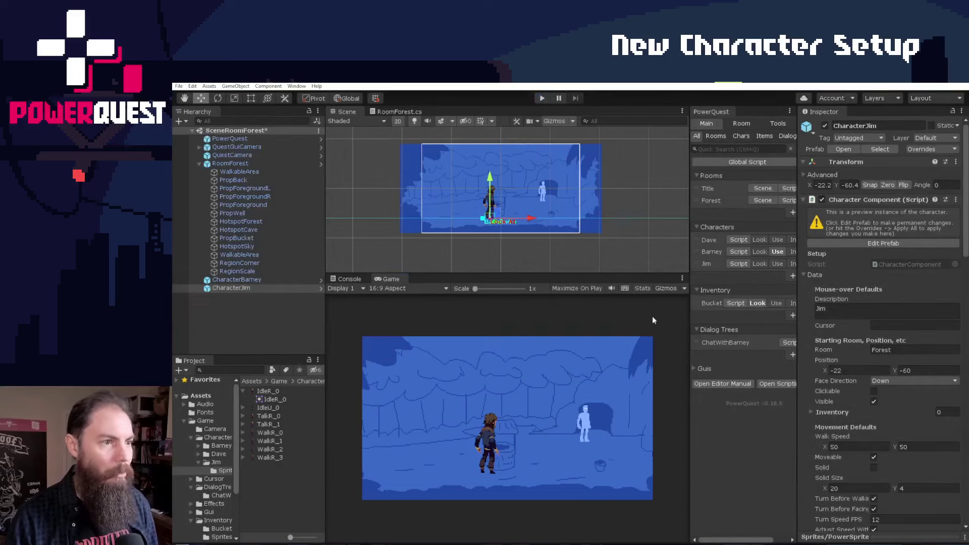
drag(695, 263, 695, 240)
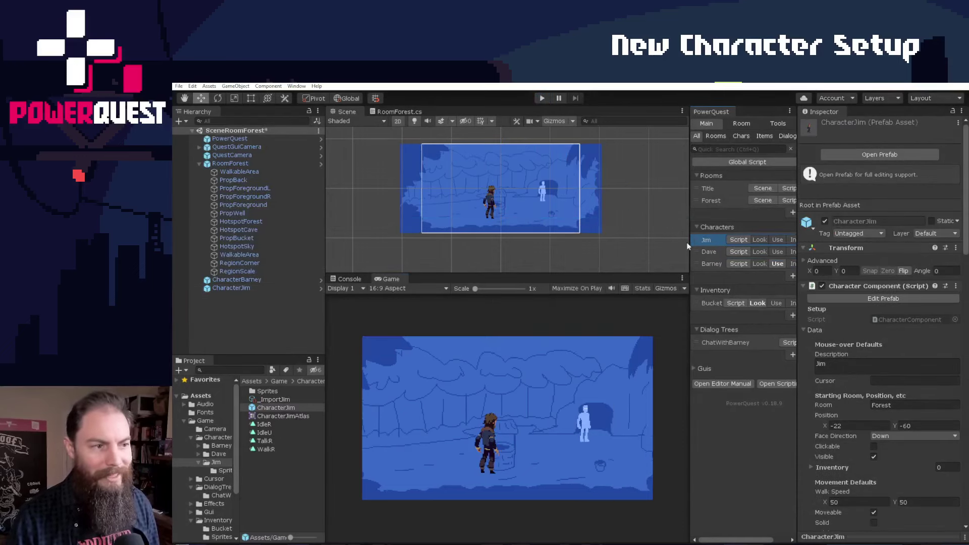
drag(690, 241, 674, 242)
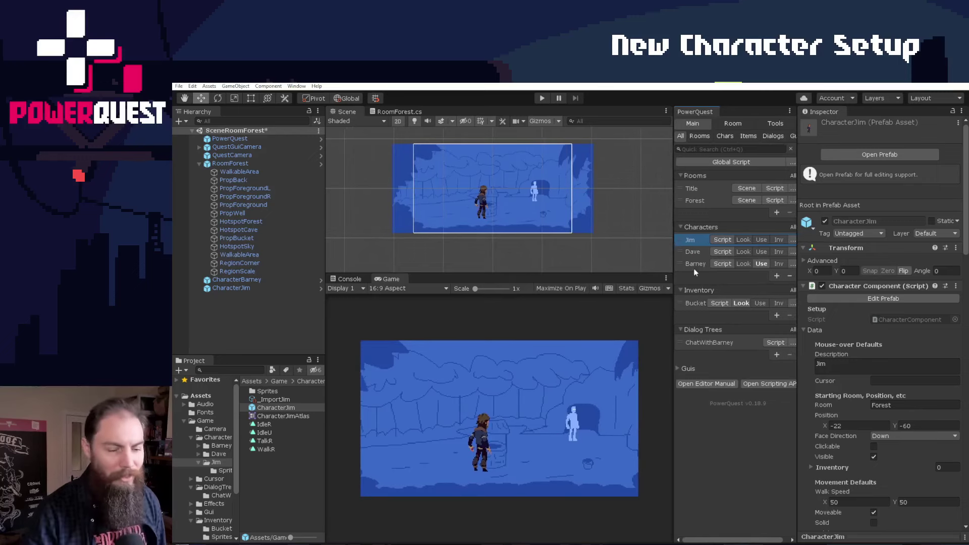
Step: Play the forest scene, walk the character back and forth to test the walk animation, and stop the game
key(ctrl+p)
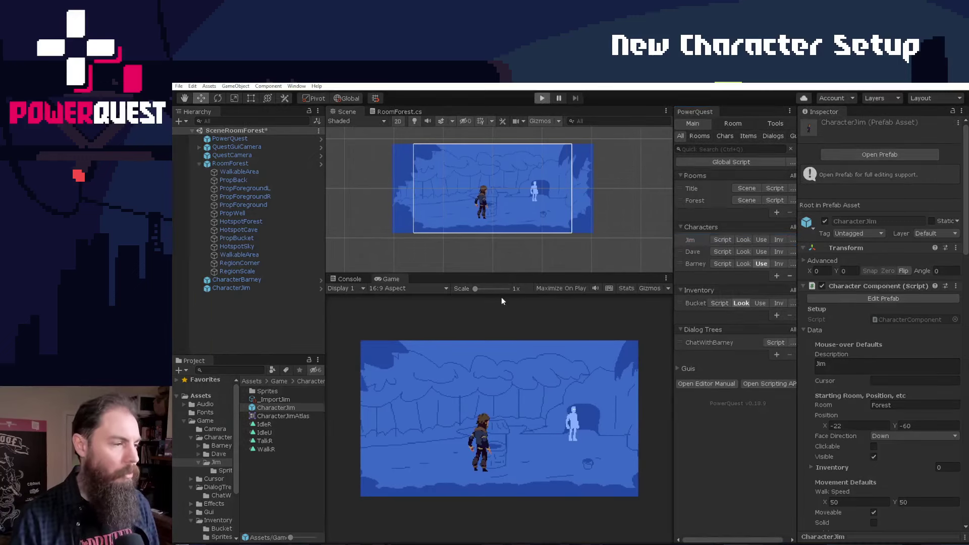
click(413, 474)
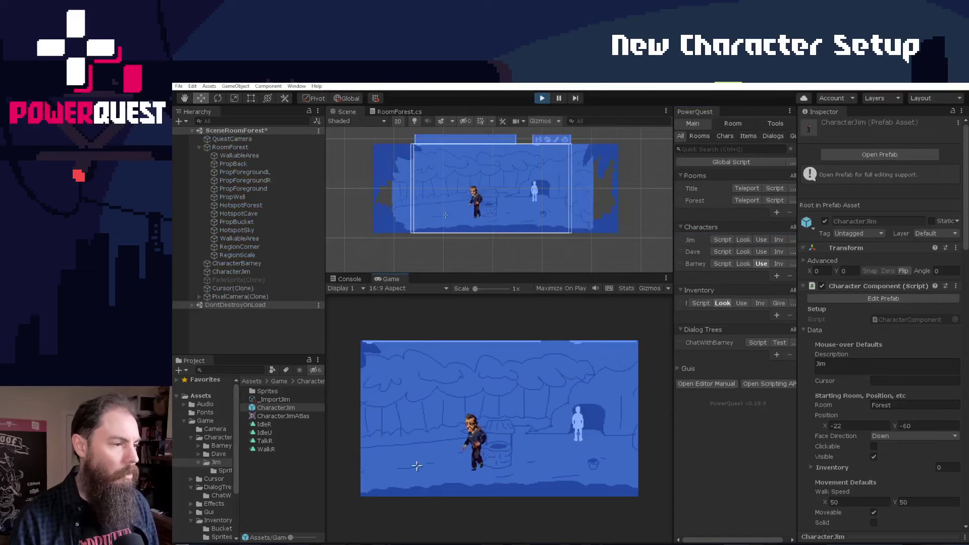
click(493, 472)
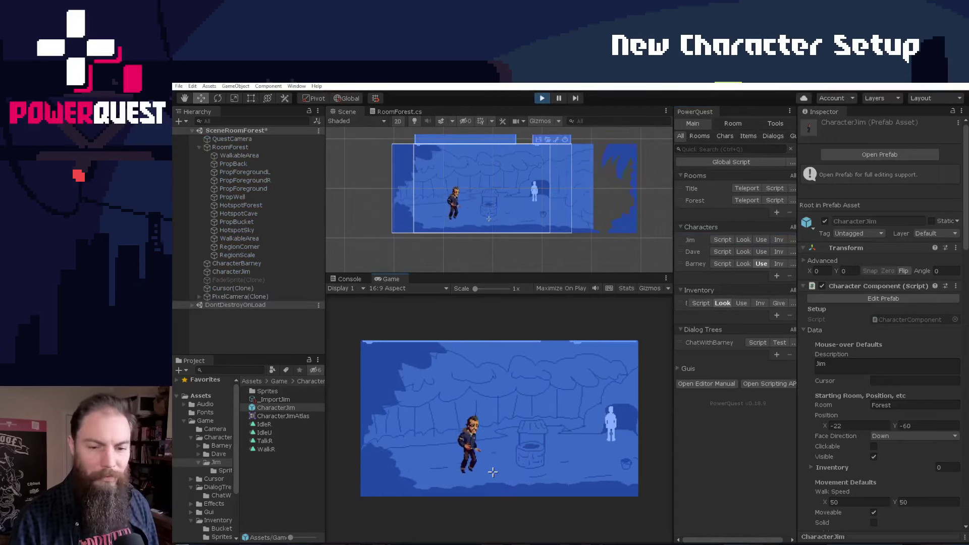
click(411, 466)
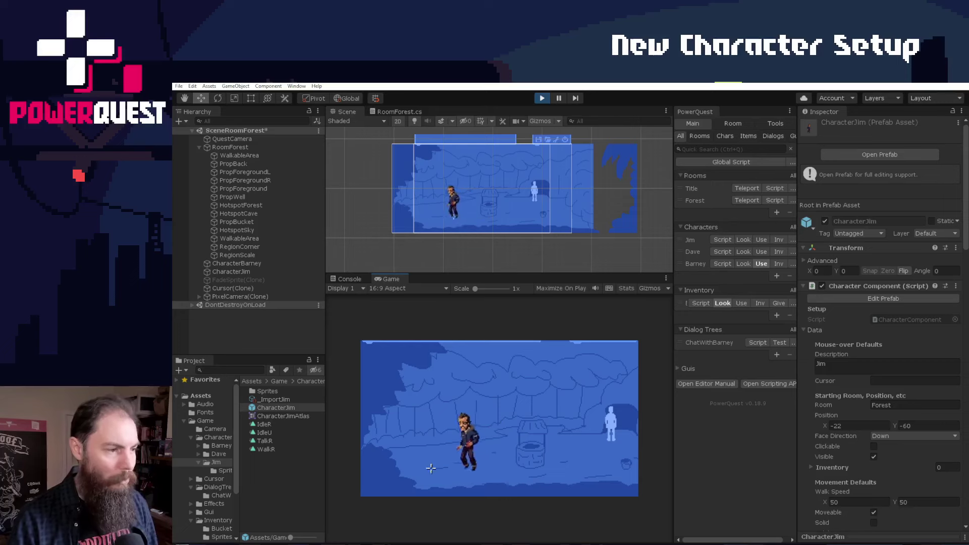
click(544, 99)
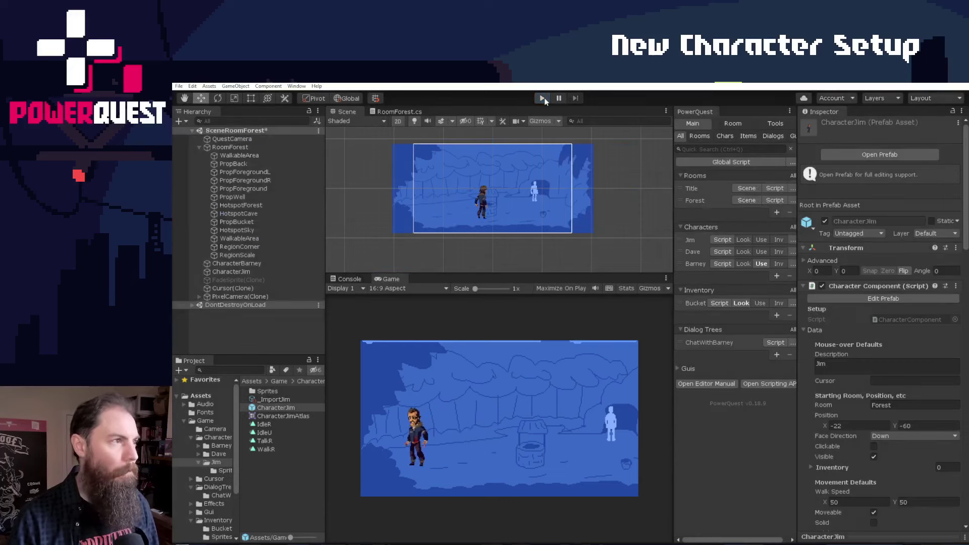
Step: Open the PowerSprite Animator and dock it beside the RoomForest.cs view
click(297, 87)
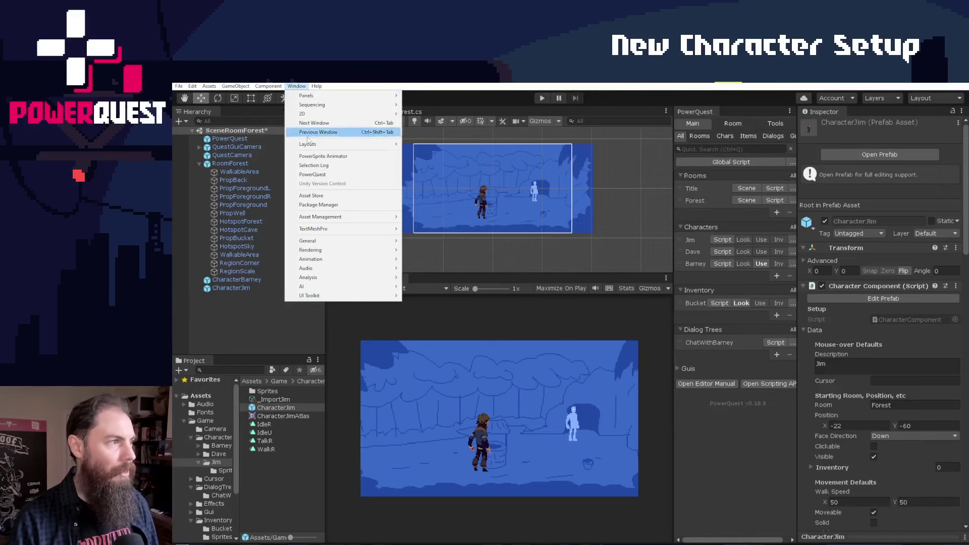
click(332, 158)
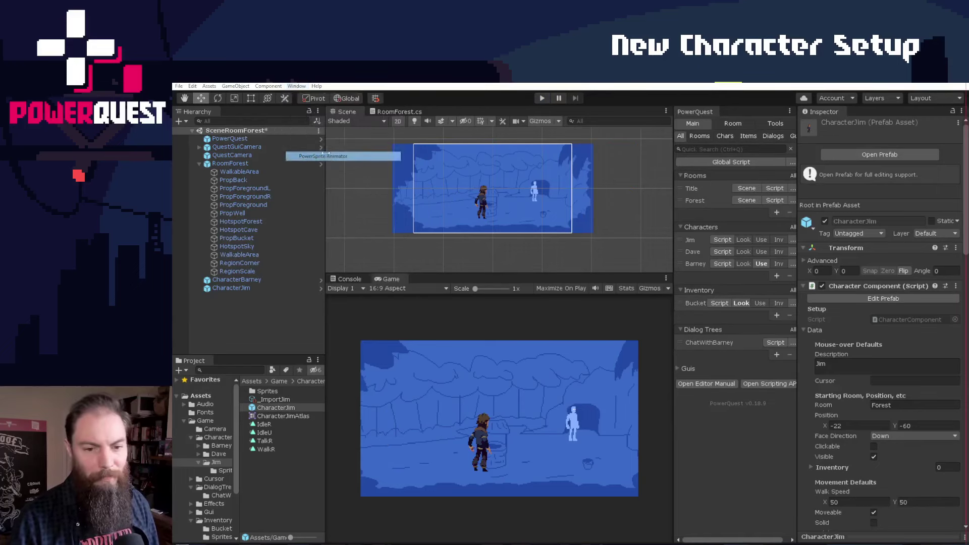
drag(383, 196, 443, 108)
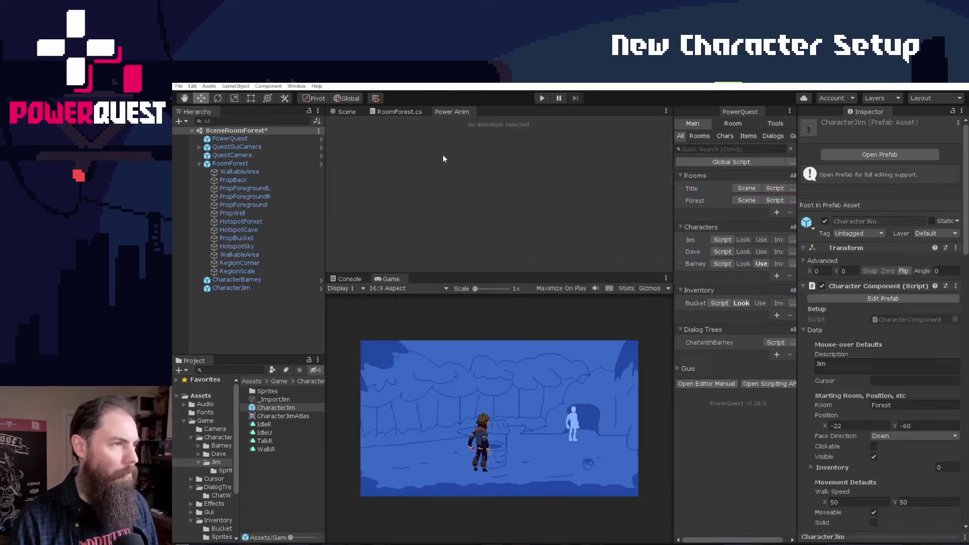
Step: Load Jim's WalkR animation in the animator and turn on looping for it
click(270, 427)
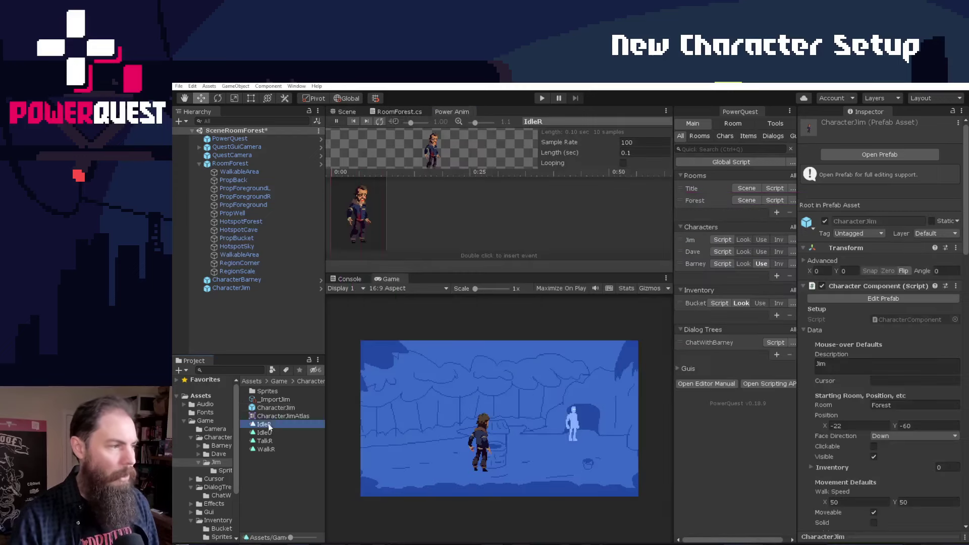
click(270, 439)
click(267, 449)
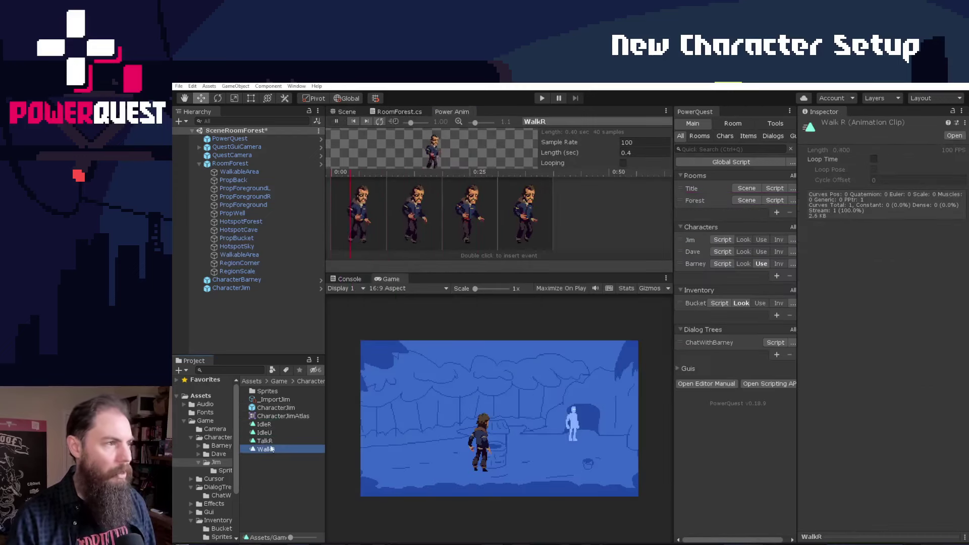
drag(554, 273, 555, 352)
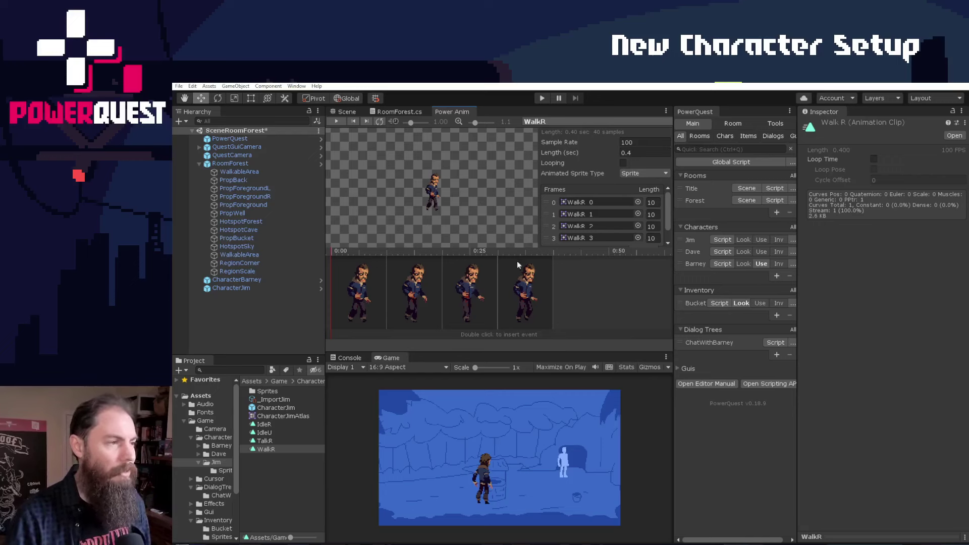
click(623, 163)
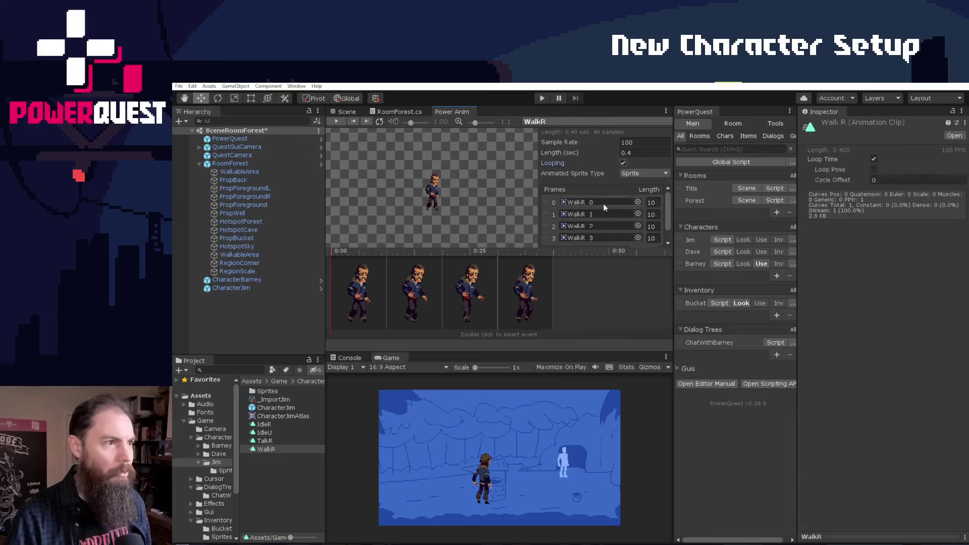
Step: Preview the WalkR animation and lengthen all of its frames to 14 samples each
click(336, 121)
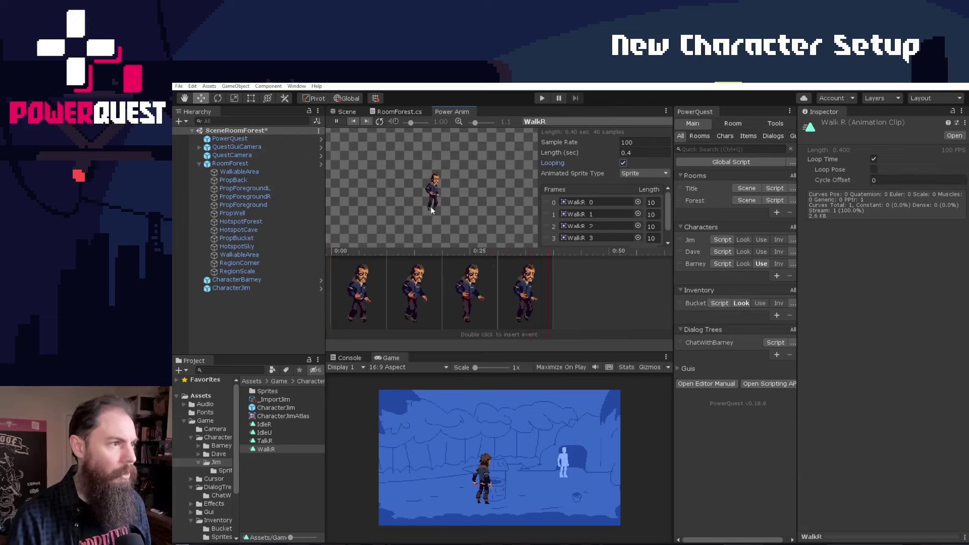
scroll(431, 207, up, 3)
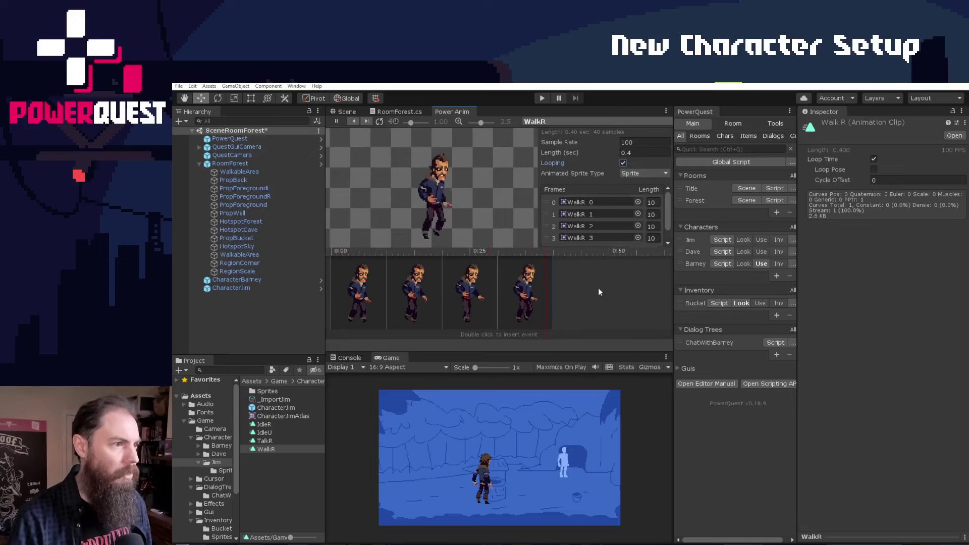
drag(604, 286, 411, 283)
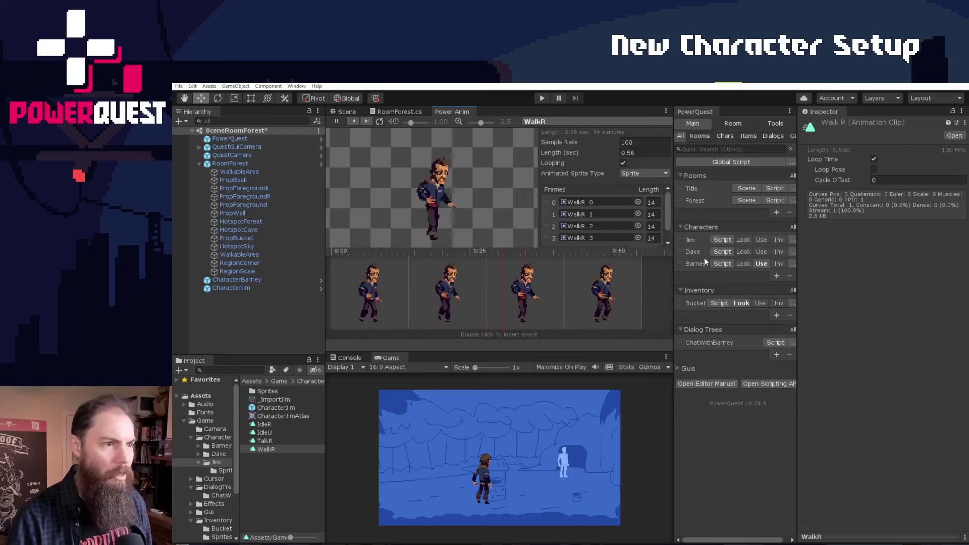
Step: Set Jim's walk speed to 100 for X and 80 for Y
click(696, 238)
scroll(884, 329, down, 3)
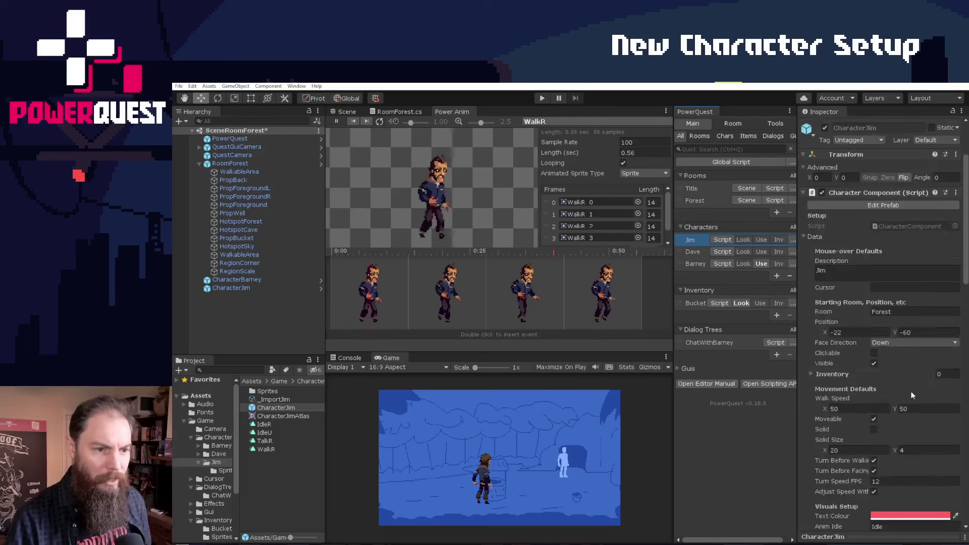
click(856, 408)
text(100)
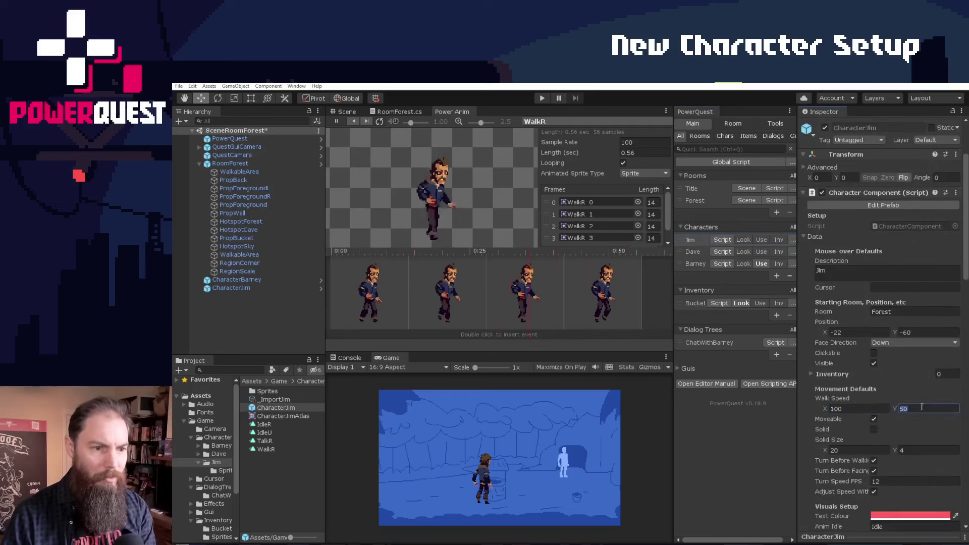
key(Tab)
text(80)
click(282, 486)
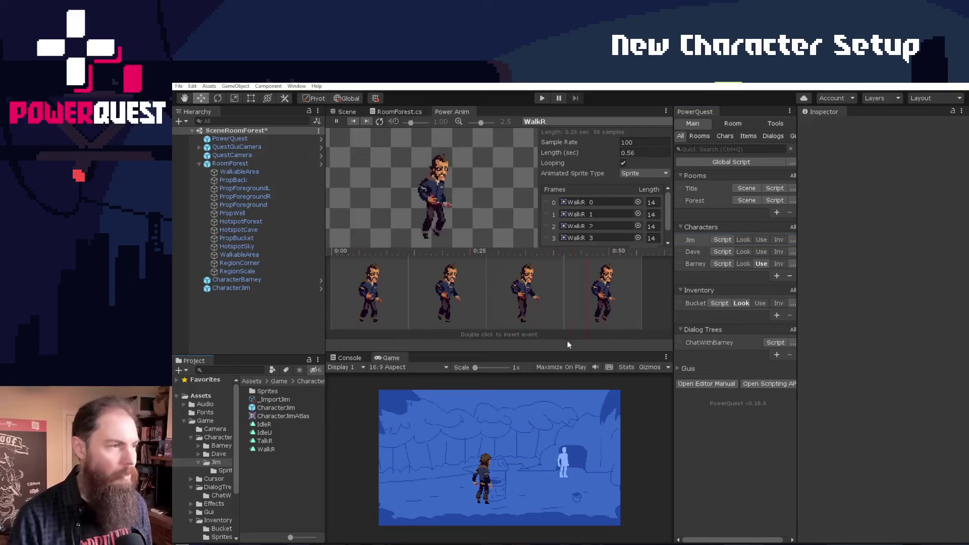
Step: Run the game, set all WalkR frames to 10 samples each, test walking in both directions and stop the game
click(541, 98)
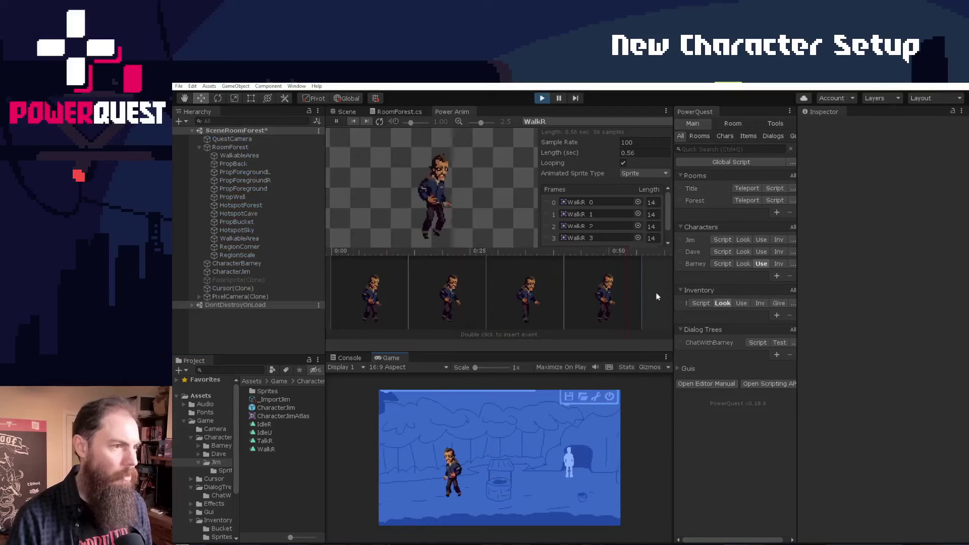
drag(408, 294, 390, 294)
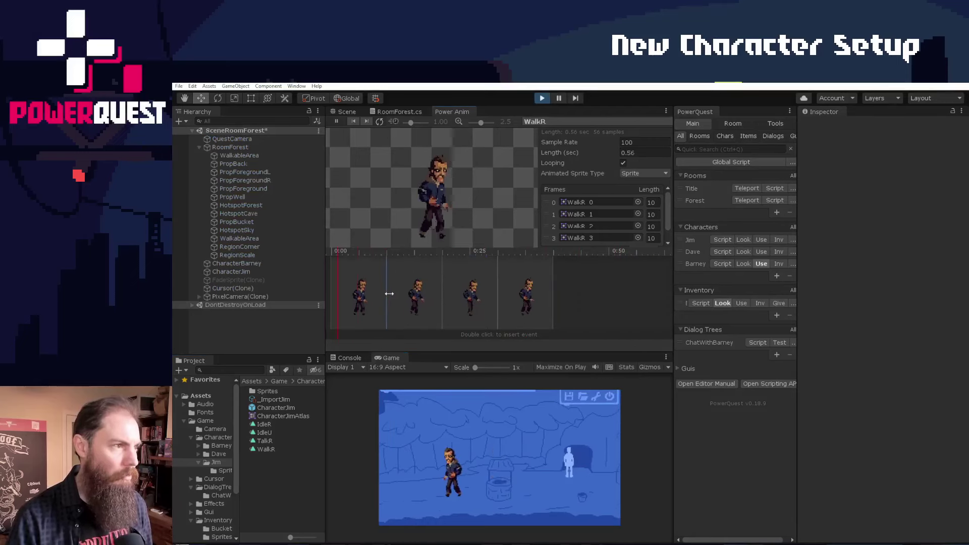
click(547, 498)
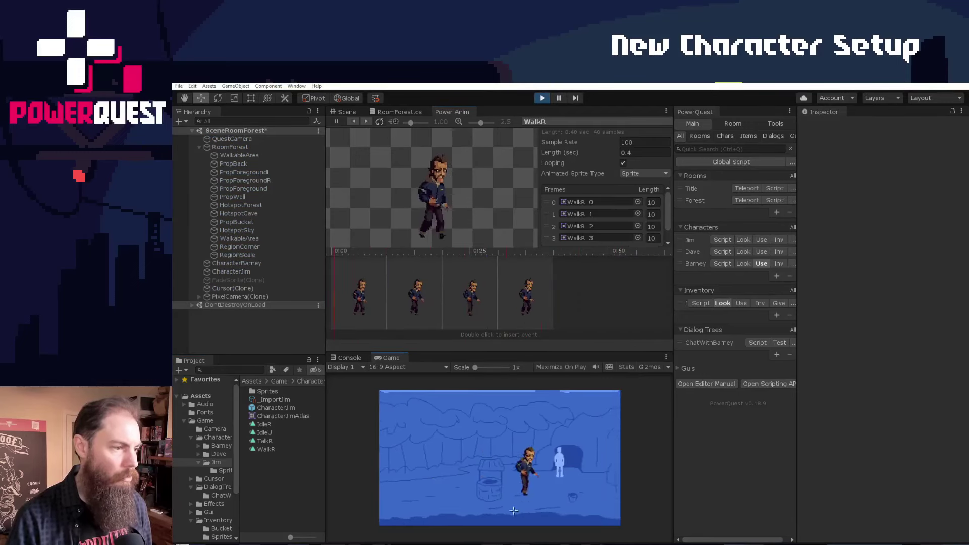
click(403, 505)
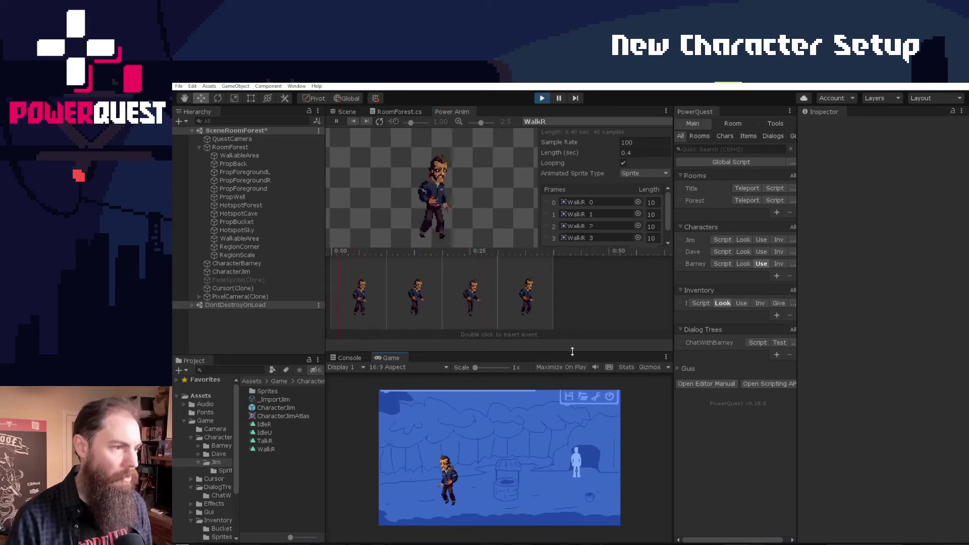
drag(573, 352, 573, 292)
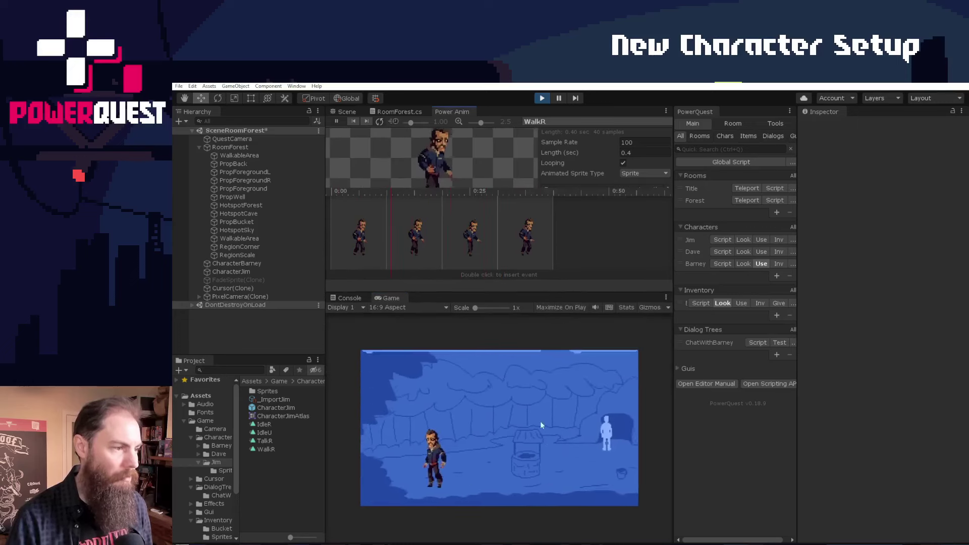
click(542, 99)
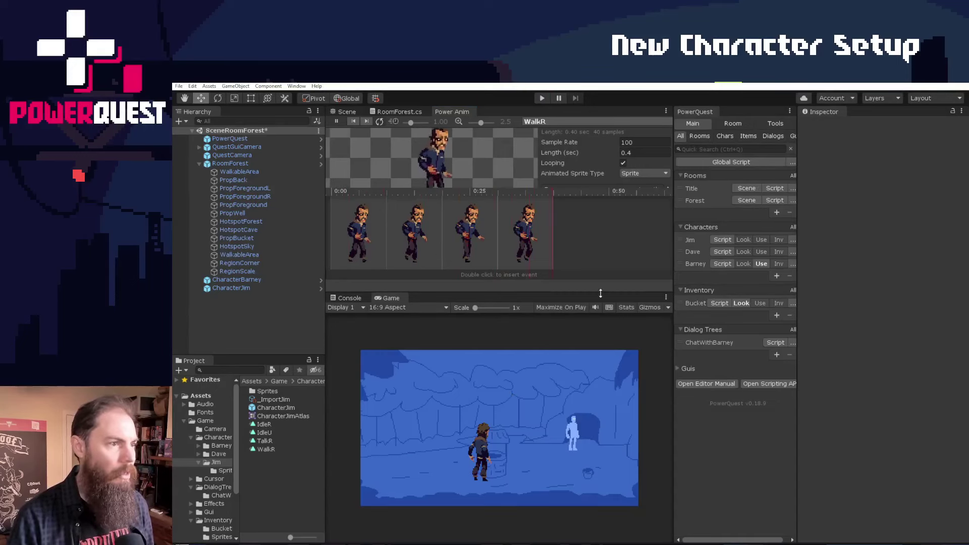
Step: Examine the animation names in Jim's visual settings and the matching IdleR and IdleU animation clips
drag(601, 293, 601, 342)
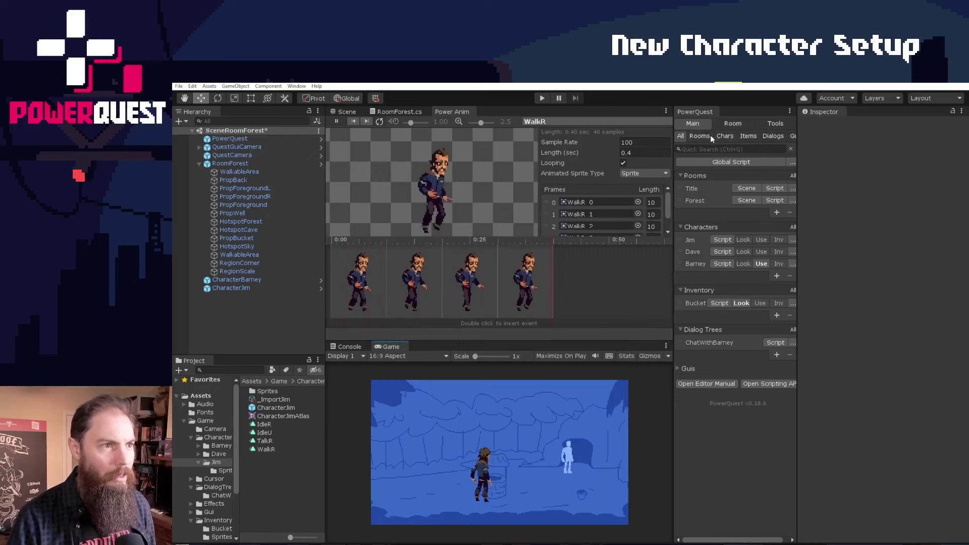
click(695, 241)
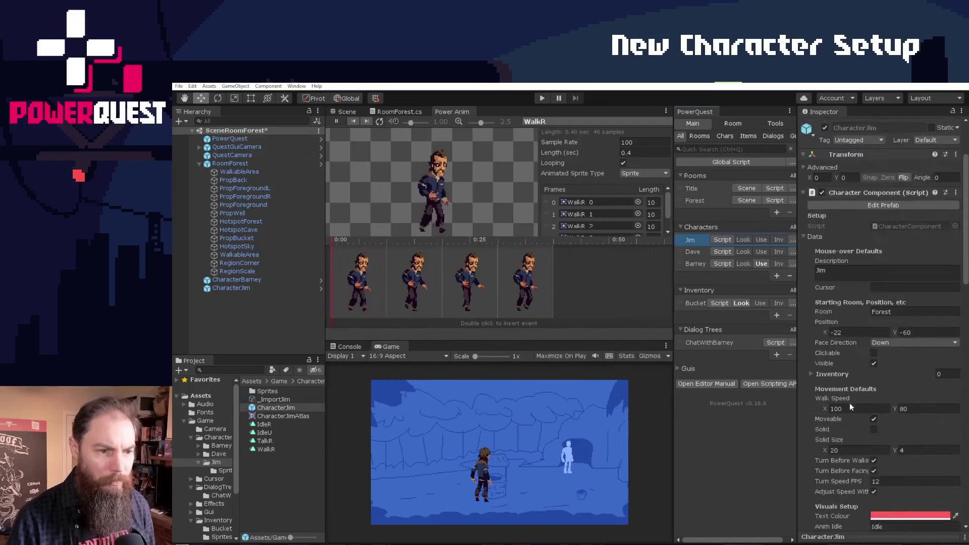
scroll(850, 403, down, 10)
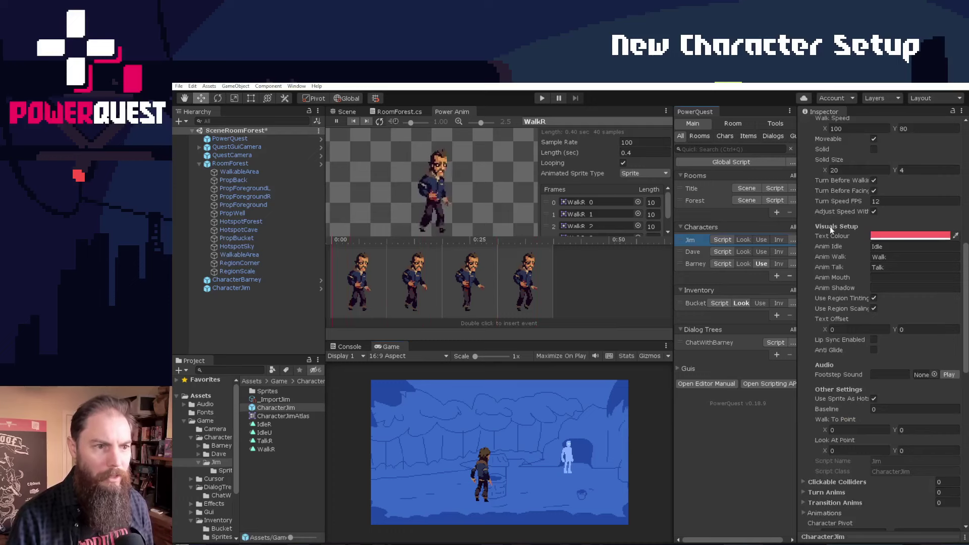
click(876, 248)
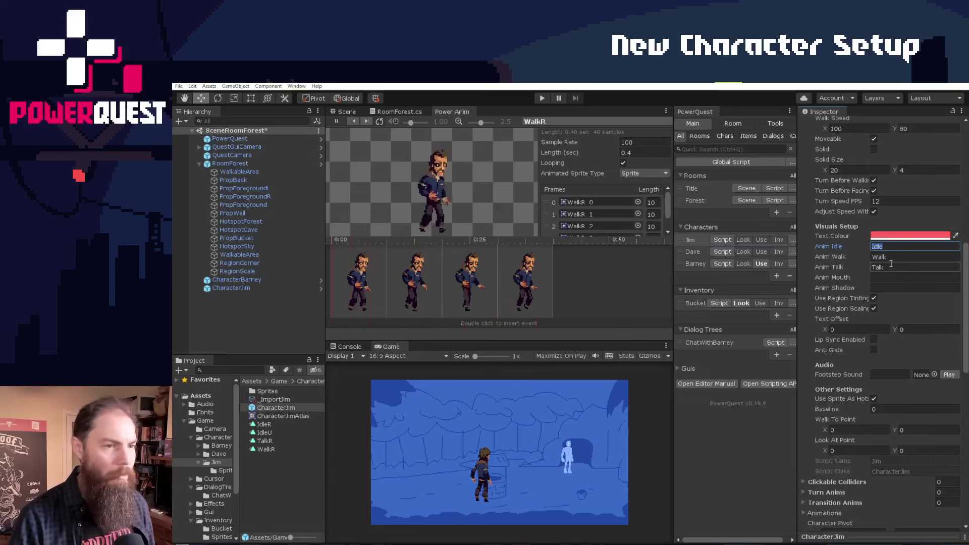
click(888, 246)
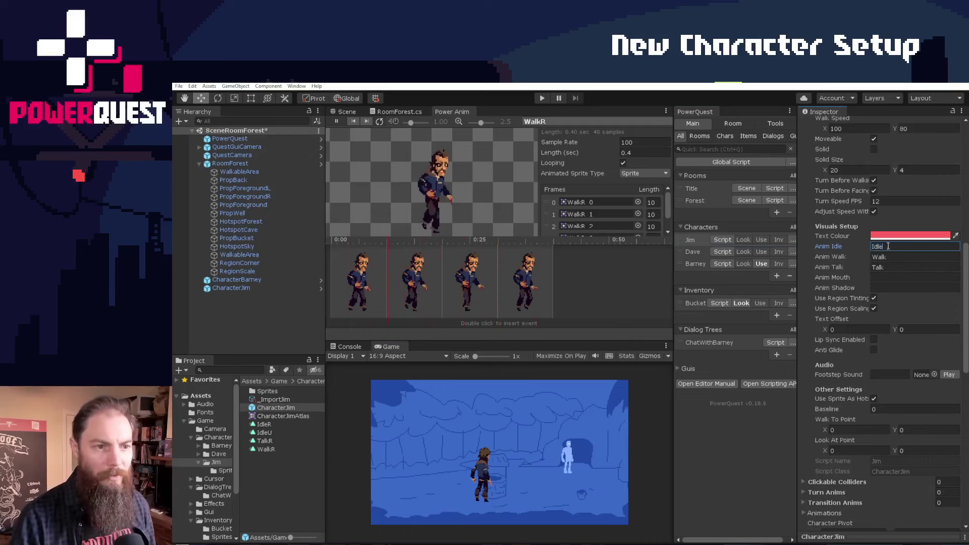
click(264, 433)
click(270, 424)
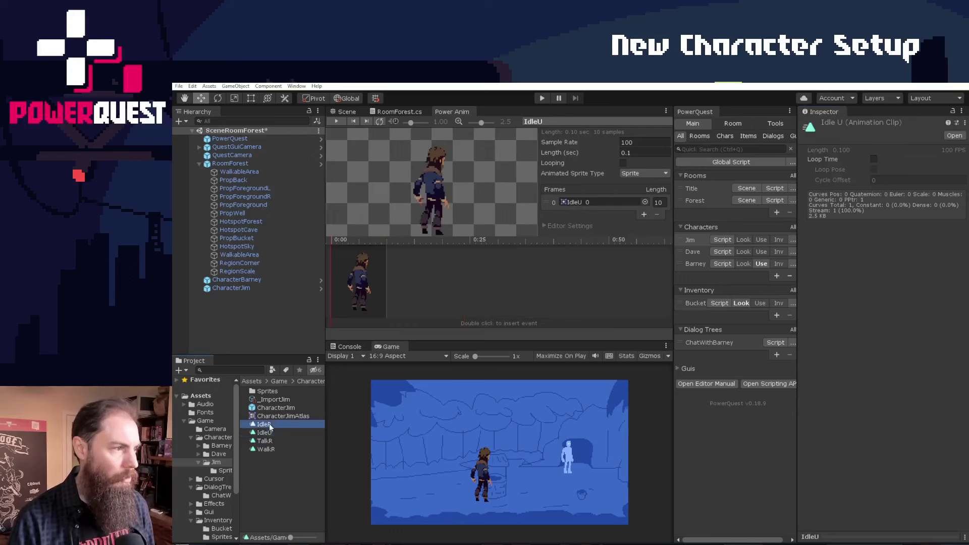
click(270, 433)
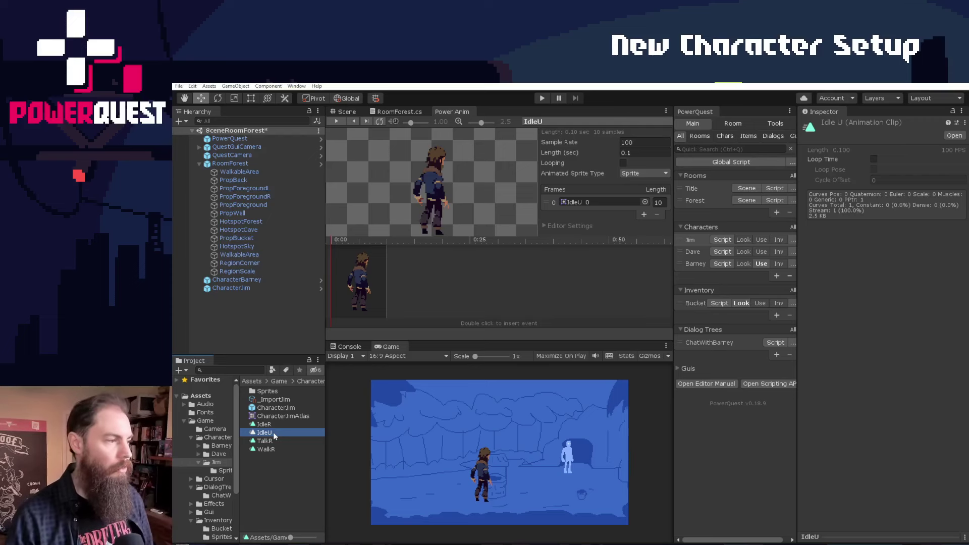
Step: Compare Jim's IdleR and IdleU animation clips and preview his WalkR clip
click(272, 427)
click(272, 433)
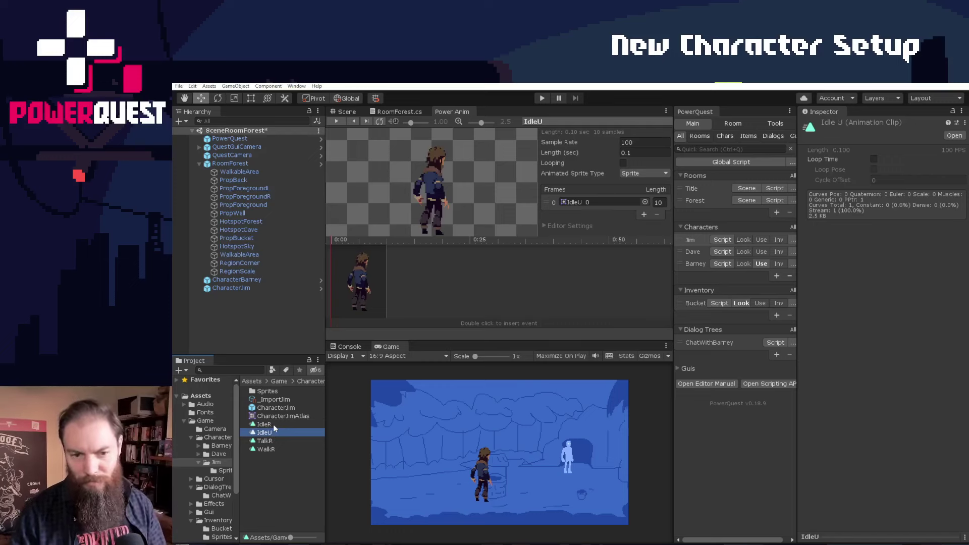
click(274, 425)
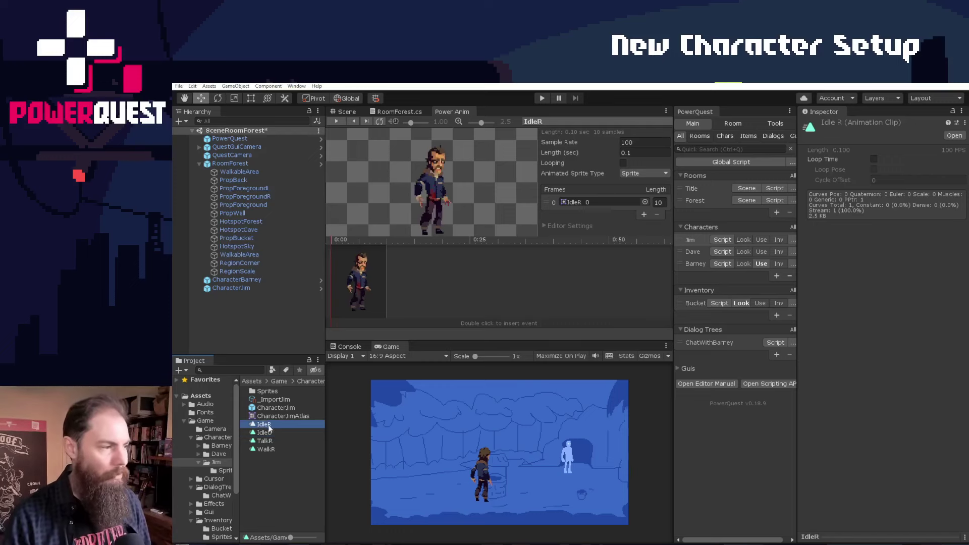
click(283, 448)
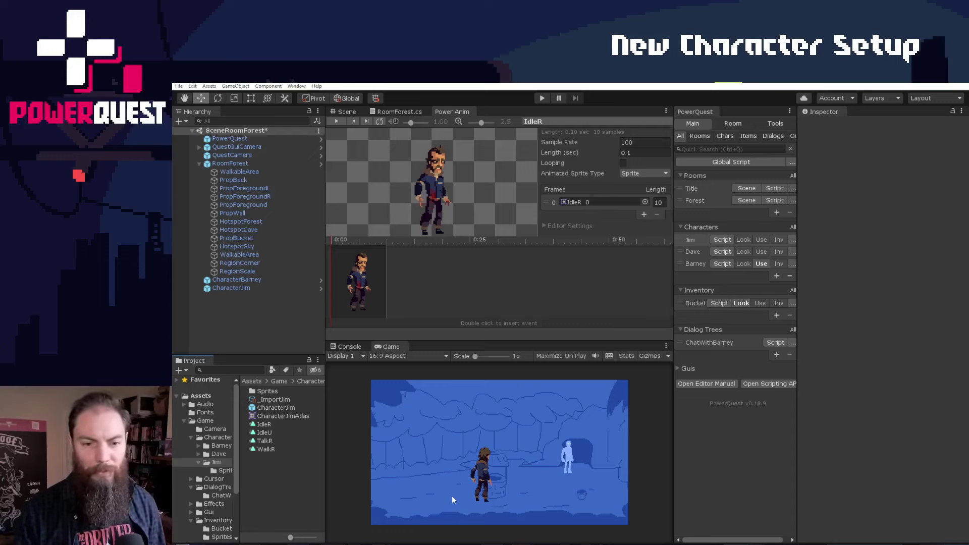
click(273, 451)
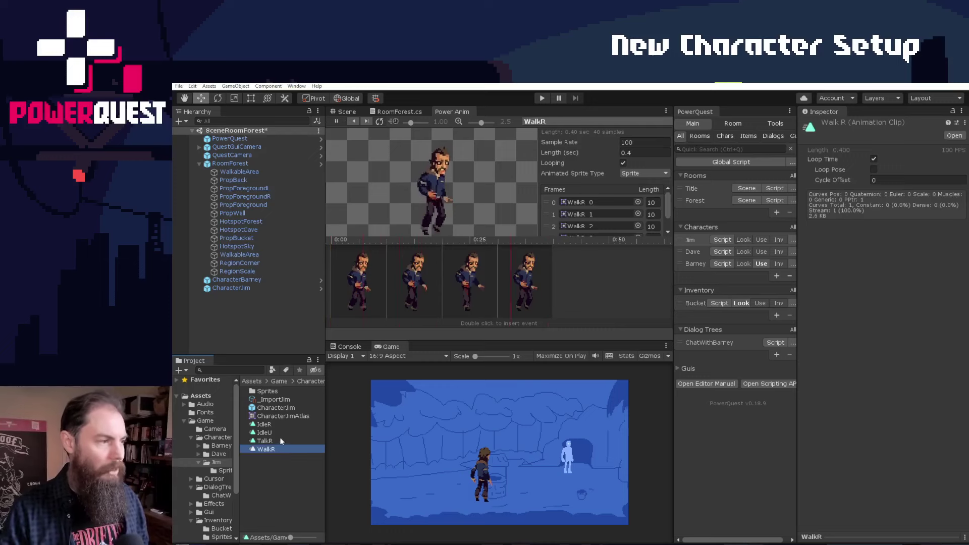
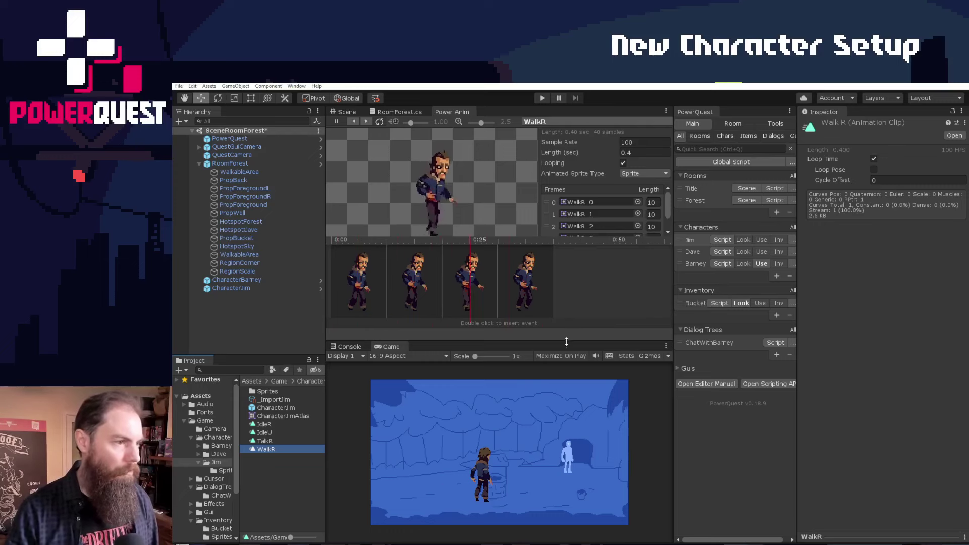
Step: Enlarge the game view by shrinking the animation editor above it
drag(567, 335, 567, 287)
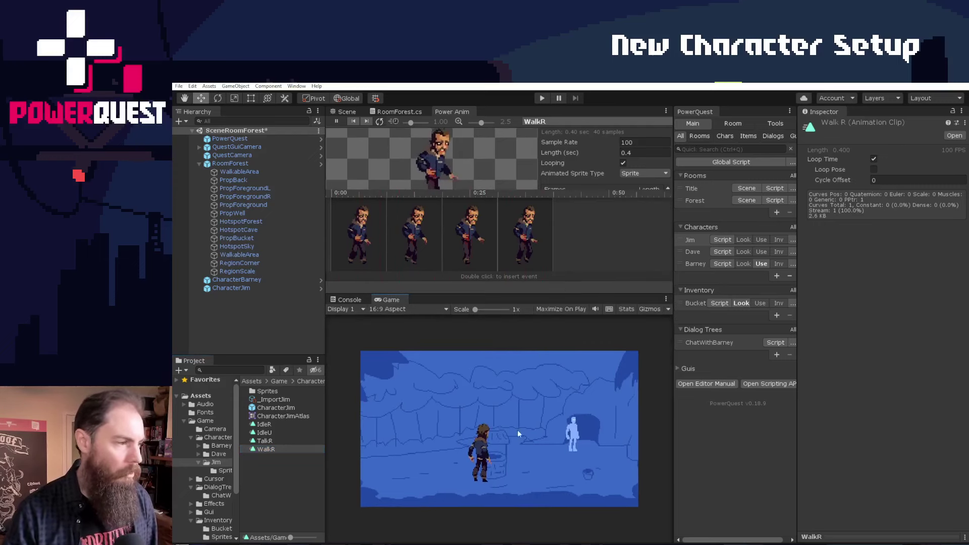
scroll(474, 472, up, 1)
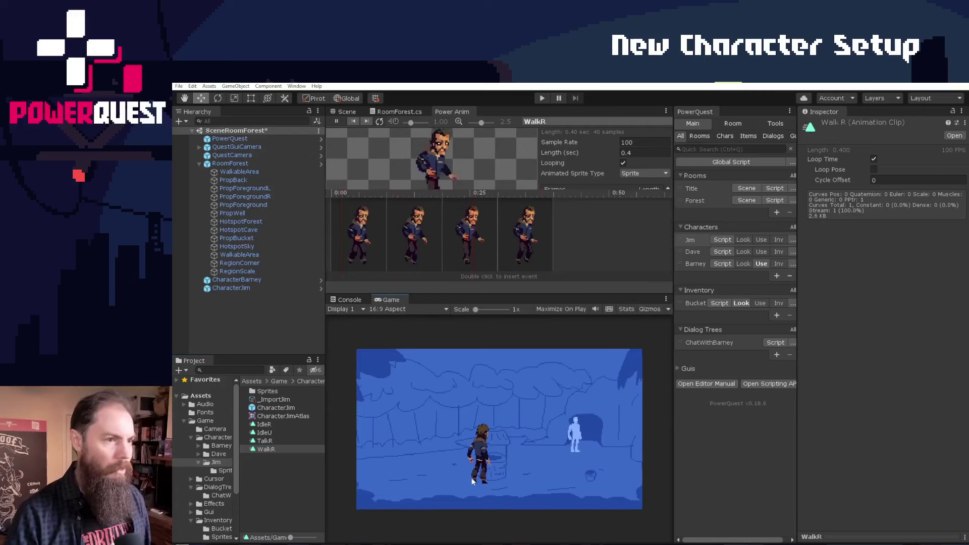
scroll(473, 482, up, 1)
scroll(472, 484, down, 2)
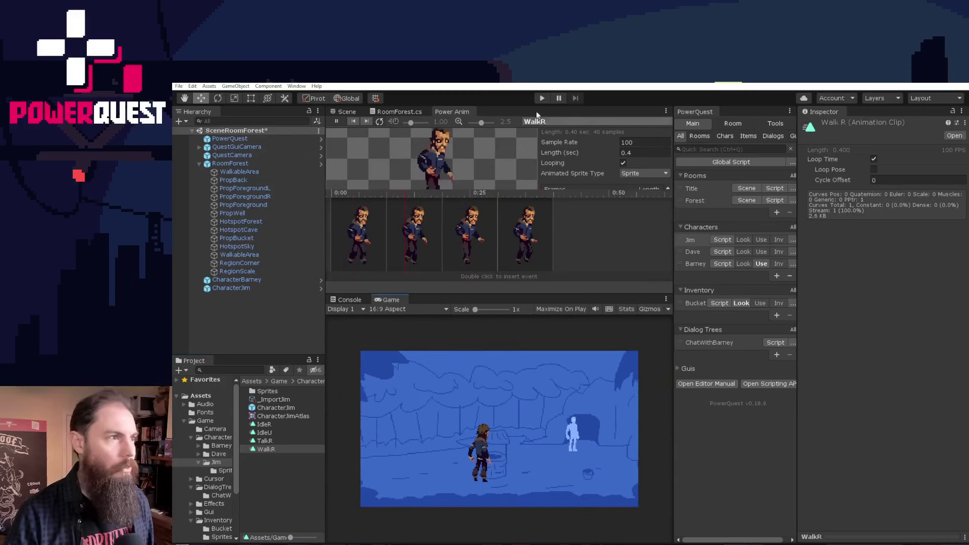
Step: Widen the PowerQuest panel, show the scene view and create a new room named Cave
click(704, 125)
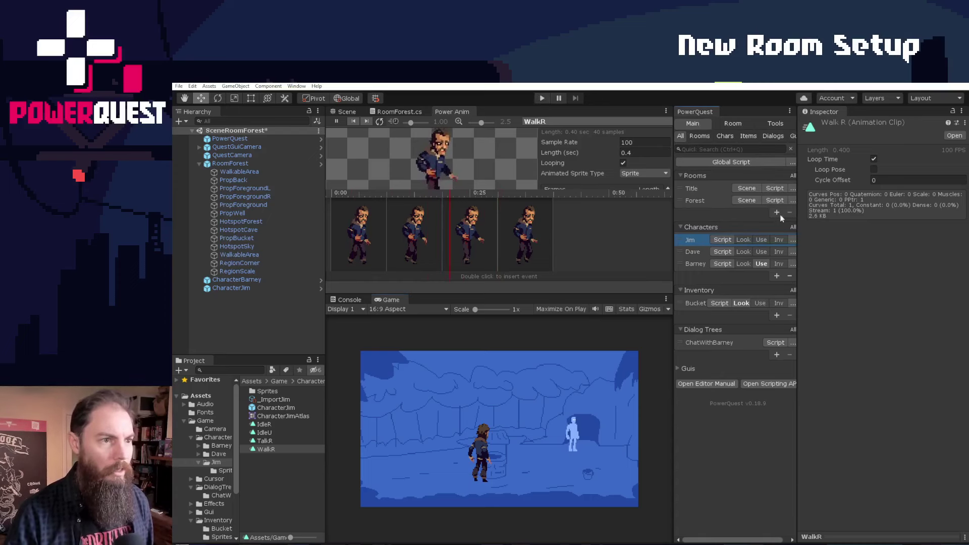
drag(674, 238, 659, 236)
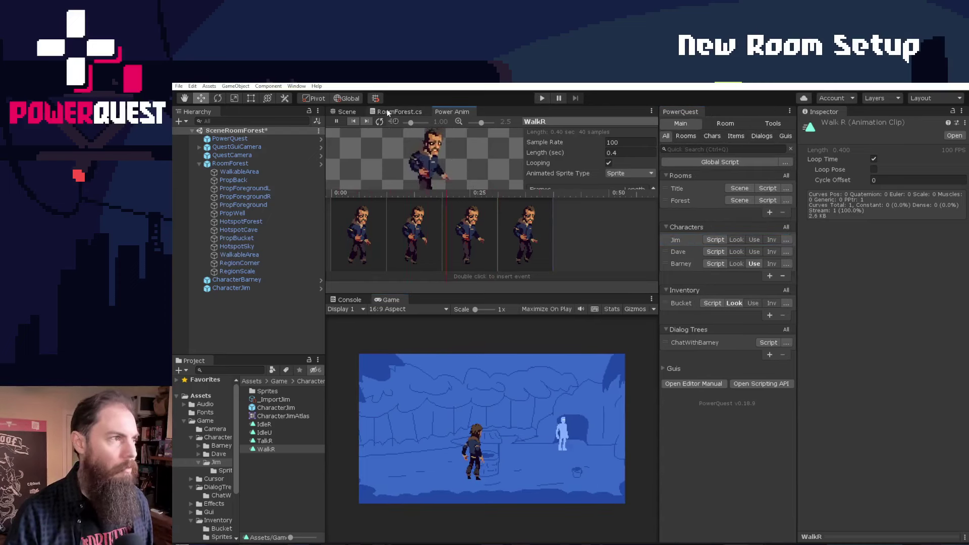
click(347, 112)
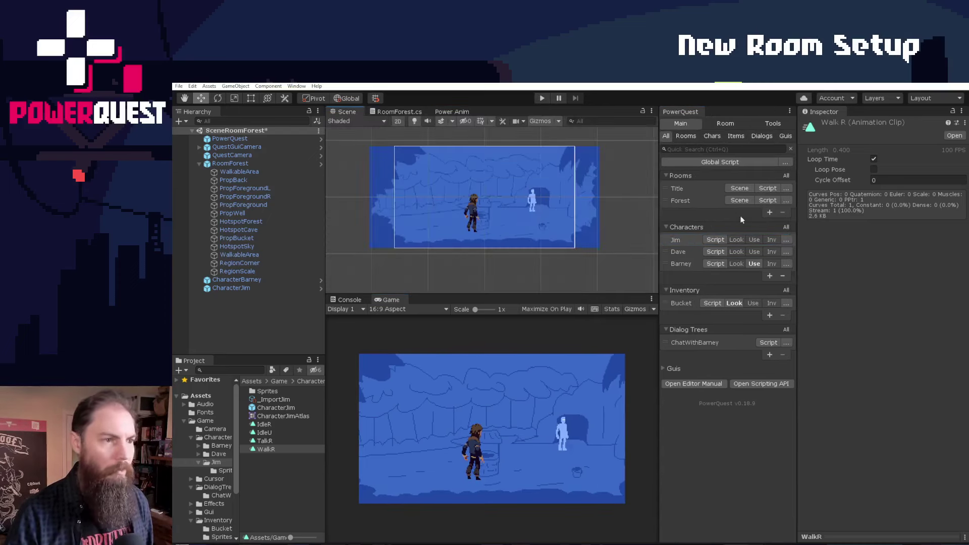
click(771, 212)
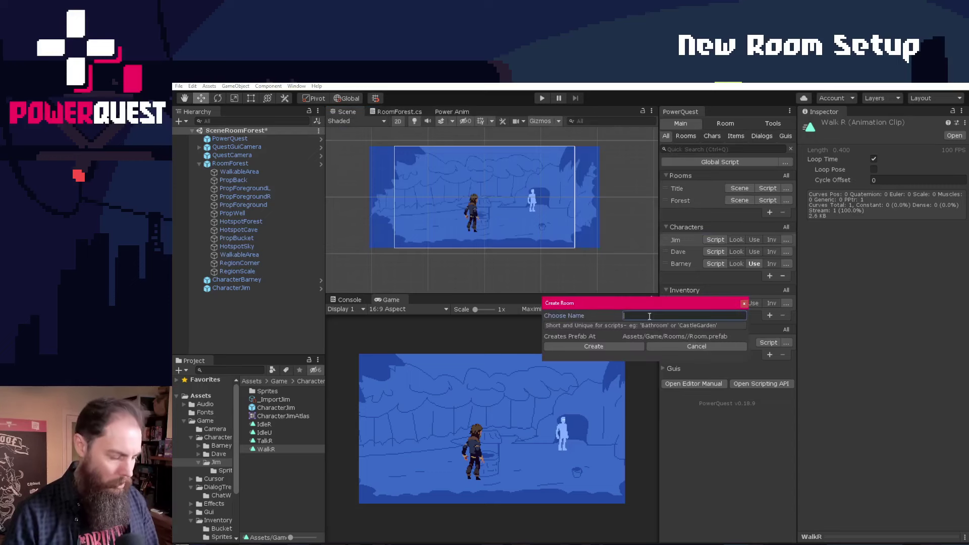
click(631, 346)
click(557, 335)
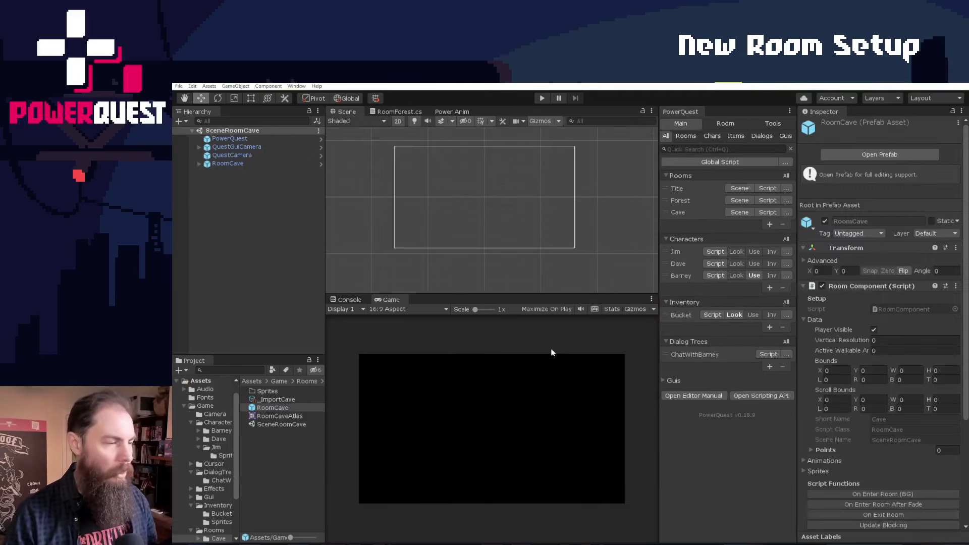
Step: Show the Cave room's contents and import RoomCave.png from the Art folder into the room's Sprites folder
click(717, 126)
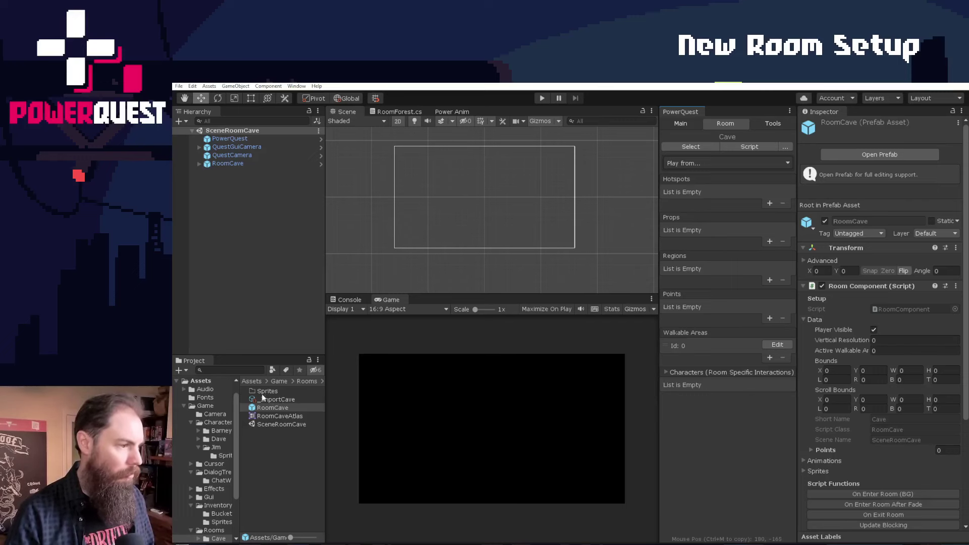
key(alt+Tab)
click(569, 360)
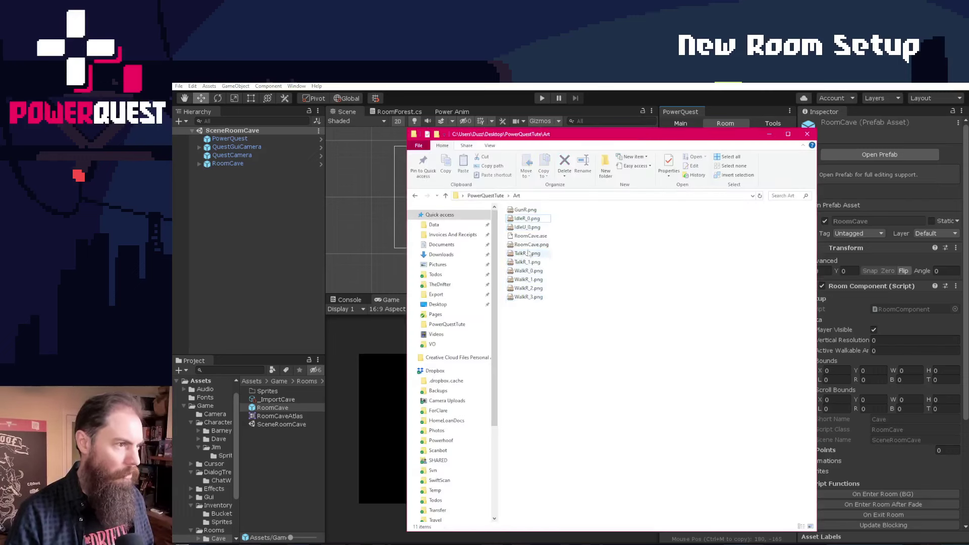
drag(525, 245, 265, 395)
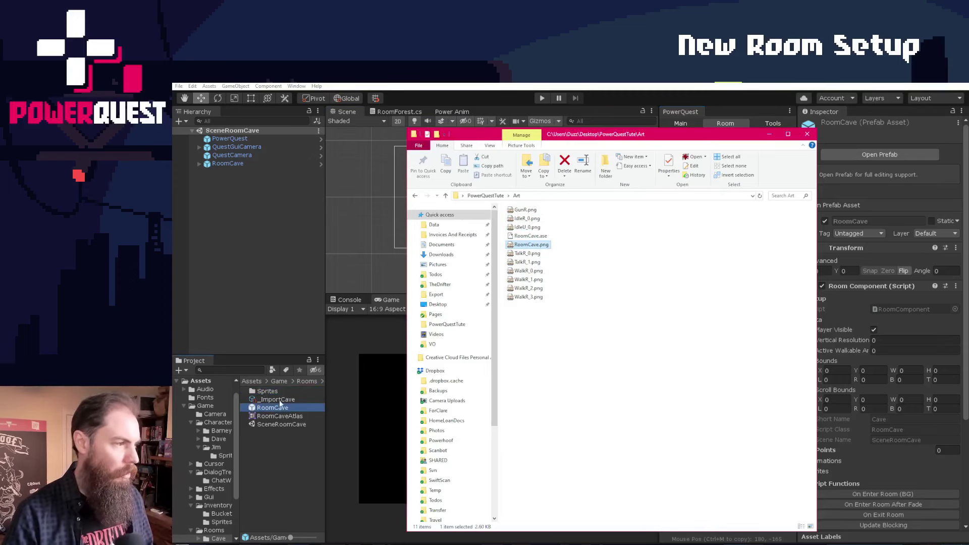
click(282, 472)
click(277, 393)
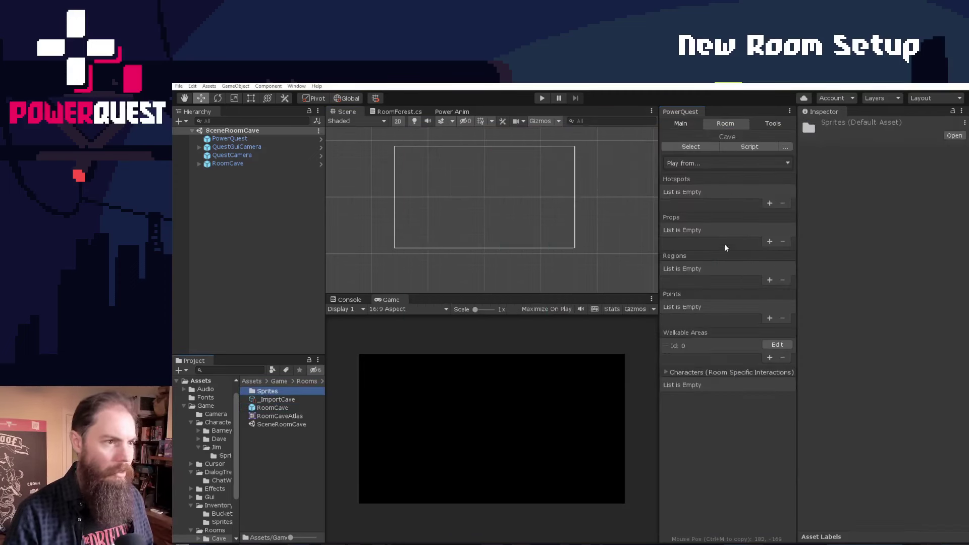
Step: Add a non-interactive prop named Bg to the Cave room
click(770, 241)
text(Bg)
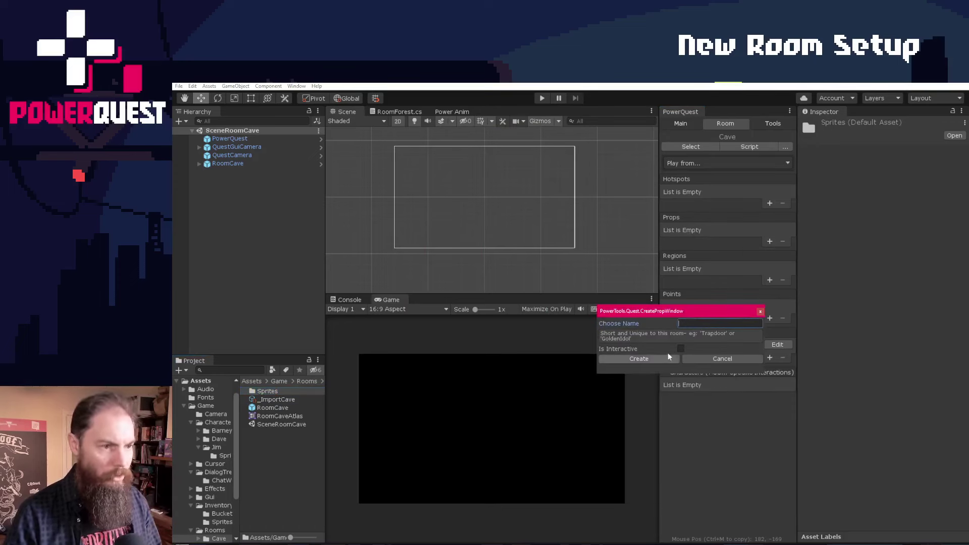
click(642, 358)
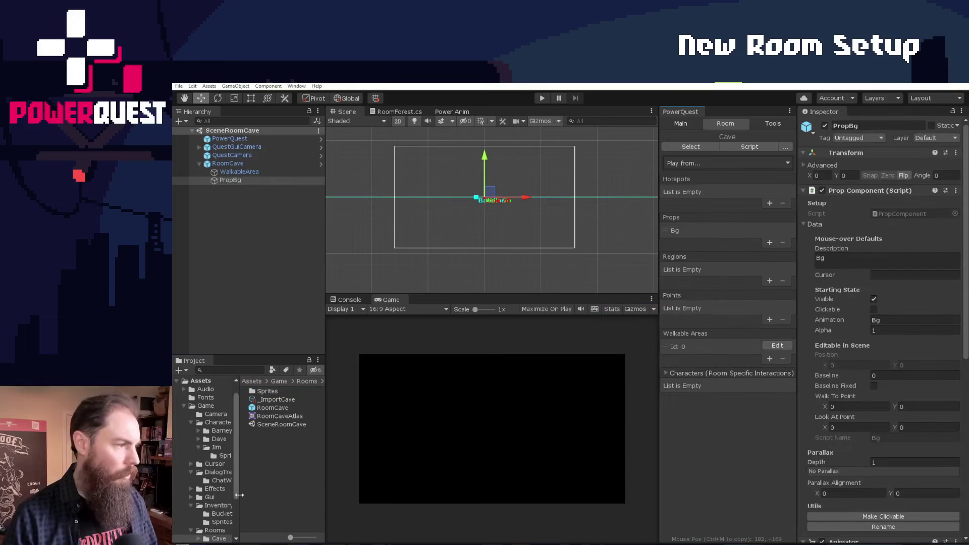
Step: Assign the RoomCave sprite from the Cave room's Sprites folder to the Bg prop's Sprite Renderer
scroll(216, 512, down, 2)
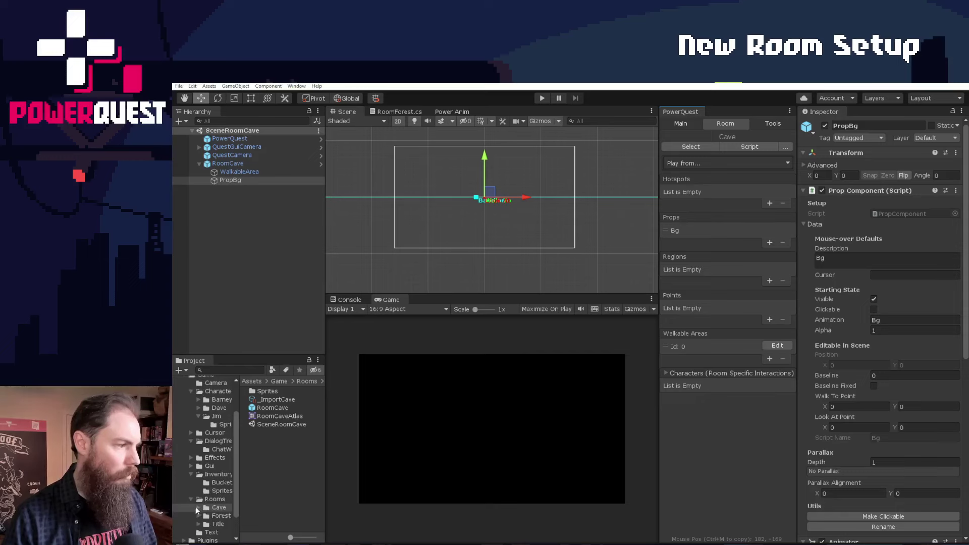
double_click(268, 391)
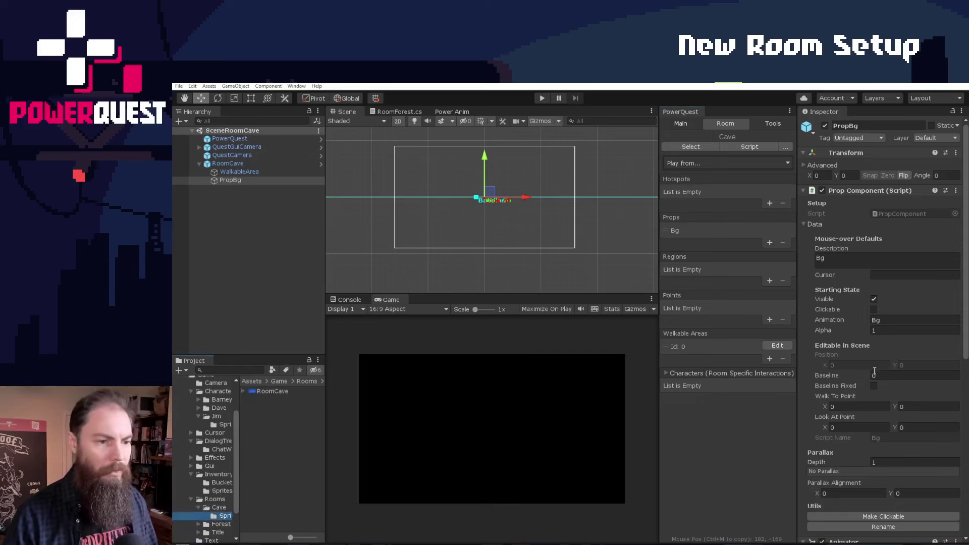
scroll(853, 399, down, 10)
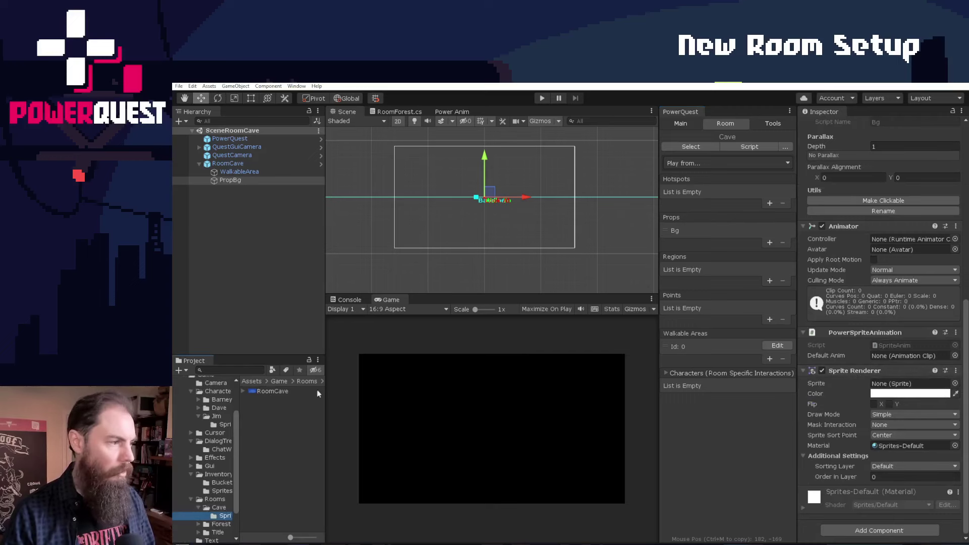
drag(275, 393, 903, 390)
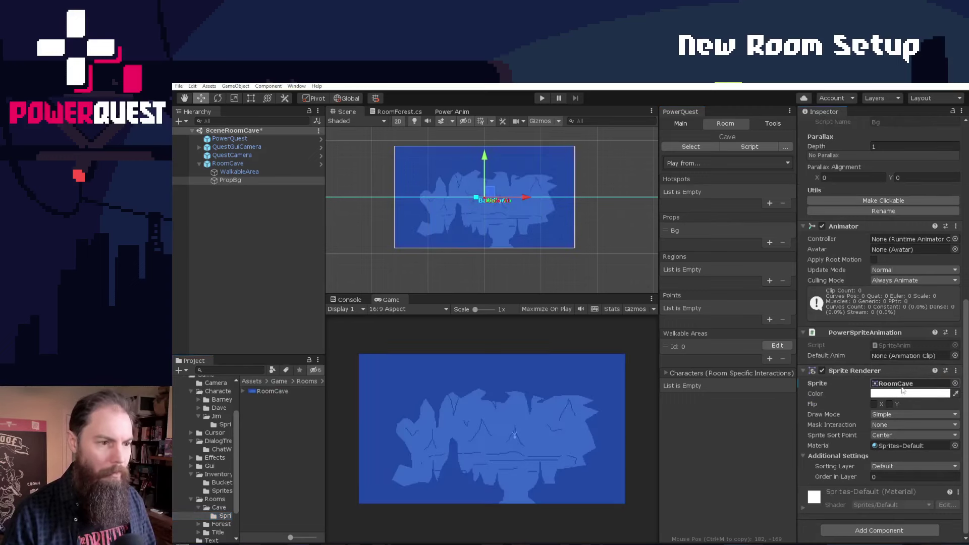
Step: Examine the Bg prop's starting animation name and its sprite settings
scroll(857, 420, up, 3)
scroll(857, 420, up, 3)
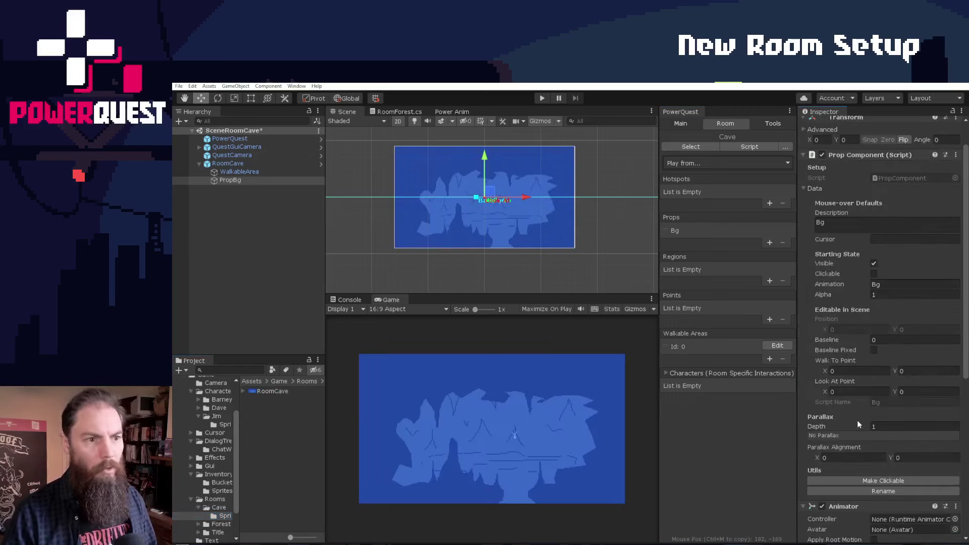
click(901, 285)
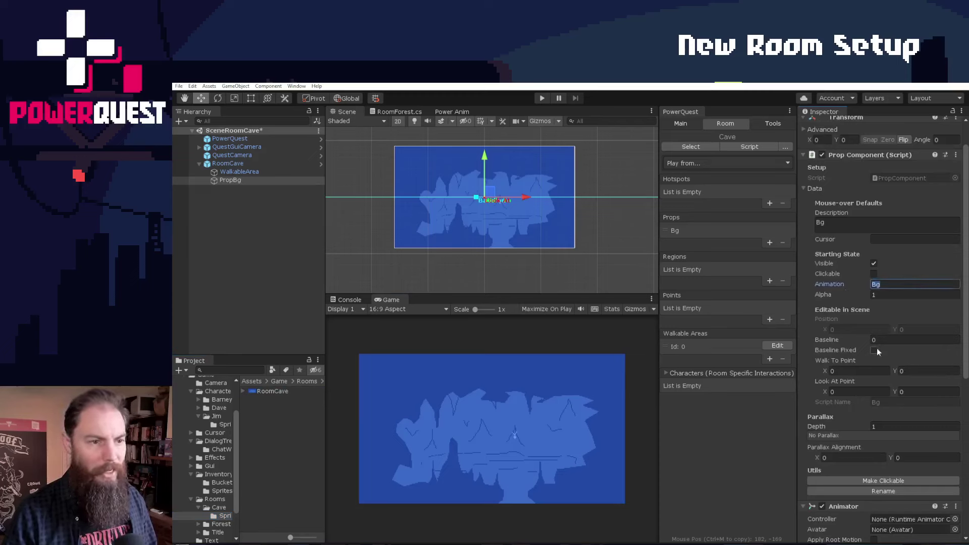
scroll(873, 354, down, 5)
scroll(873, 361, up, 5)
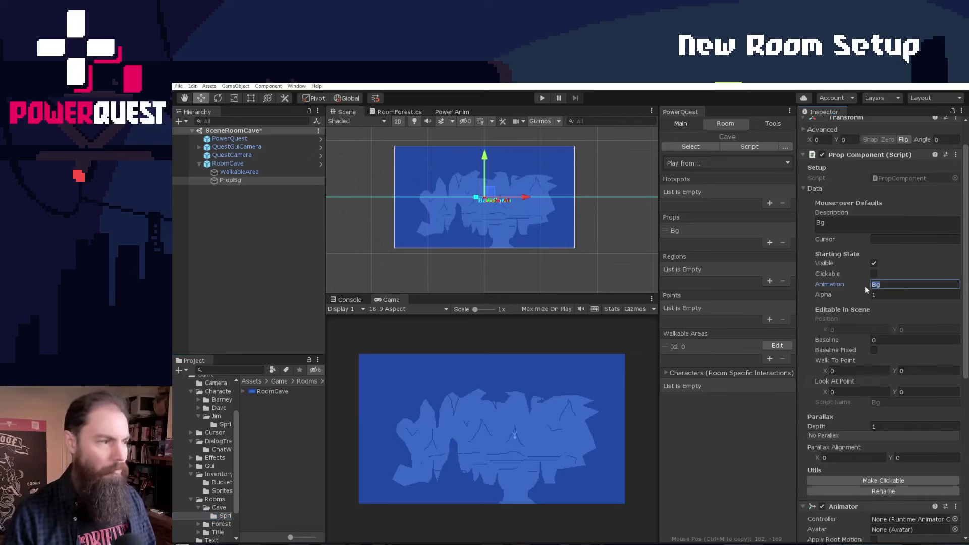
scroll(884, 375, down, 3)
scroll(883, 376, up, 3)
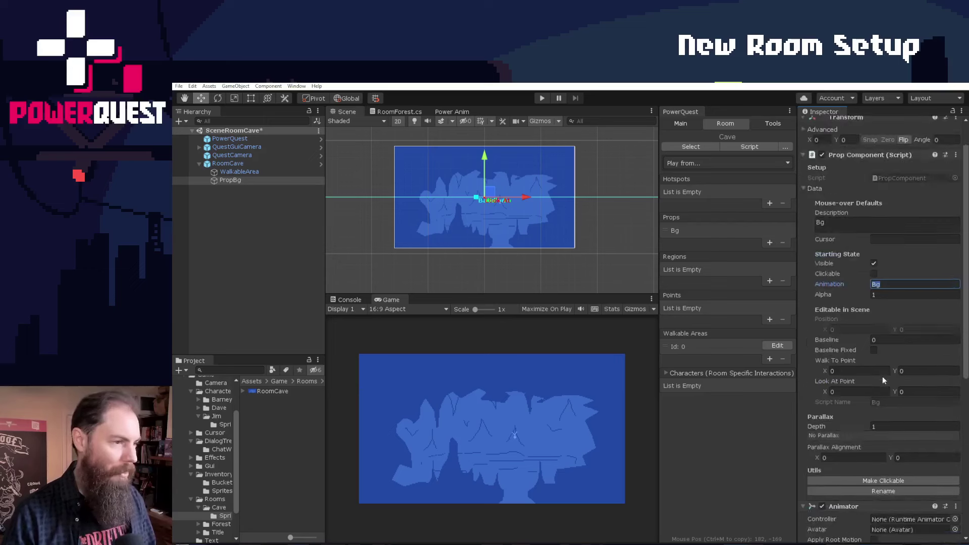
click(695, 234)
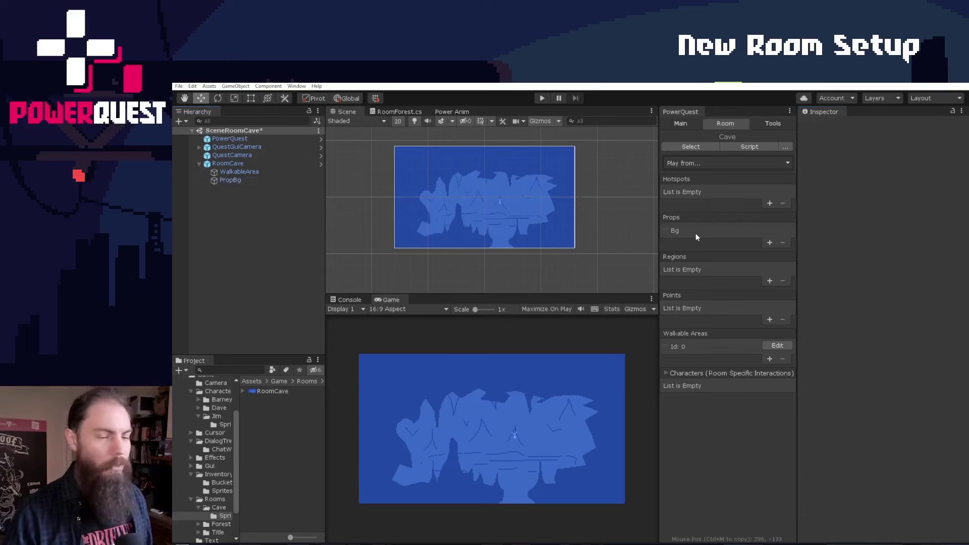
Step: Paint the Cave room's walkable area with the size 8 circle brush across the cave floor and down past the room's lower edge
click(695, 346)
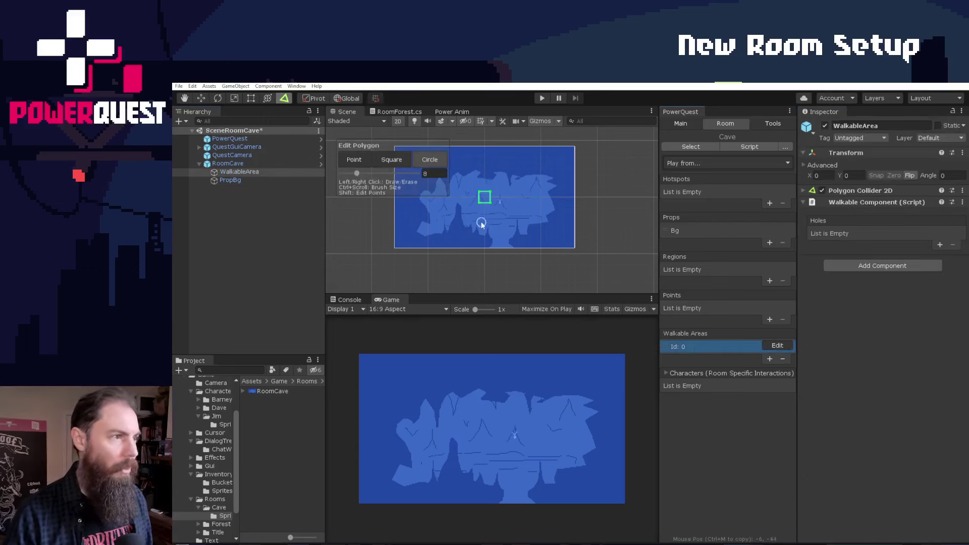
scroll(481, 225, up, 3)
scroll(500, 232, up, 2)
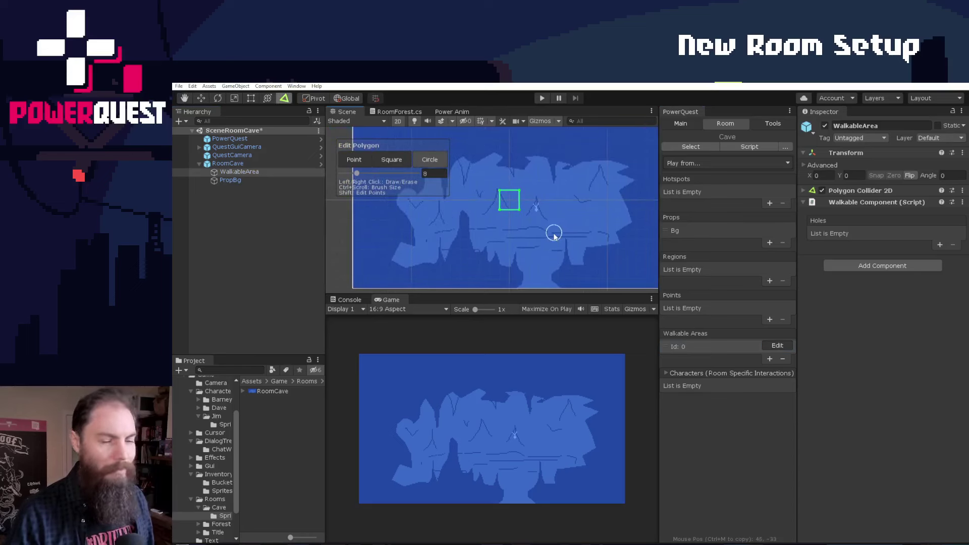
scroll(535, 242, up, 2)
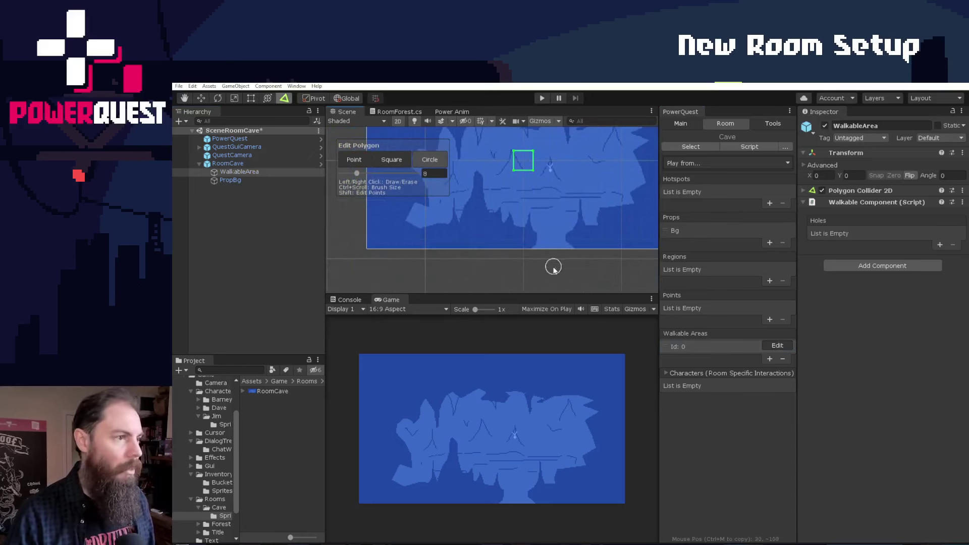
mouse_move(551, 257)
mouse_down()
mouse_move(549, 241)
mouse_move(508, 210)
mouse_move(435, 213)
mouse_move(606, 202)
mouse_move(535, 212)
mouse_move(522, 201)
mouse_move(478, 201)
mouse_up()
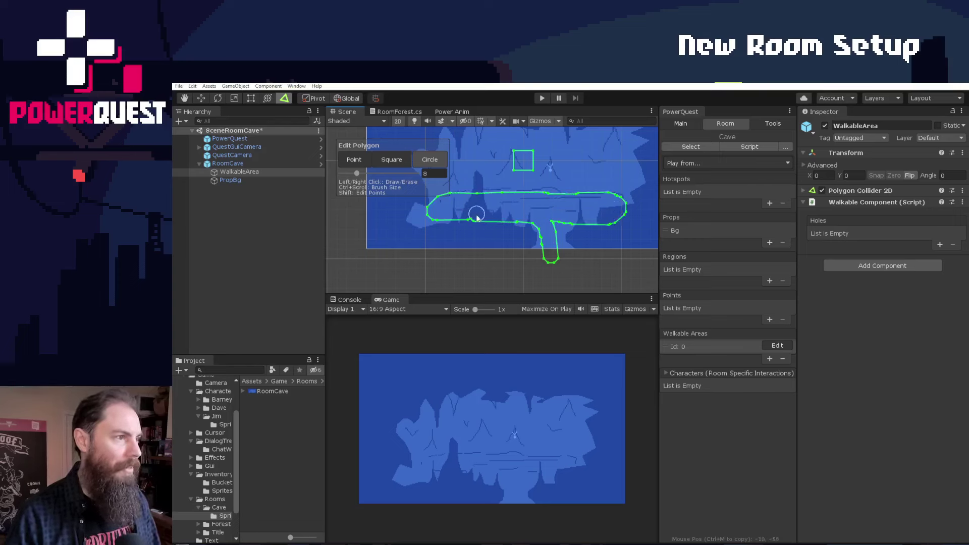
Step: Erase the leftover default square from the walkable area and extend its left end further along the cave floor
key(shift)
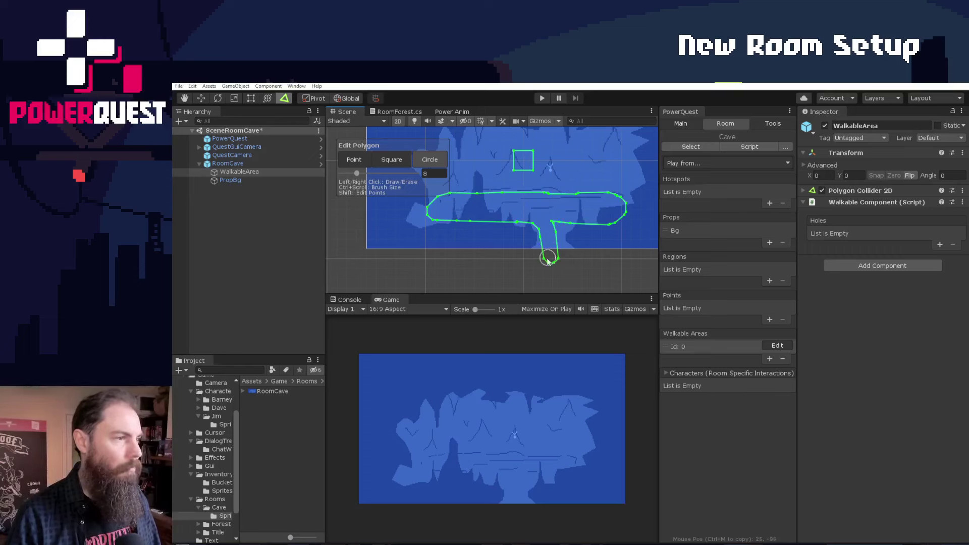
mouse_move(540, 158)
right_down()
mouse_move(494, 158)
mouse_move(508, 181)
right_up()
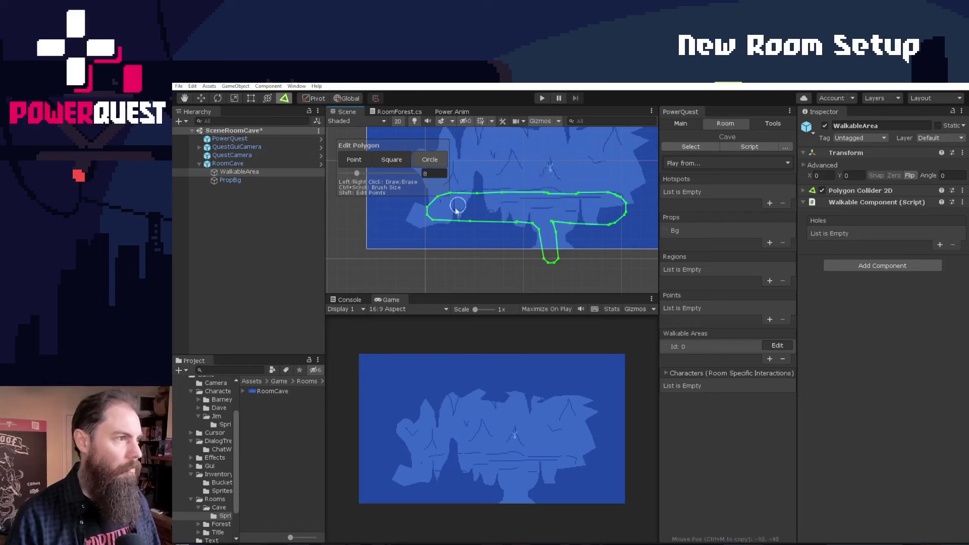
drag(440, 214, 426, 216)
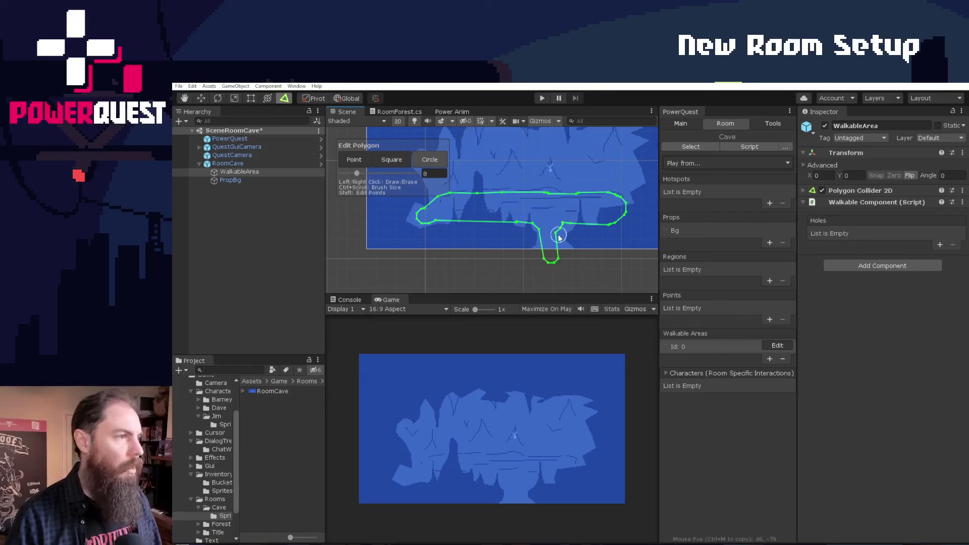
Step: Smooth the walkable area's outline around the junction with the exit passage and finish editing its shape
scroll(493, 217, up, 3)
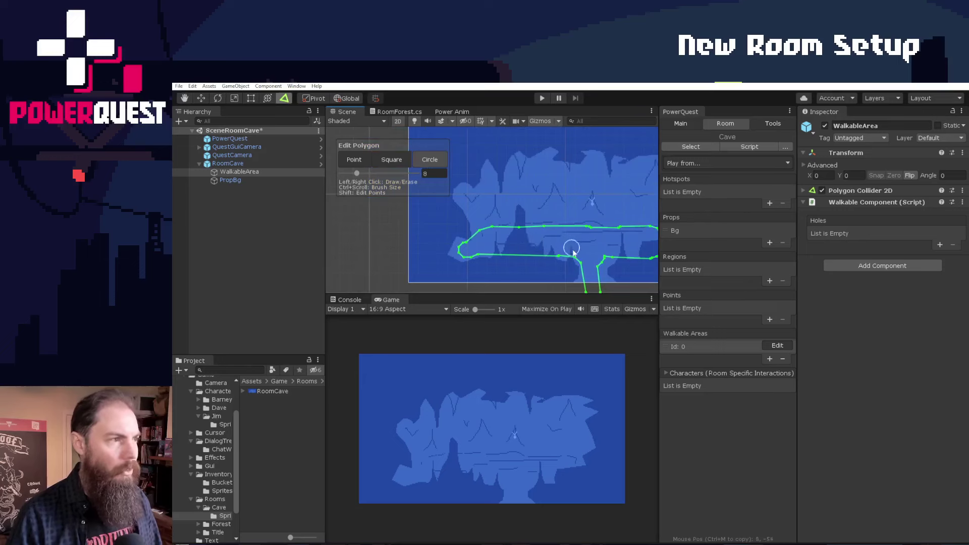
scroll(487, 236, down, 3)
scroll(487, 236, up, 5)
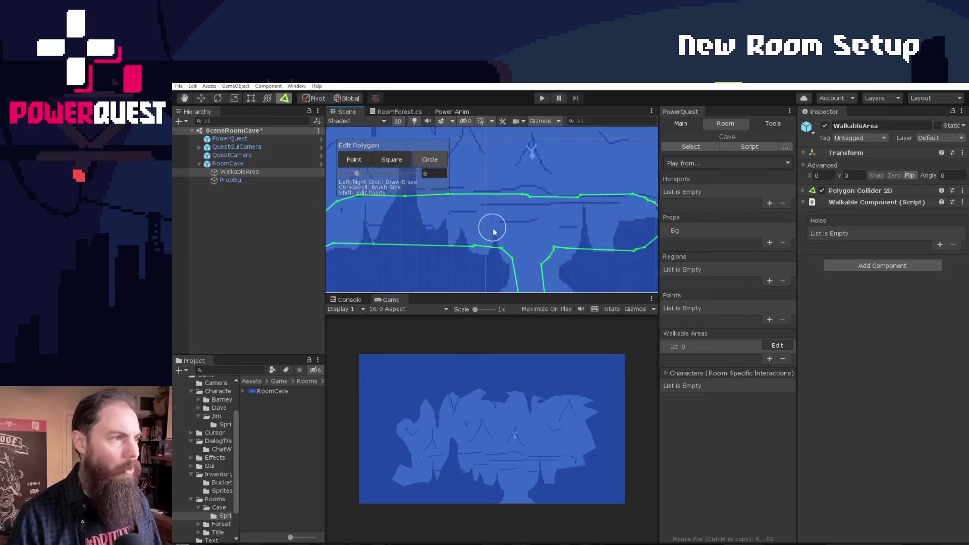
ctrl+scroll(496, 223, down, 4)
mouse_move(495, 217)
mouse_down()
mouse_move(523, 216)
mouse_move(487, 222)
mouse_move(528, 222)
mouse_up()
mouse_move(528, 222)
right_down()
mouse_move(480, 221)
mouse_move(505, 214)
mouse_move(548, 226)
mouse_move(529, 223)
right_up()
scroll(530, 222, down, 4)
click(776, 347)
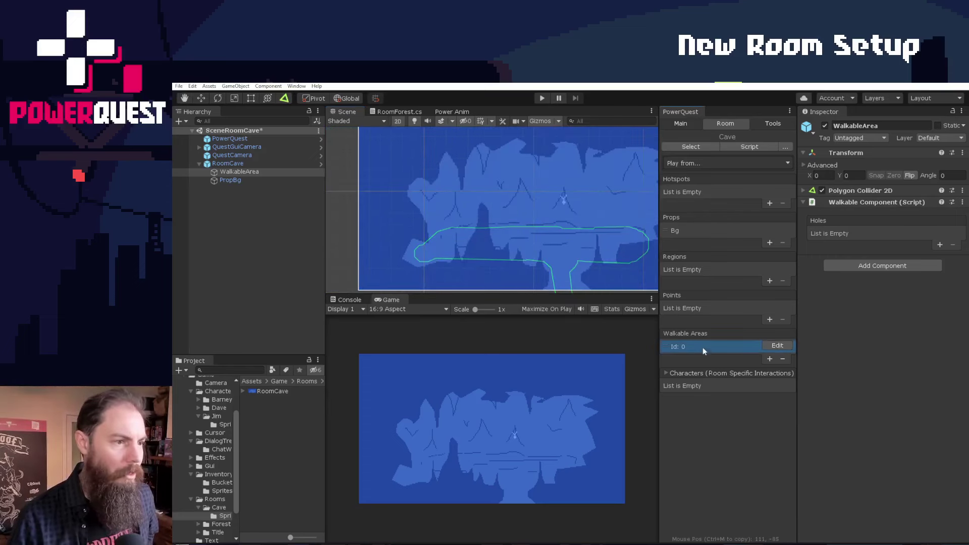
Step: Add a hotspot named Rock to the Cave room
click(770, 203)
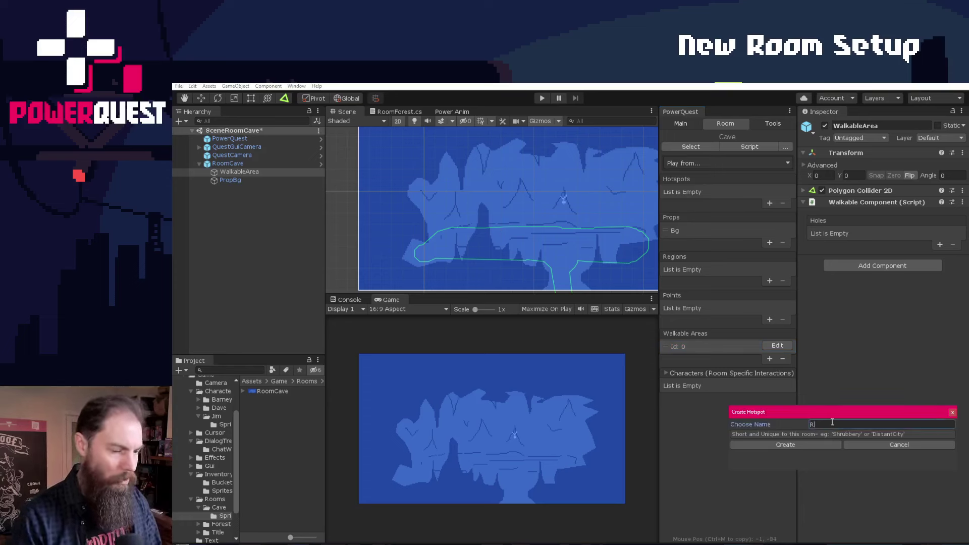
text(S)
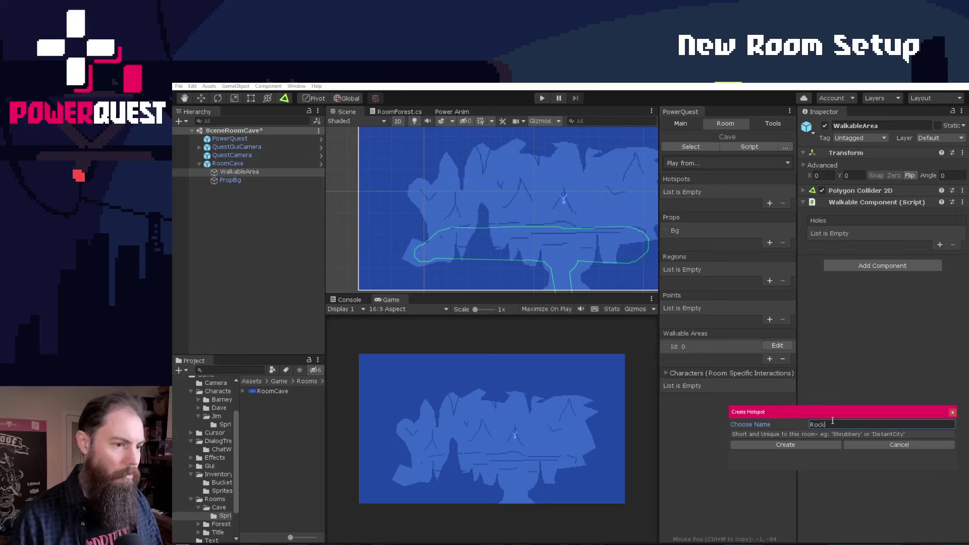
click(783, 444)
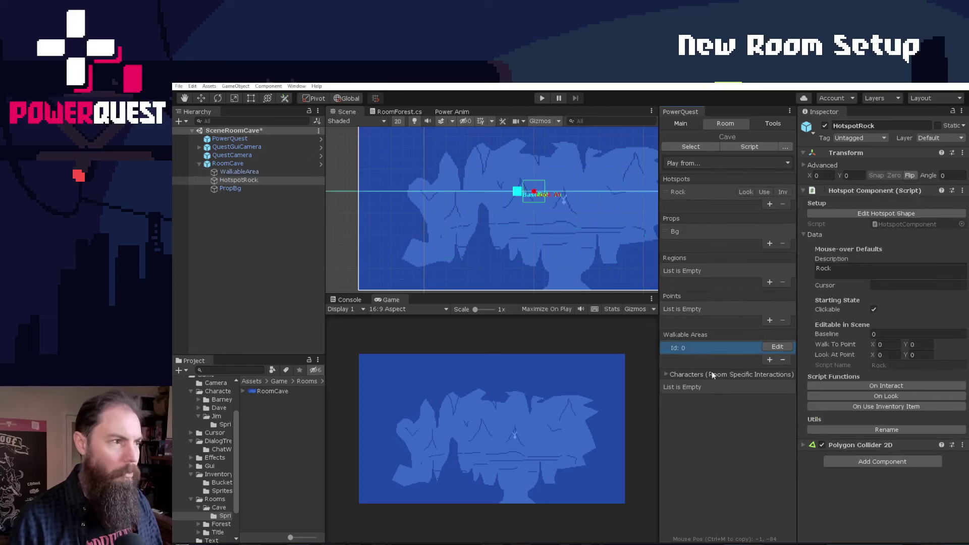
Step: Paint the Rock hotspot's shape over the tall stalagmite, refine it with the size 5 circle brush and erase the default square
click(861, 214)
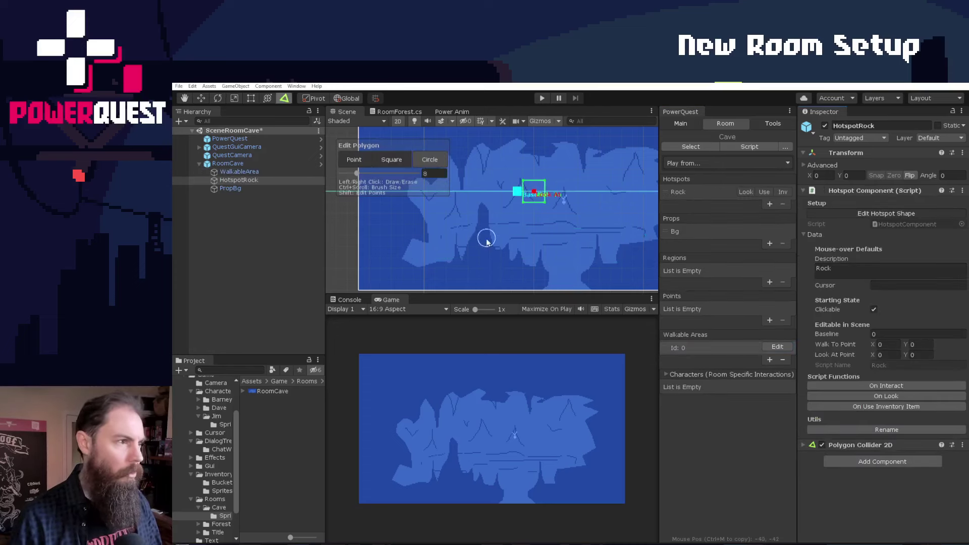
mouse_move(482, 210)
mouse_down()
mouse_move(465, 258)
mouse_move(485, 260)
mouse_move(480, 245)
mouse_up()
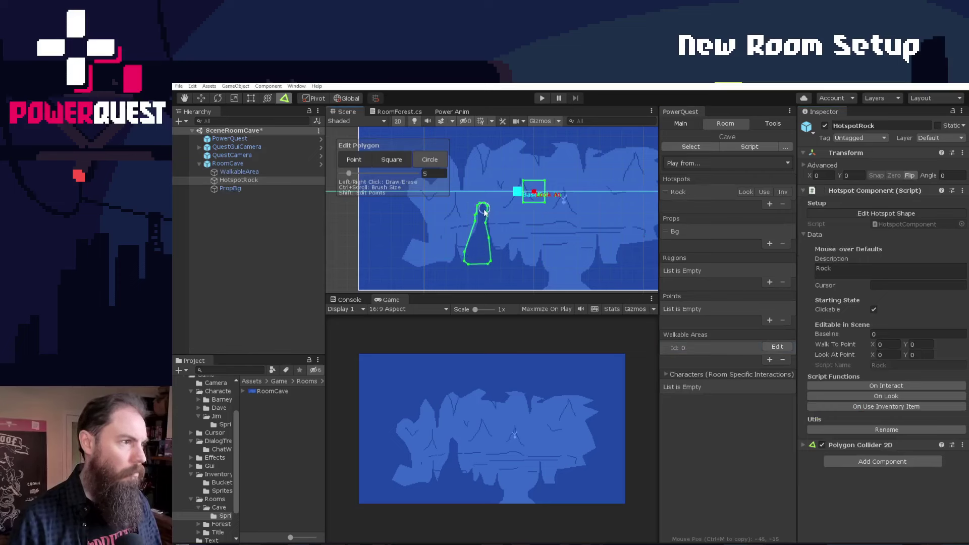
drag(484, 212, 484, 248)
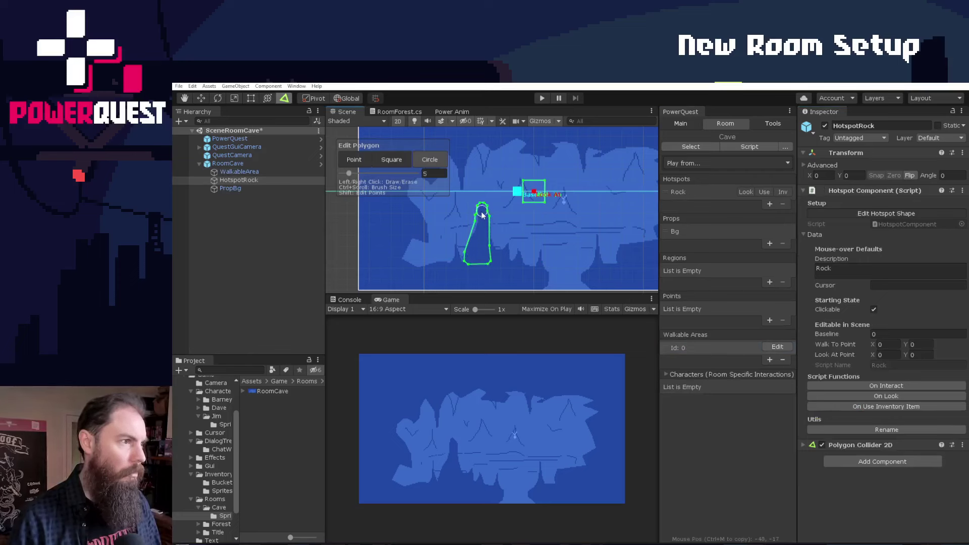
key(shift)
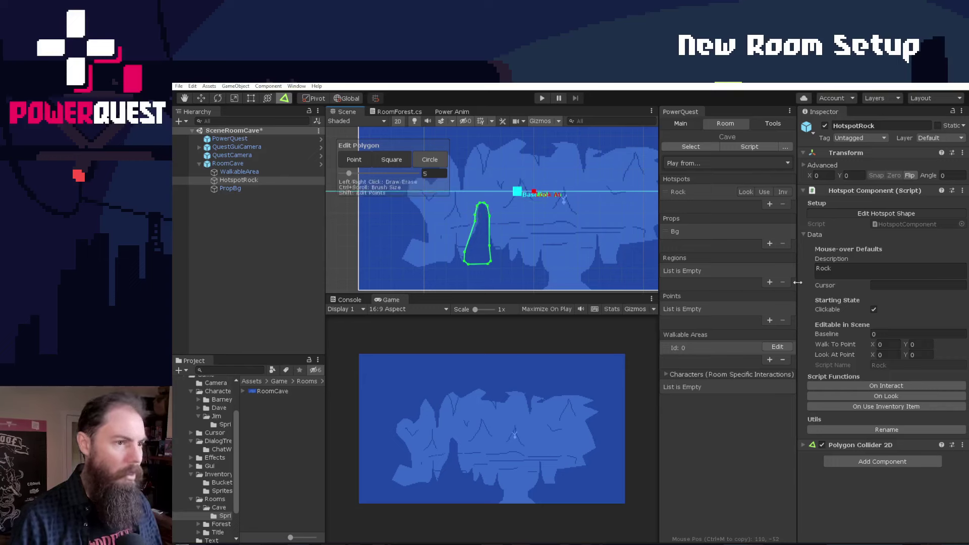
click(865, 212)
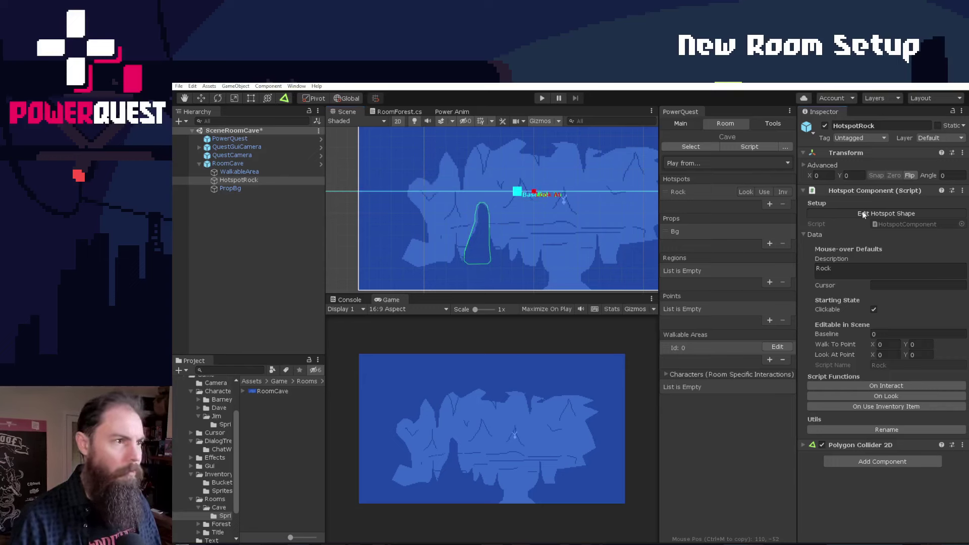
Step: Change the Rock hotspot's description to Stalagmite
click(851, 269)
text(Stalag)
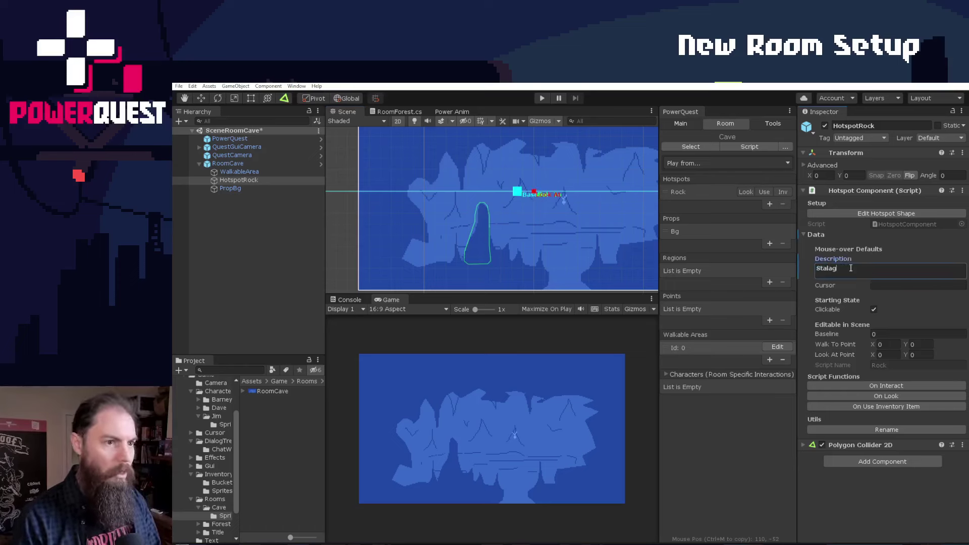
text(mite)
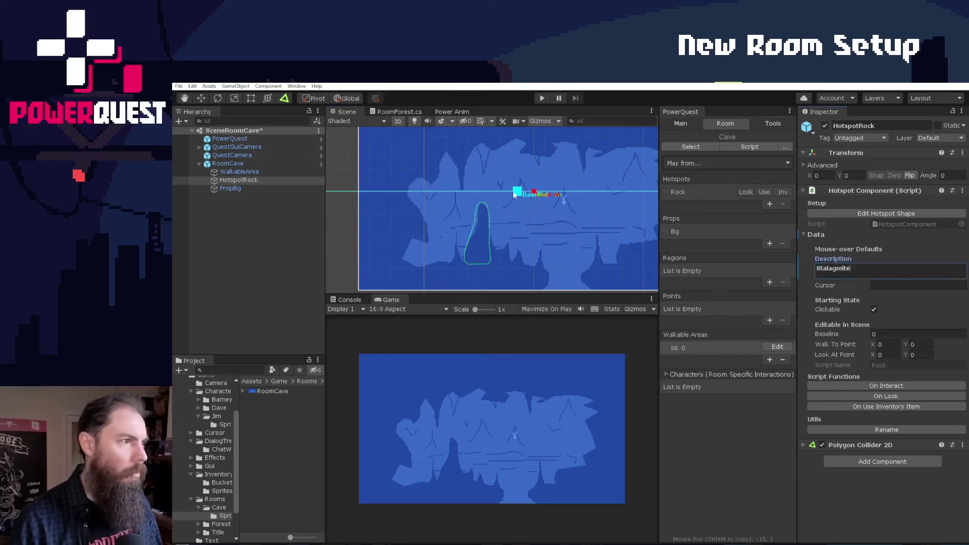
Step: Place the Rock hotspot's baseline at -64, its look-at point at about (-51, -77) and its walk-to point at about (-41, -59)
drag(515, 193, 516, 262)
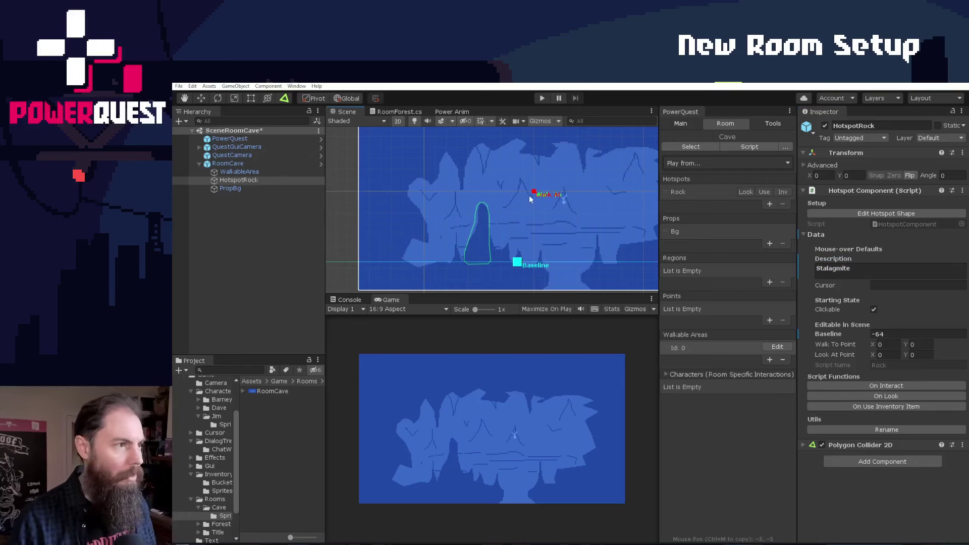
drag(534, 192, 479, 260)
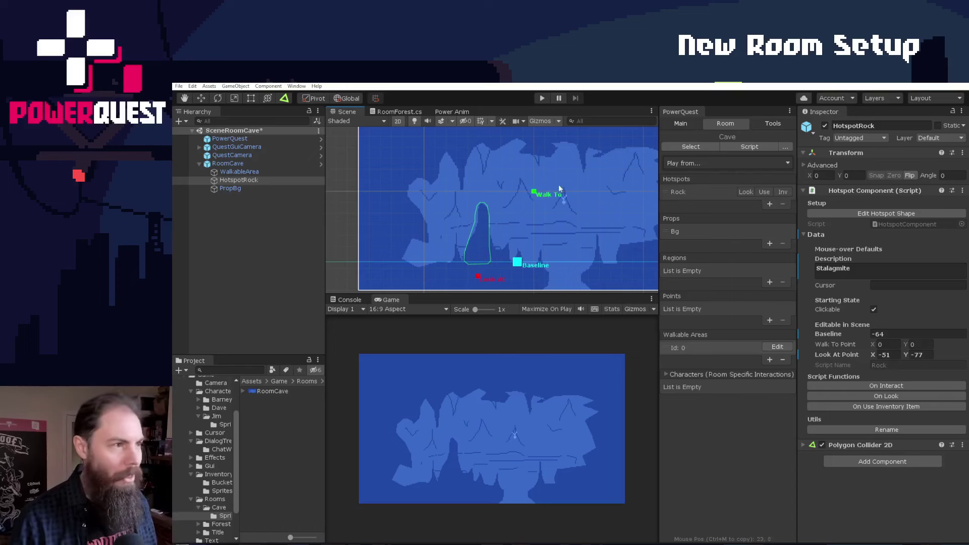
drag(534, 192, 490, 257)
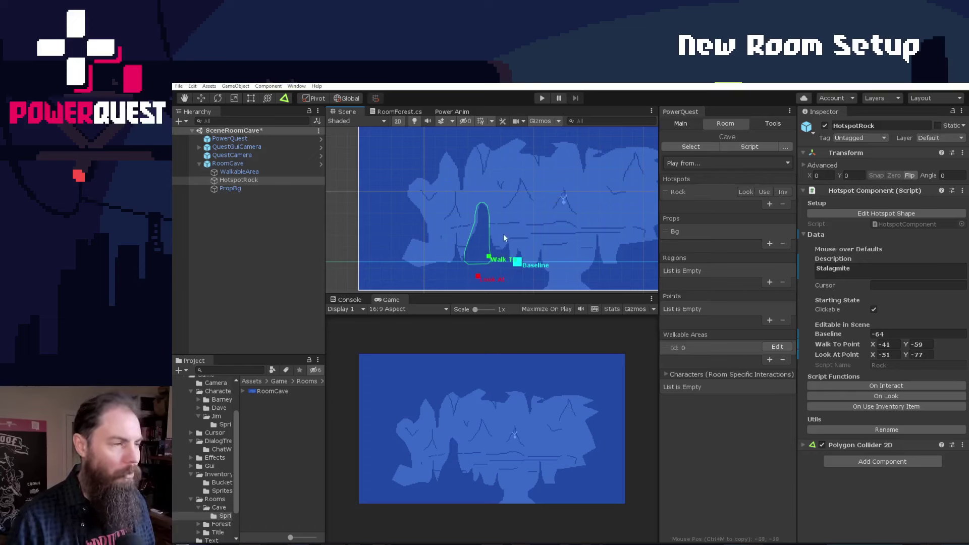
Step: Add a hotspot named Exit to the Cave room
click(769, 204)
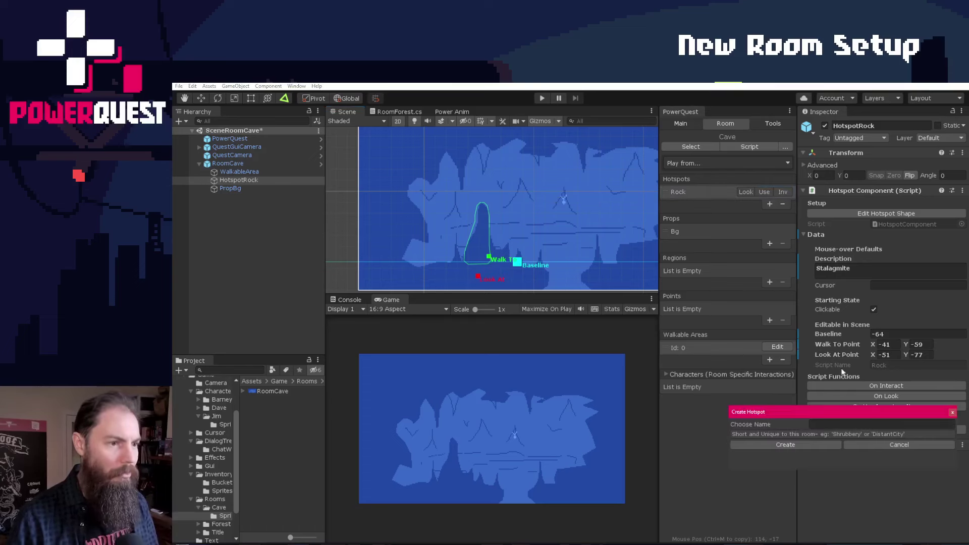
text(Exit)
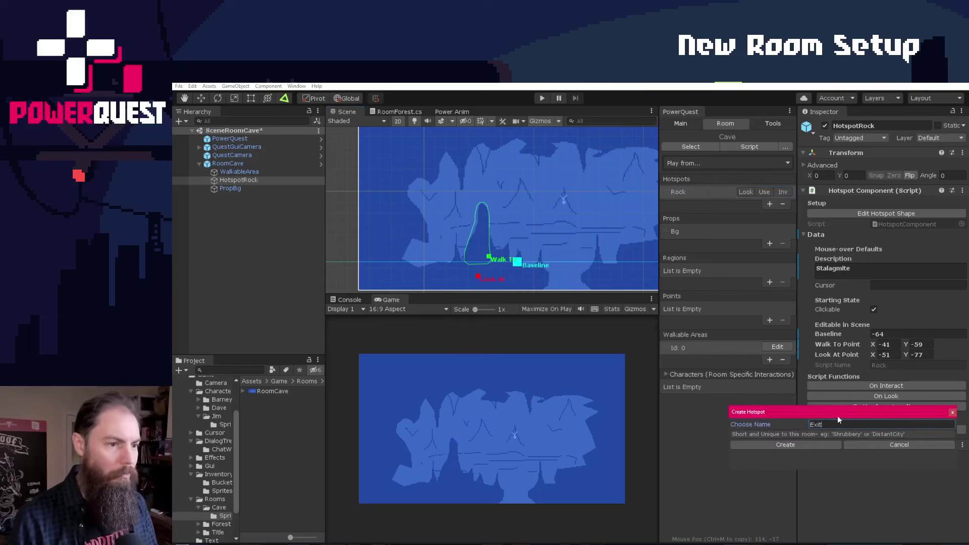
click(785, 445)
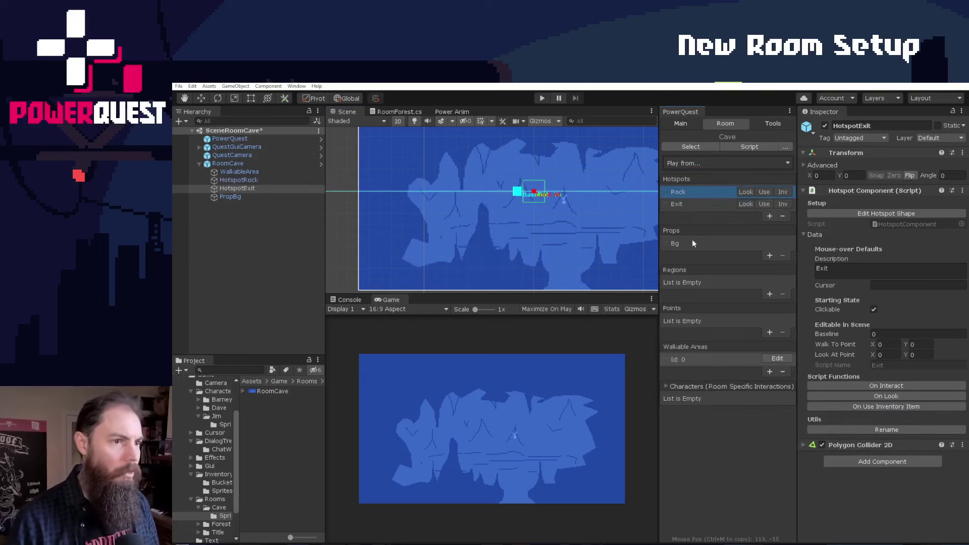
Step: Paint the Exit hotspot's shape over the lower passage with the size 15 square brush and erase the default square
click(887, 213)
click(404, 165)
middle_drag(531, 258, 520, 216)
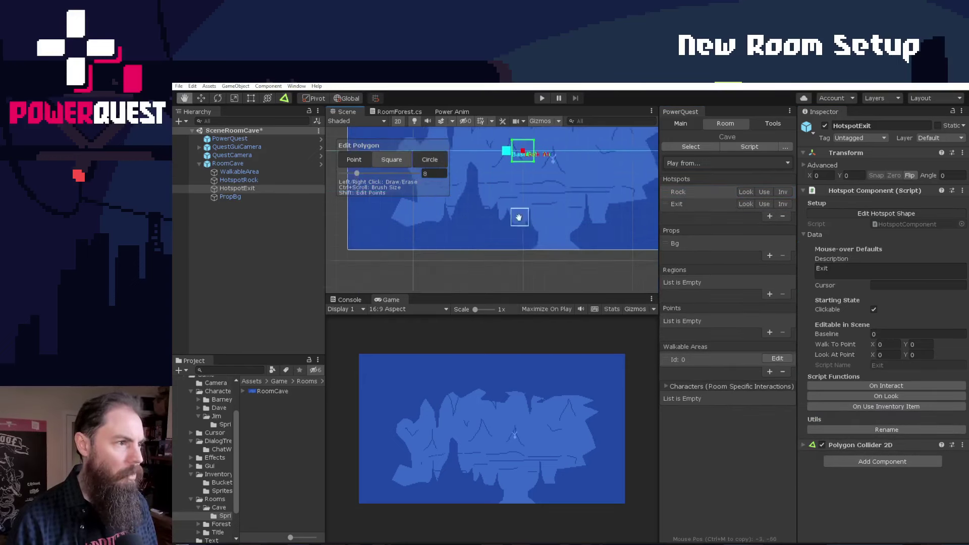
ctrl+scroll(557, 259, up, 3)
ctrl+scroll(557, 262, up, 4)
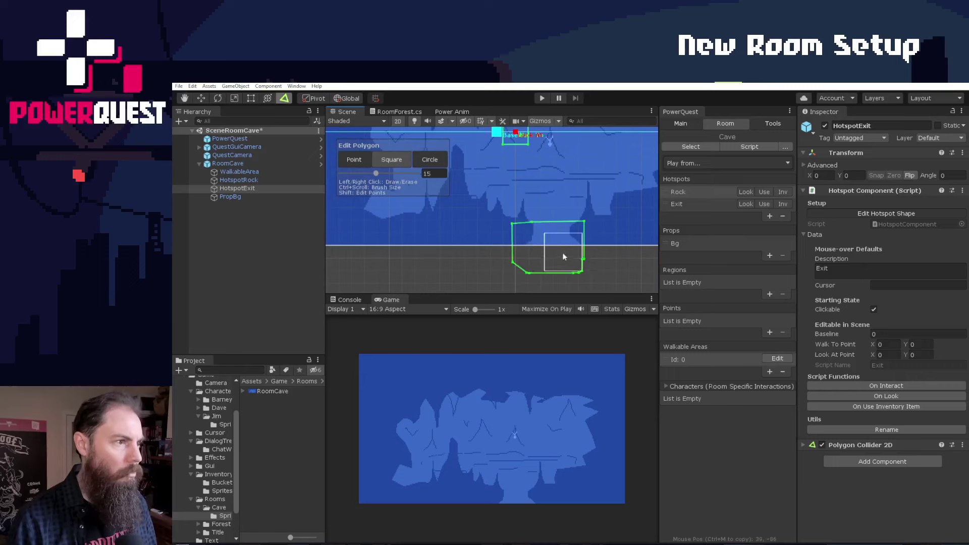
middle_drag(538, 177, 534, 200)
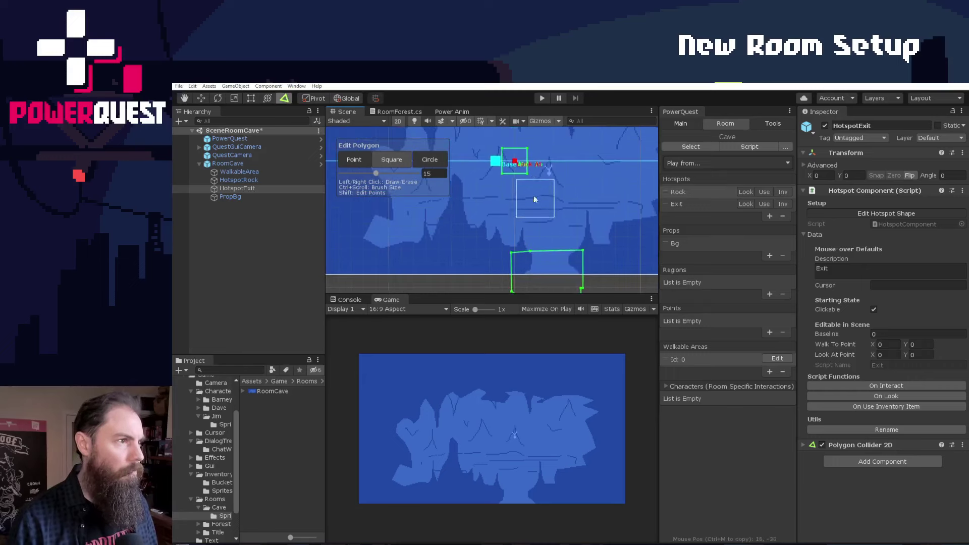
right_click(506, 164)
click(891, 214)
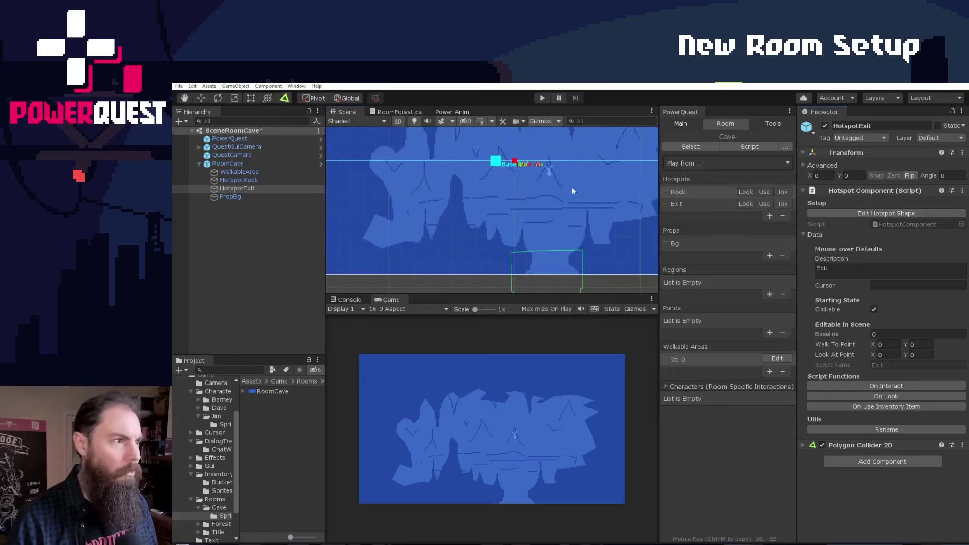
Step: Place the Exit hotspot's look-at point at about (33, -112) and its walk-to point at about (27, -80) in the passage
drag(514, 164, 560, 264)
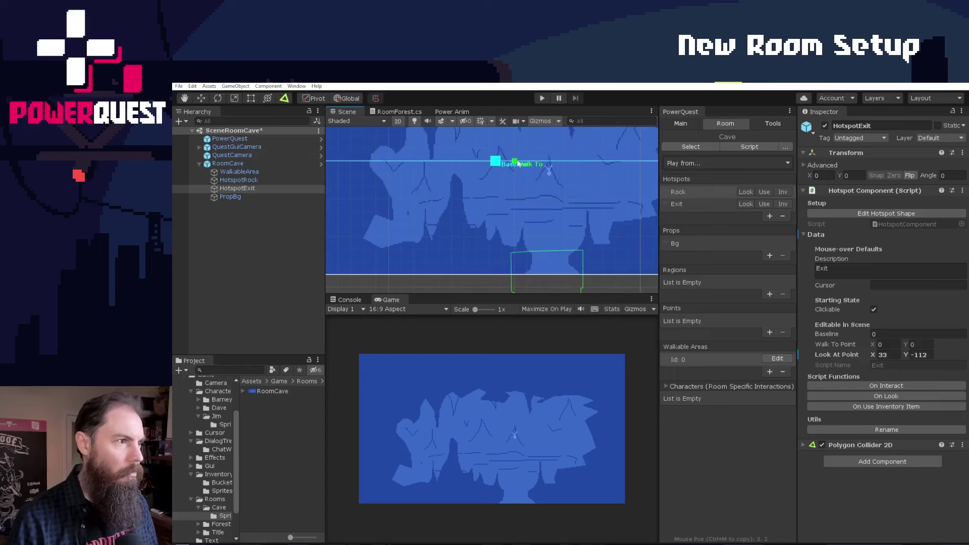
drag(519, 164, 553, 264)
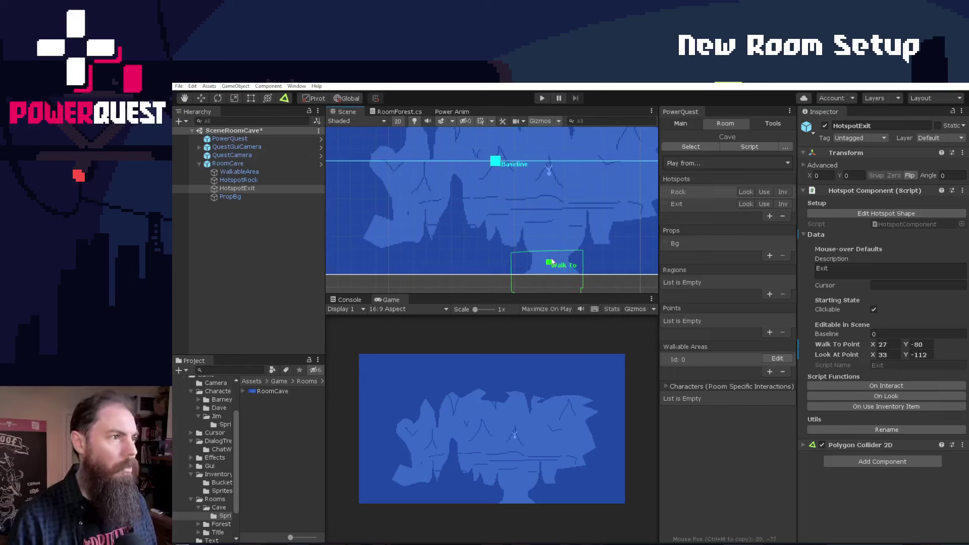
scroll(557, 248, down, 2)
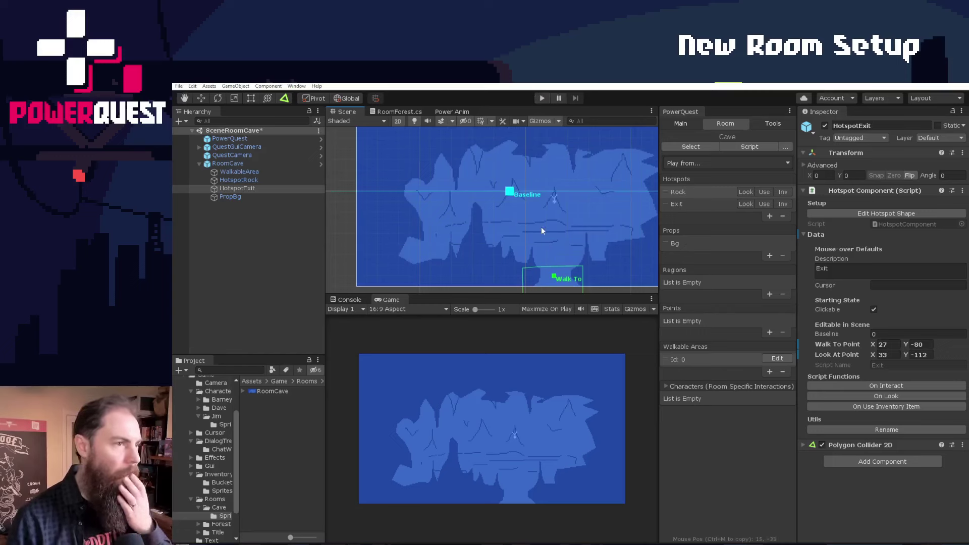
Step: Run the game from the Cave room and set the game view to Free Aspect
click(542, 99)
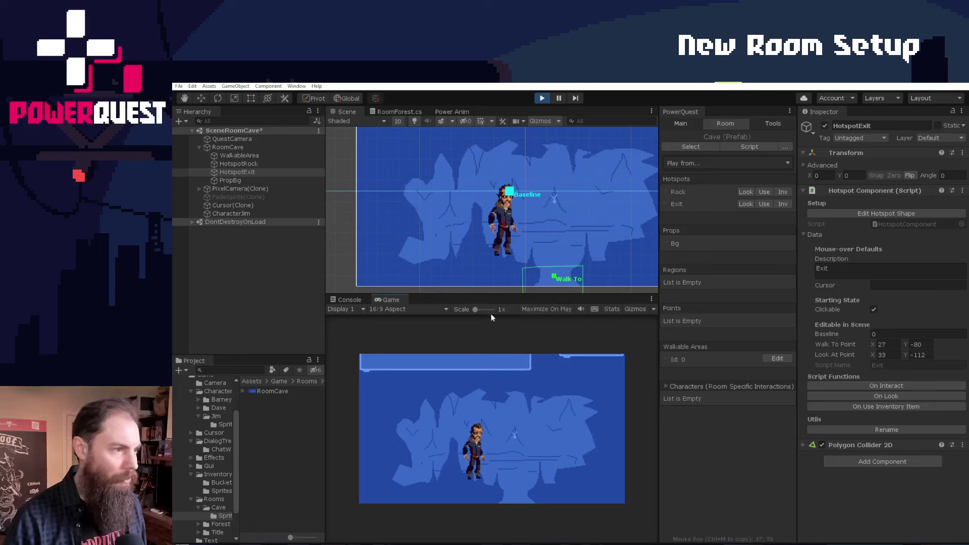
click(400, 313)
click(302, 310)
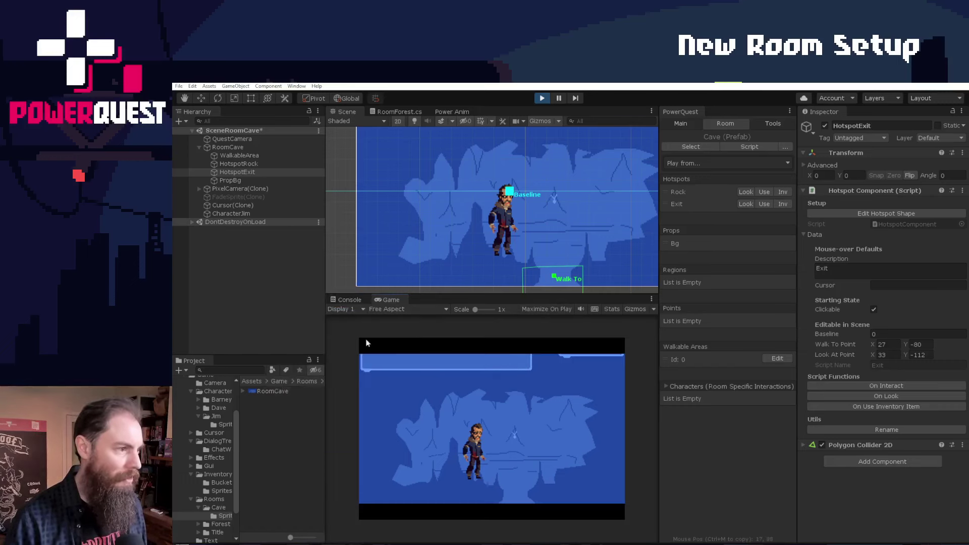
Step: Test the Cave room by walking Jim around the walkable area and interacting with the stalagmite hotspot
click(581, 508)
click(634, 475)
click(473, 445)
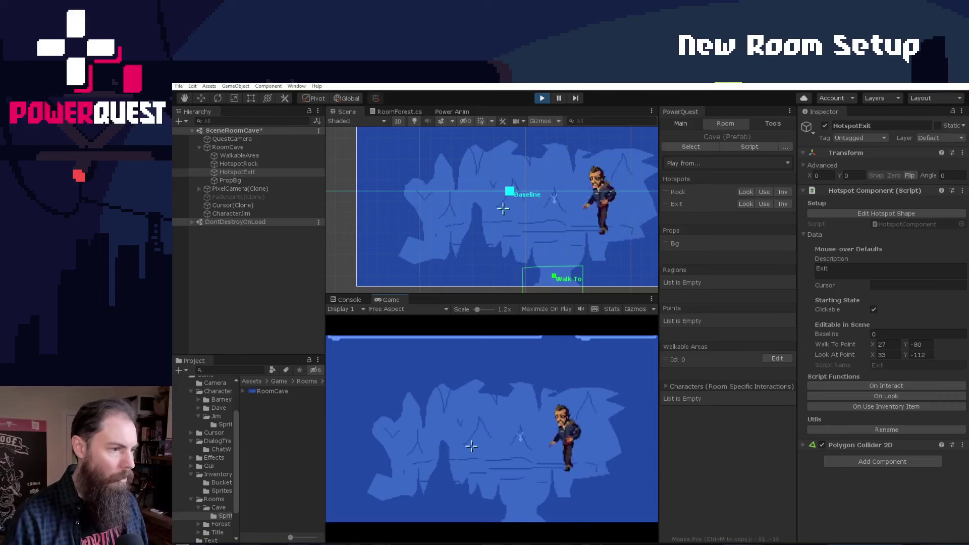
click(408, 496)
click(380, 480)
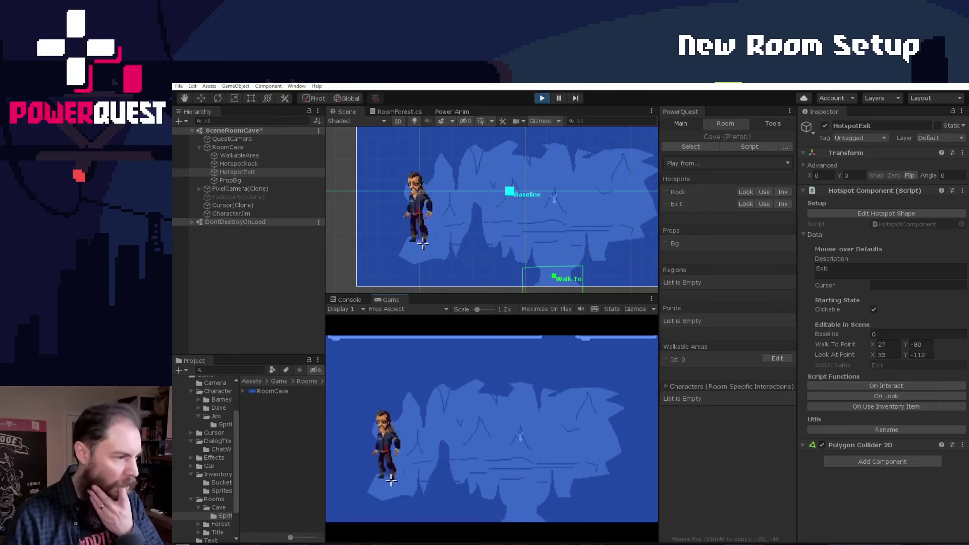
click(438, 470)
click(515, 480)
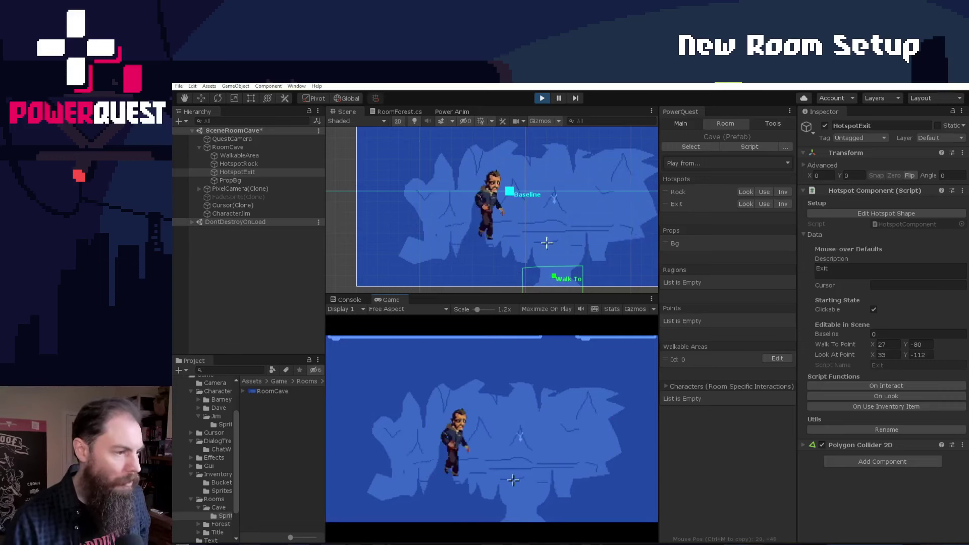
click(445, 476)
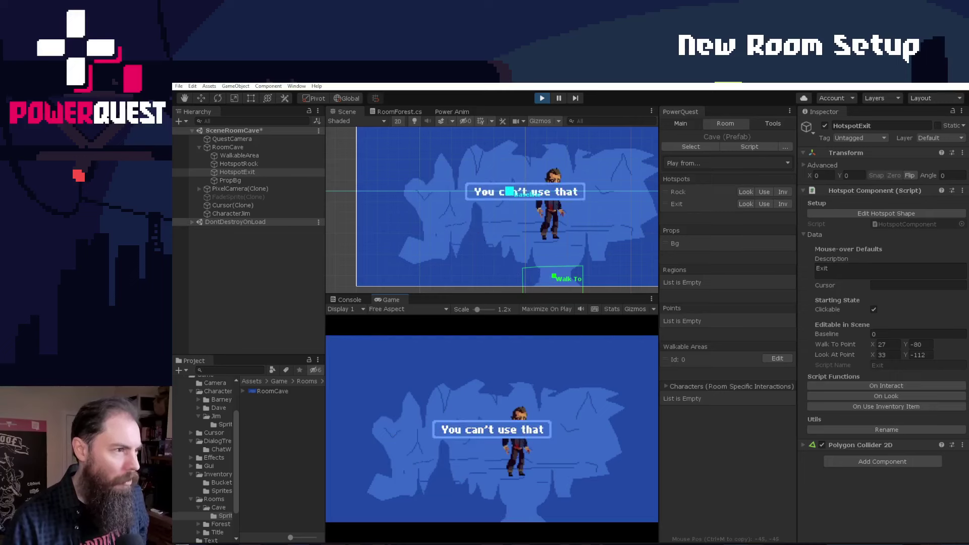
Step: Stop the running game and return to the Scene view with the whole Cave room in sight
click(391, 111)
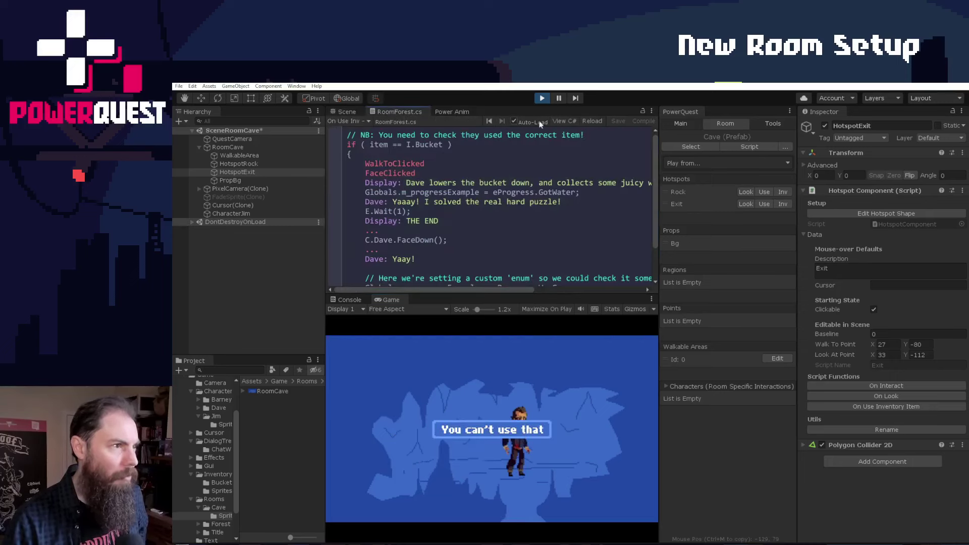
key(ctrl+p)
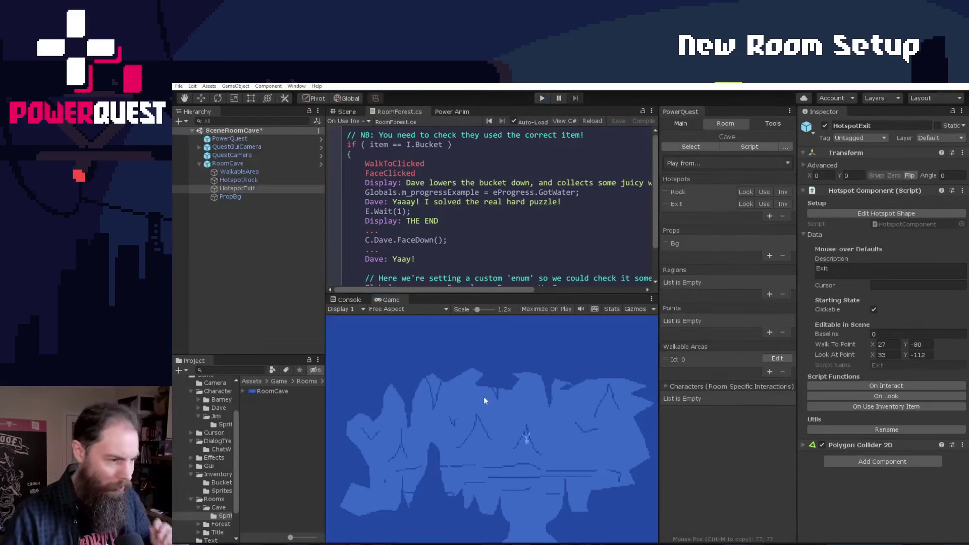
click(444, 111)
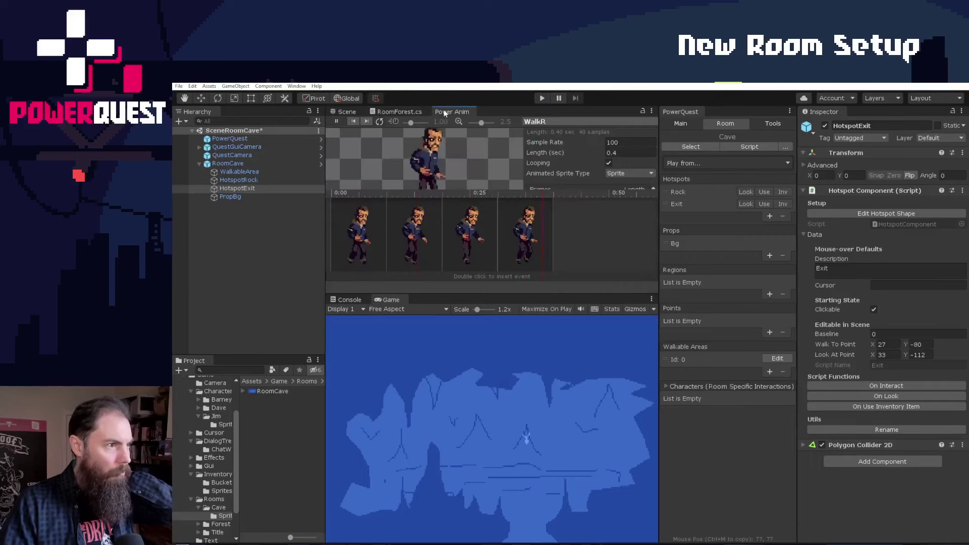
click(350, 113)
middle_drag(533, 231, 496, 221)
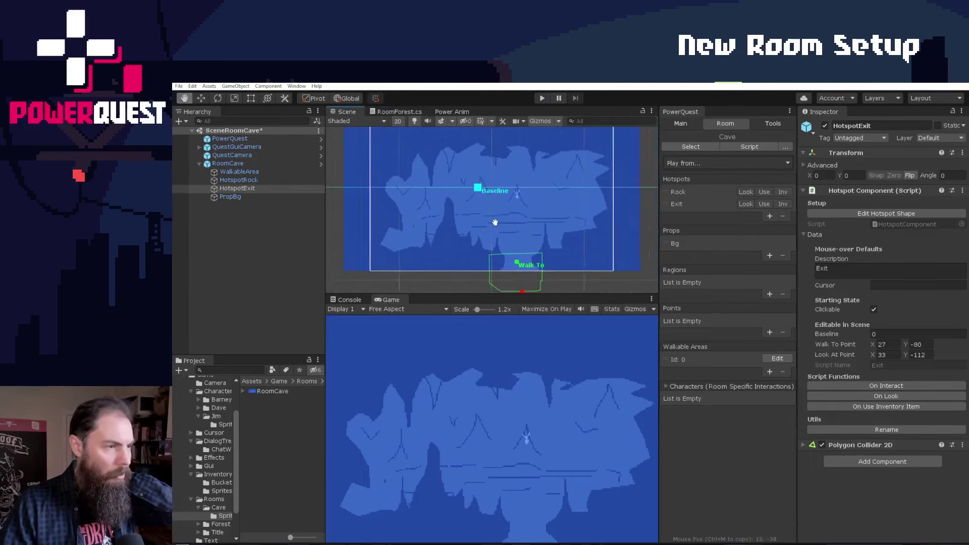
scroll(498, 224, down, 3)
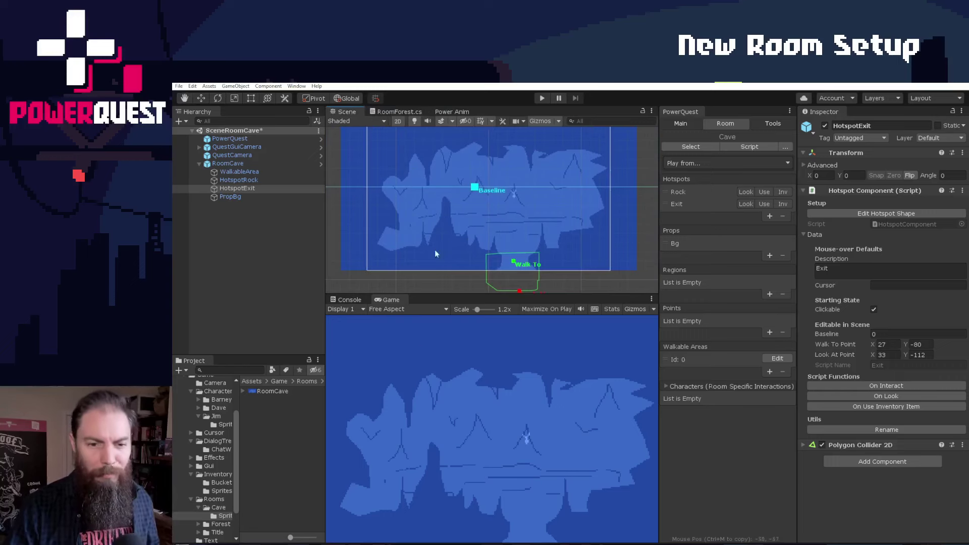
Step: Set the source image file of the Cave room's _ImportCave asset to RoomCave.ase from the PowerQuestTute Art folder
click(215, 511)
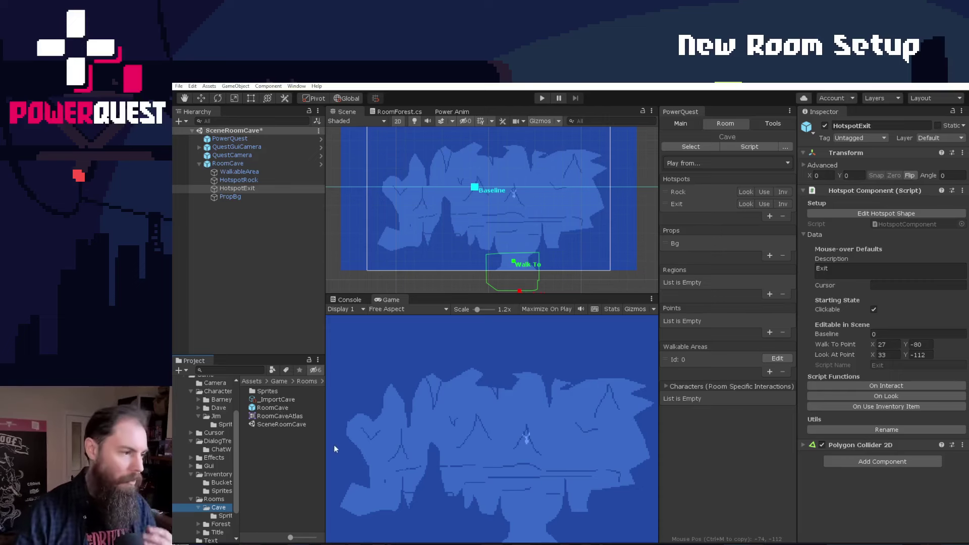
click(277, 399)
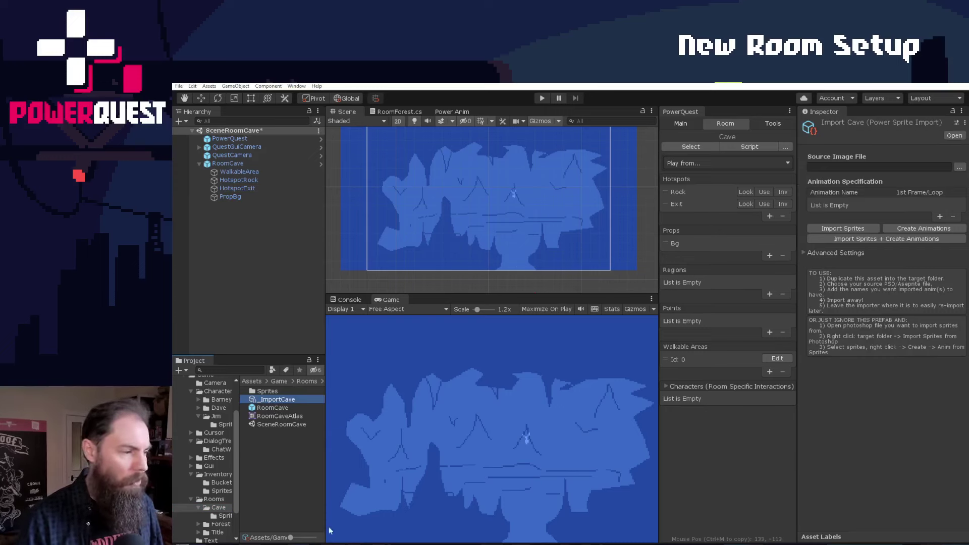
click(960, 168)
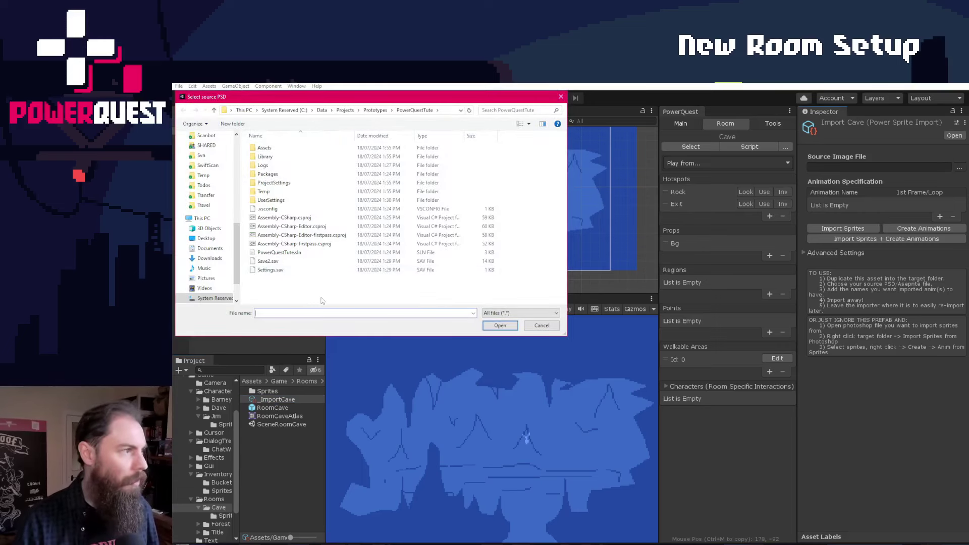
key(alt+Tab)
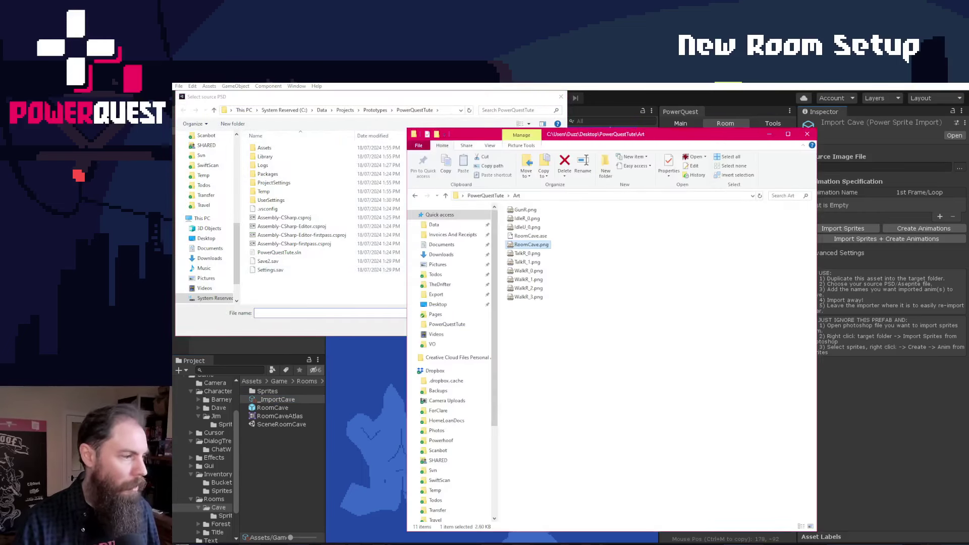
click(584, 198)
key(ctrl+c)
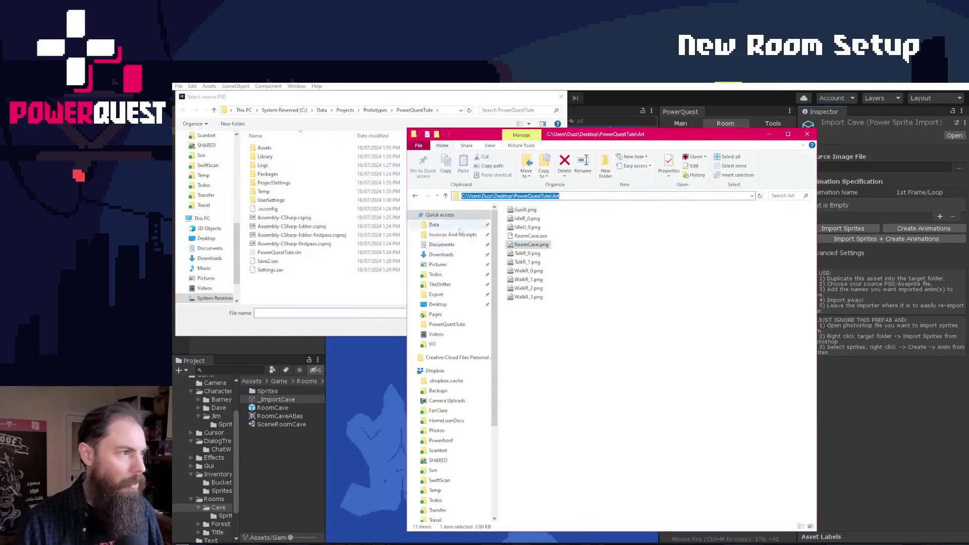
click(300, 314)
key(ctrl+v)
key(Return)
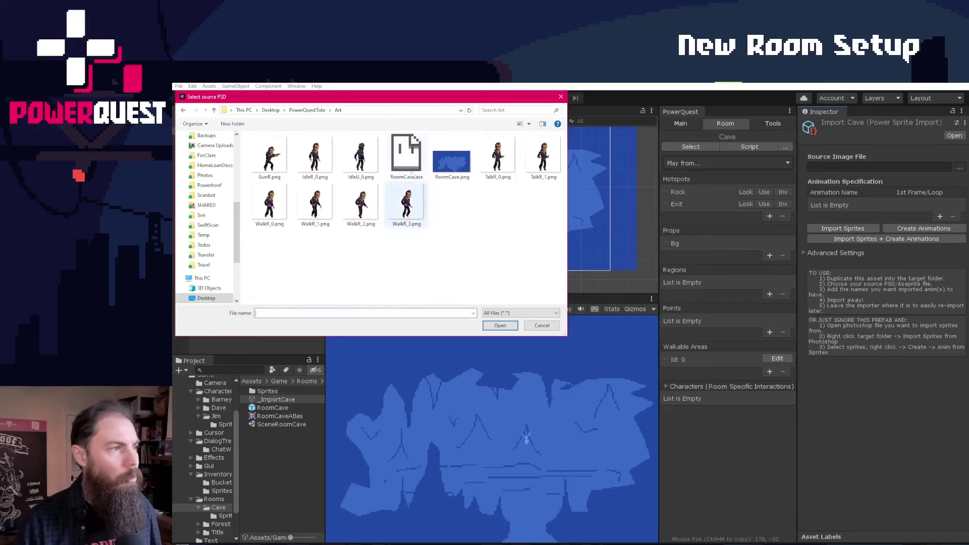
click(406, 157)
click(502, 328)
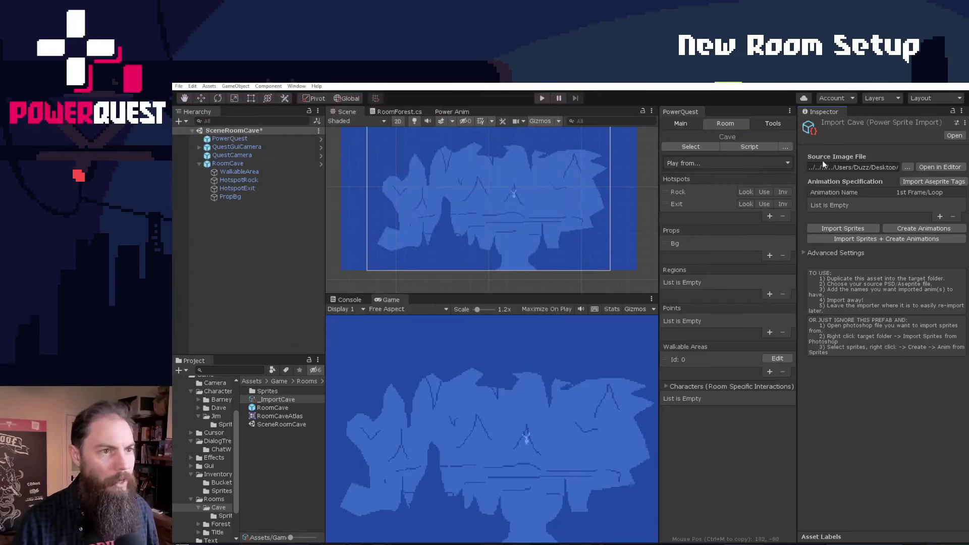
click(279, 402)
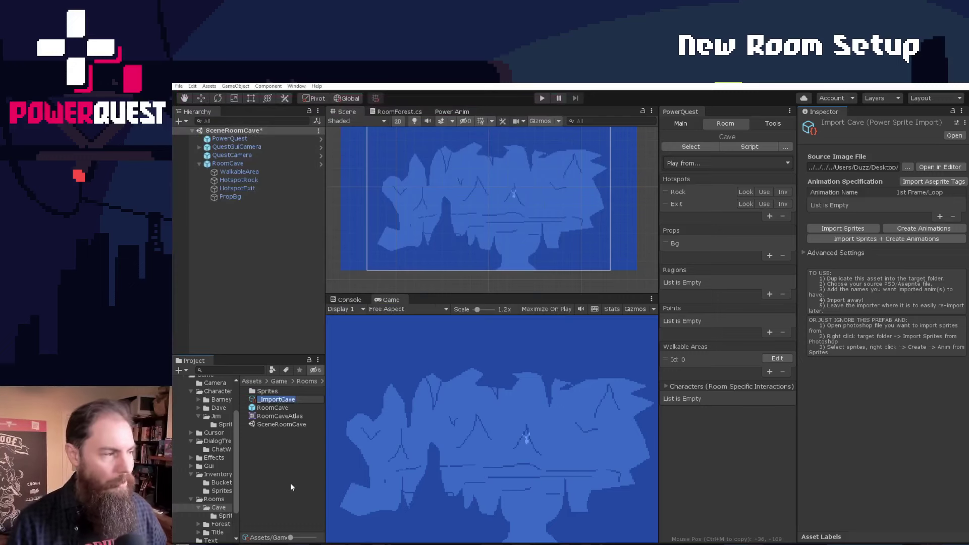
key(Escape)
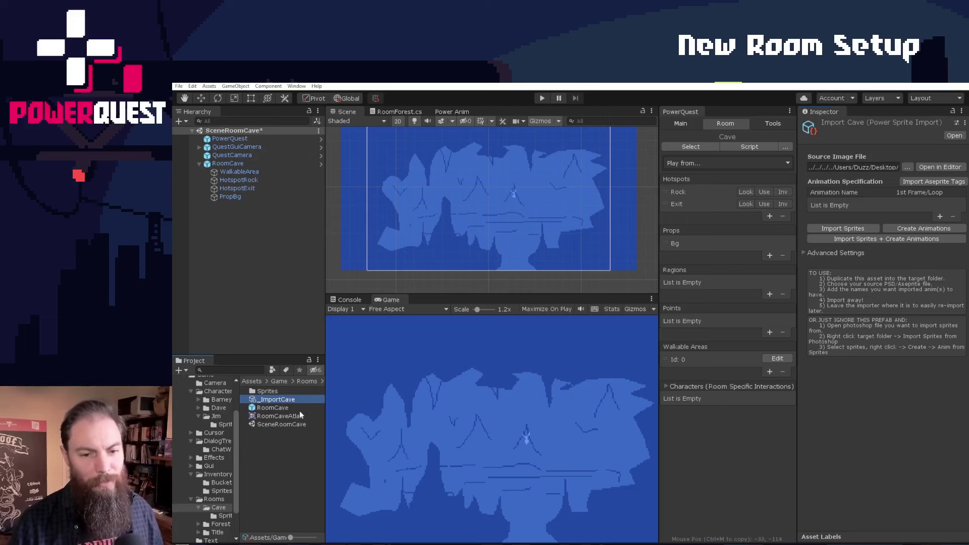
Step: Open the import's source image in Aseprite, look at its first frames, and switch back to Unity
click(928, 169)
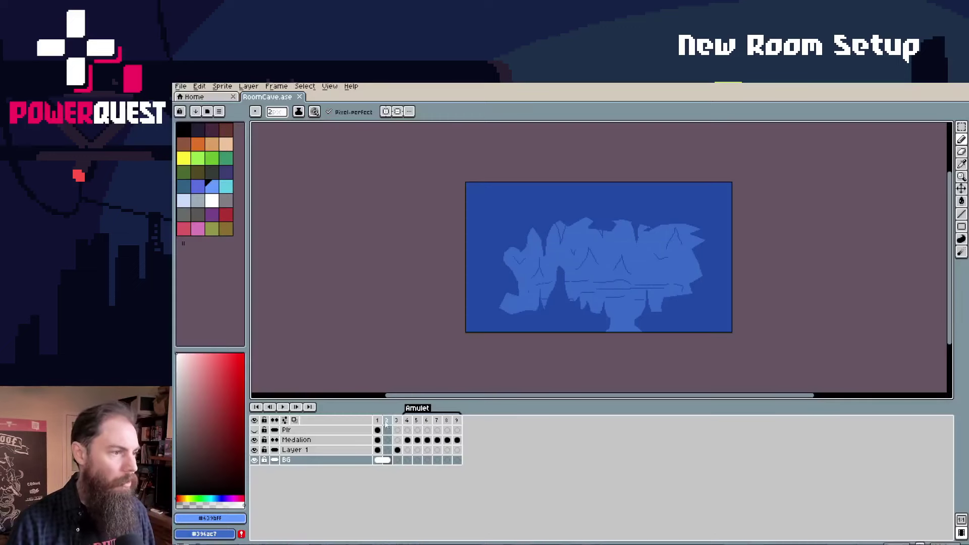
click(378, 421)
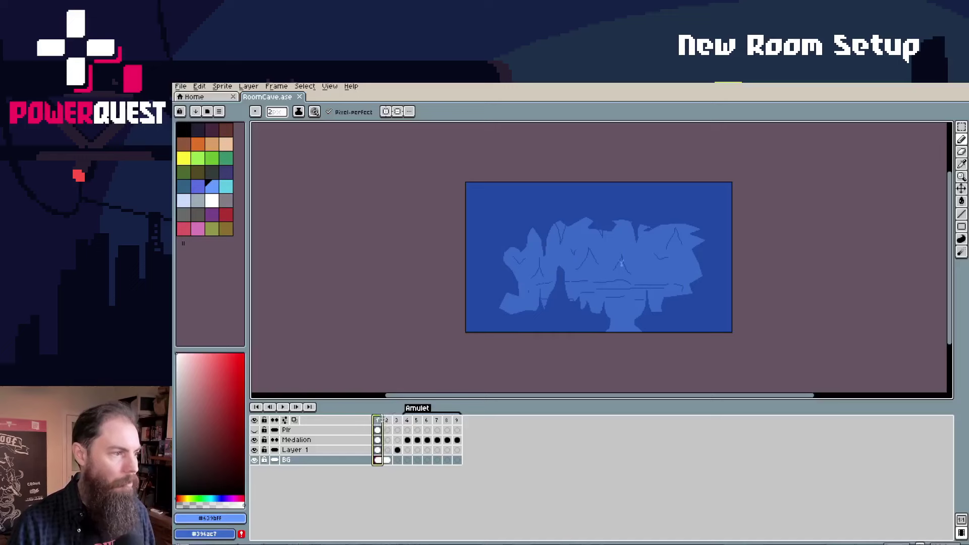
click(388, 420)
click(397, 421)
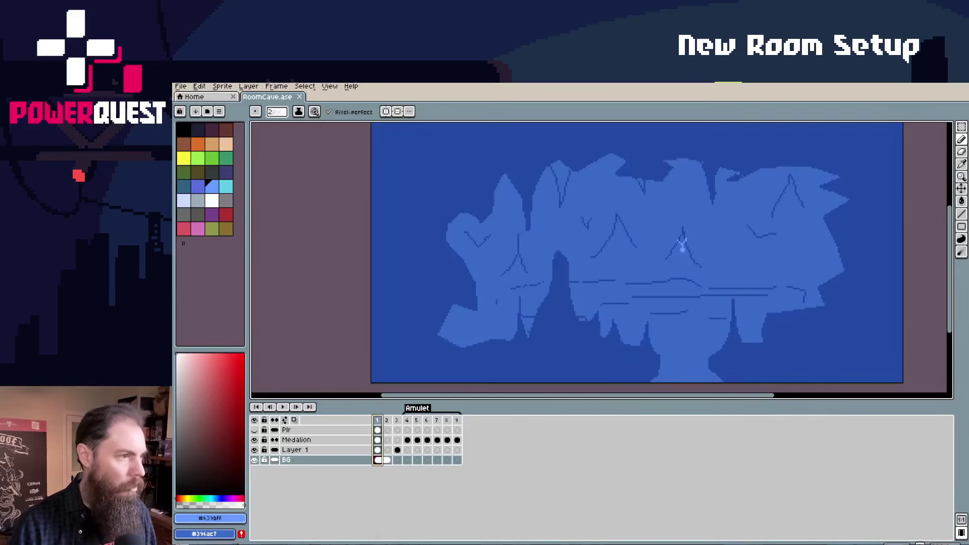
key(alt+Tab)
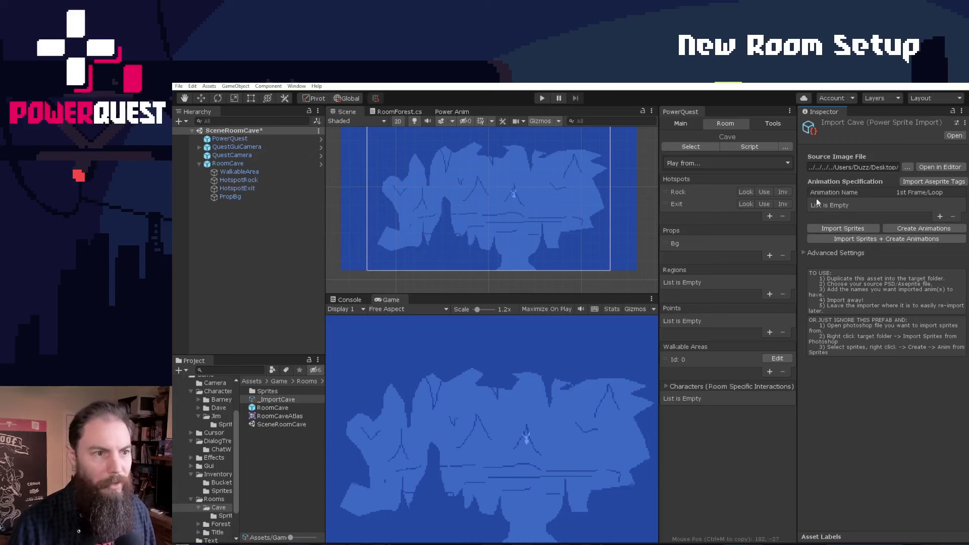
Step: Add an animation named Bg to the _ImportCave animation specification
click(941, 216)
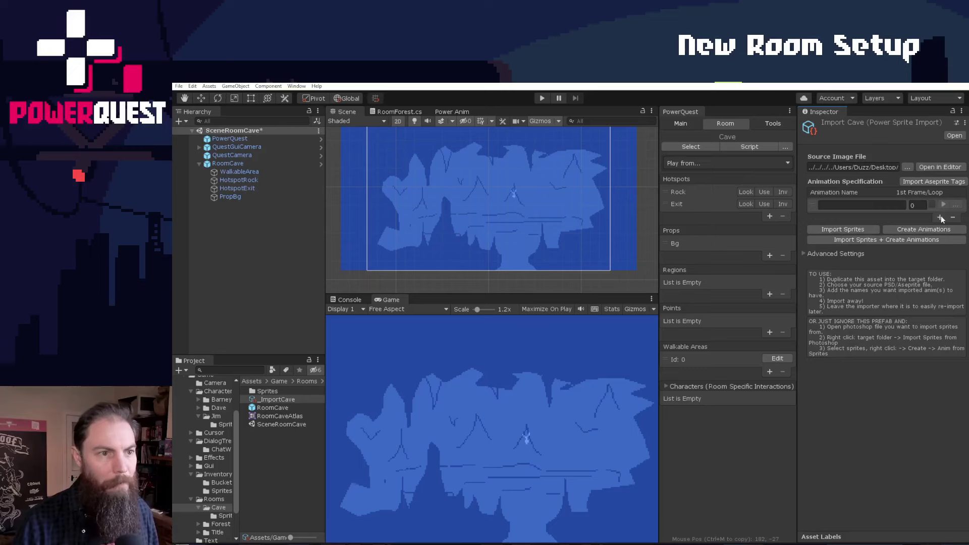
click(871, 205)
text(Bg)
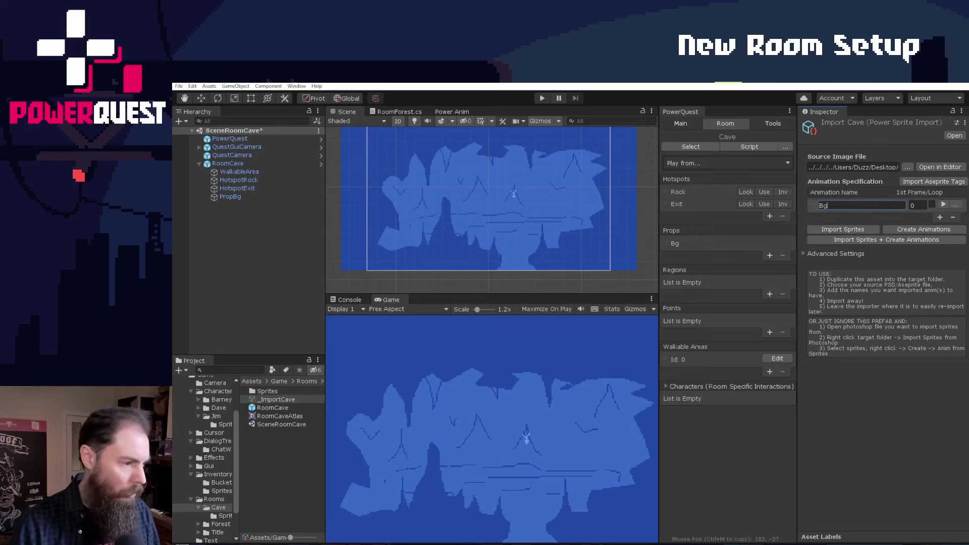
Step: Switch to Aseprite and go through the frames of RoomCave.ase from frame 2 onward to examine the artwork order
key(alt+Tab)
click(387, 422)
scroll(527, 322, down, 1)
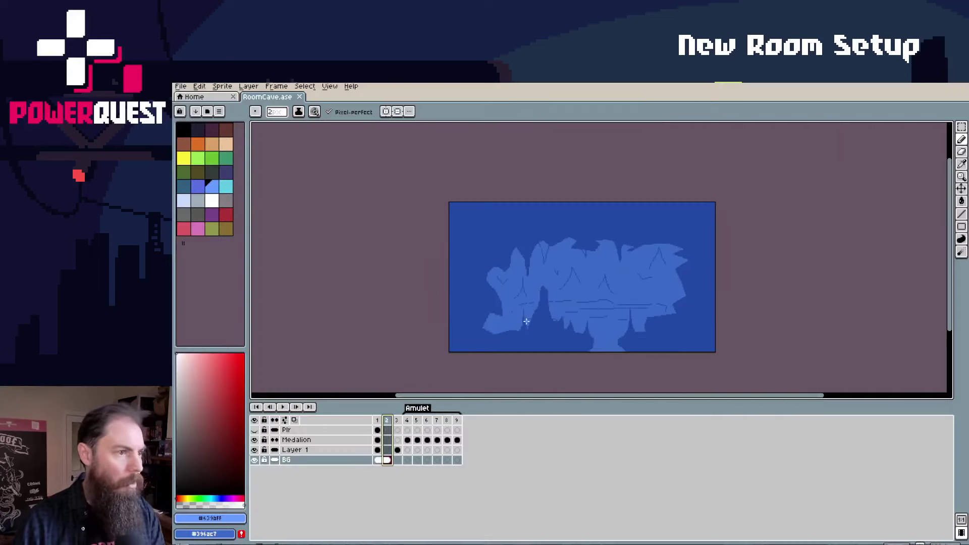
key(Right)
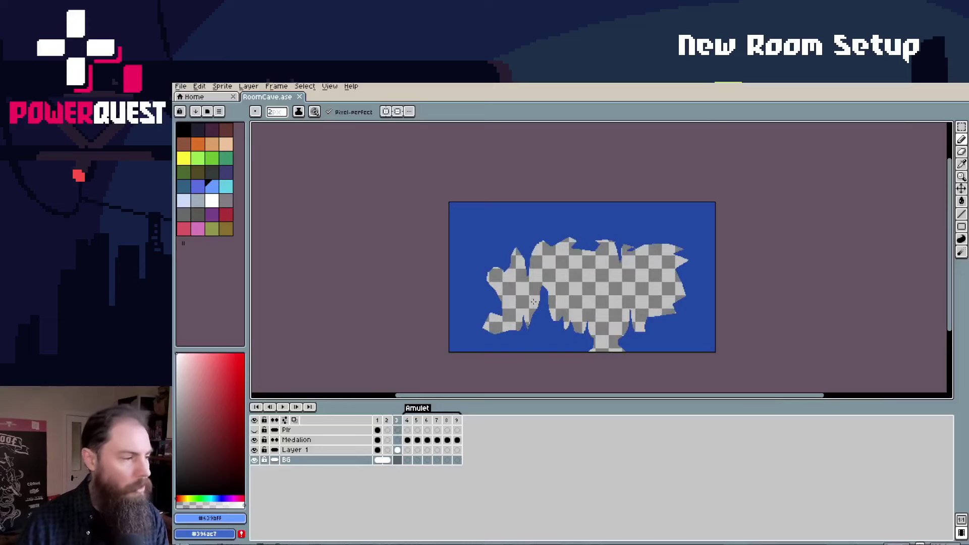
key(Right)
key(Right)
key(Right)
key(Right)
key(Right)
key(Right)
key(Right)
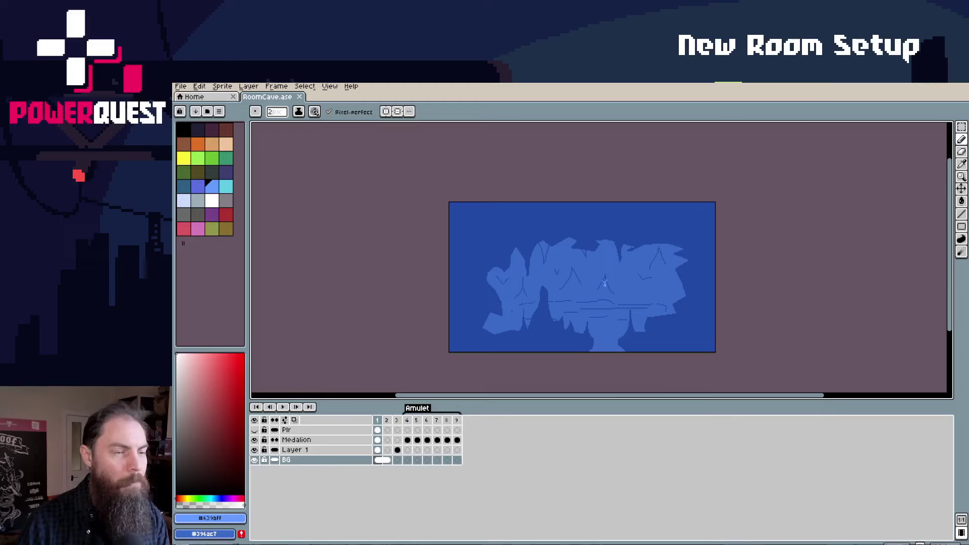
Step: Switch back to Unity and add two more animations named Fg and Amulet to the import specification
key(alt+Tab)
click(940, 218)
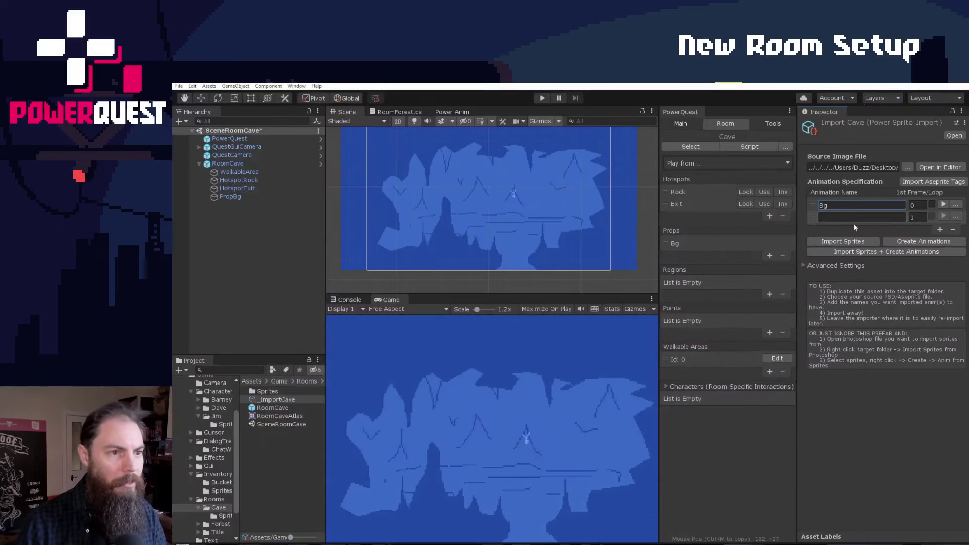
click(853, 217)
text(Fg)
click(940, 229)
click(858, 229)
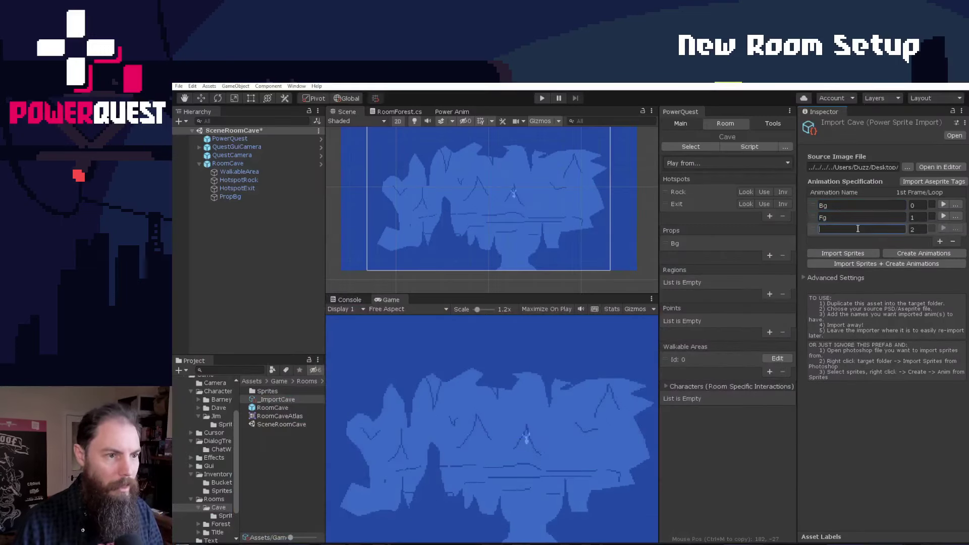
text(Amulet)
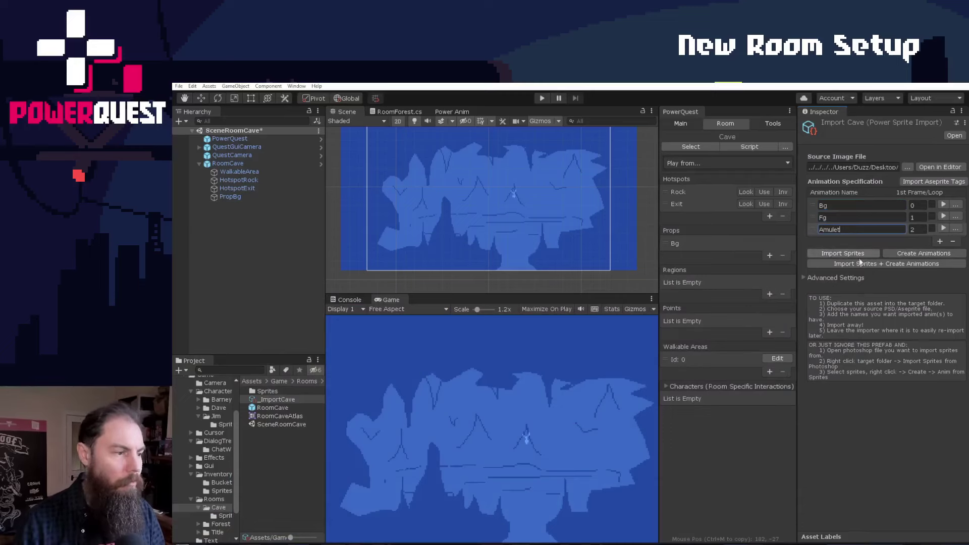
Step: Check the frame numbering in Aseprite, set the Bg animation's first frame to 2, and make the Amulet animation loop
click(887, 292)
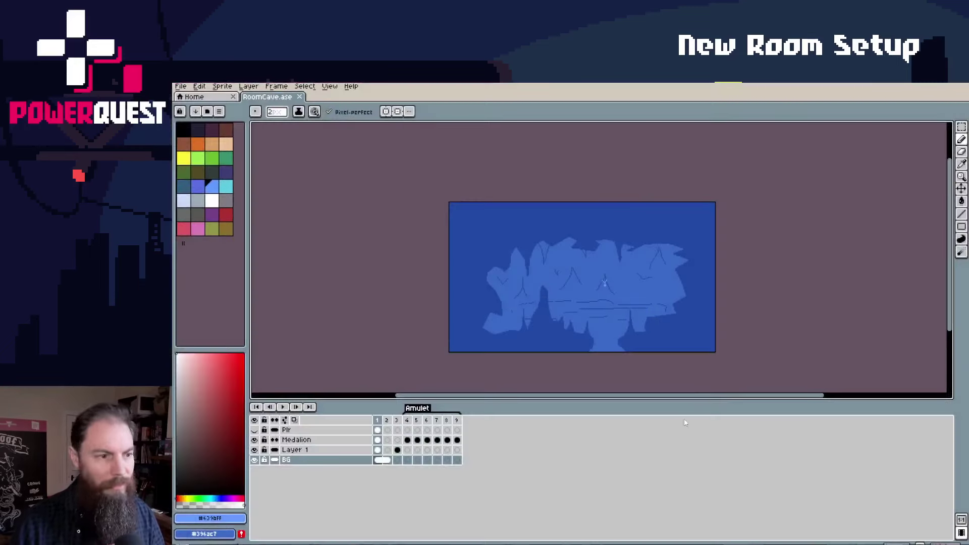
click(387, 420)
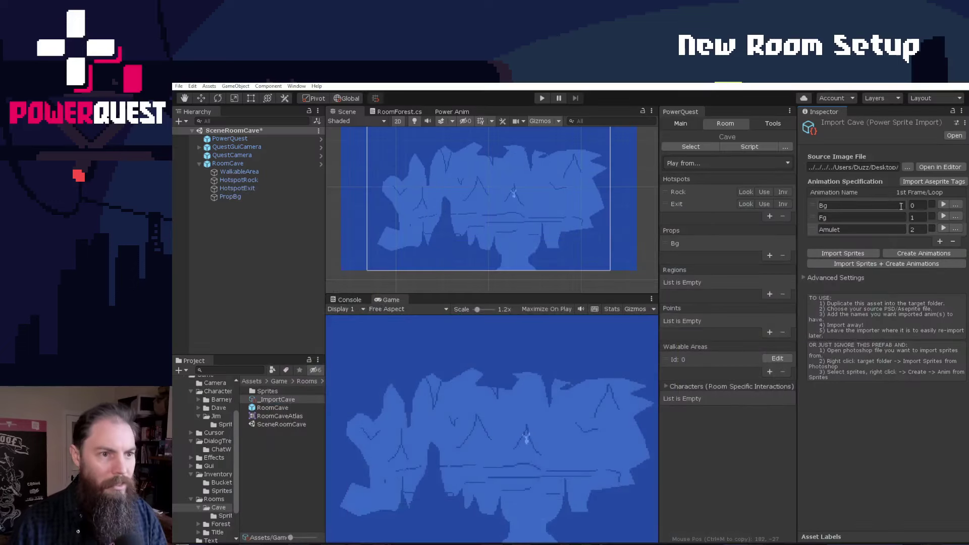
click(922, 207)
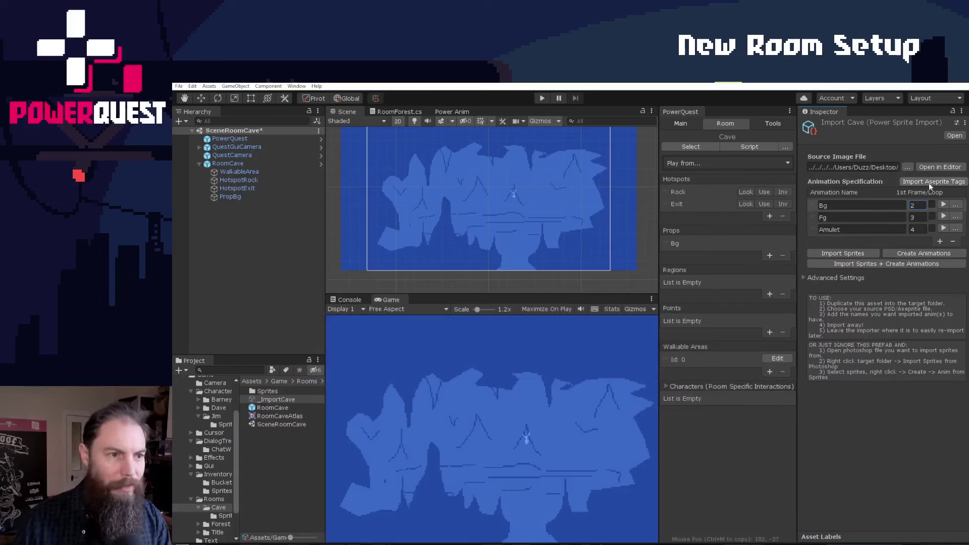
click(932, 229)
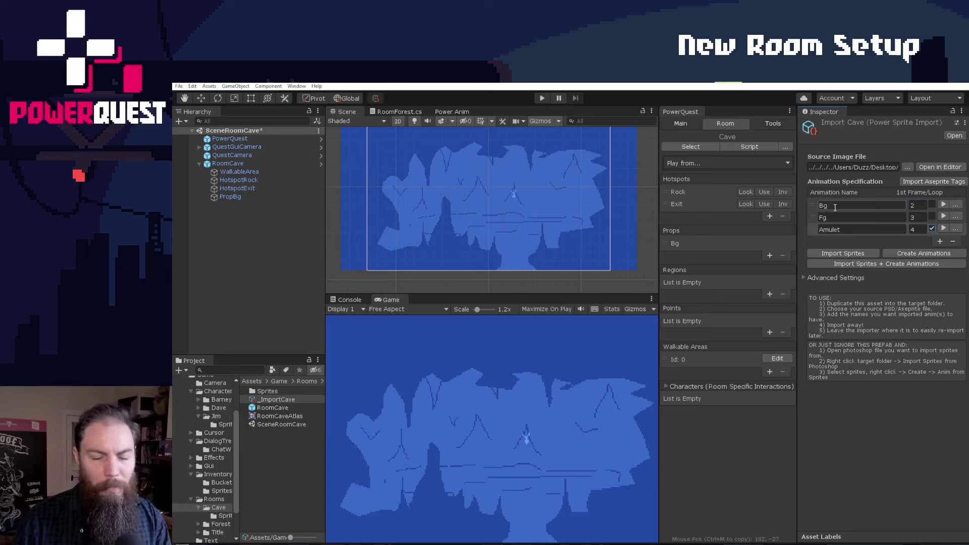
Step: Import the sprites and create the animations together, and open the Amulet animation in the Power Anim editor
click(854, 266)
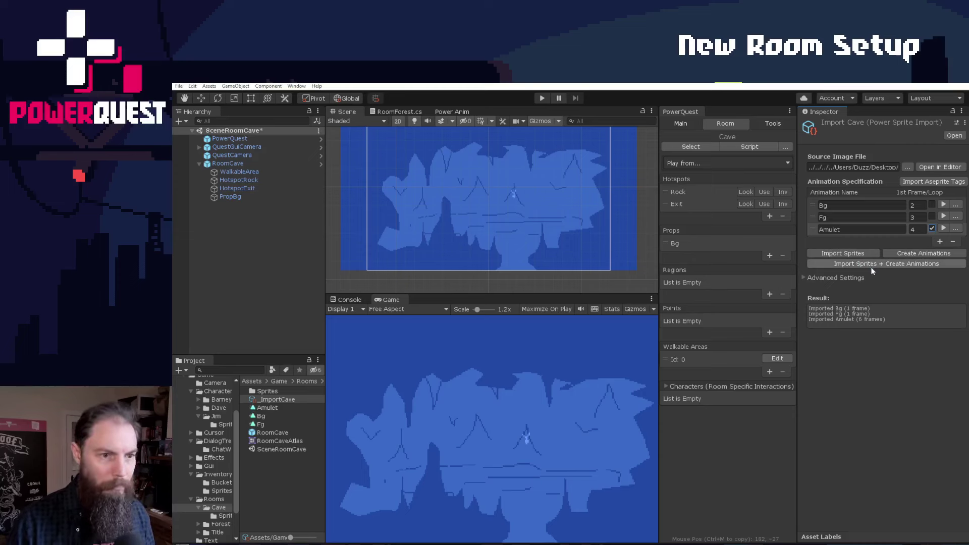
click(944, 229)
scroll(438, 168, up, 5)
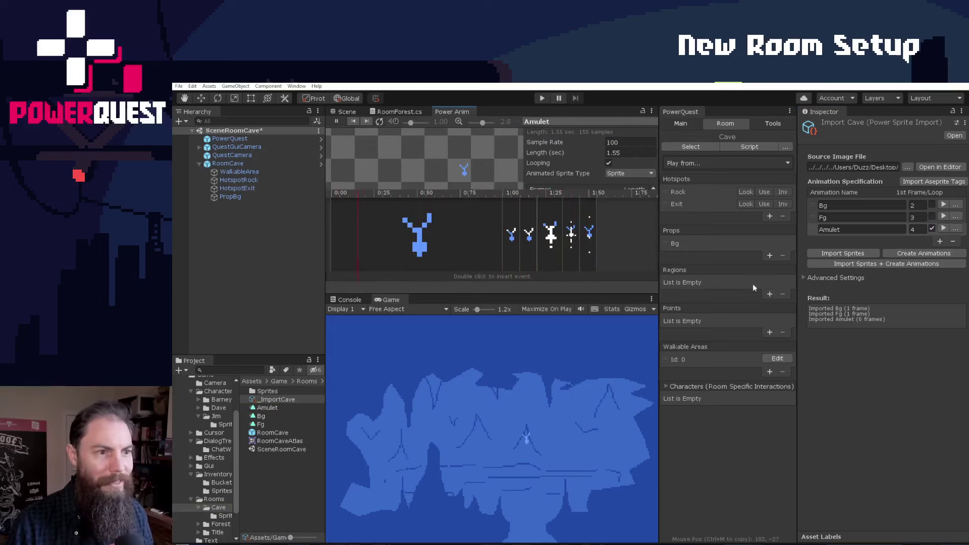
Step: Add a non-interactive prop named Fg to the Cave room
click(959, 216)
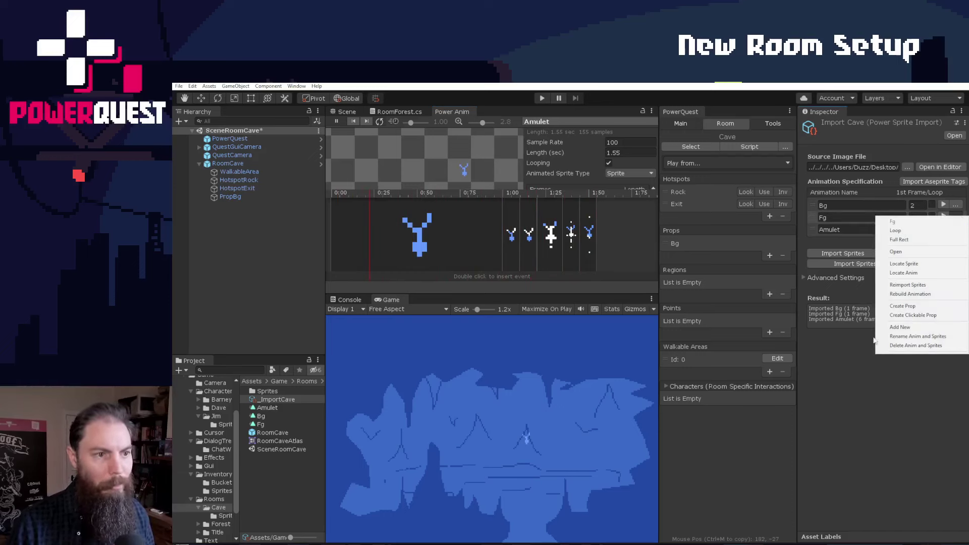
click(829, 382)
click(769, 255)
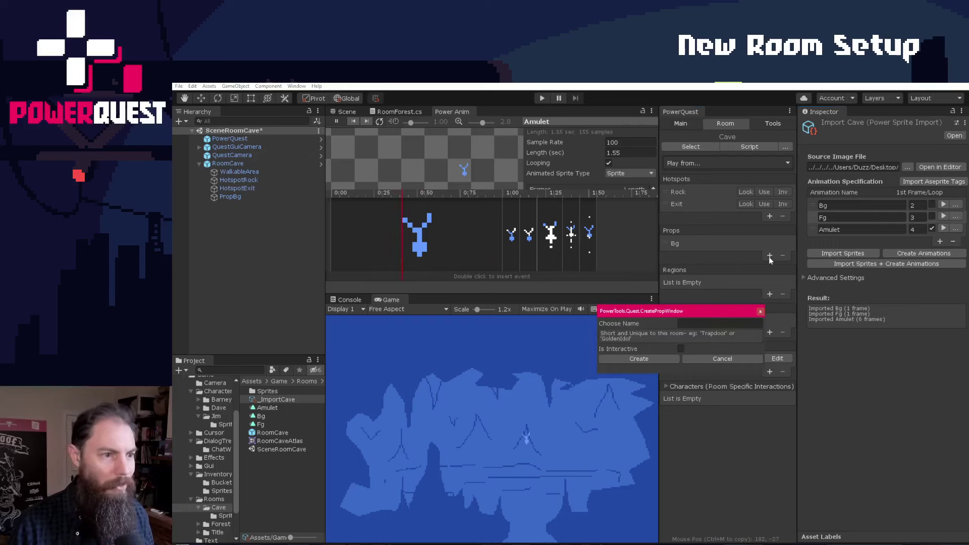
text(Fg)
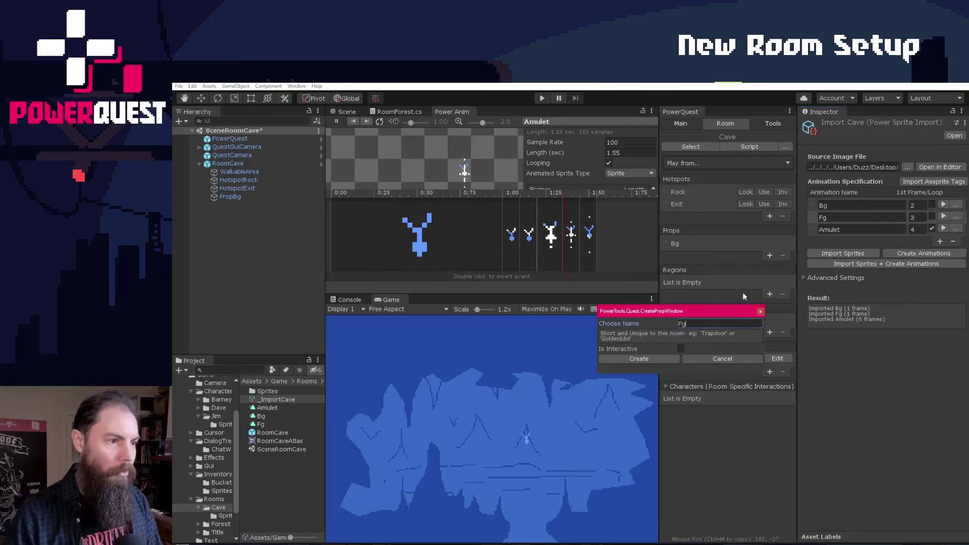
click(639, 358)
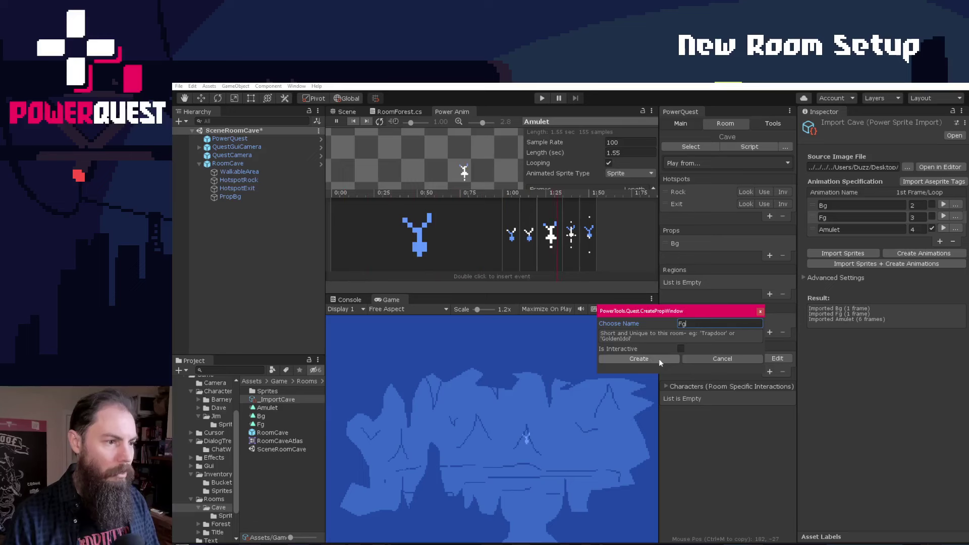
Step: Add an interactive prop named Amulet to the Cave room
click(770, 268)
click(689, 322)
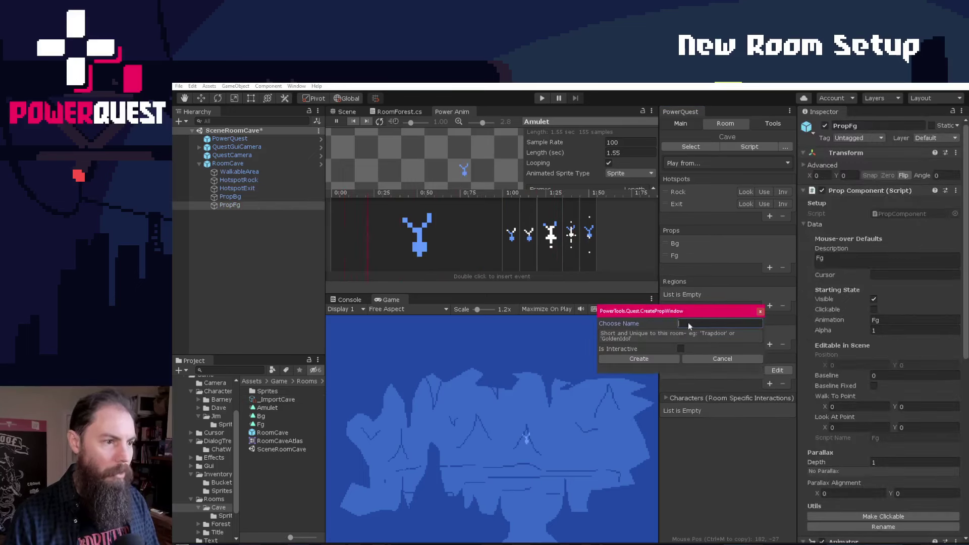
text(Amulet)
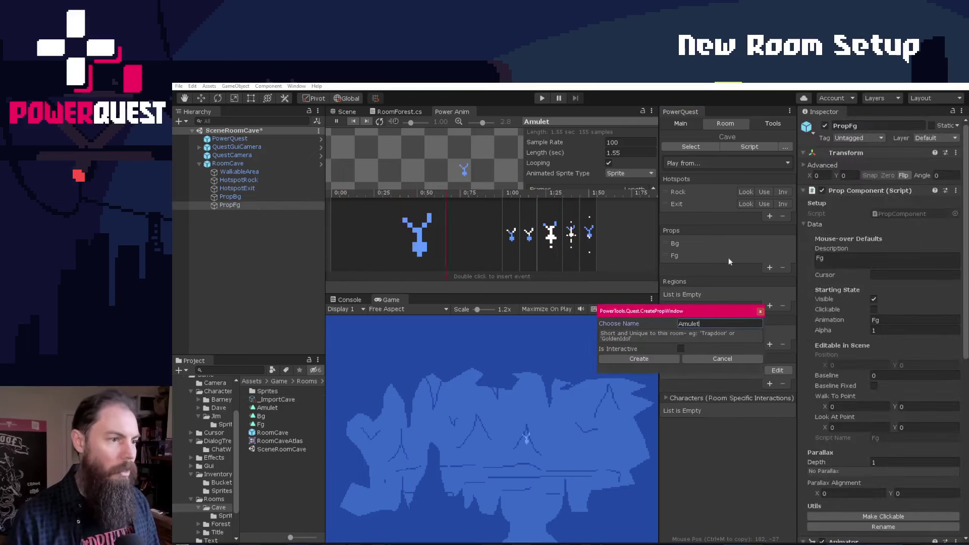
click(681, 349)
click(635, 359)
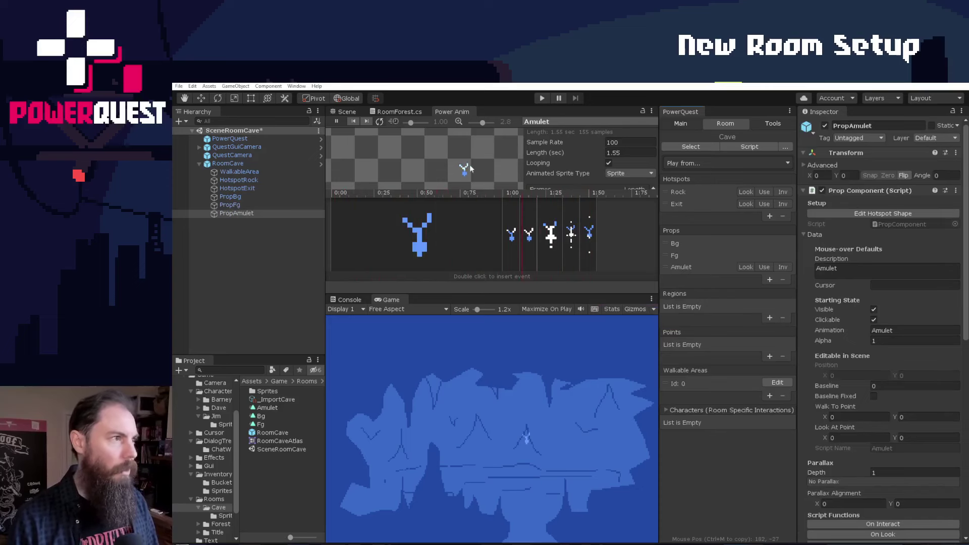
Step: In the scene view, lower the Fg prop's baseline below the room to about -133 and the Amulet's baseline to about -19
click(344, 112)
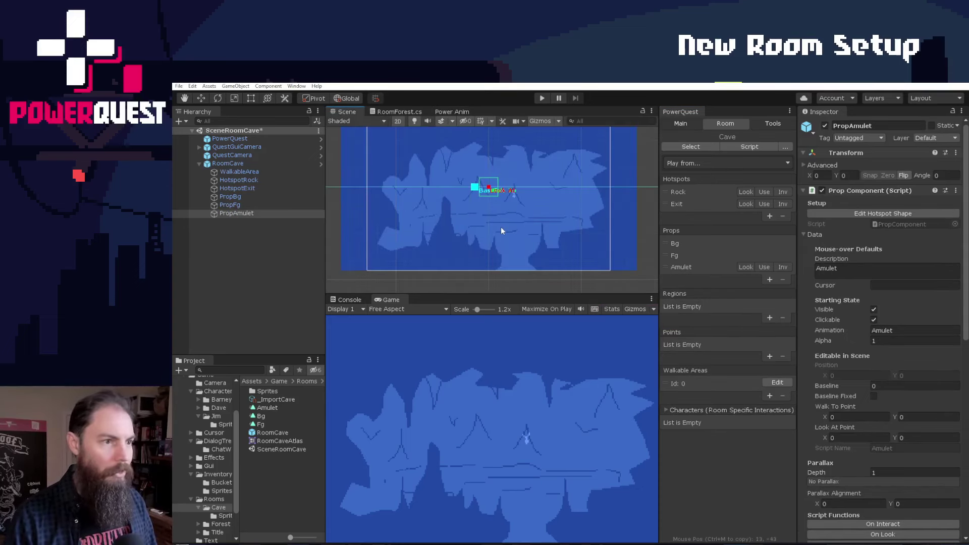
click(684, 255)
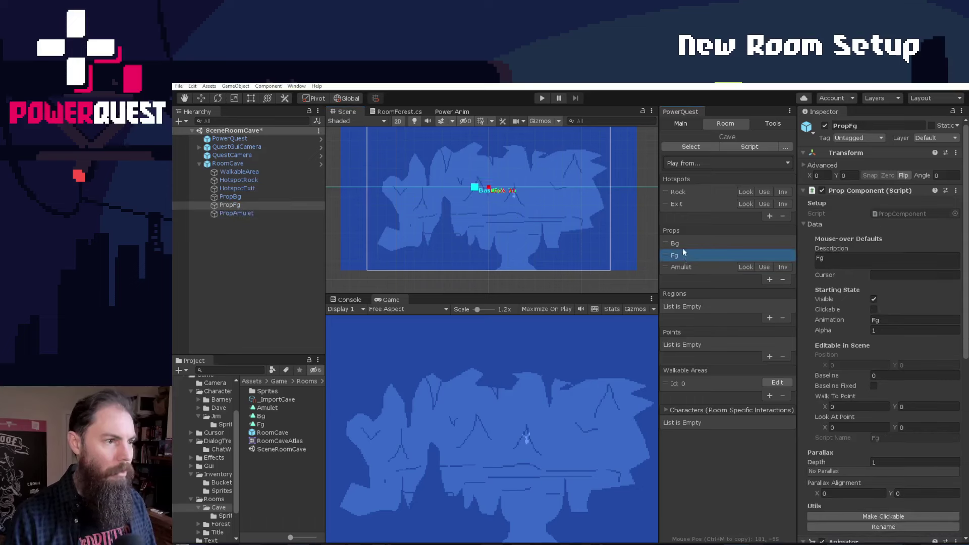
click(683, 245)
scroll(513, 213, down, 2)
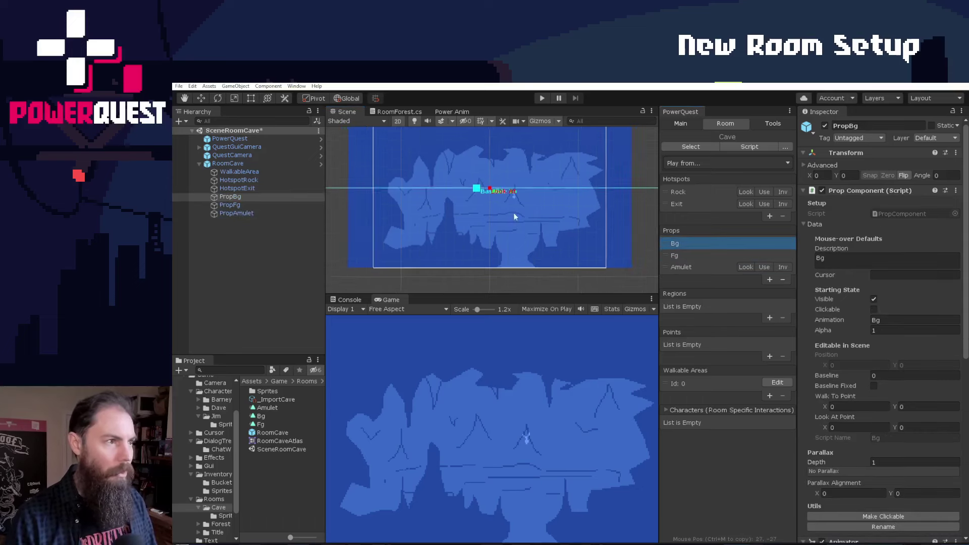
click(683, 256)
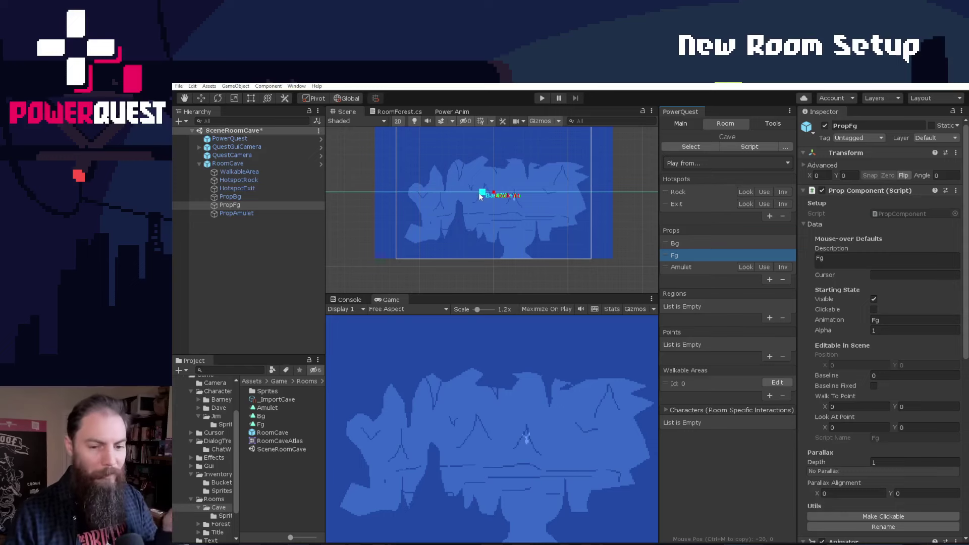
drag(482, 196, 485, 293)
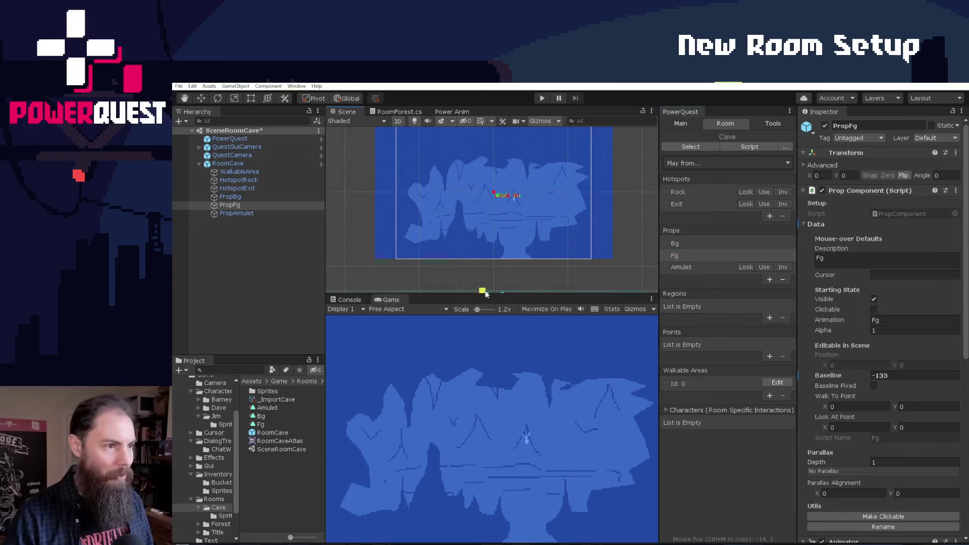
click(683, 268)
Step: Save the Cave scene, open the Forest scene, and set the Well prop's baseline to about -54 near its base
click(692, 123)
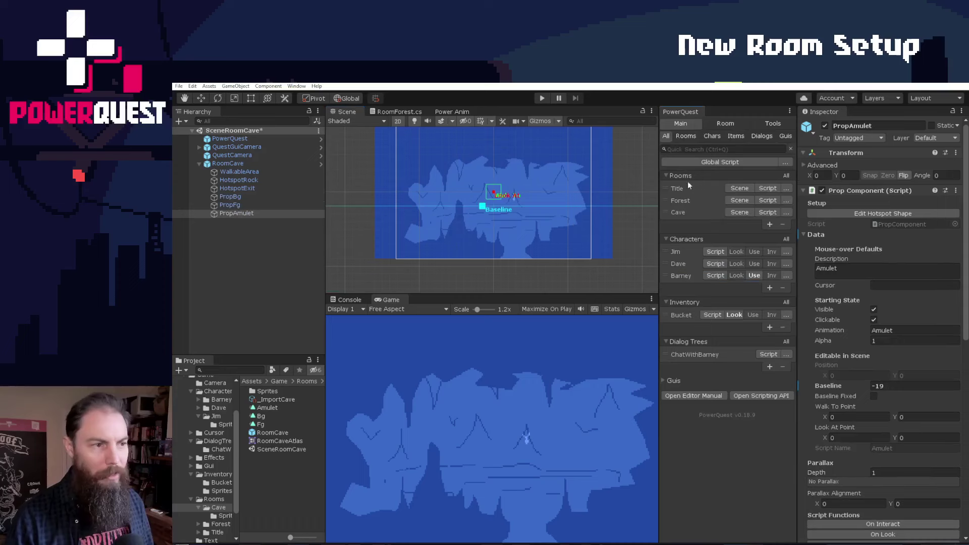
click(740, 200)
click(559, 334)
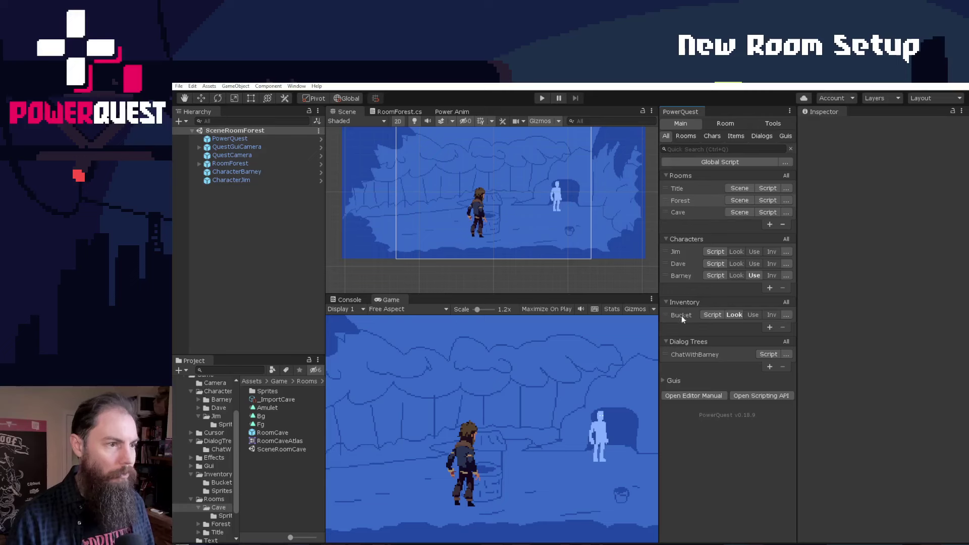
click(713, 125)
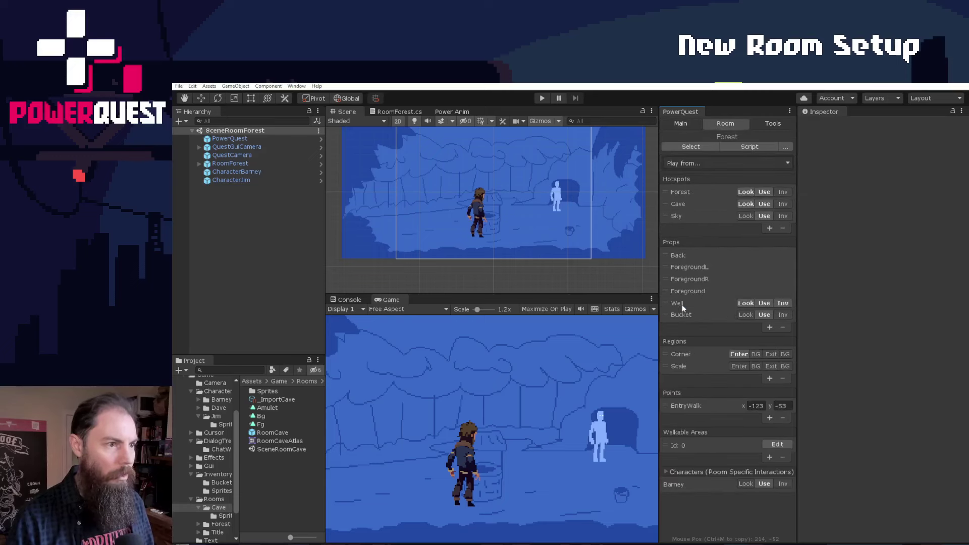
click(679, 303)
scroll(492, 241, up, 5)
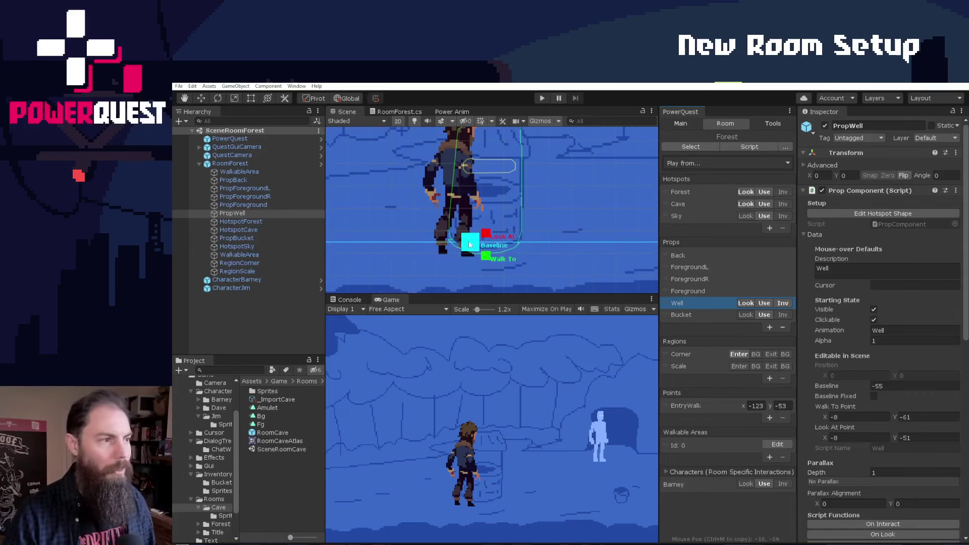
mouse_move(470, 243)
mouse_down()
mouse_move(470, 228)
mouse_move(473, 246)
mouse_up()
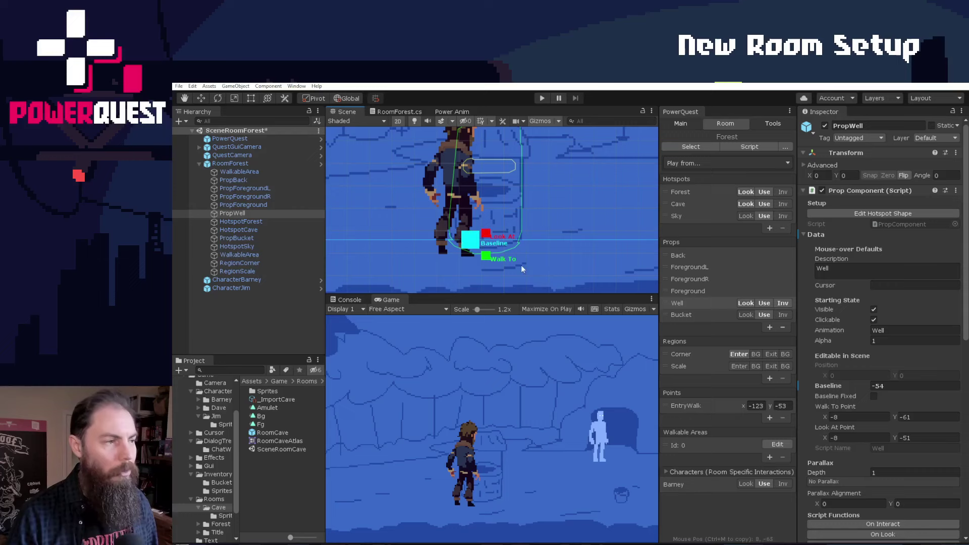
Step: Run the Forest room and walk the character around the well to check the baseline sorting, and stop the game
click(541, 98)
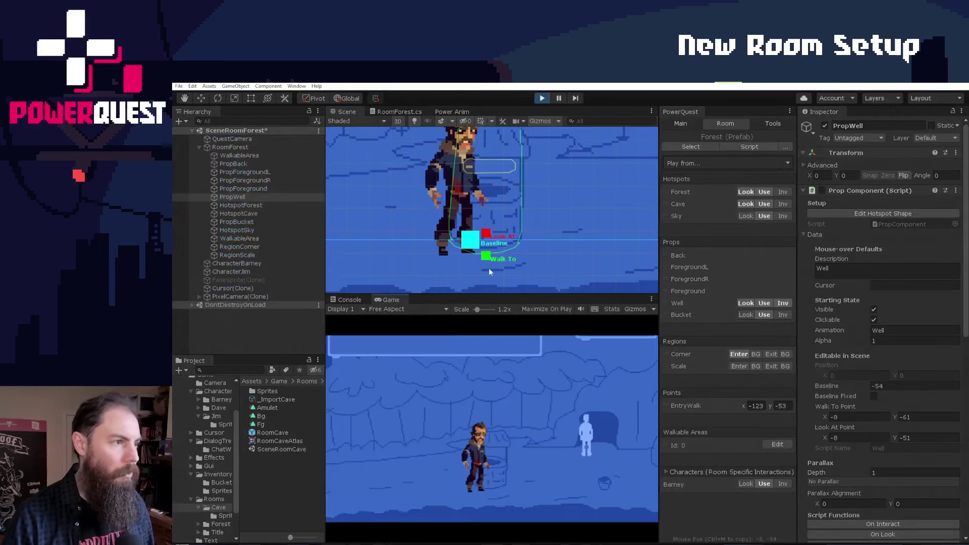
click(494, 471)
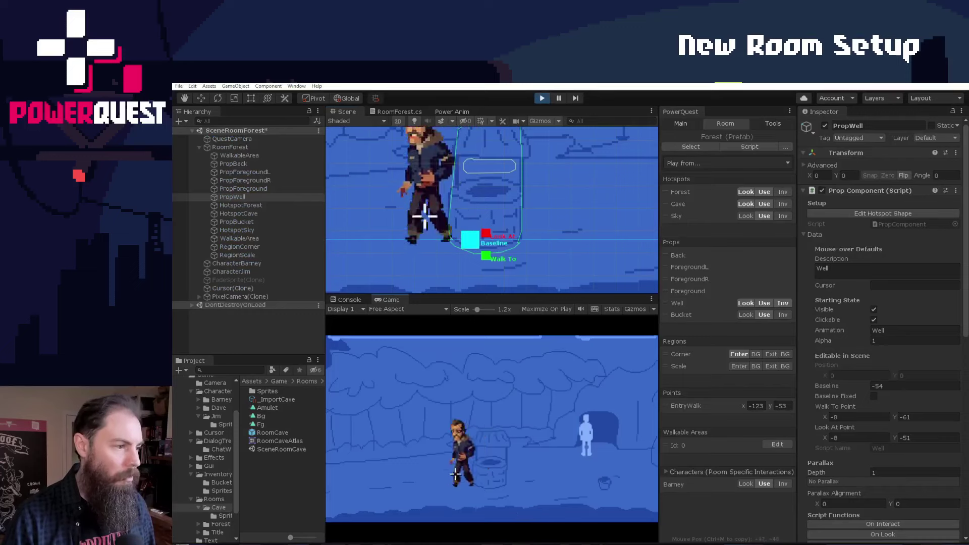
click(509, 490)
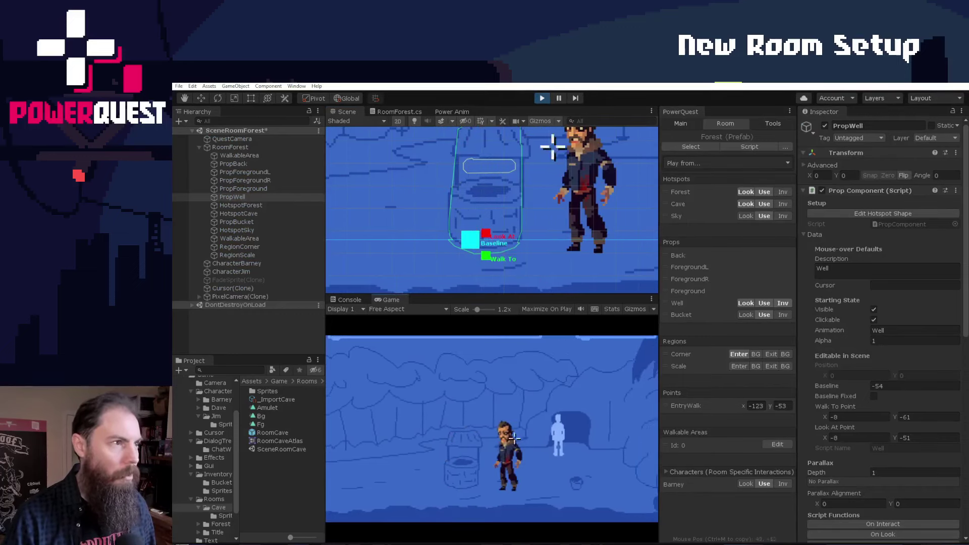
key(ctrl+p)
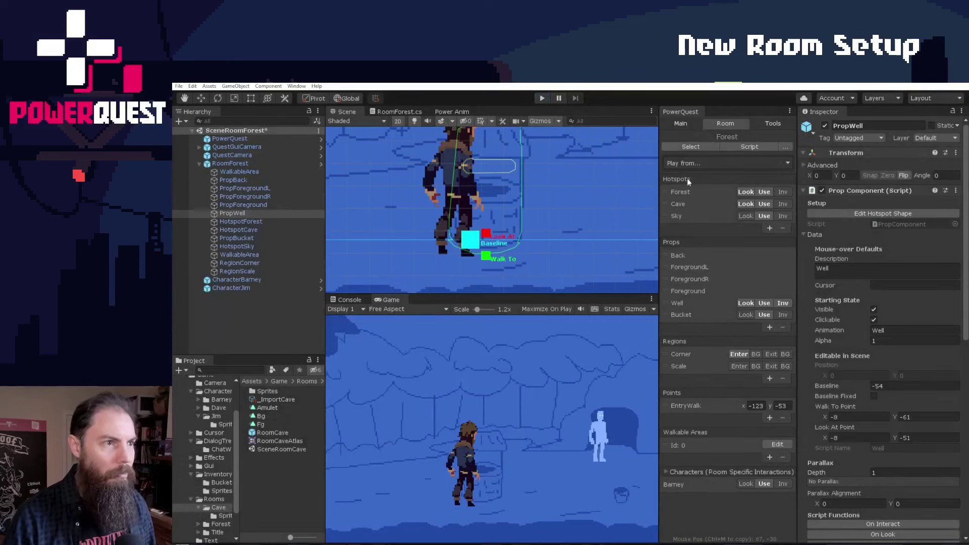
Step: Save the Forest scene, reopen the Cave scene, and go to its room props
click(689, 125)
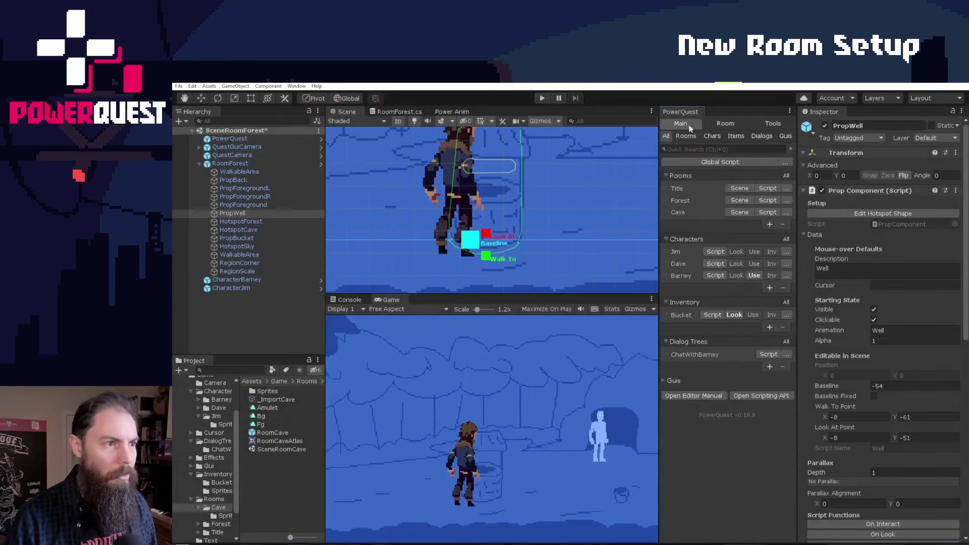
click(740, 212)
click(558, 337)
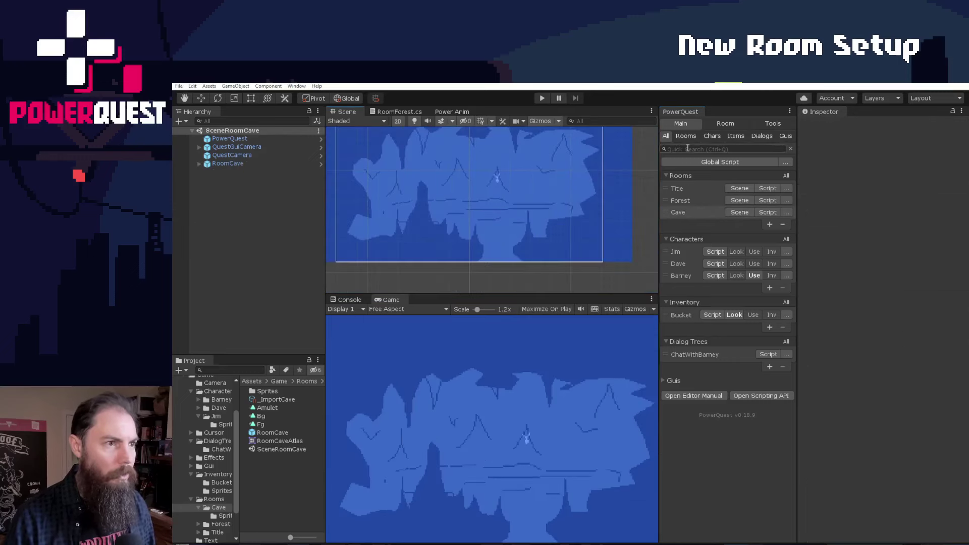
click(717, 126)
click(683, 256)
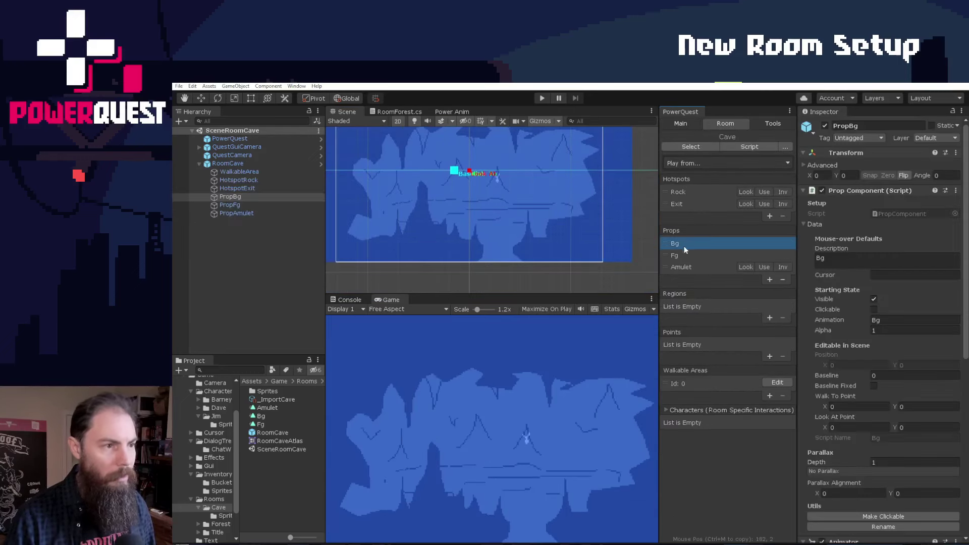
Step: Draw a size 8 circular hotspot shape over the amulet artwork for the Amulet prop
click(681, 267)
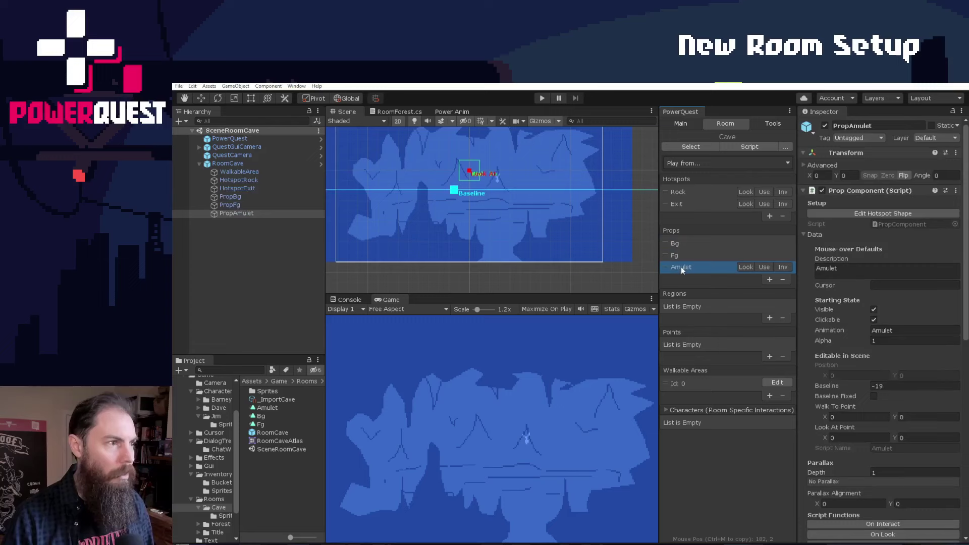
click(864, 212)
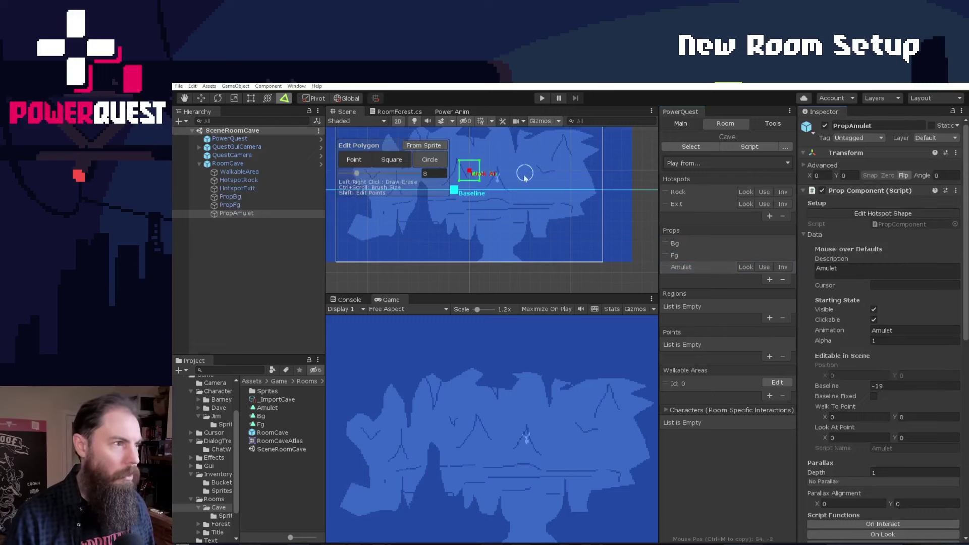
click(497, 178)
Step: Set the Amulet prop's description to "Shiney thing" and its cursor to Use
click(876, 271)
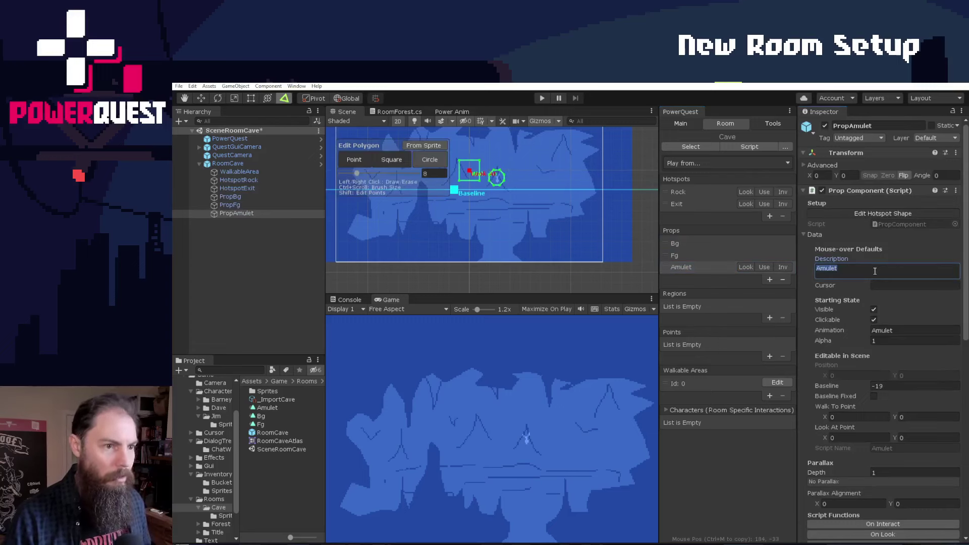
text(Shine)
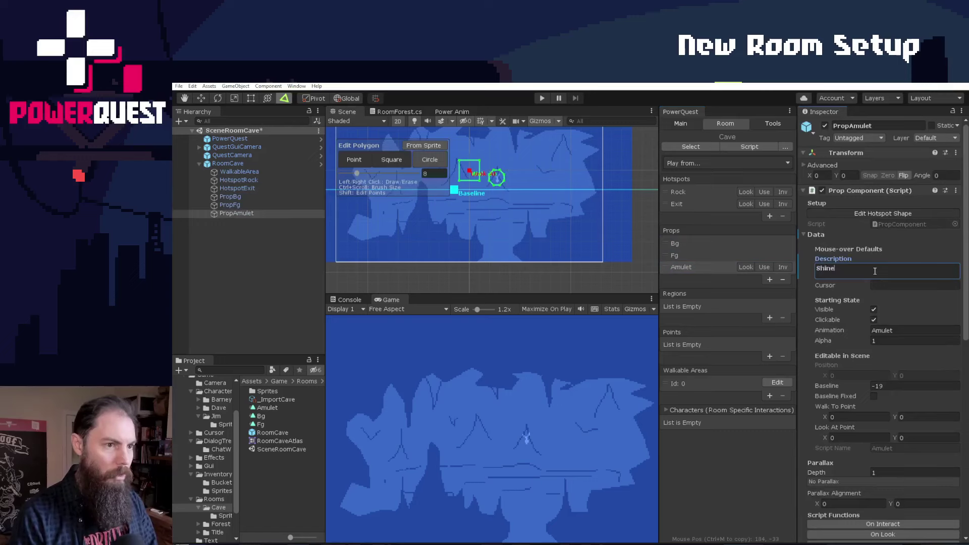
text(y thing)
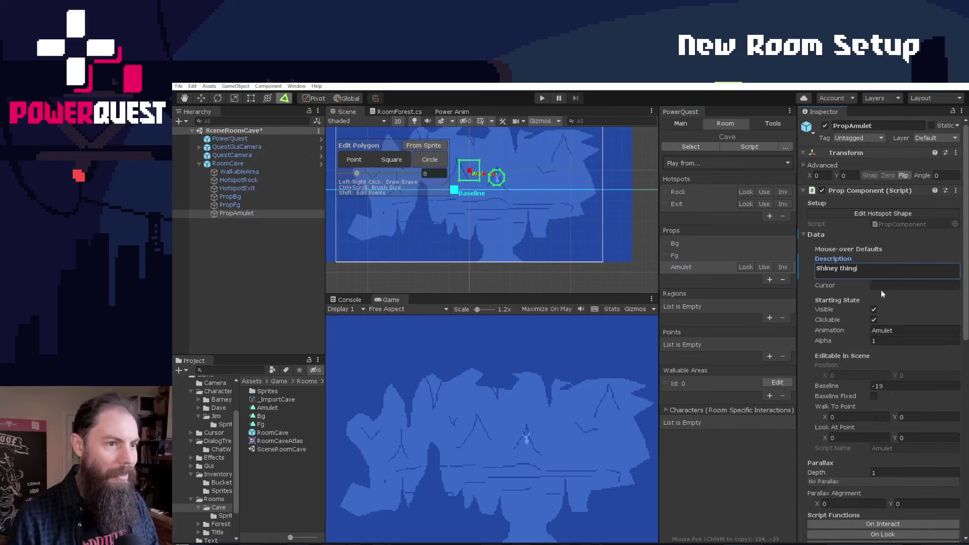
click(882, 285)
text(Use)
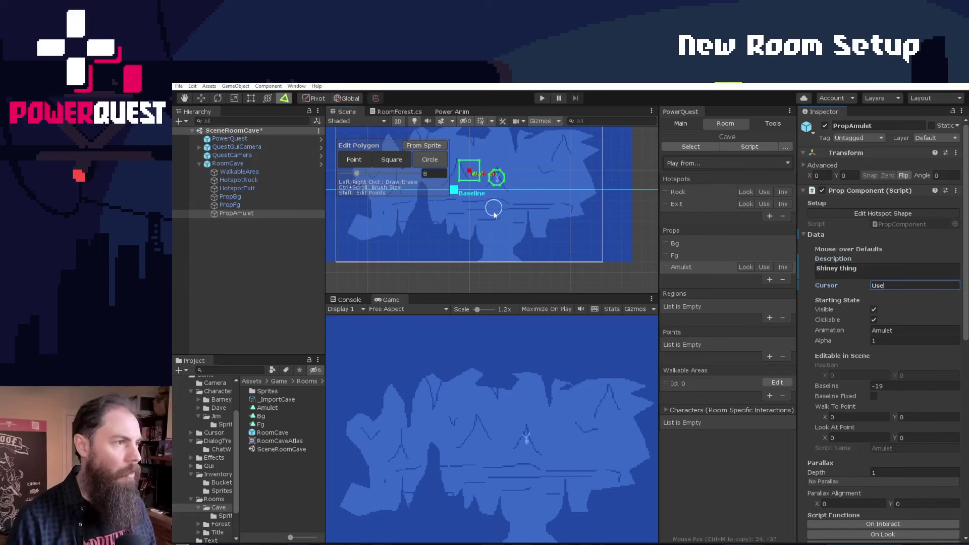
Step: Erase the default square from the Amulet's hotspot shape, and place its Walk To point at about 25, -31 and Look At point at about 26, -19
middle_drag(494, 212, 539, 255)
right_drag(501, 202, 520, 203)
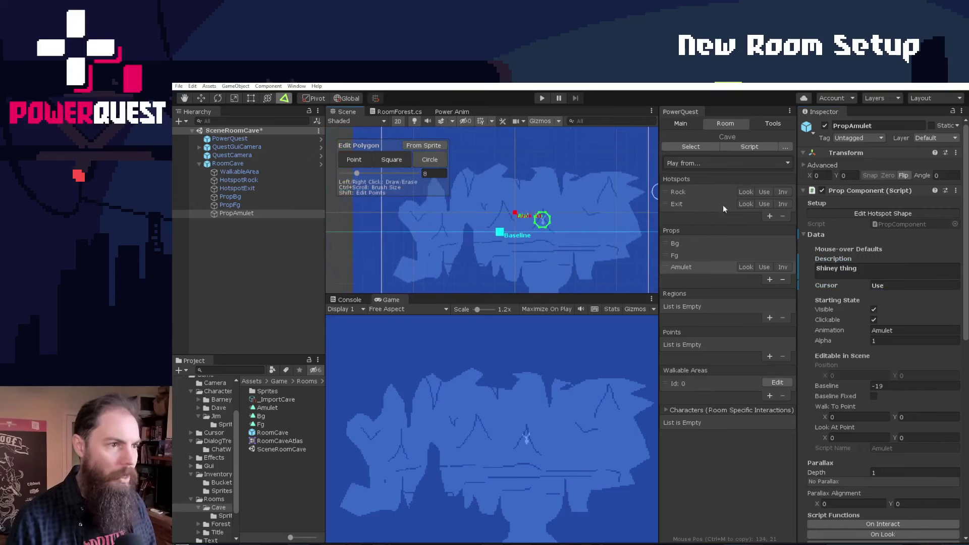
scroll(510, 224, up, 3)
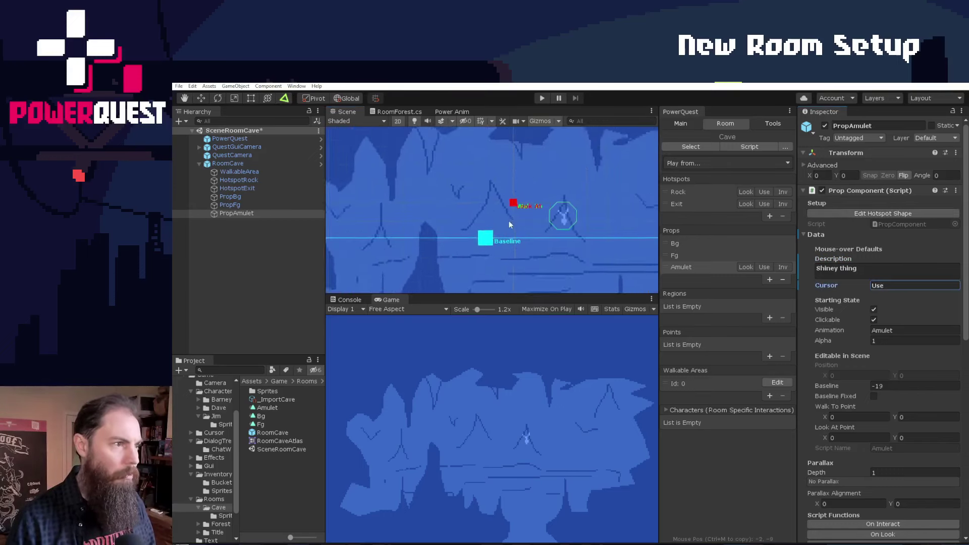
mouse_move(513, 203)
mouse_down()
mouse_move(567, 255)
mouse_move(567, 232)
mouse_move(583, 276)
mouse_move(567, 265)
mouse_up()
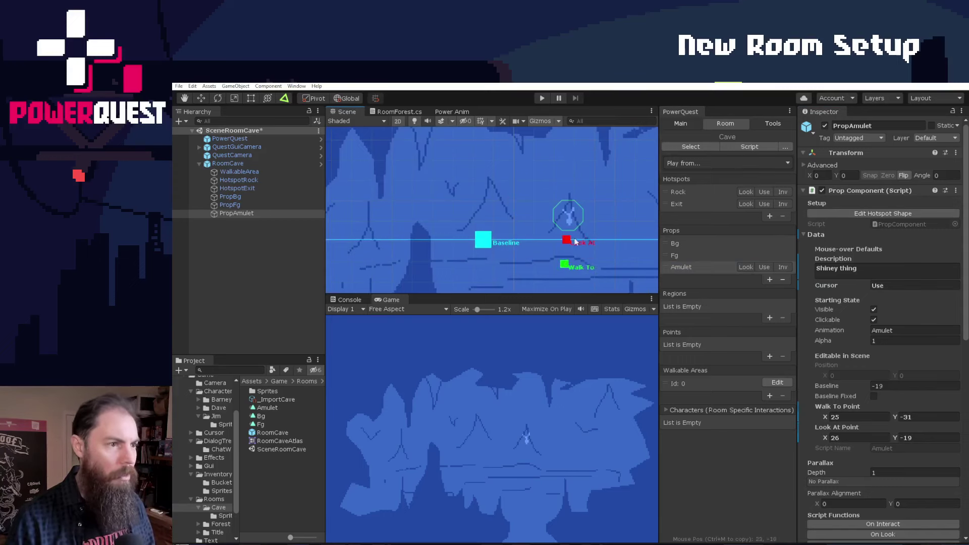
scroll(575, 243, down, 5)
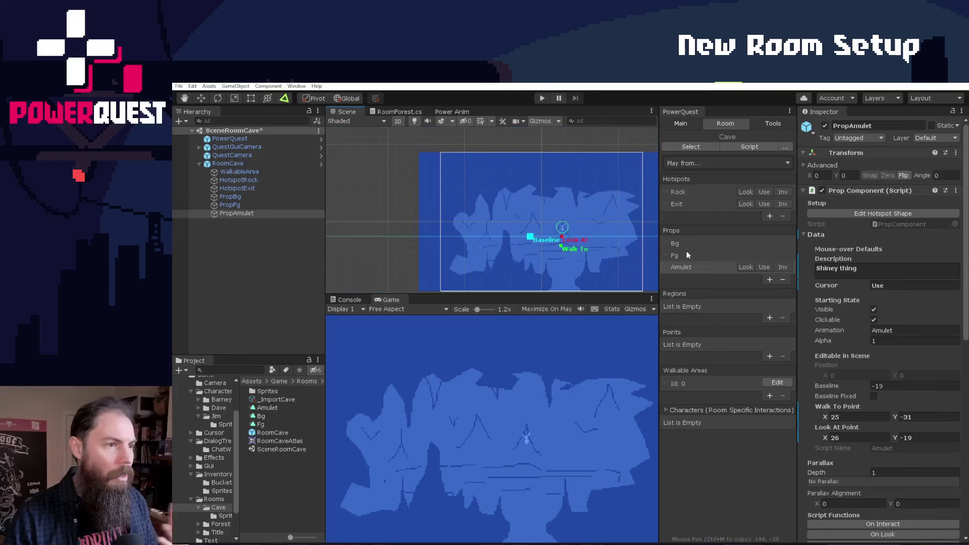
Step: Script the Rock hotspot's Look interaction with FaceClicked and the line "Jim: Nice rock", and save the script
click(745, 192)
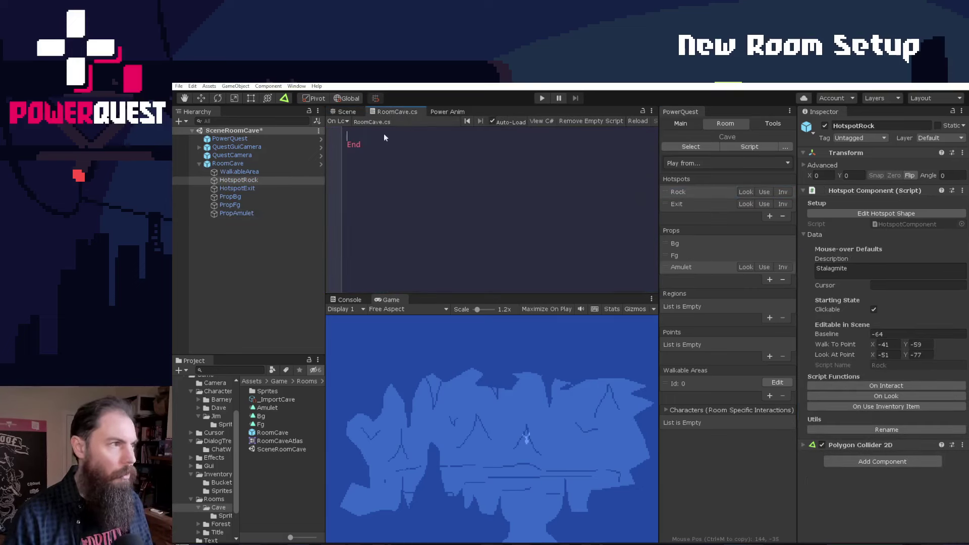
text(FaceClicked)
key(Return)
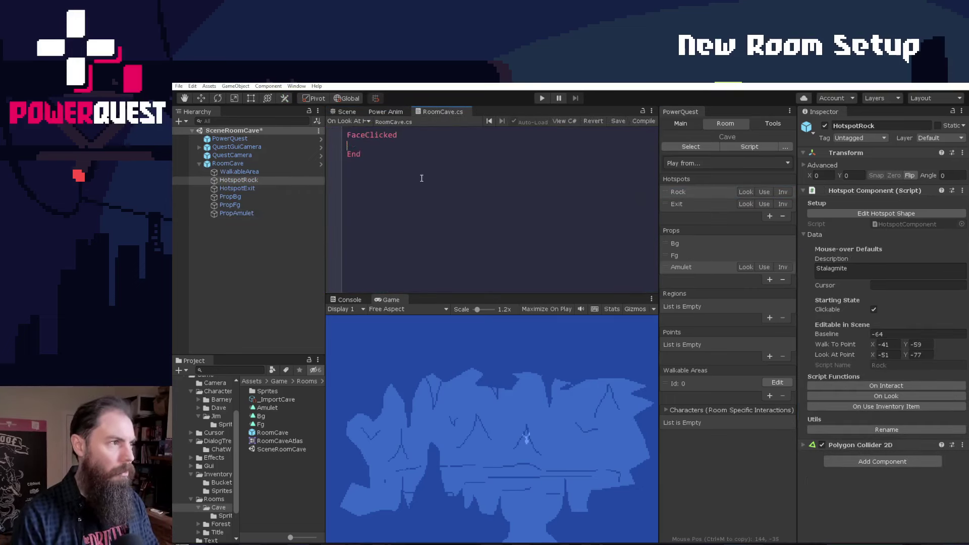
text(Jim: )
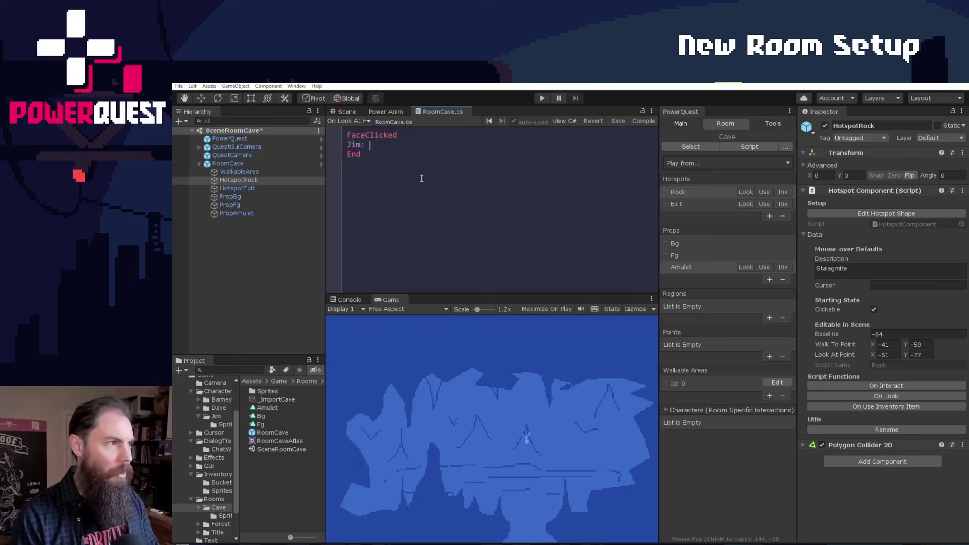
text(Nice )
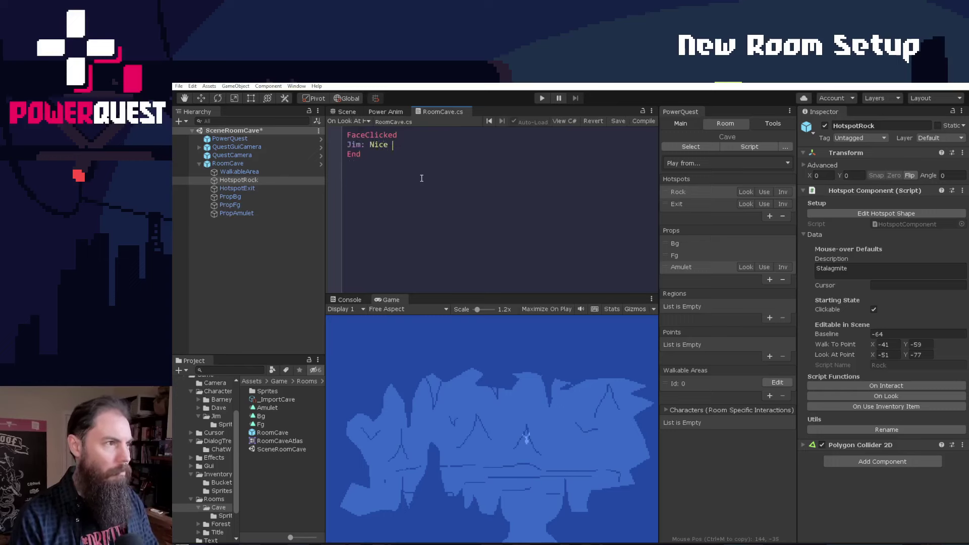
text(rock)
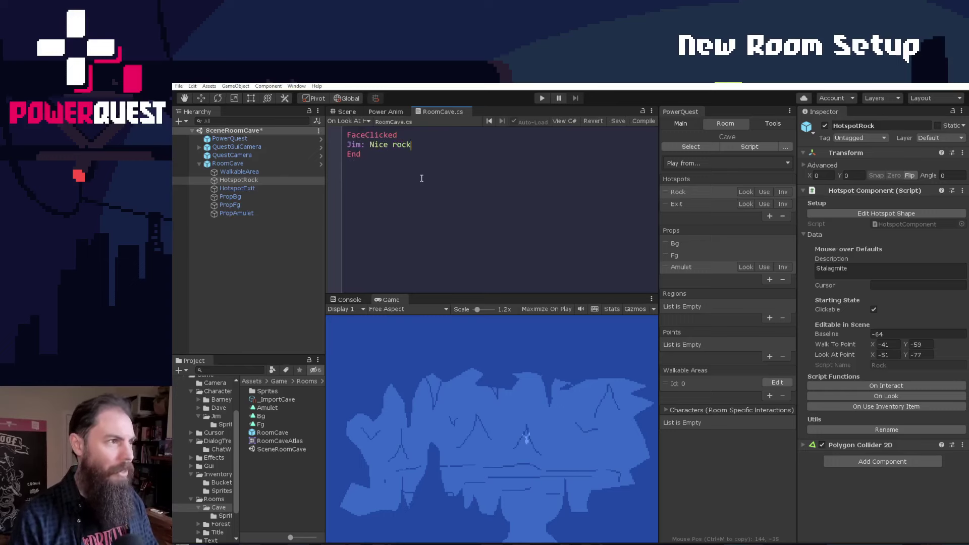
click(618, 121)
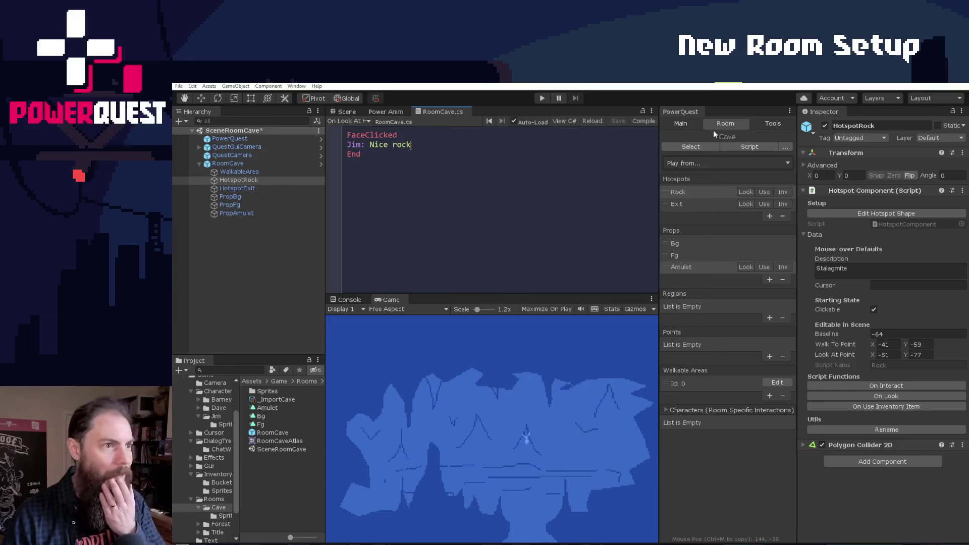
Step: Add a room point named Enter and place it below the cave's lower edge at about 34, -142
click(382, 112)
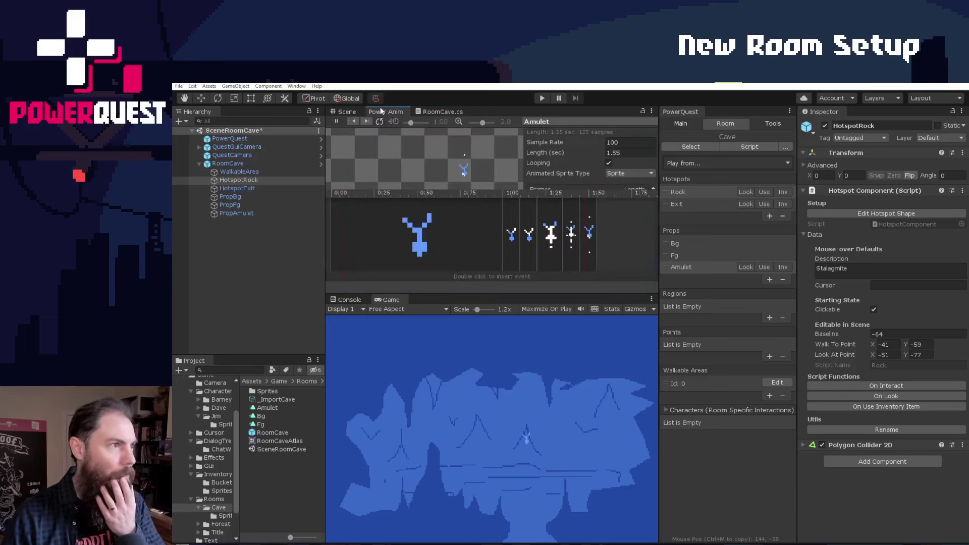
click(441, 111)
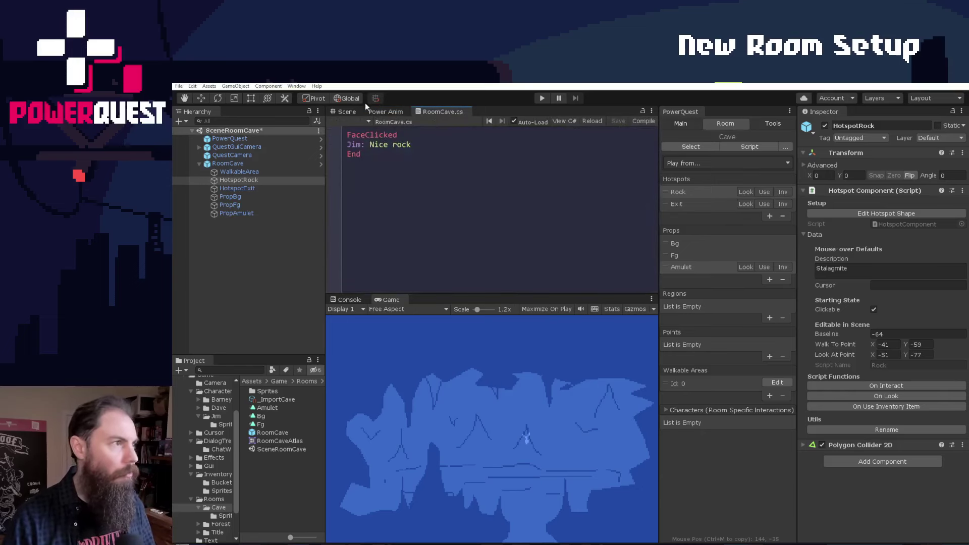
click(346, 111)
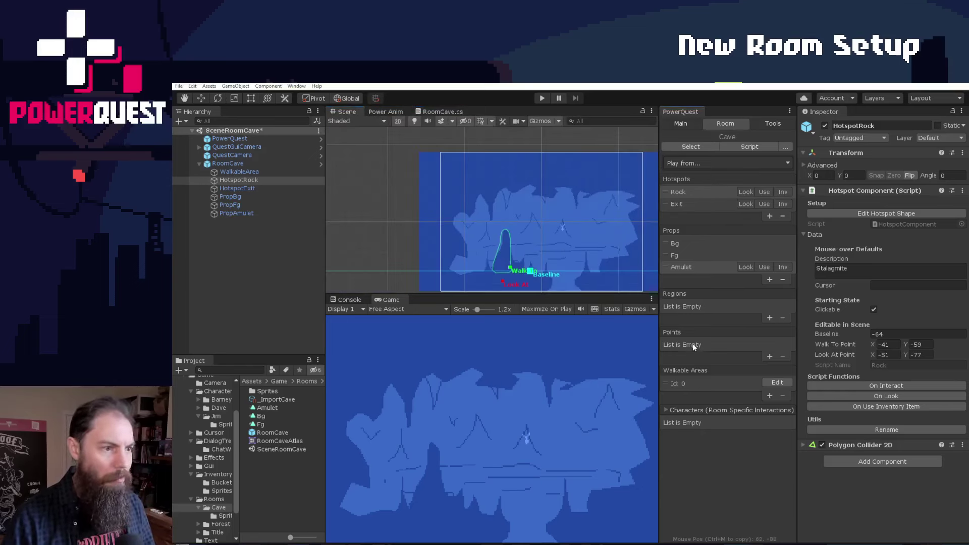
click(770, 357)
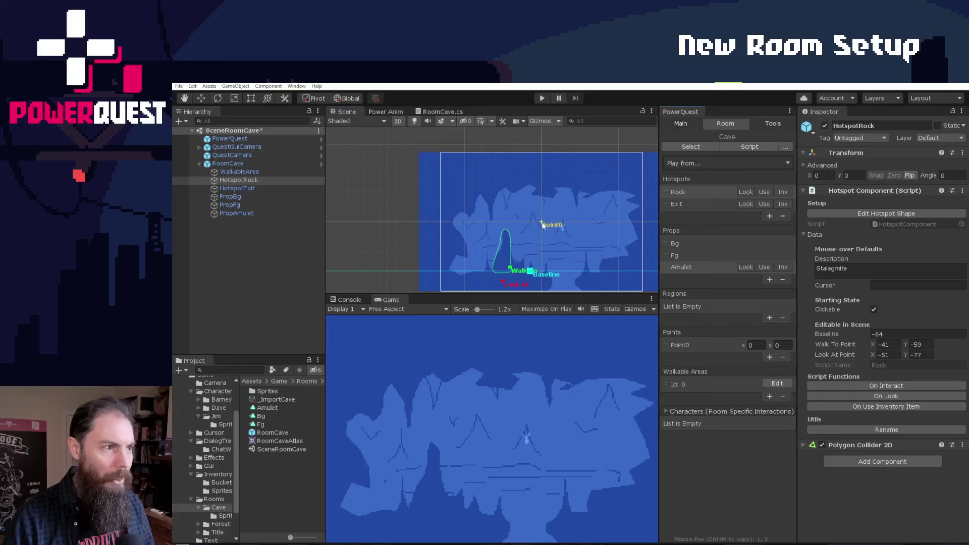
click(707, 348)
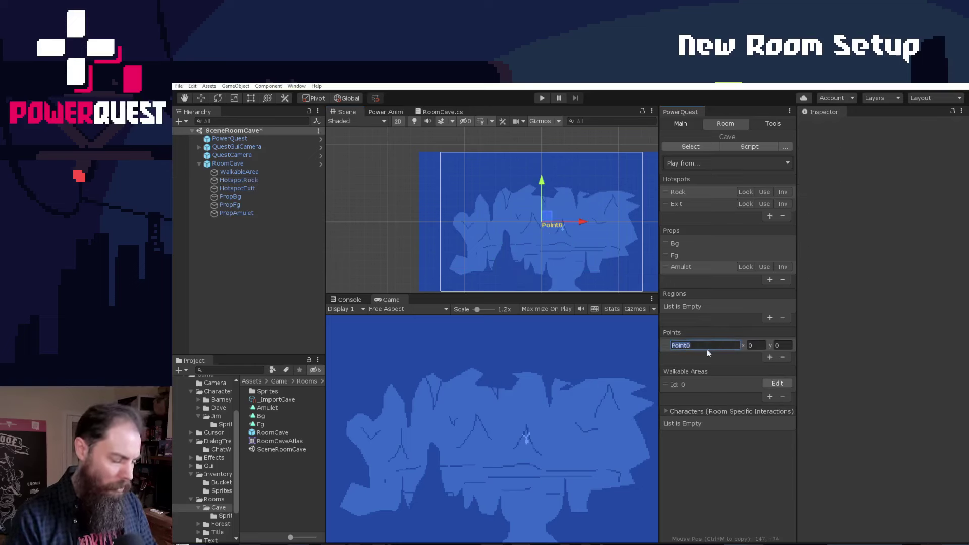
text(Enter)
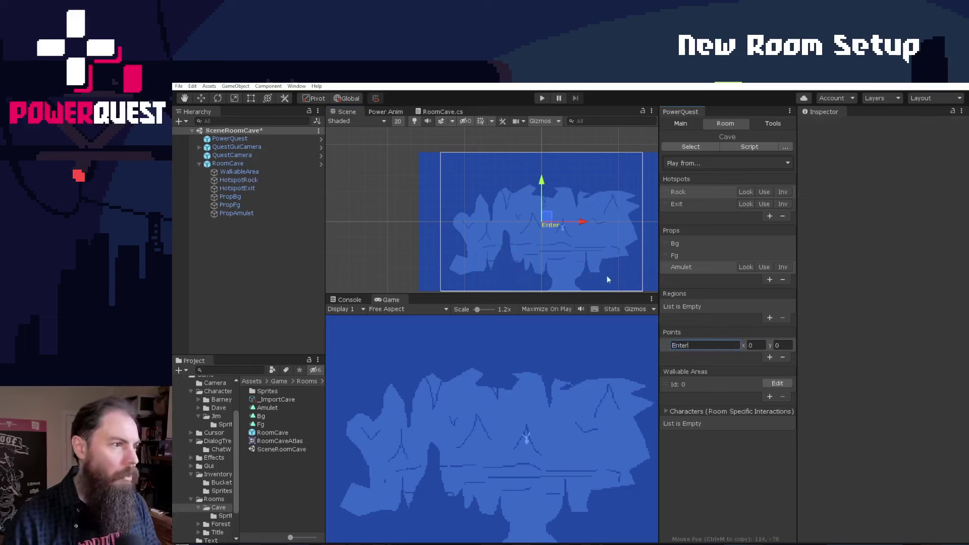
middle_drag(558, 225, 544, 210)
drag(512, 180, 537, 288)
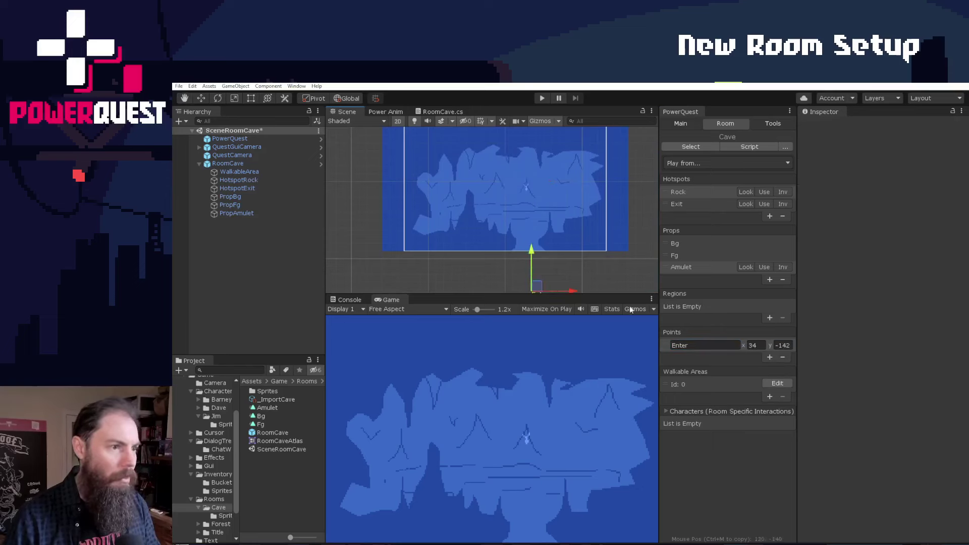
Step: Add a second room point named WalkTo and place it inside the cave at about 67, -55
click(770, 358)
click(697, 357)
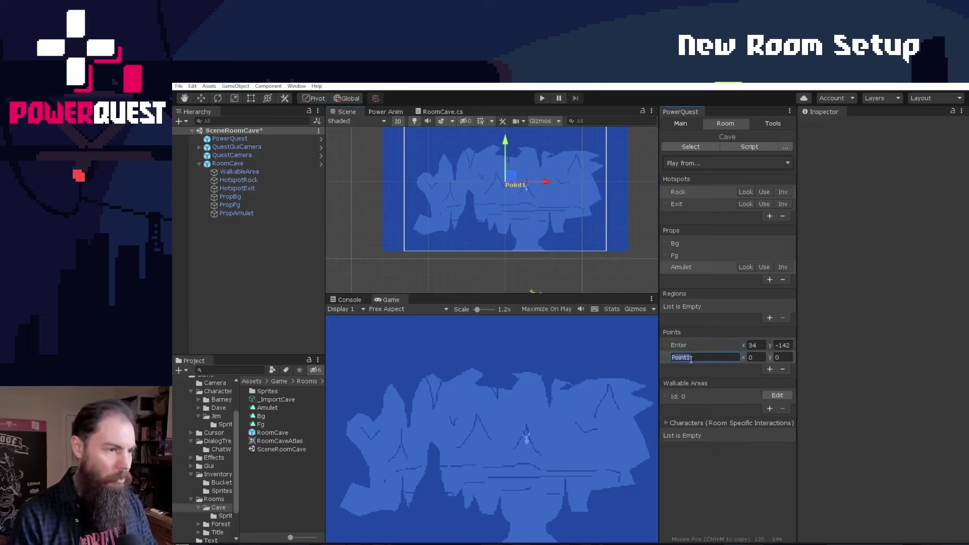
text(WalkTo)
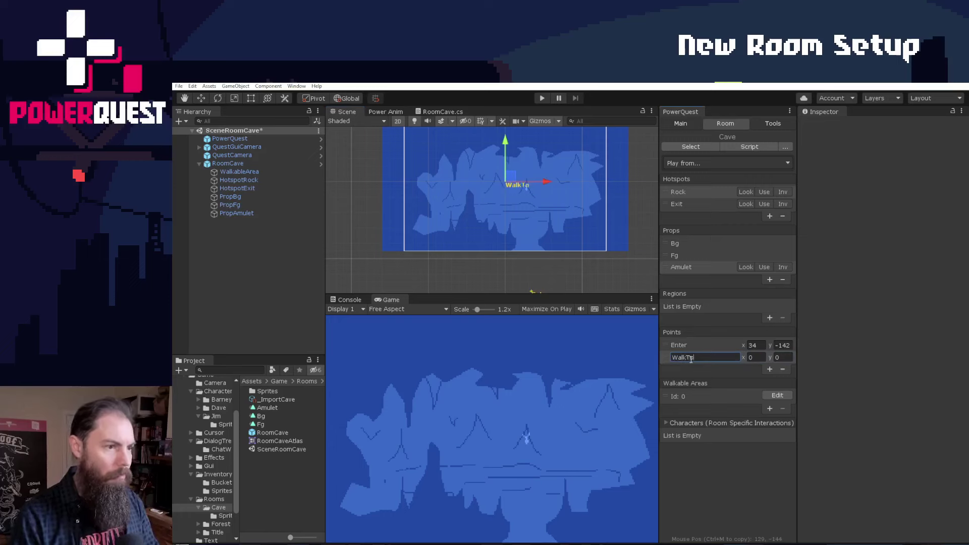
drag(511, 176, 560, 223)
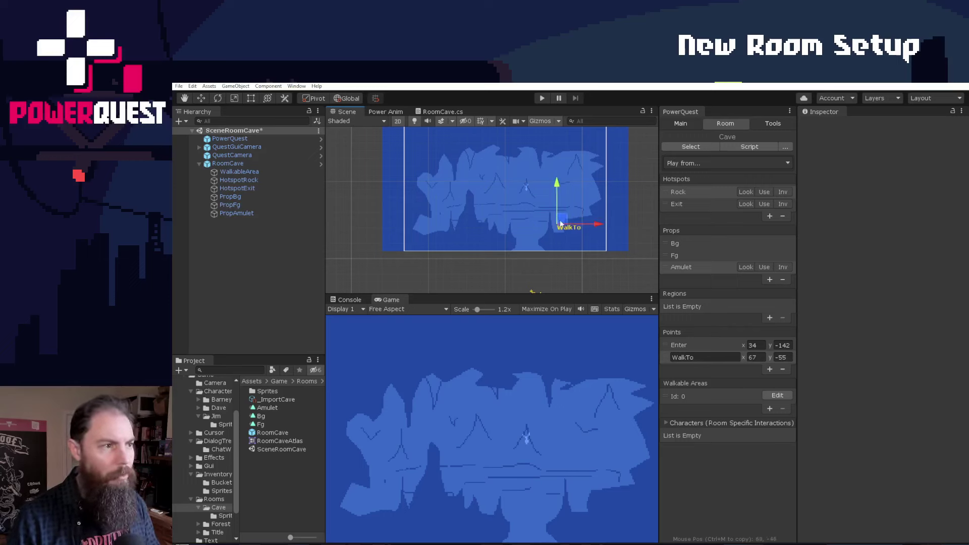
Step: Open the Cave room's On Enter Room After Fade script and dock the script editor beside the Game view, keeping the scene's points in view
click(691, 147)
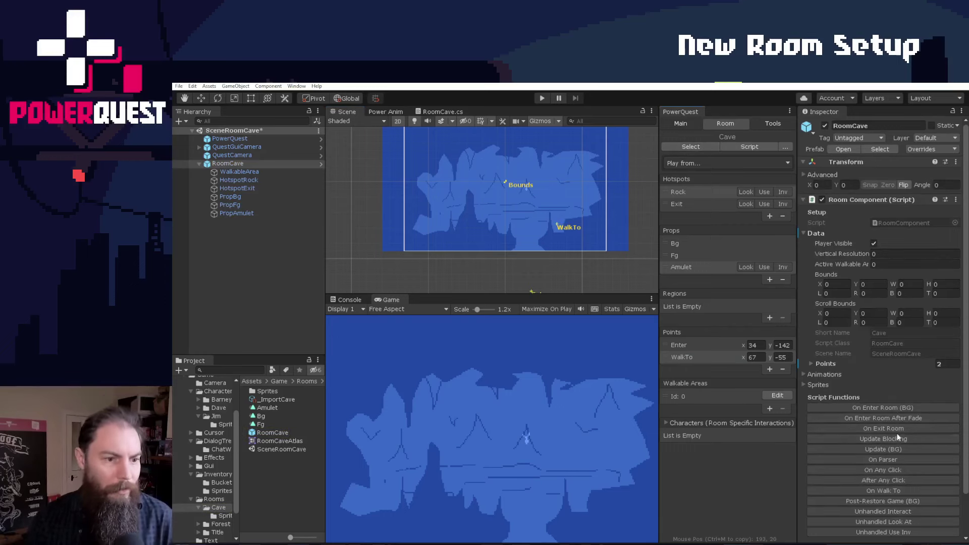
click(785, 147)
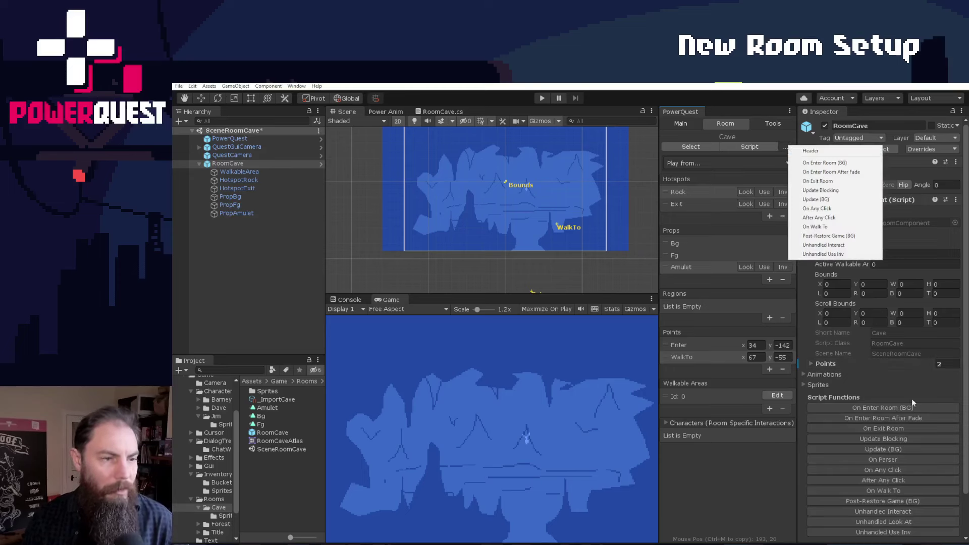
click(807, 85)
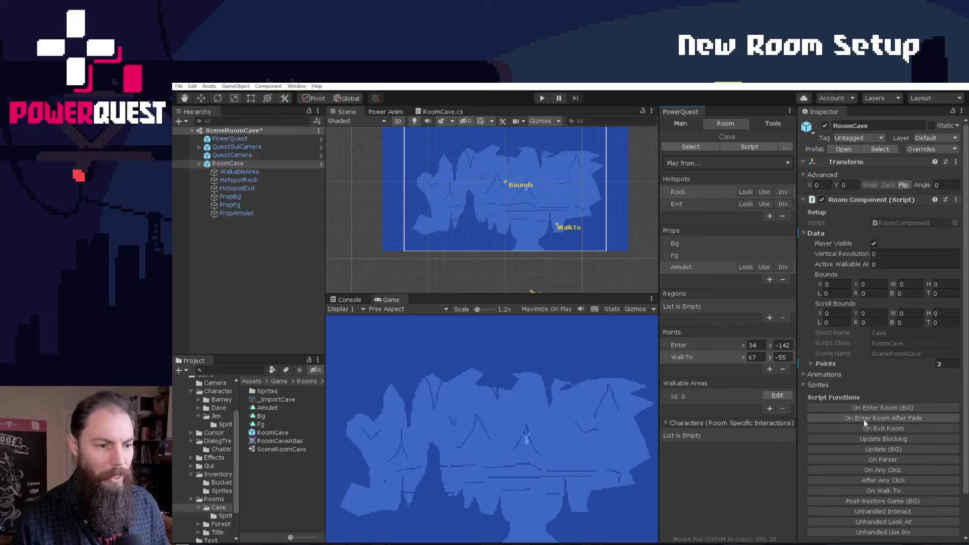
click(886, 419)
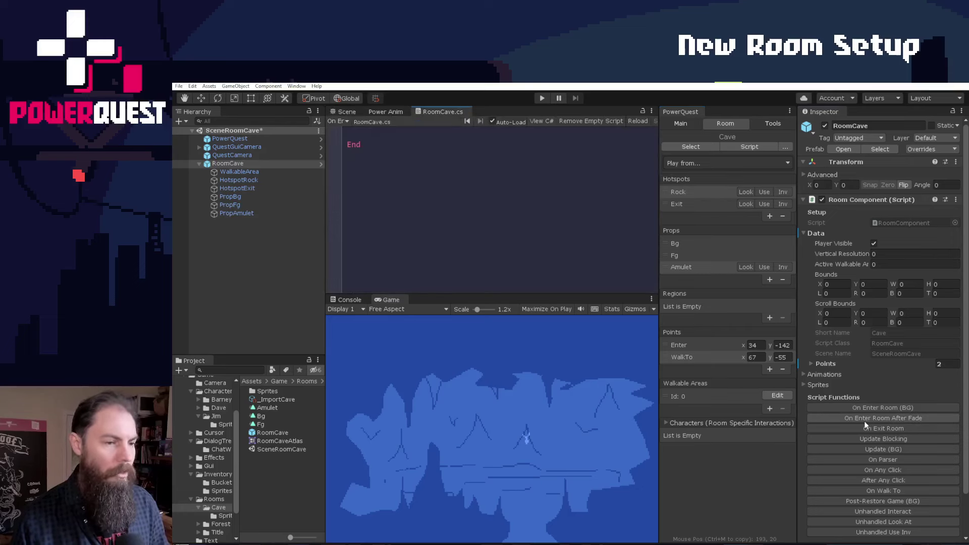
drag(435, 109, 441, 301)
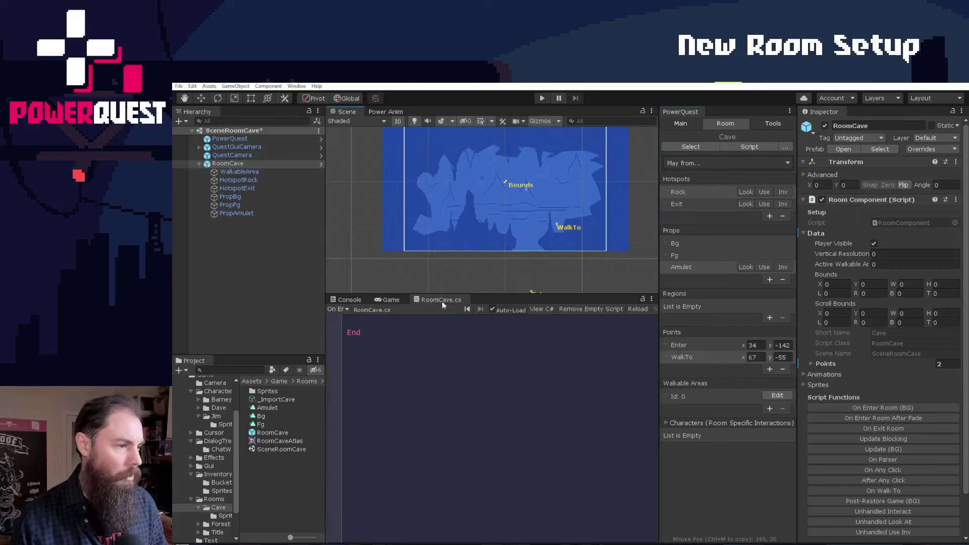
click(394, 323)
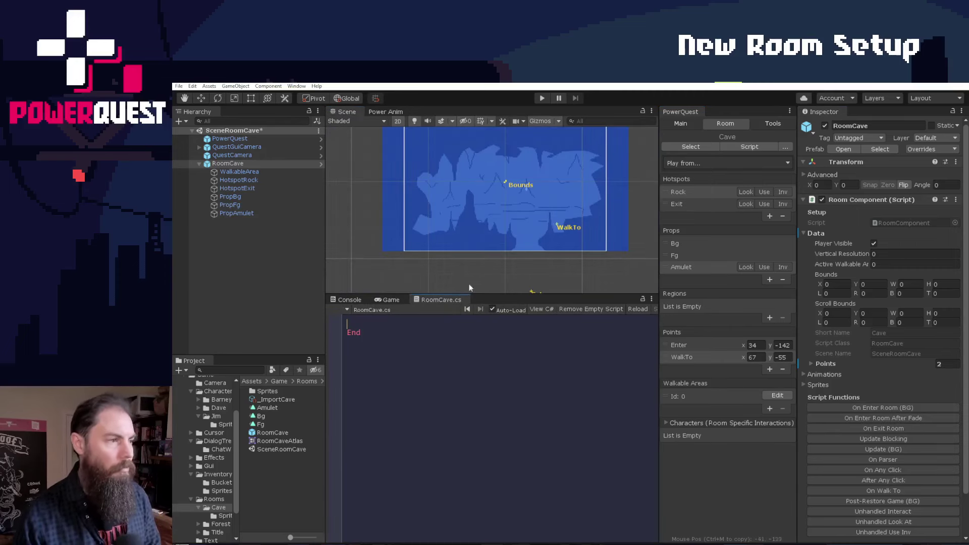
middle_drag(468, 284, 466, 265)
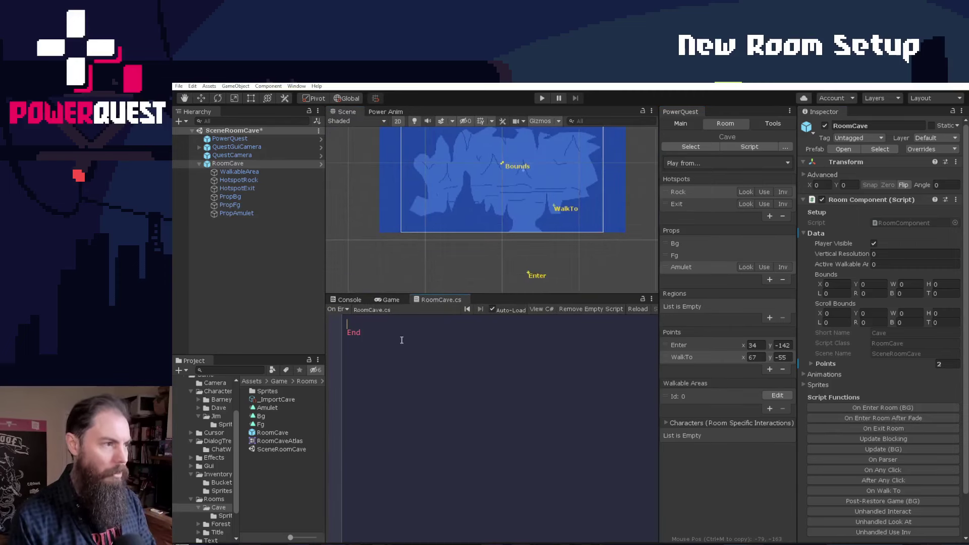
text(C.jim)
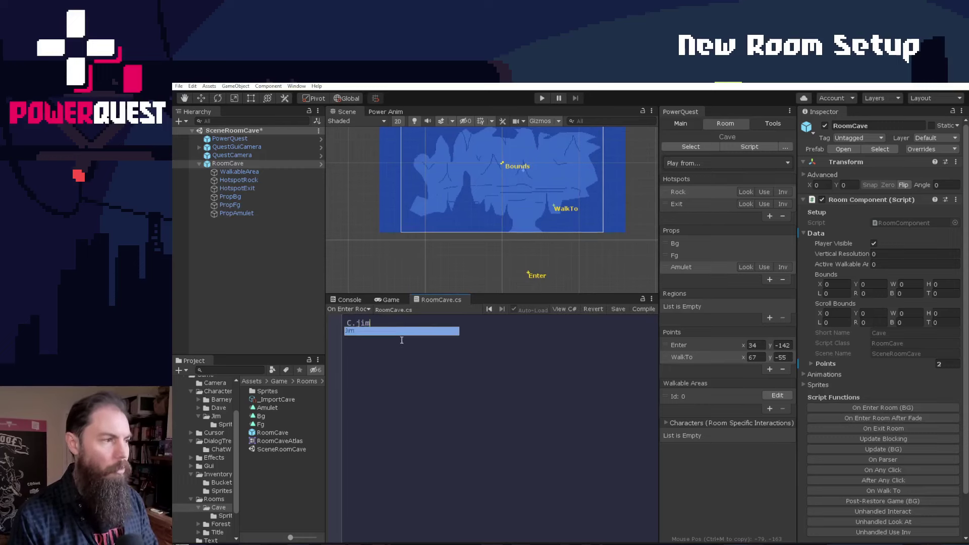
key(BackSpace)
key(BackSpace)
text(Player)
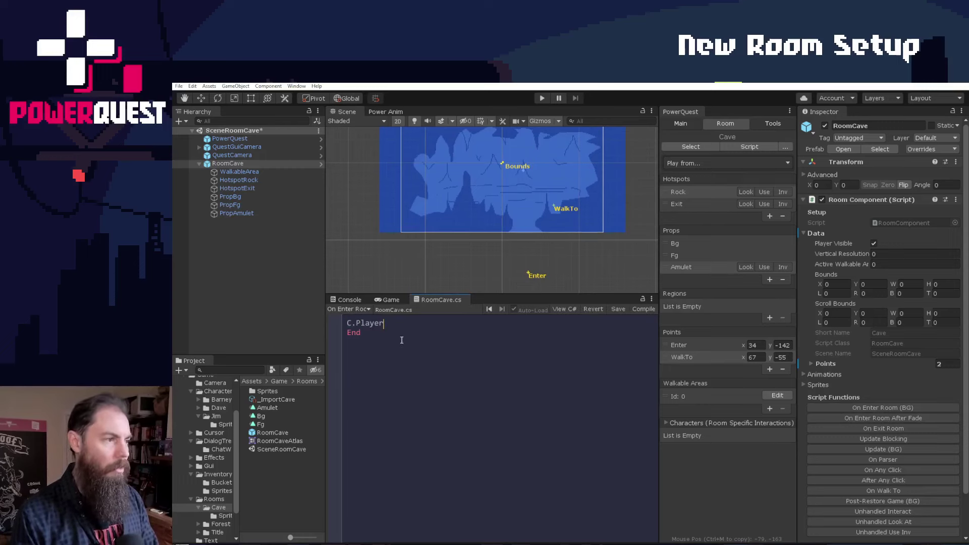
key(shift+Home)
Step: Write Plr.SetPosition( Points.Enter); in the On Enter Room After Fade script, then save and compile it
text(Plr.)
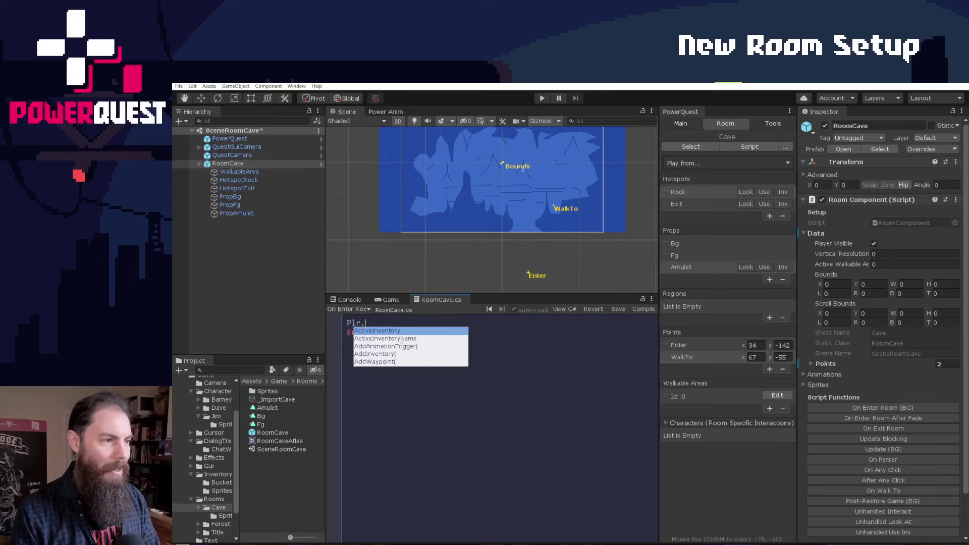
text(SetPosition()
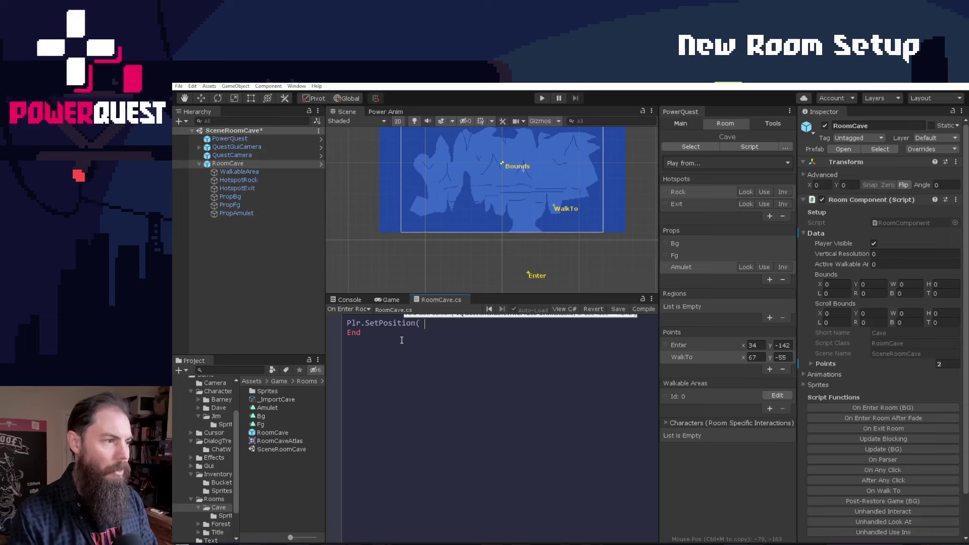
text( points.)
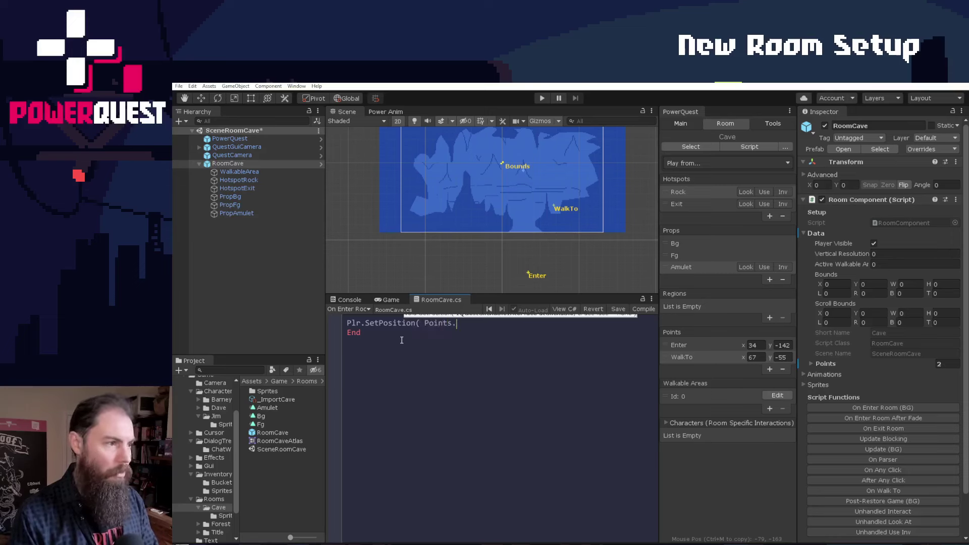
text(Enter);)
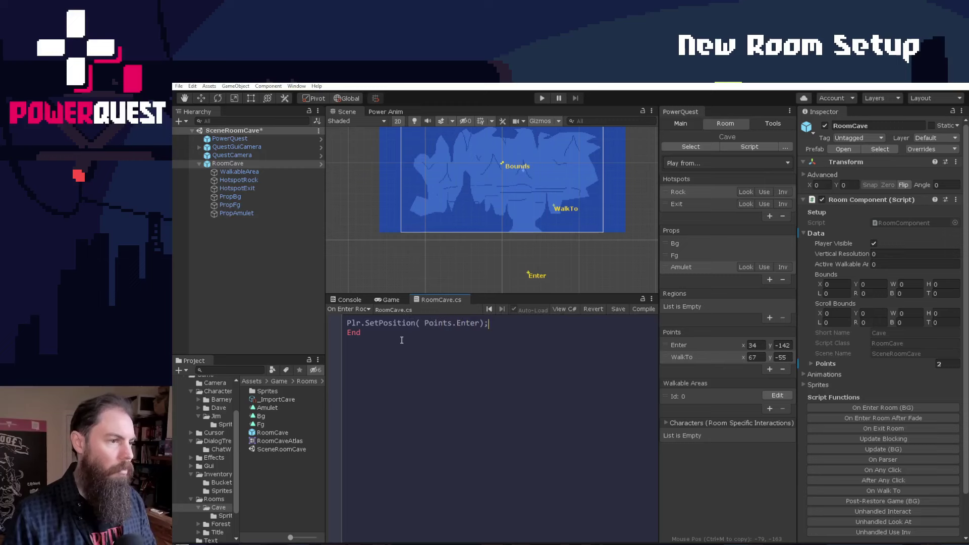
key(ctrl+s)
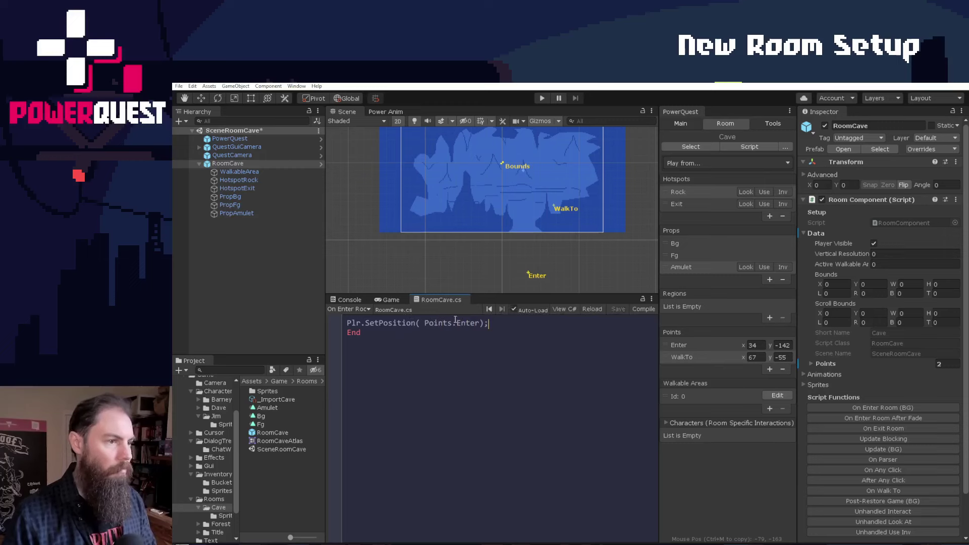
click(637, 309)
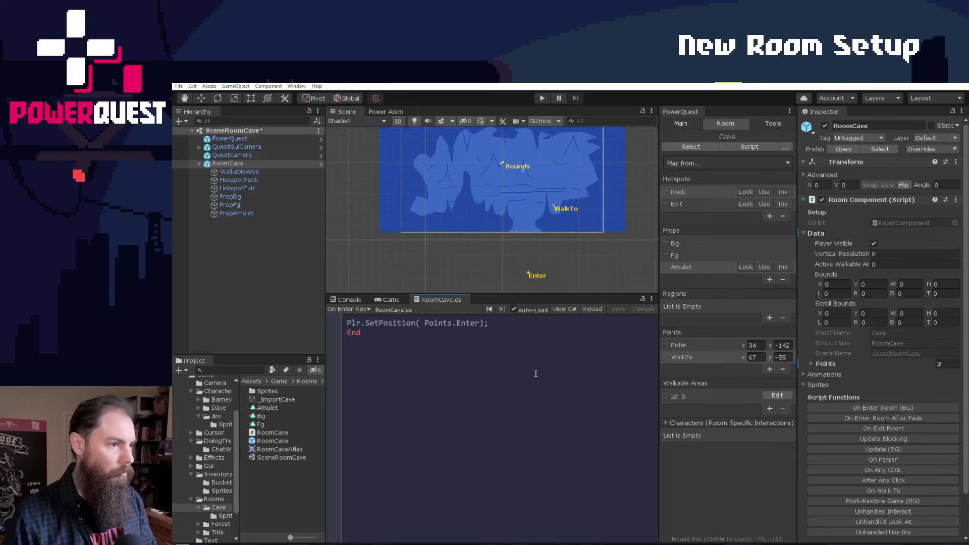
Step: Add Plr.WalkTo(Points.WalkTo); below the SetPosition line in the On Enter Room After Fade script, leaving a blank line between them
click(501, 324)
key(Return)
key(Return)
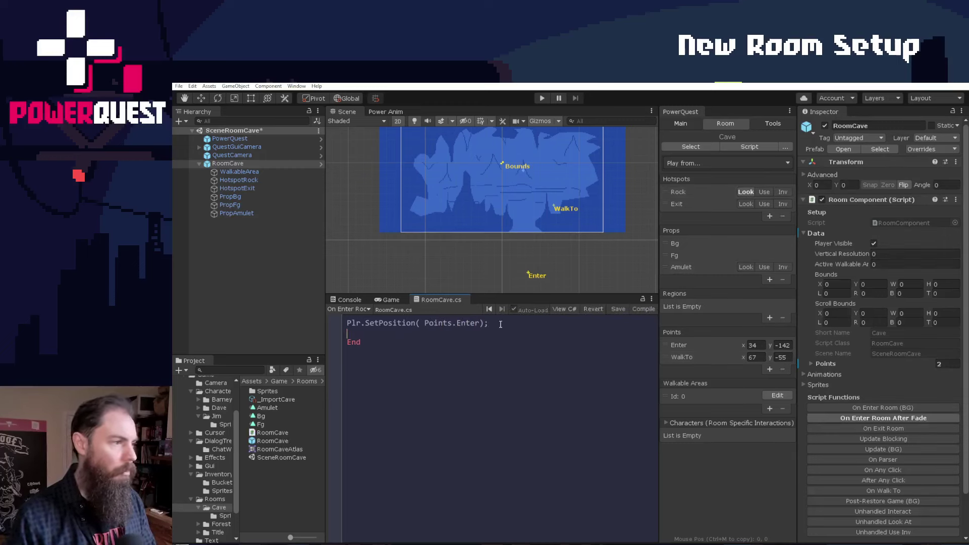
text(Plr.walkto)
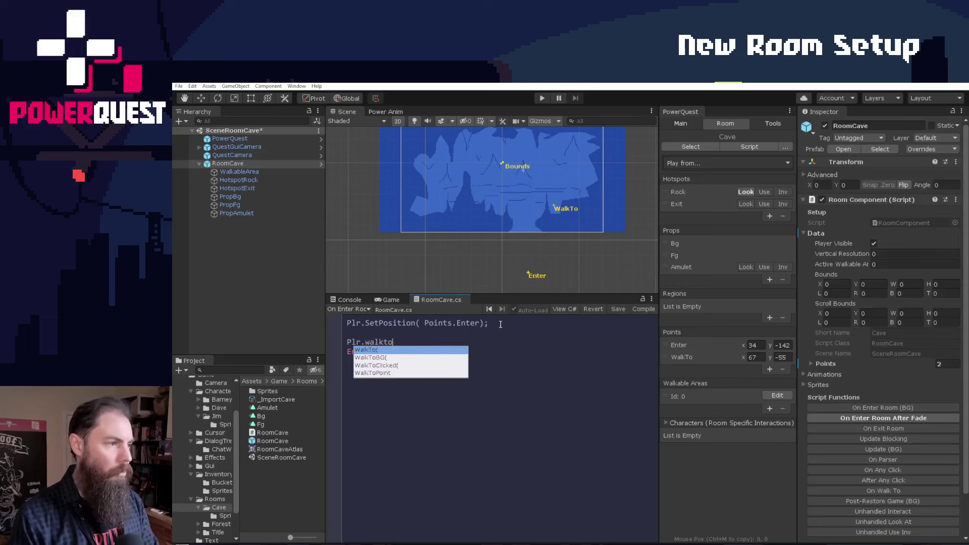
key(Return)
text(Points.)
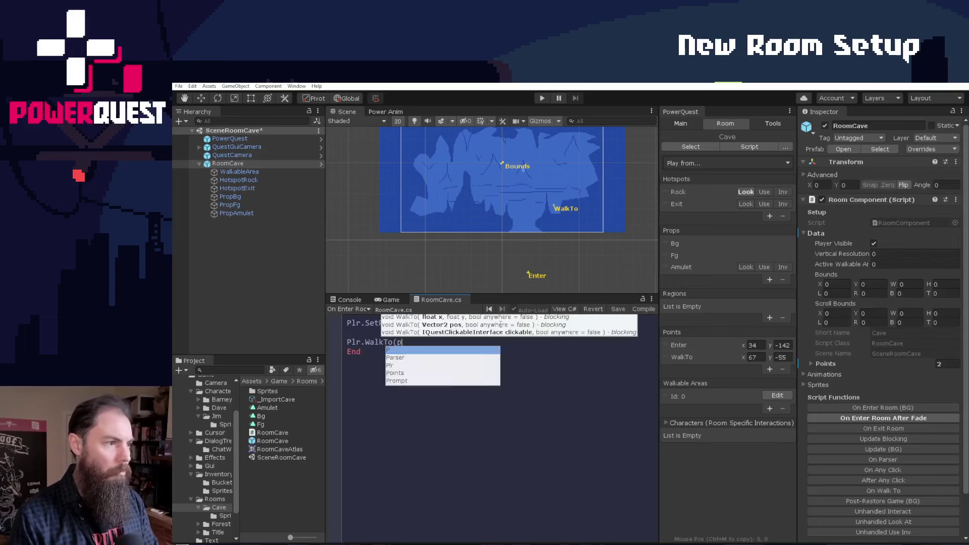
text(W)
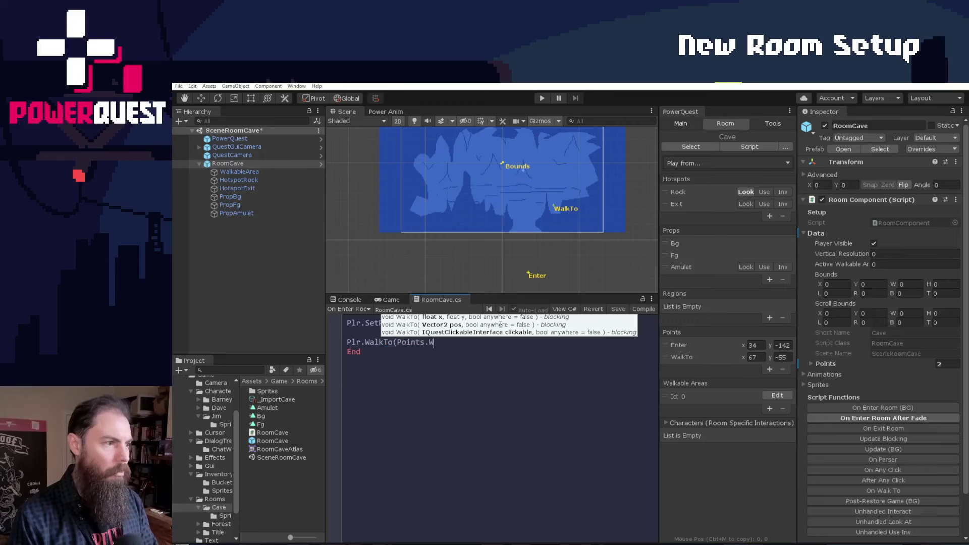
text(alkTo);)
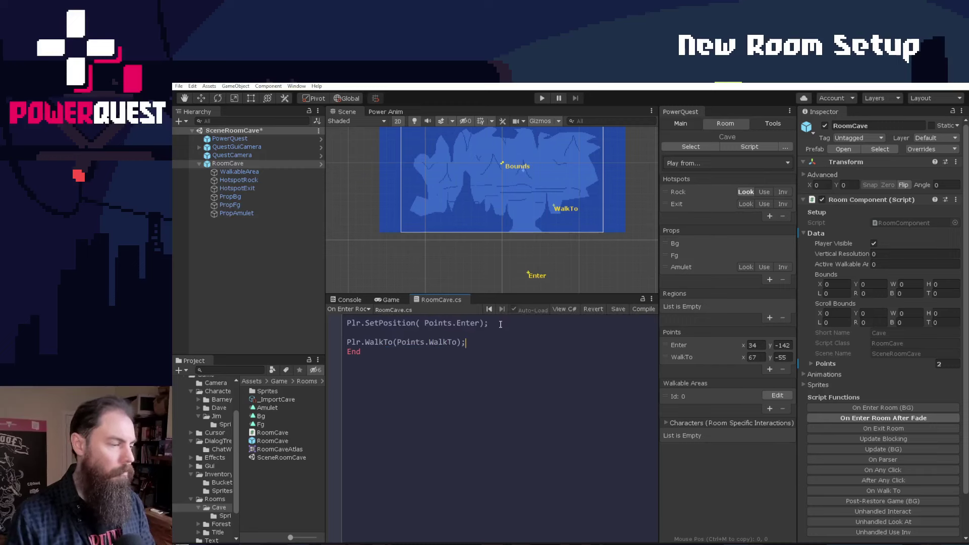
key(Return)
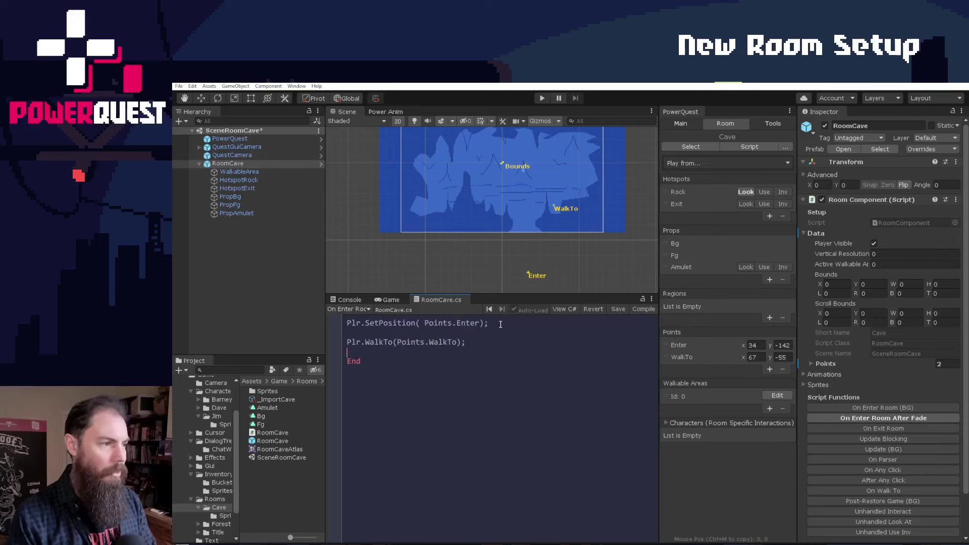
Step: Add Plr.FaceLeft(); and the dialogue line "Jim: Nice cave" to the end of the entrance script, save it and play the room
key(Return)
text(Plr.fac)
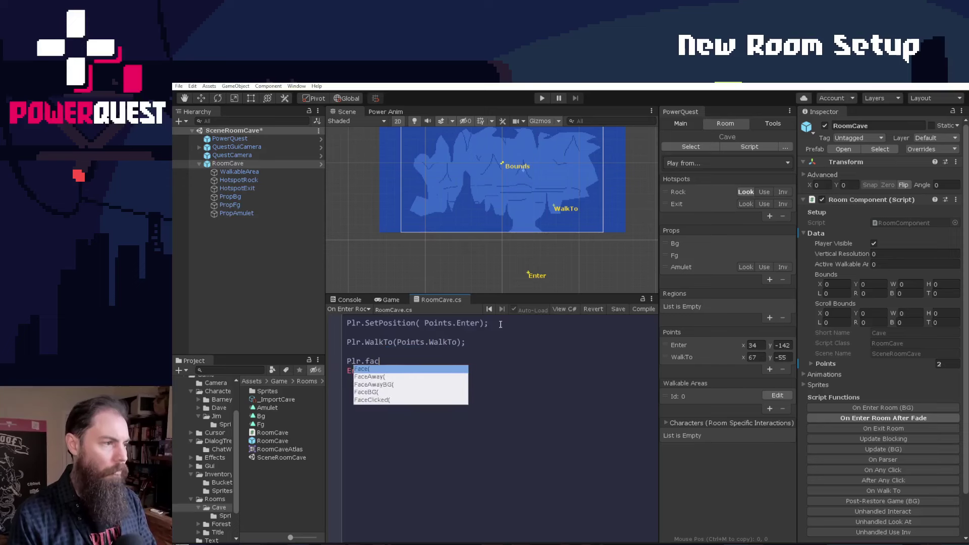
text(eL)
key(Return)
text();)
key(Return)
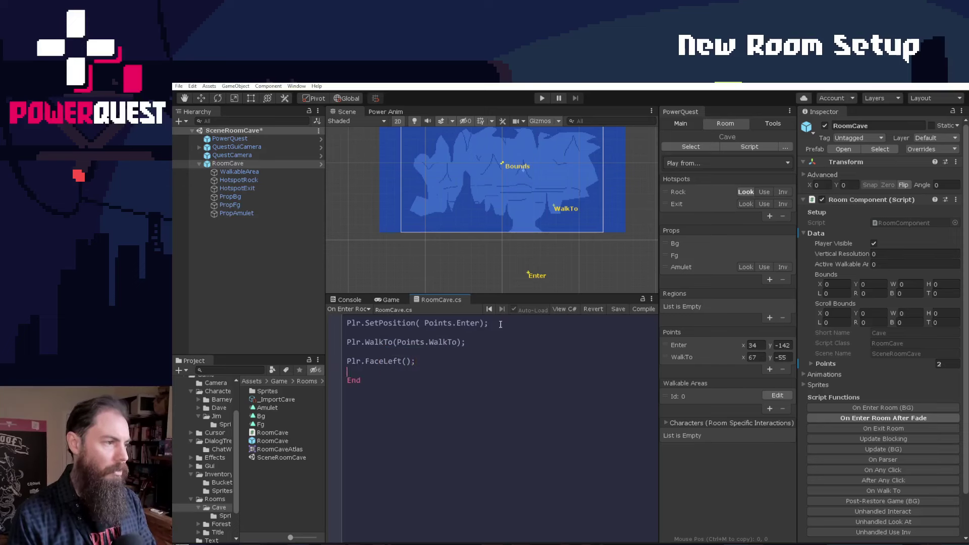
text(Jim: )
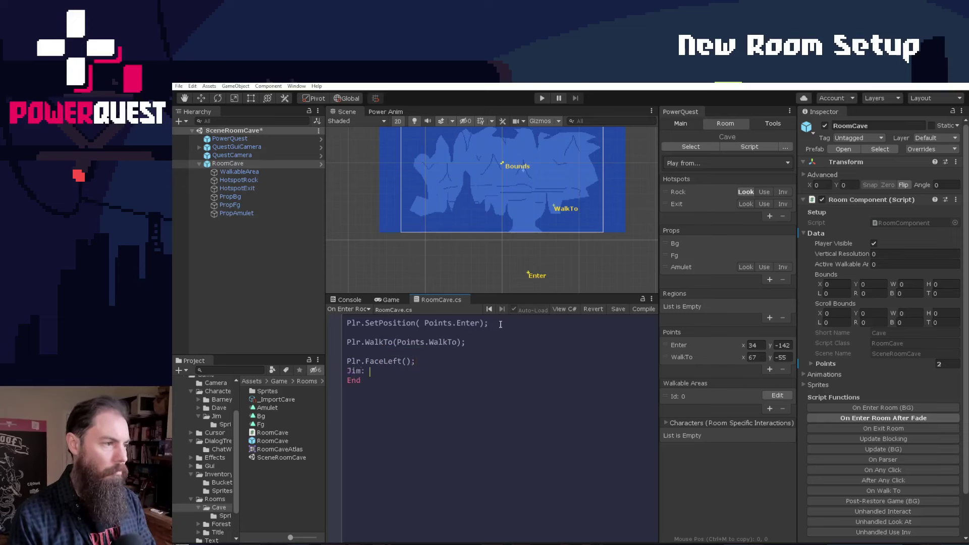
text(Nice cave)
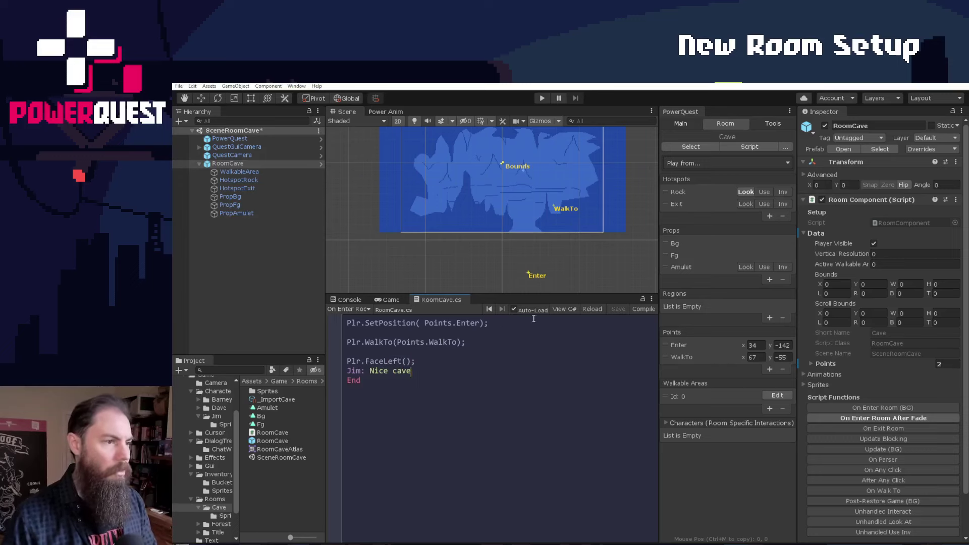
click(539, 99)
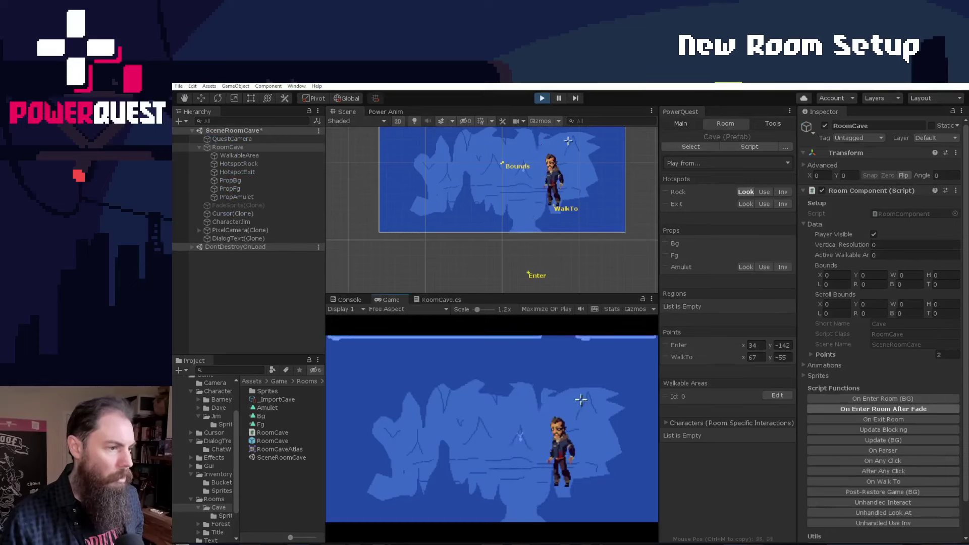
Step: Insert a "..." pause line before and another after Plr.FaceLeft(); in the entrance script, and save it while the game runs
click(438, 300)
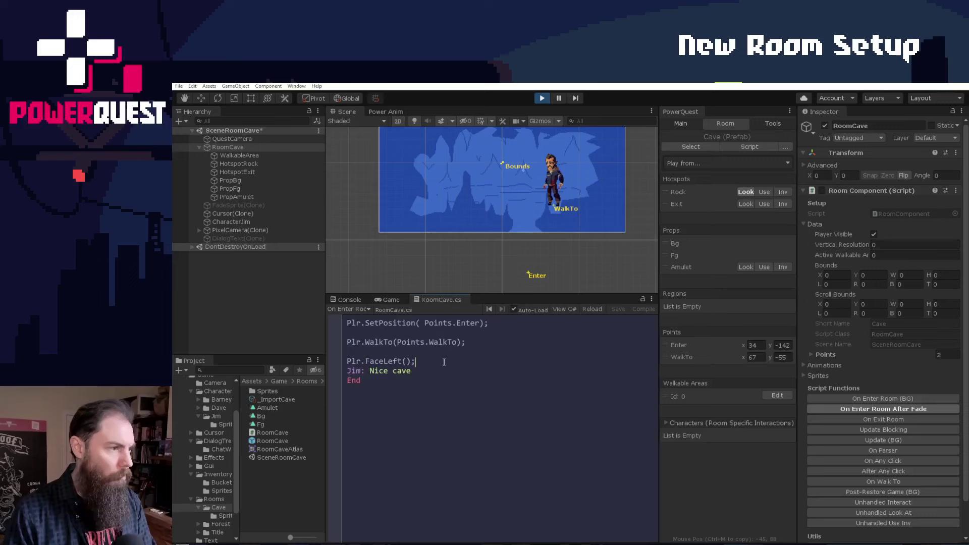
key(Up)
text(.)
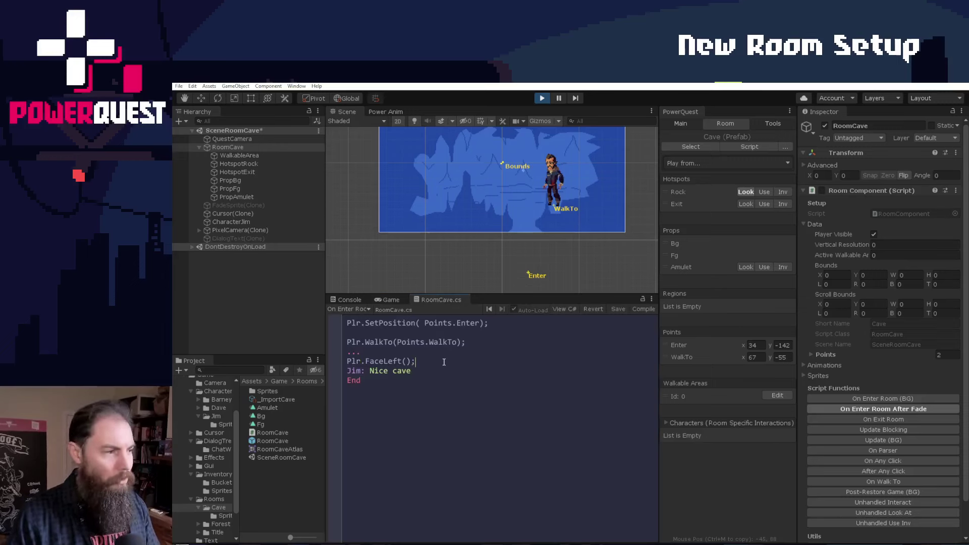
key(Return)
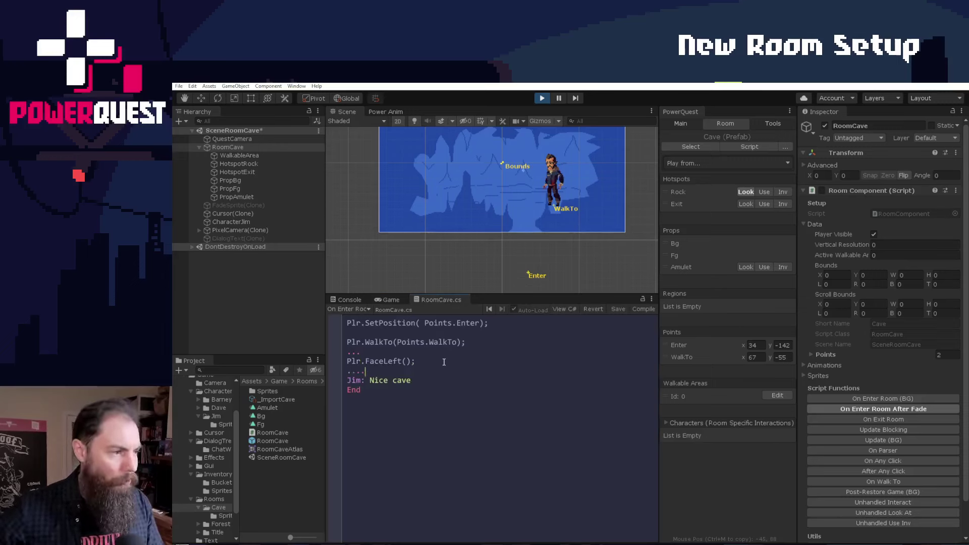
key(BackSpace)
key(BackSpace)
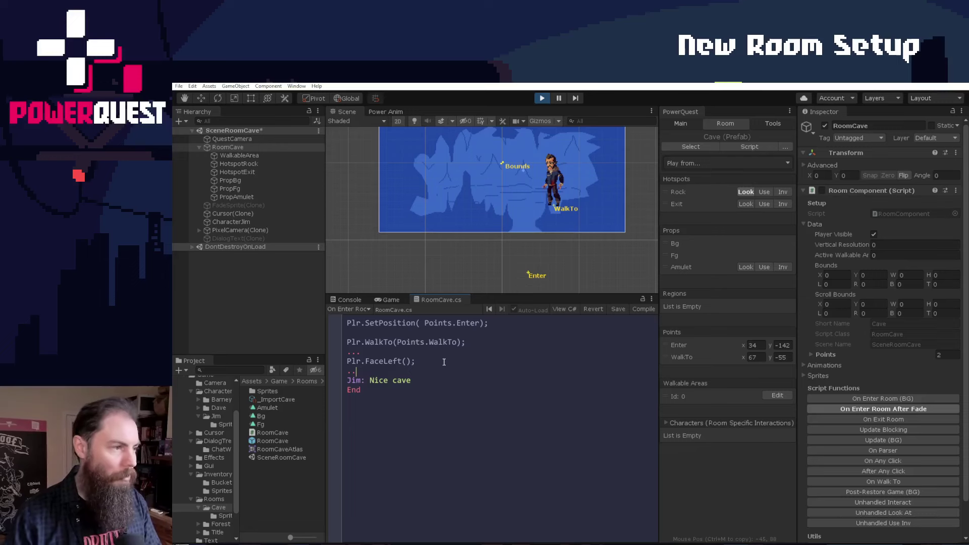
click(618, 310)
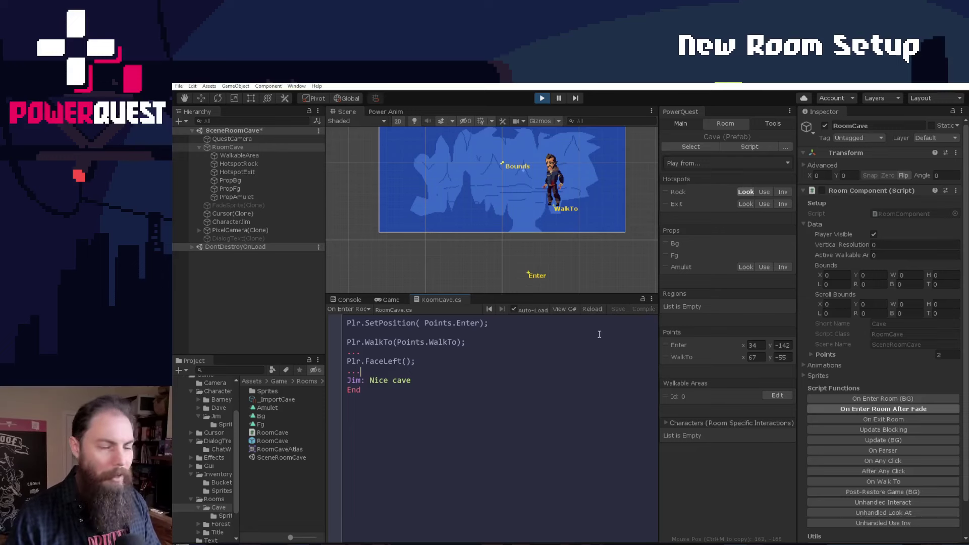
Step: Walk Jim around the cave in the running game, restart the room to replay the entrance, and walk him around again
click(391, 301)
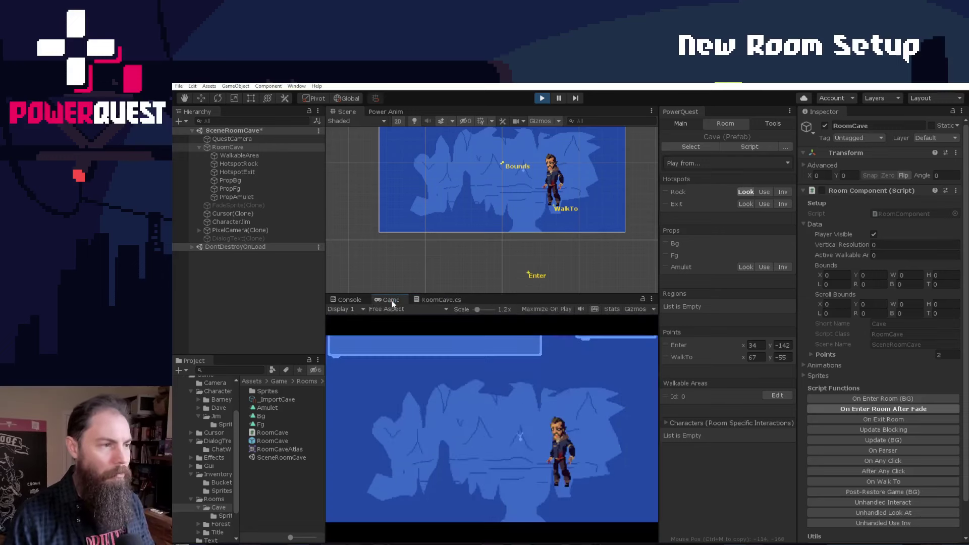
click(510, 480)
click(568, 482)
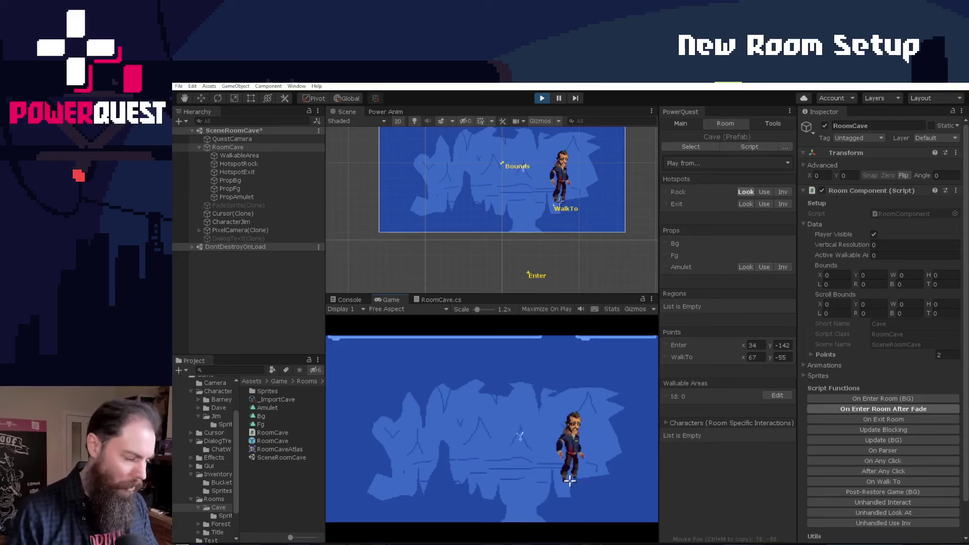
key(F9)
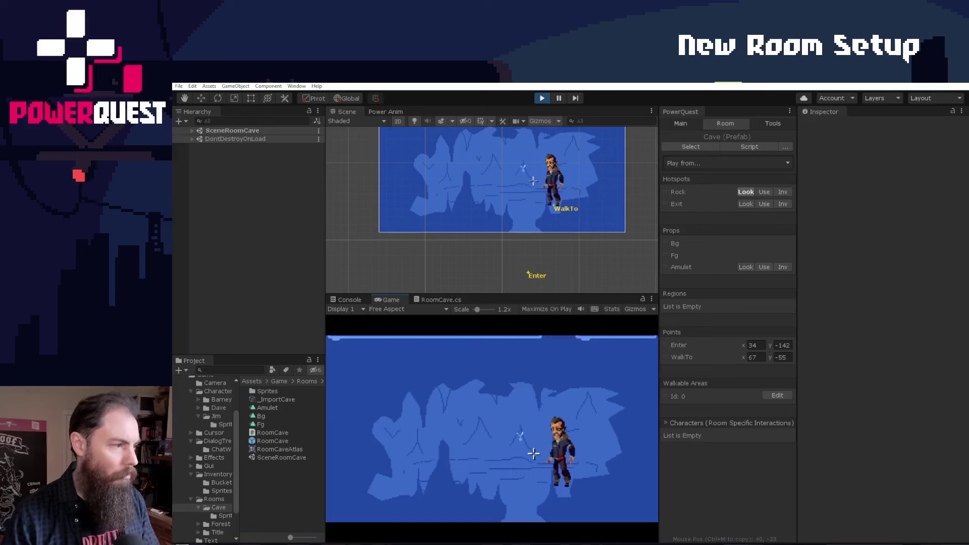
click(522, 479)
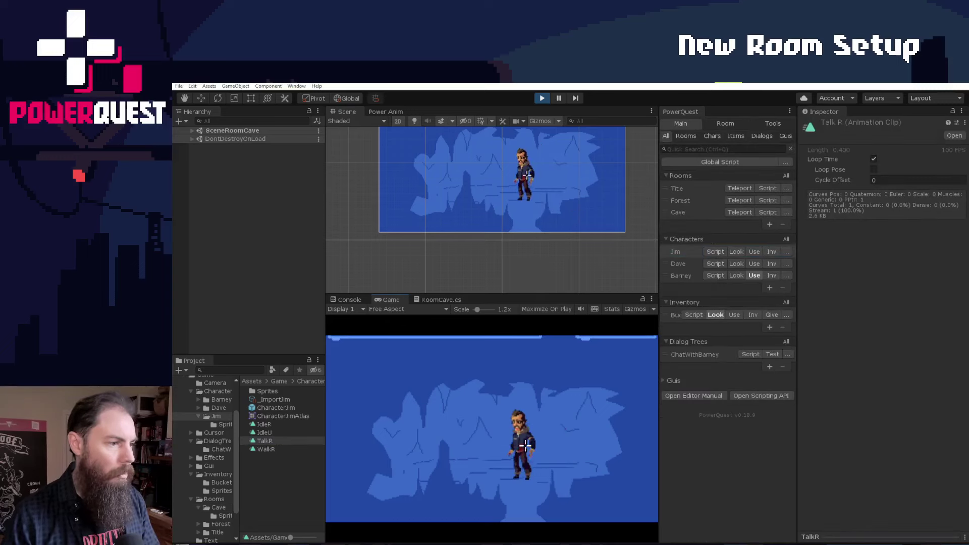
click(570, 468)
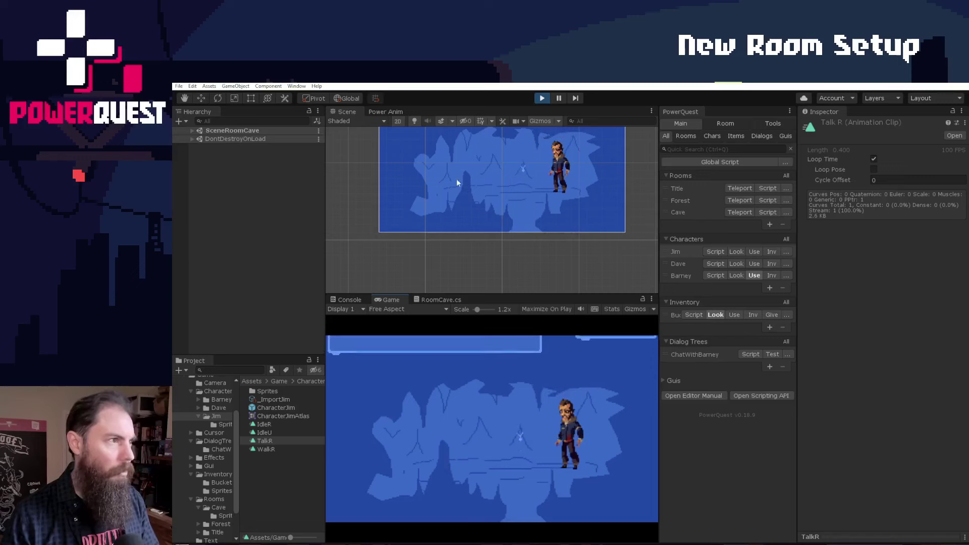
Step: Dock the RoomCave.cs script editor alongside the Scene view so it shows above the running Game view
click(388, 111)
click(346, 112)
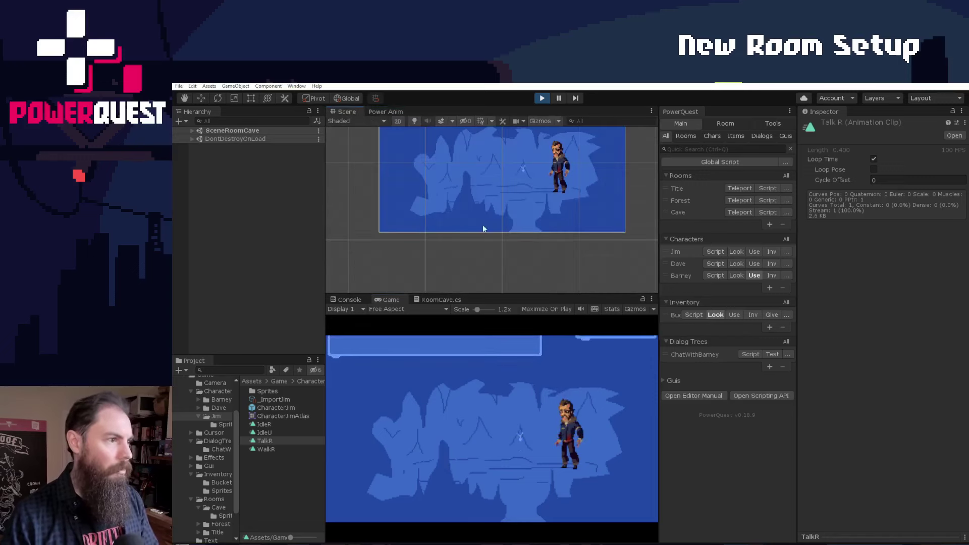
drag(440, 301, 459, 225)
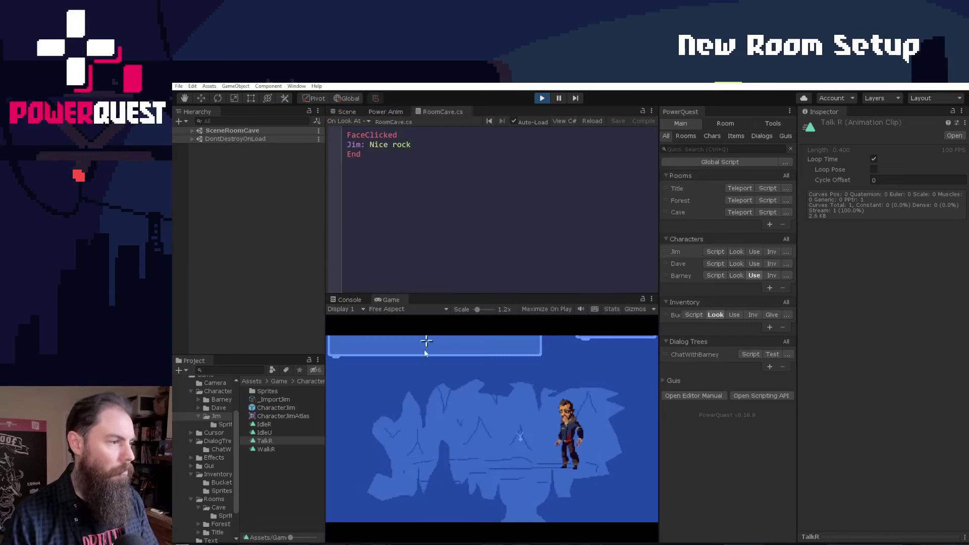
Step: Look at and use the amulet in the running game so that its empty On Interact script opens in the editor
right_click(519, 438)
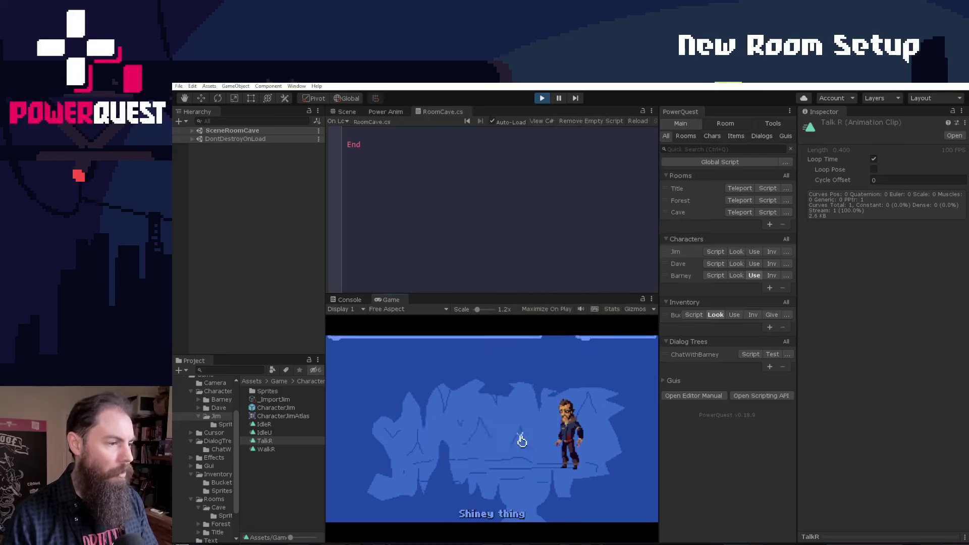
click(521, 442)
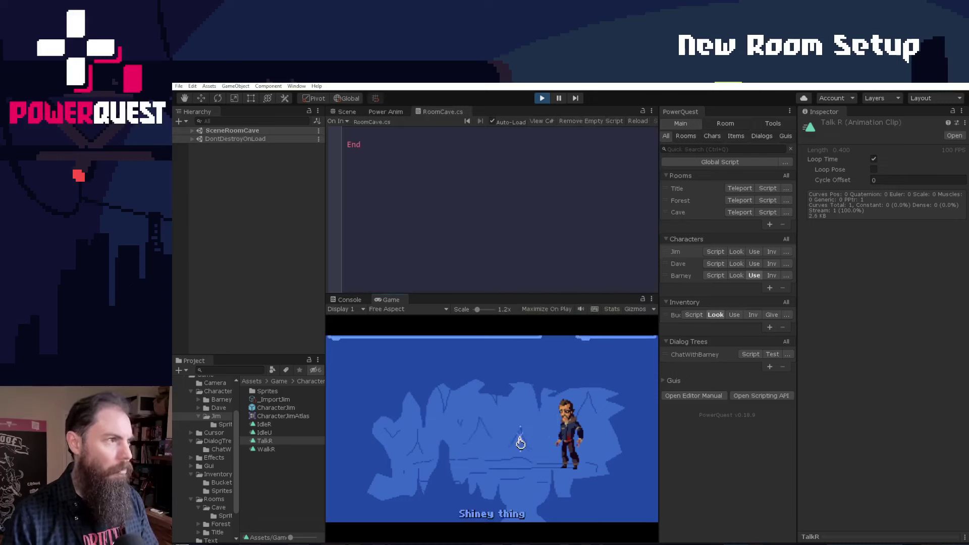
click(356, 131)
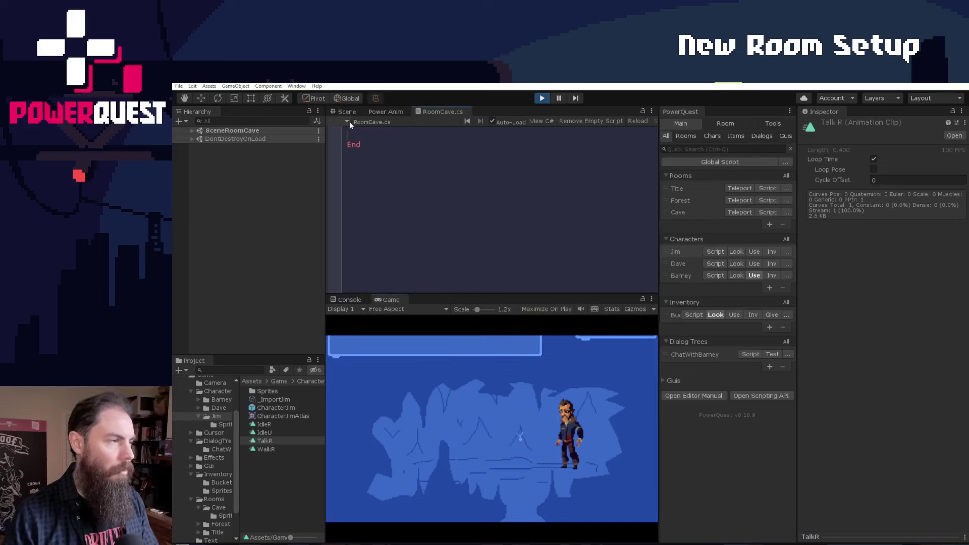
click(349, 121)
click(483, 184)
click(349, 122)
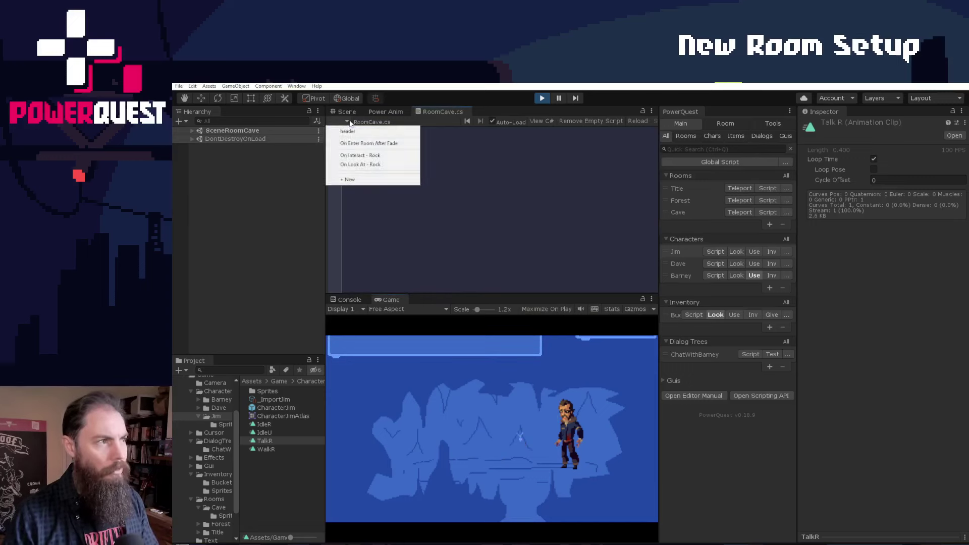
click(474, 171)
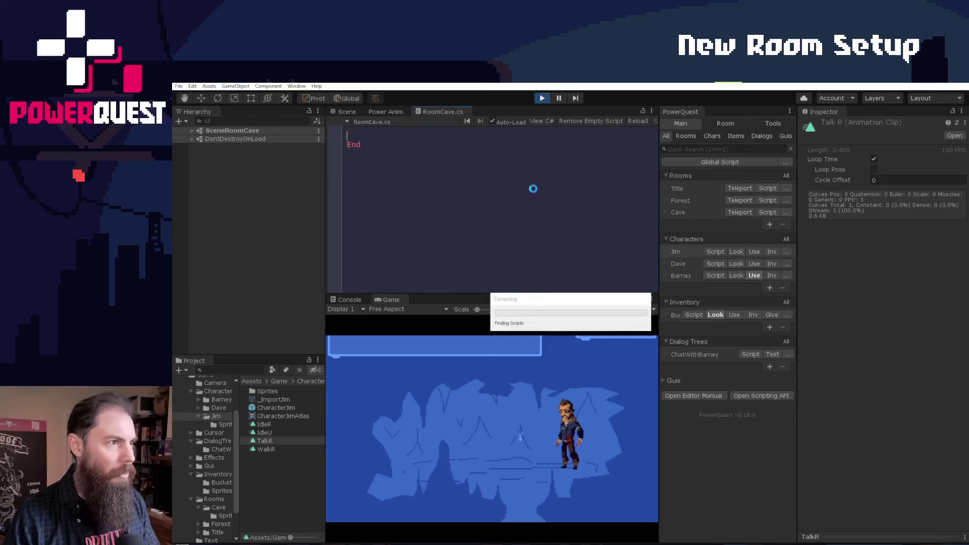
Step: Write WalkToClicked and FaceClicked in the amulet's On Interact script and save it
click(384, 141)
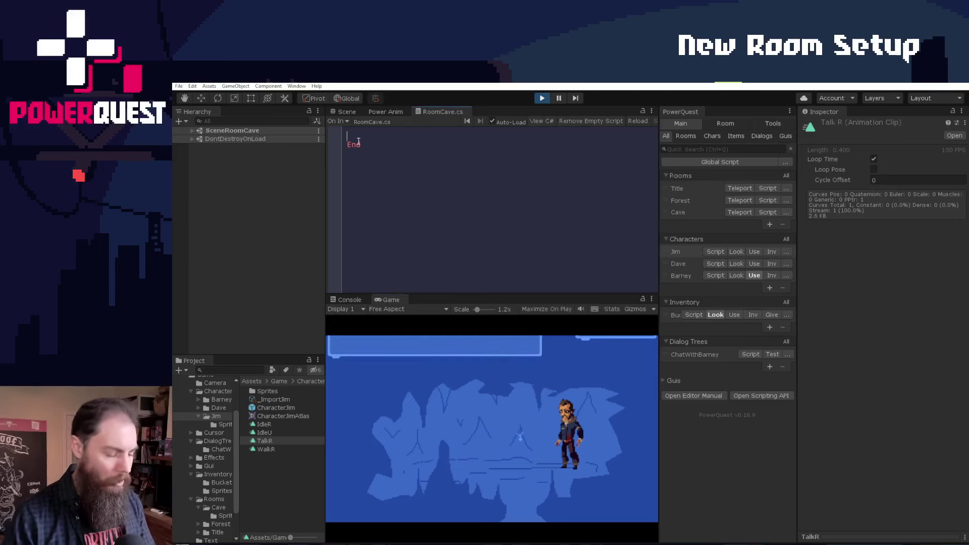
text(WalkToClicked)
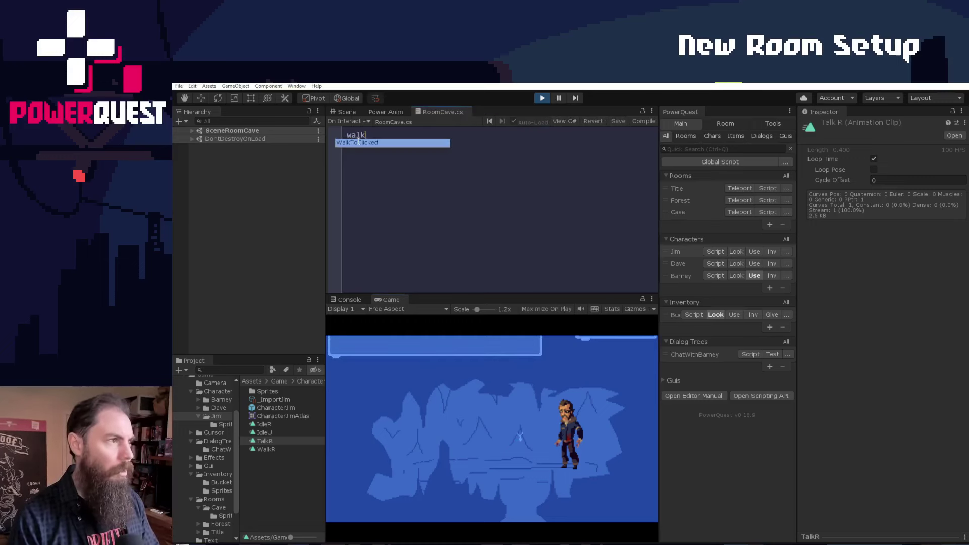
key(Return)
text(FaceClicked)
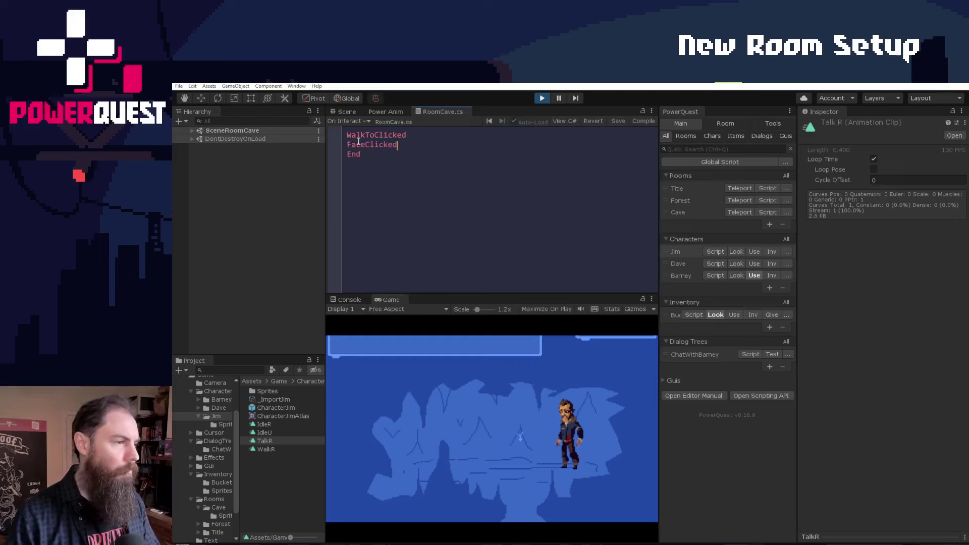
key(ctrl+s)
Step: Test the amulet interaction in the running game by using it, walking Jim away, and using it again
click(520, 442)
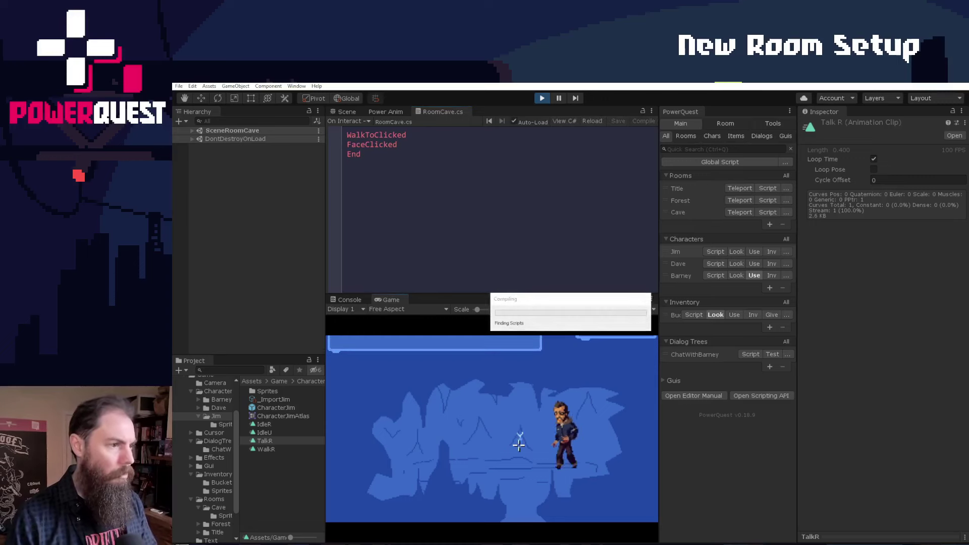
click(486, 465)
click(522, 442)
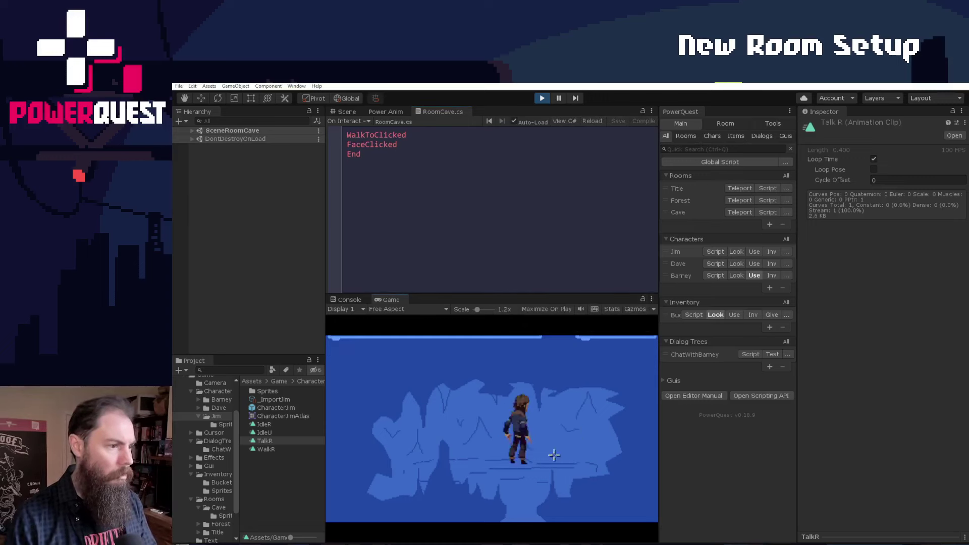
Step: Add the line "Display: You grab the amulet" below FaceClicked in the amulet's On Interact script
click(418, 145)
key(Return)
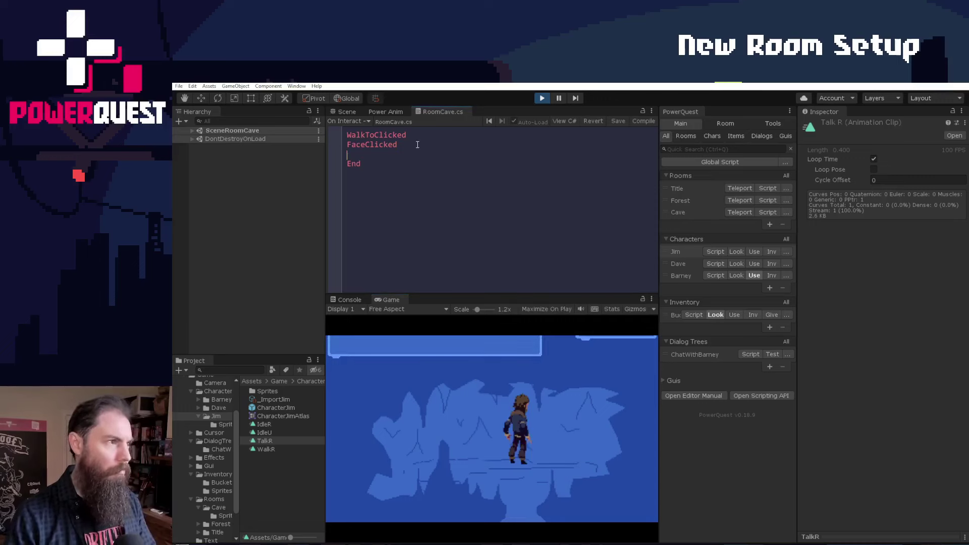
text(Display: )
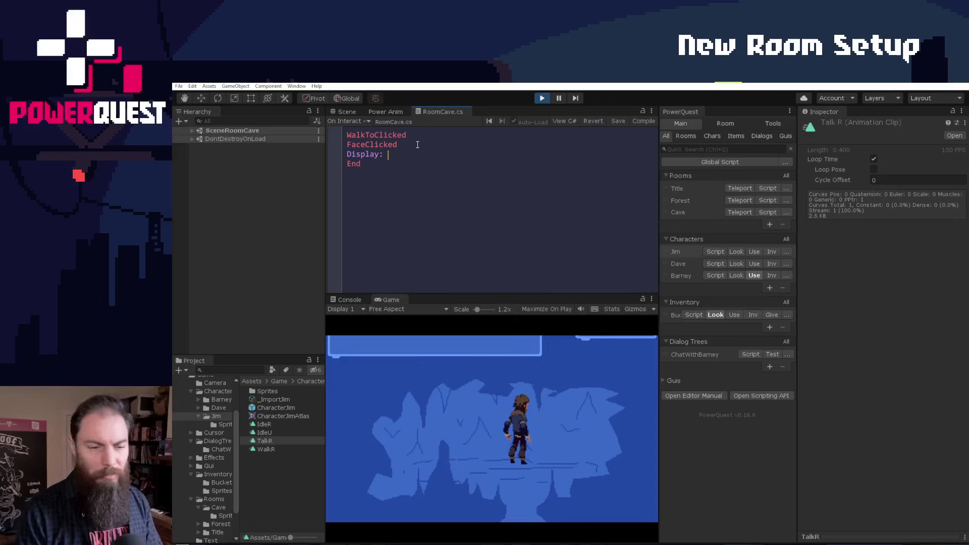
text(You g)
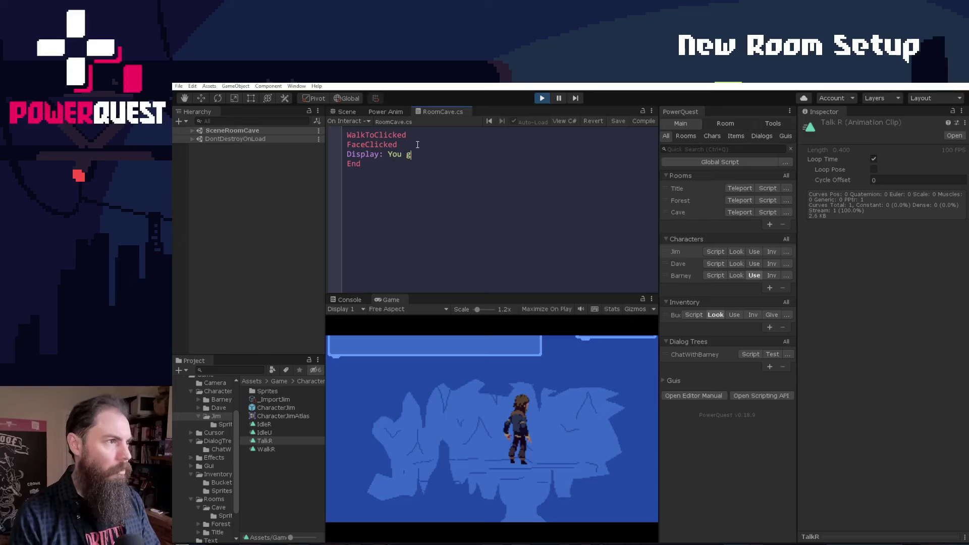
text(rab the amulet)
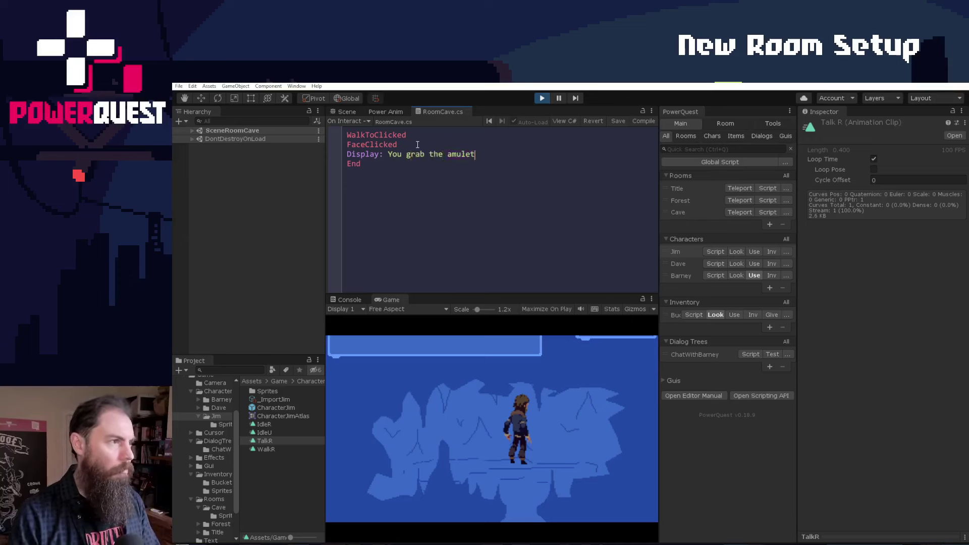
key(Return)
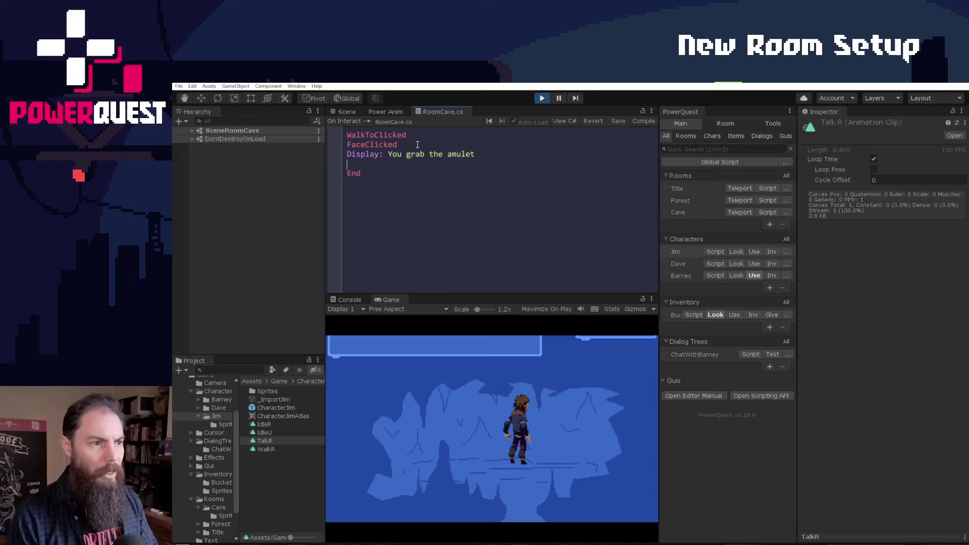
Step: Begin a P.Amulet statement under the Display line and bring up the Amulet prop's properties for reference
text(P.)
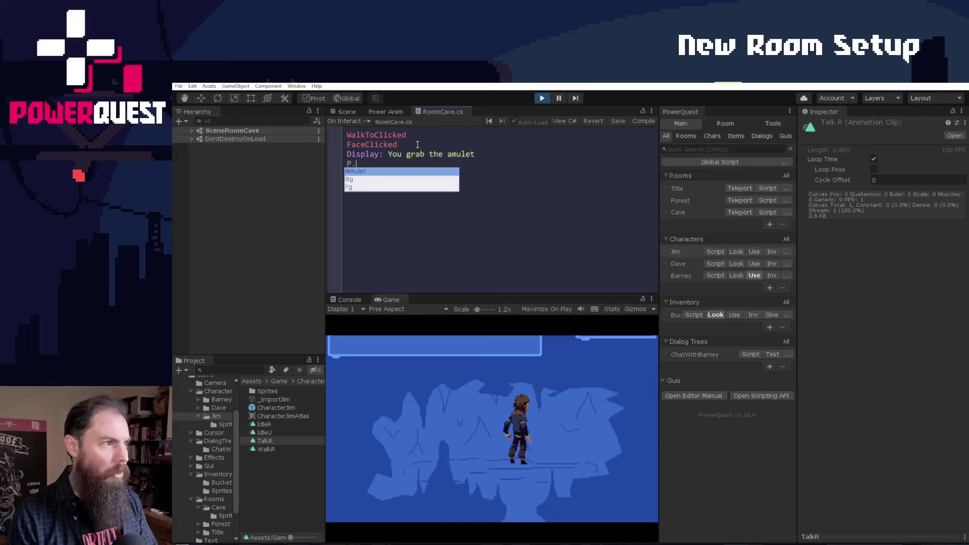
key(Return)
text(.Amulet.)
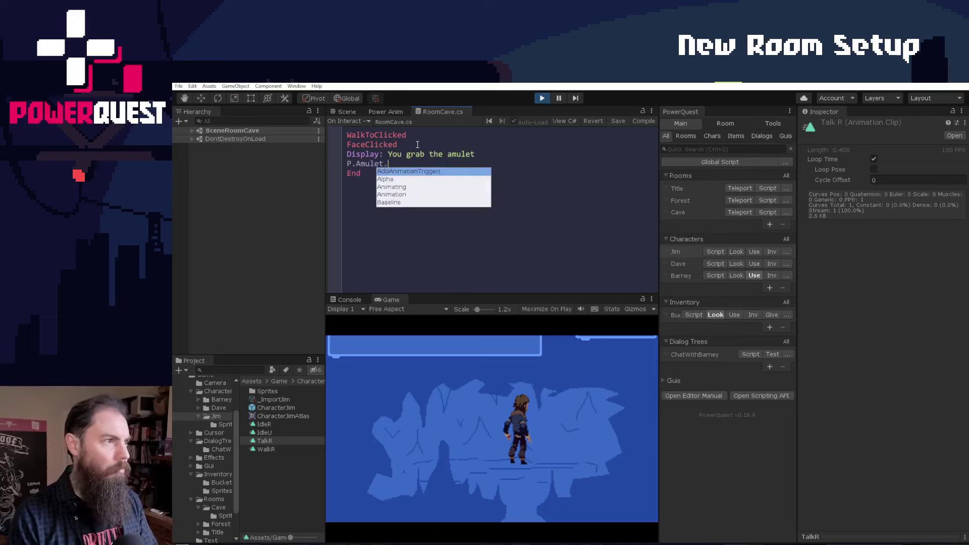
text(hi)
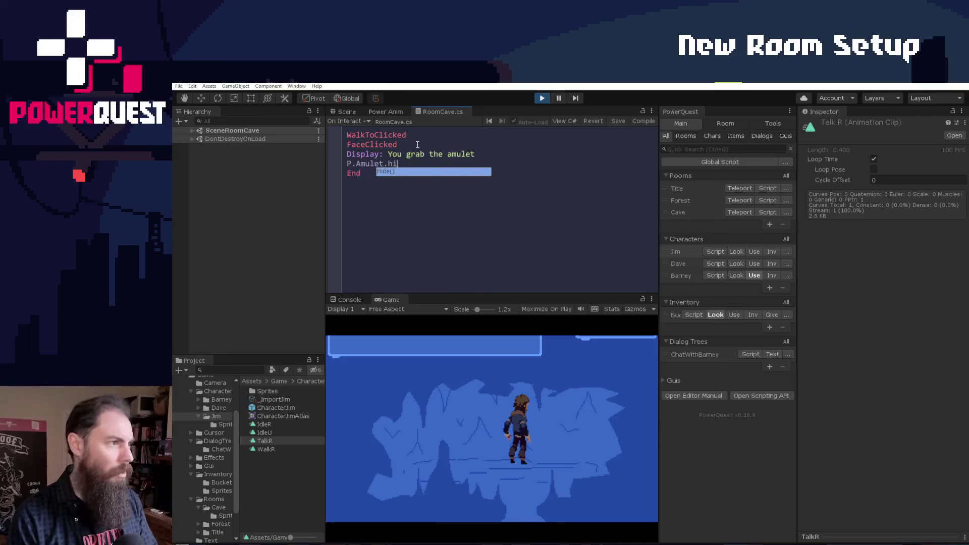
key(BackSpace)
key(BackSpace)
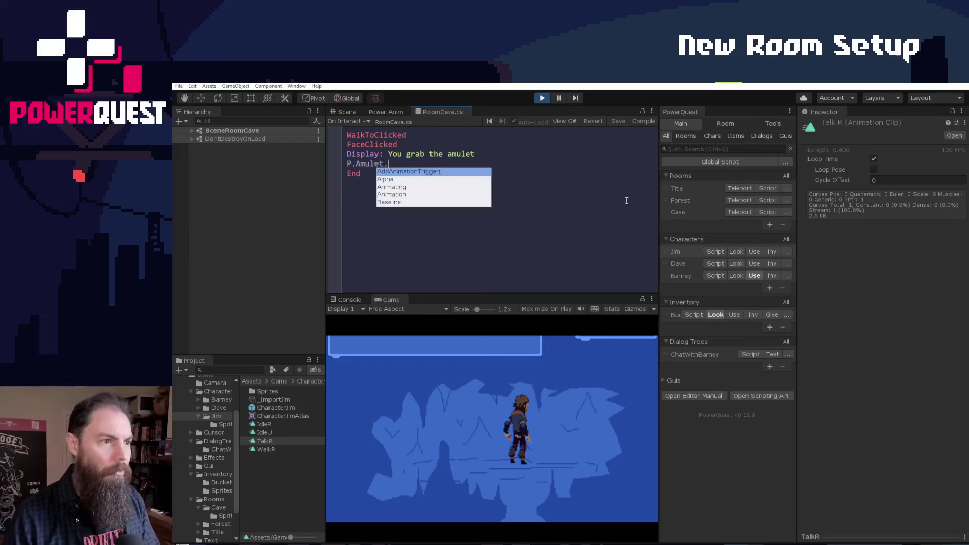
click(723, 124)
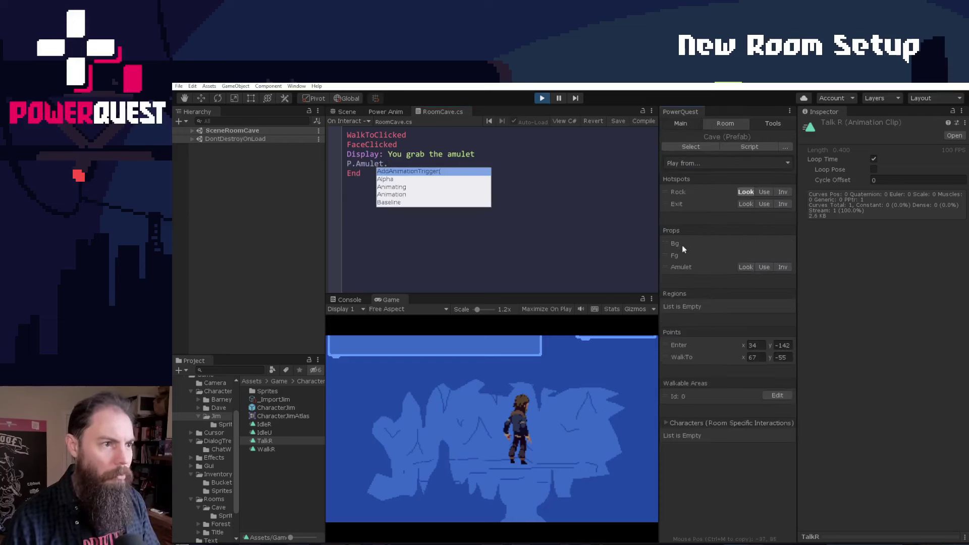
click(683, 267)
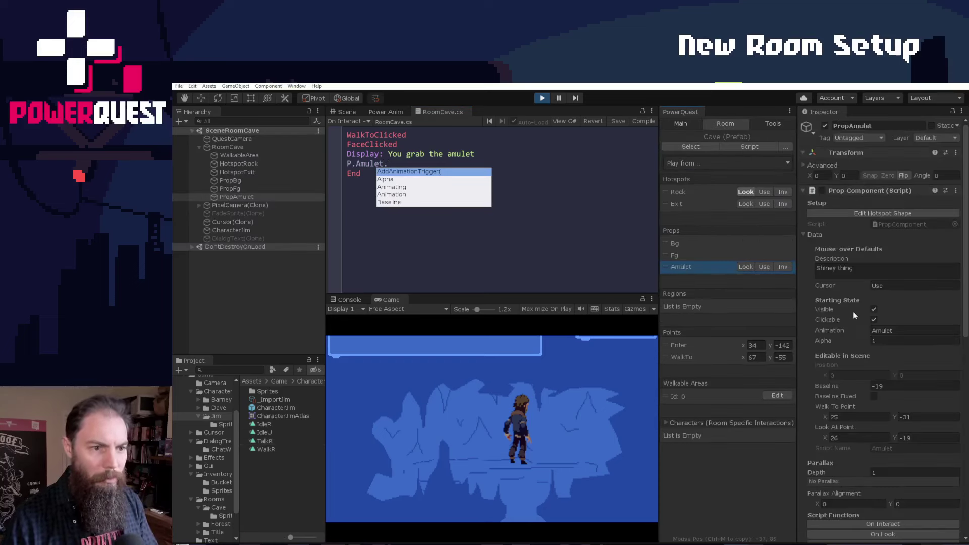
Step: Complete the statement as P.Amulet.Visible = false; and duplicate it below with Clickable in place of Visible
text(Visible = fa)
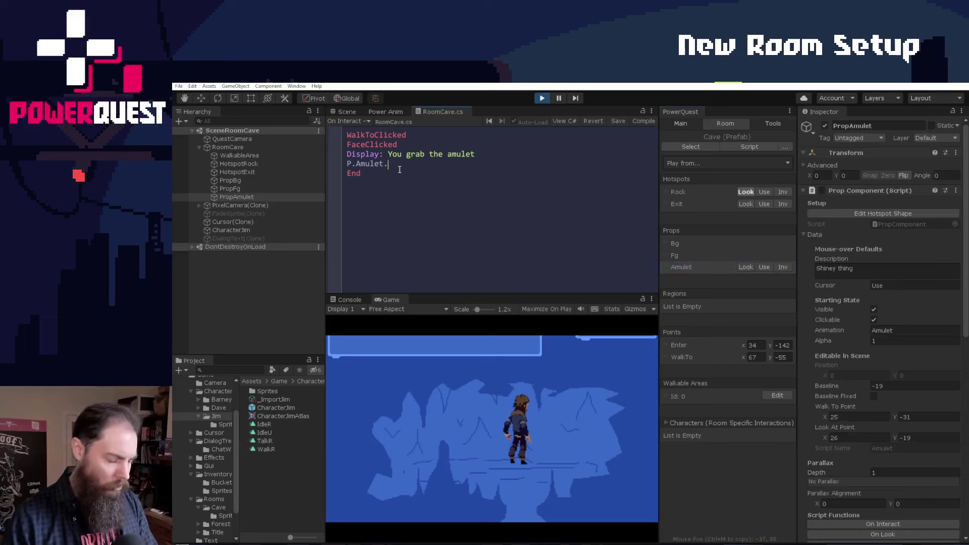
text(lse;)
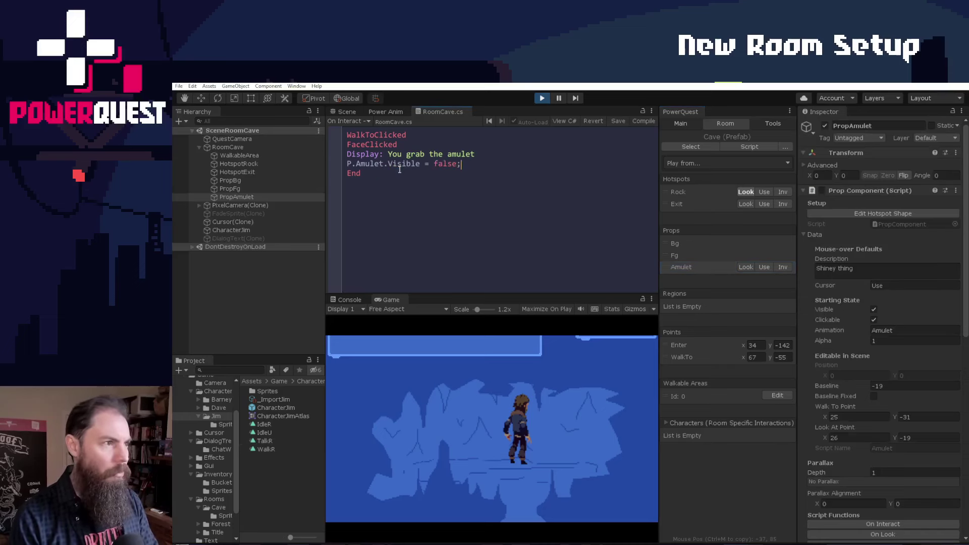
key(Return)
key(shift+Home)
key(ctrl+c)
key(End)
key(Return)
key(ctrl+v)
key(Left)
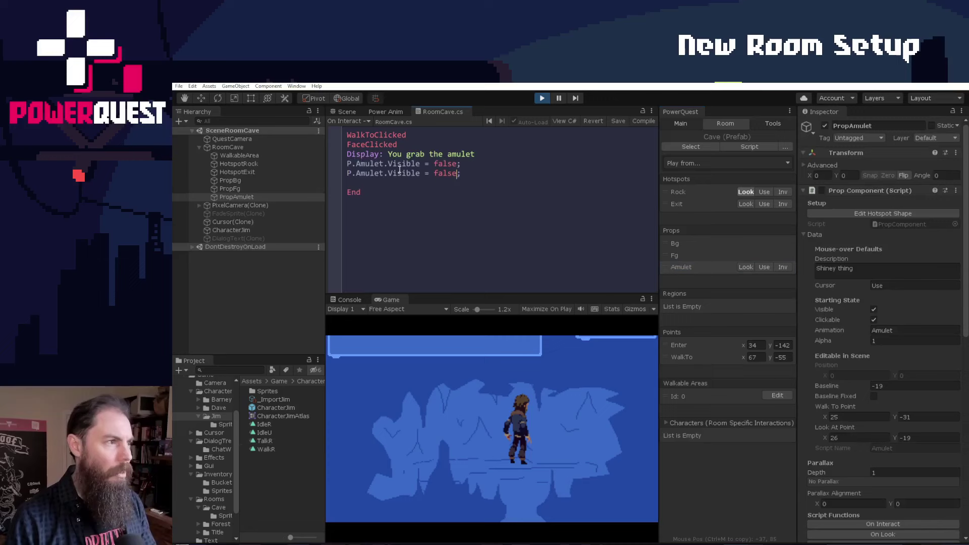
key(ctrl+shift+Right)
text(Clickable)
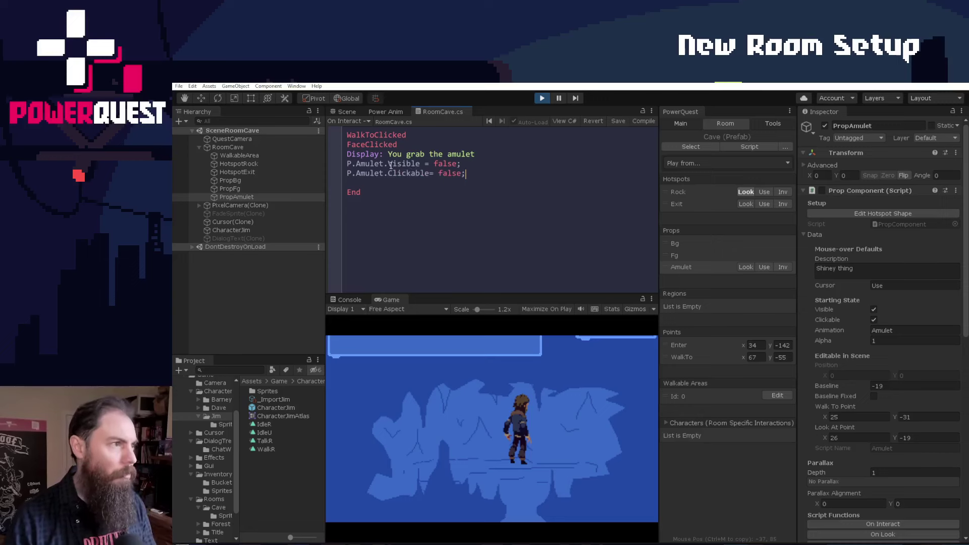
Step: Replace the Visible and Clickable assignments with P.Amulet.Hide(); and add I.Bucket.Add(1); on the line below
drag(388, 164, 505, 174)
text(Hide();)
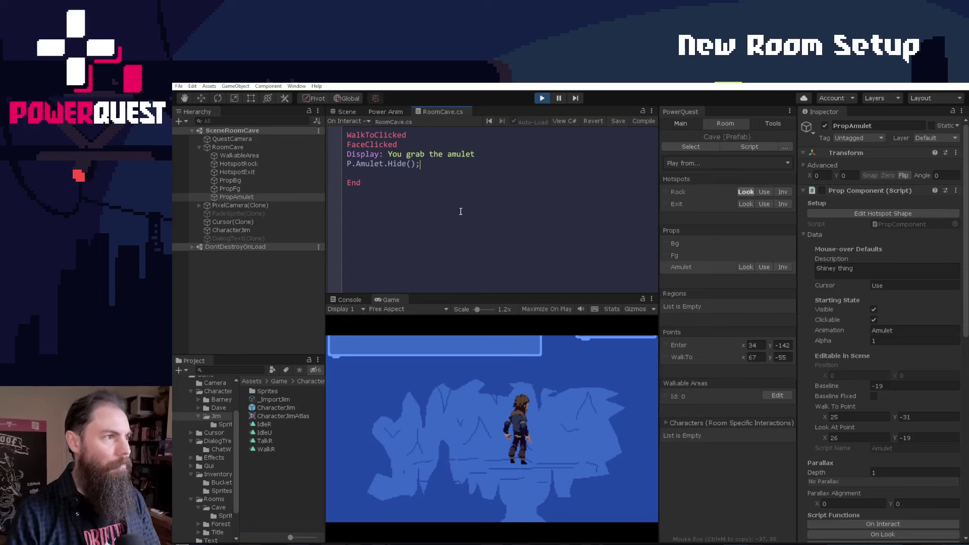
key(Return)
text(i)
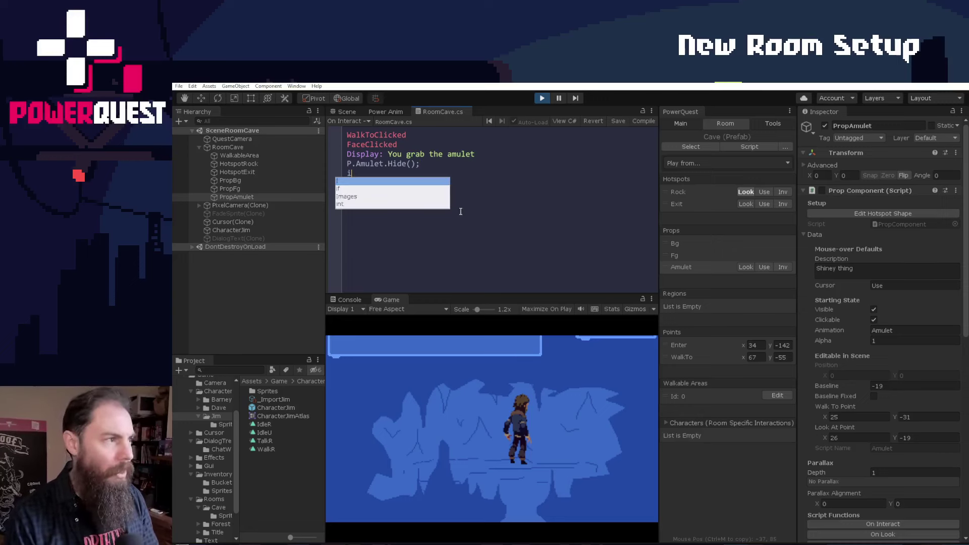
text(.)
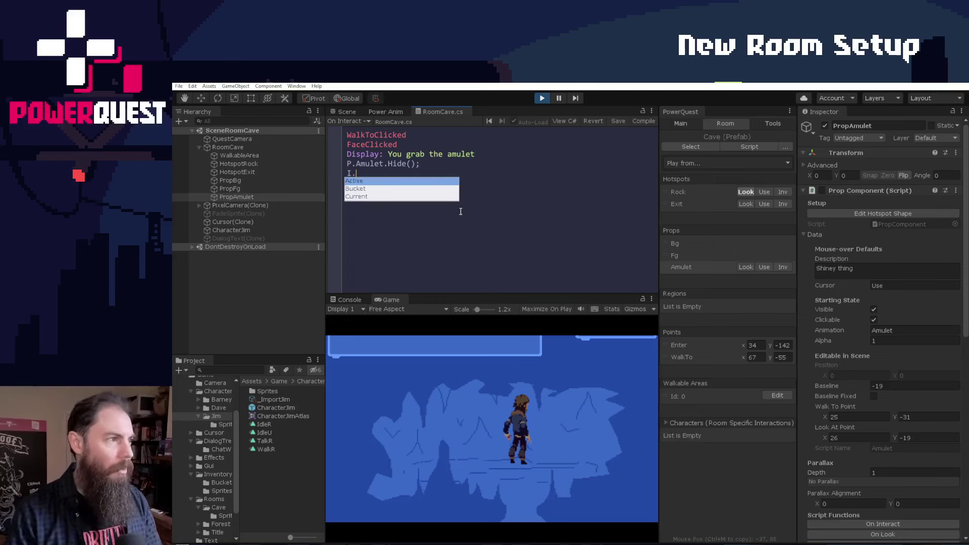
key(Down)
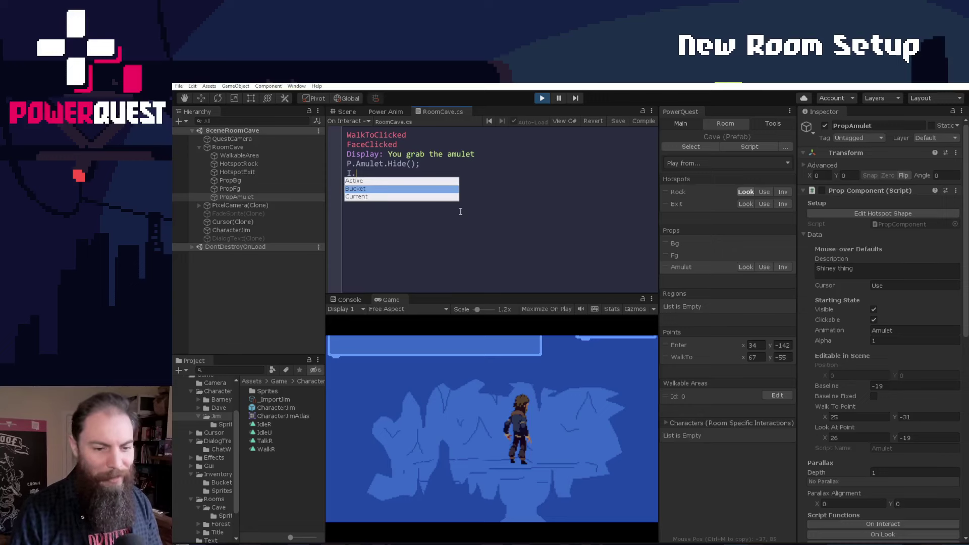
key(Return)
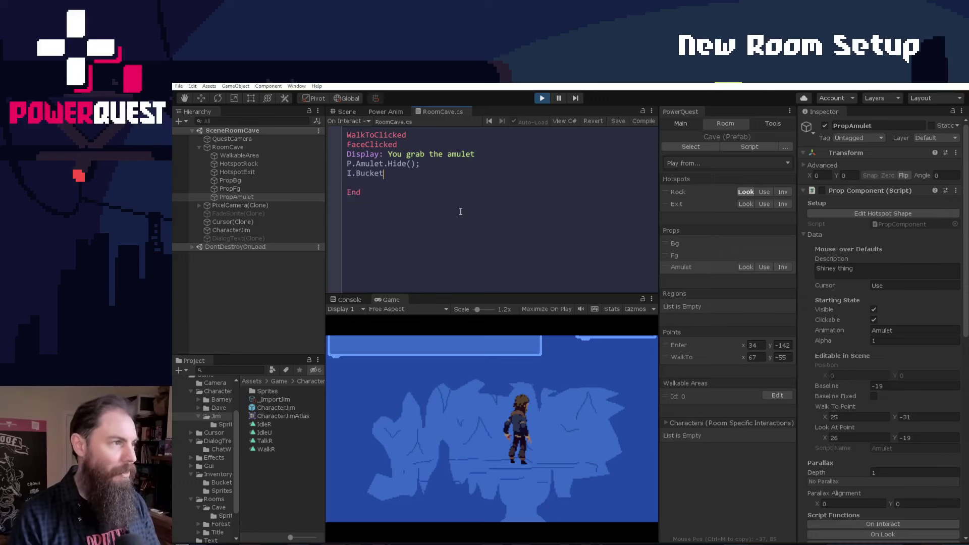
text(.add)
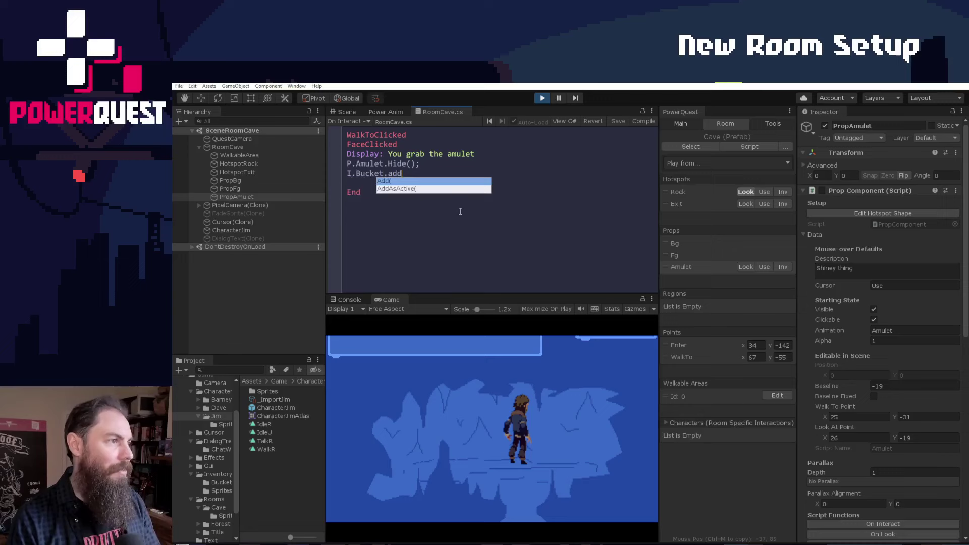
key(Return)
text(1)
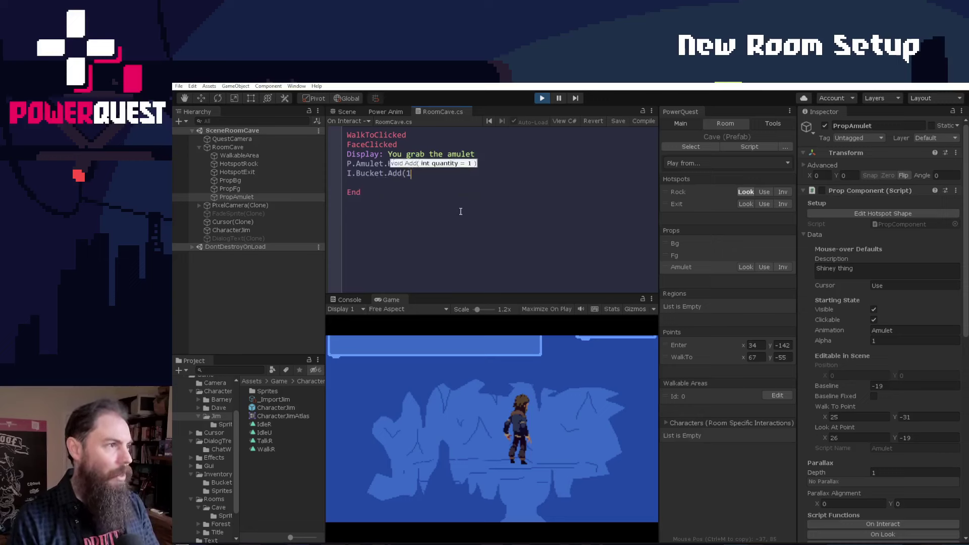
text();)
key(Return)
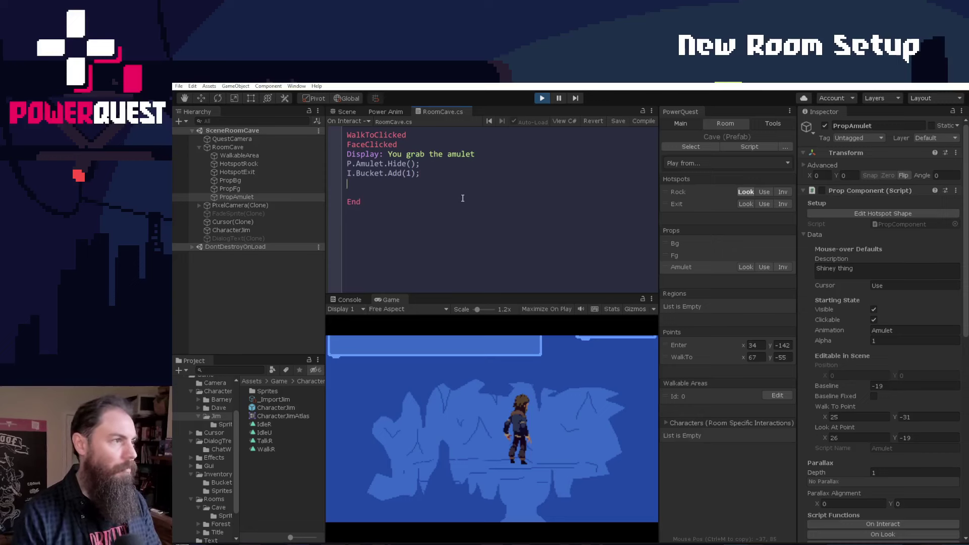
Step: Add Plr.FaceDown(); below the bucket line, with a "..." pause line before and after it
text(...)
key(Return)
text(p)
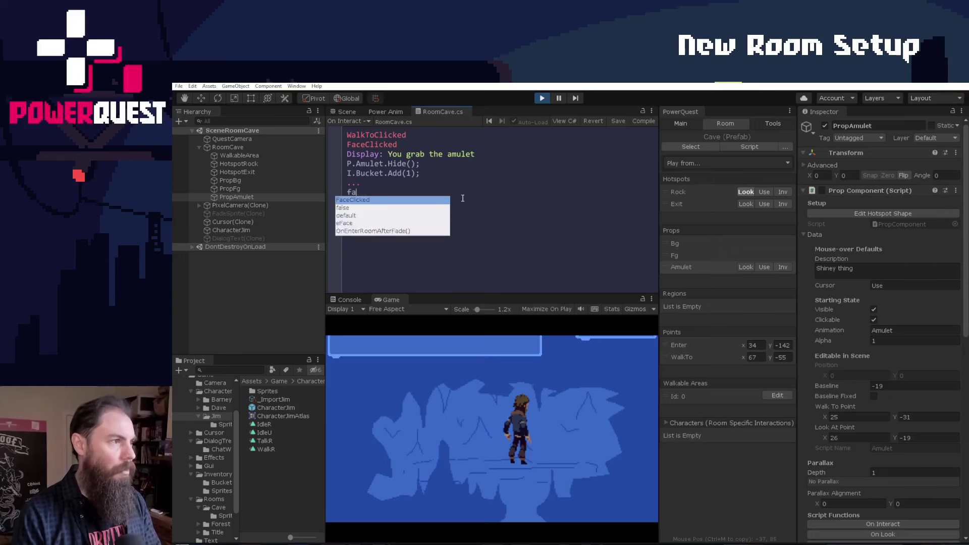
text(lr.fac)
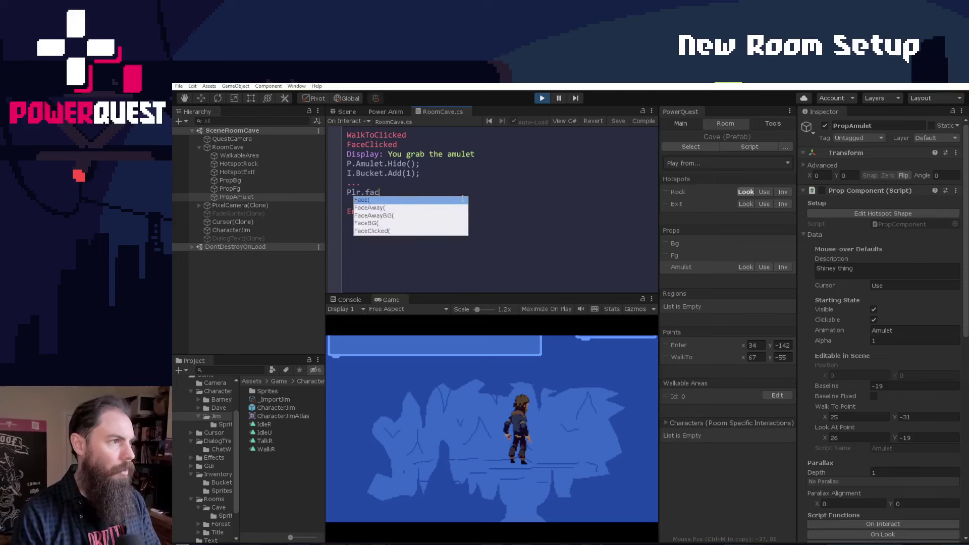
text(edo)
key(Return)
text();)
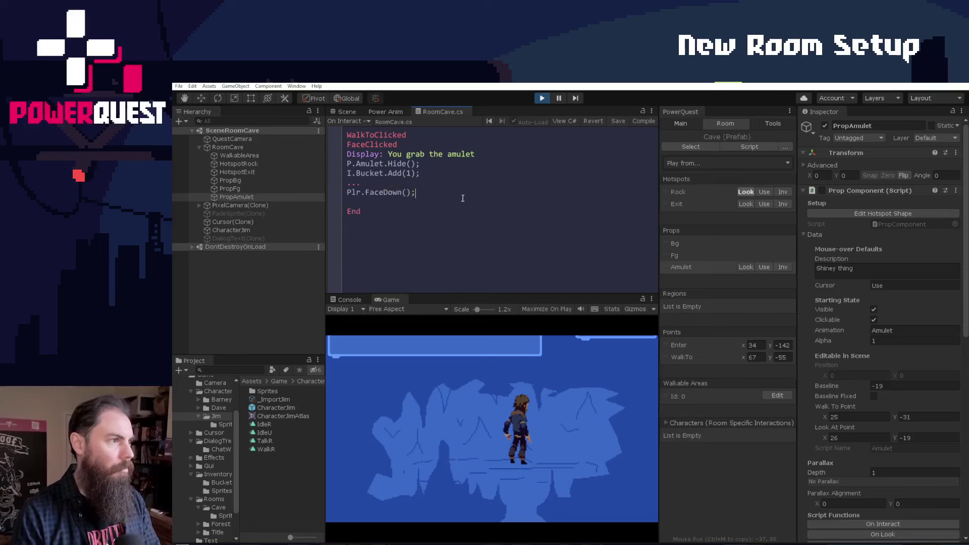
key(Return)
text(...)
key(Return)
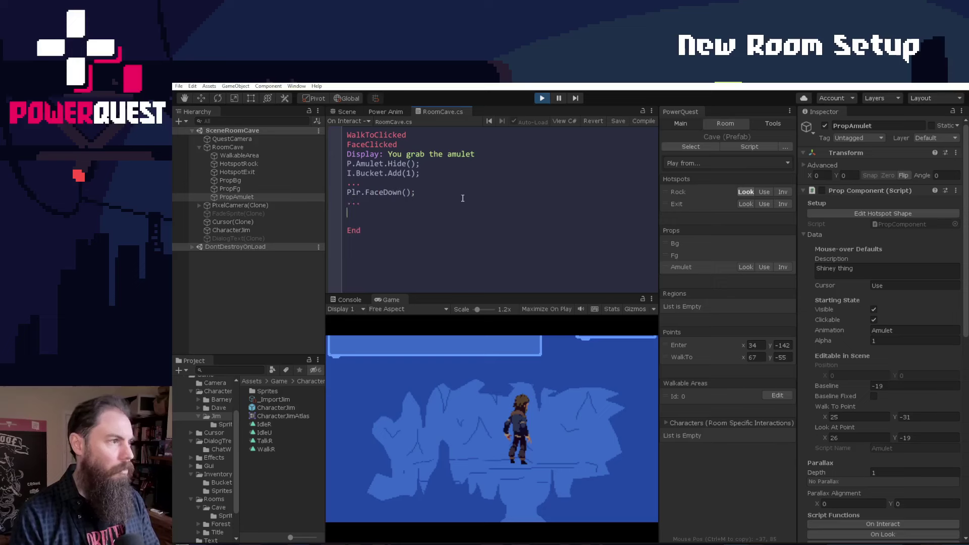
Step: Add the dialogue line "Jim: Yaaaay!" after the second pause and save the script
text(Jim: )
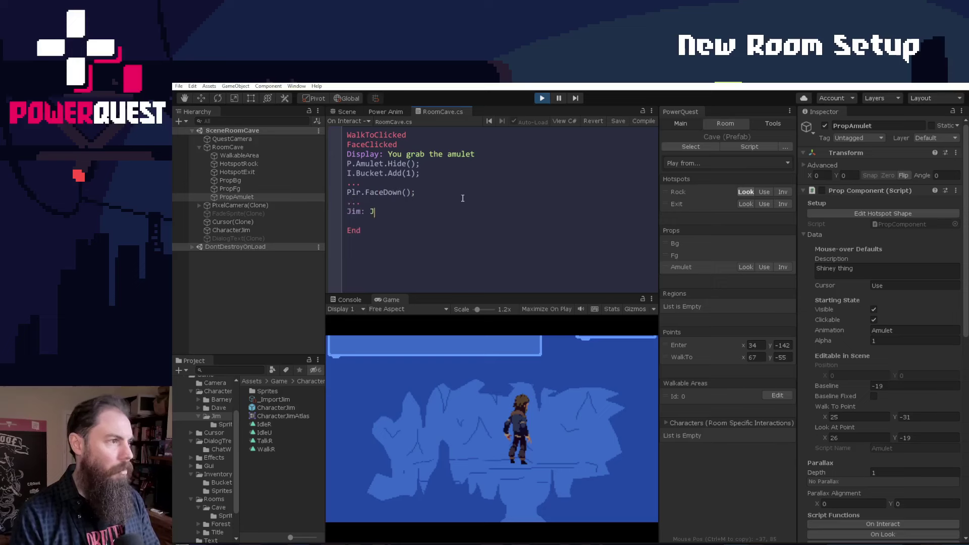
text(Yaaaay!)
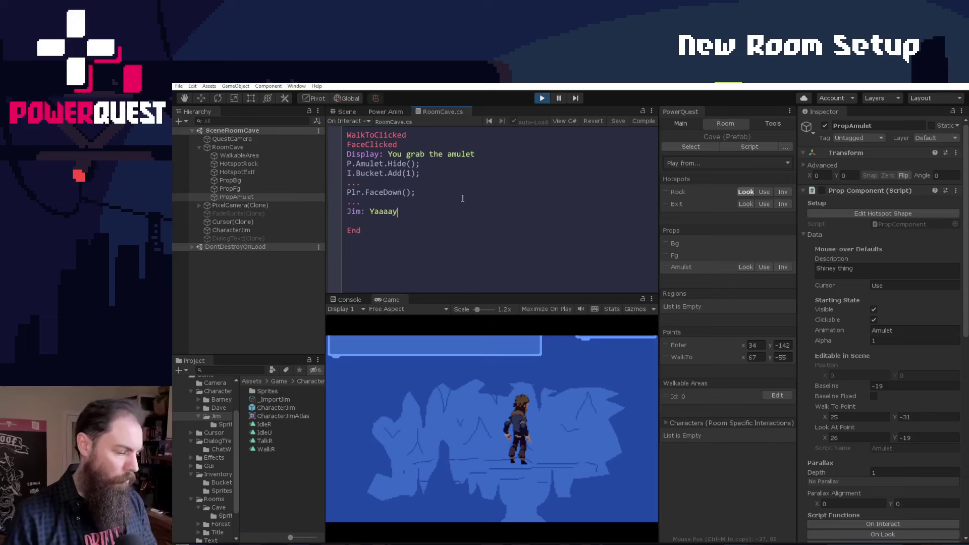
click(619, 121)
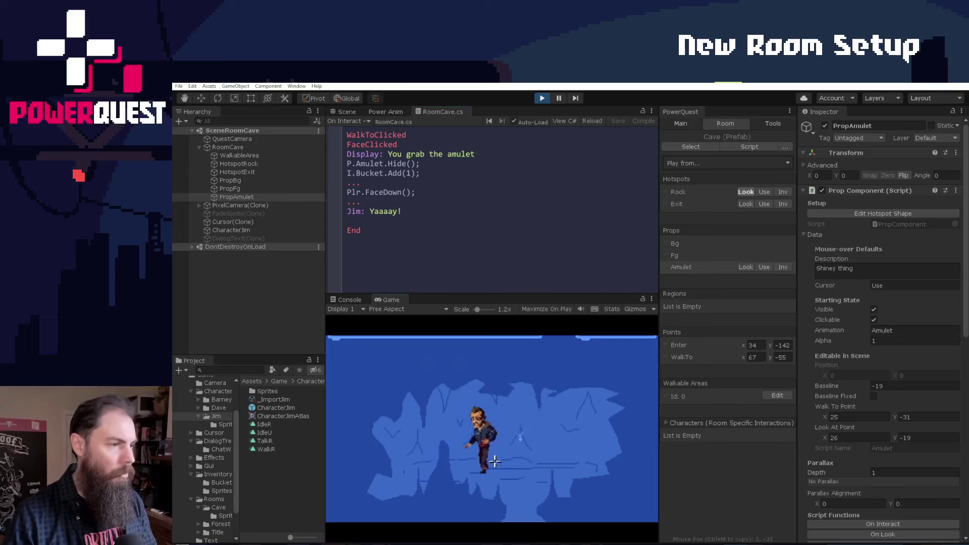
Step: Test the pickup in the running game: walk Jim around, use the amulet, check the inventory for the bucket, and try the exit
click(414, 481)
click(414, 481)
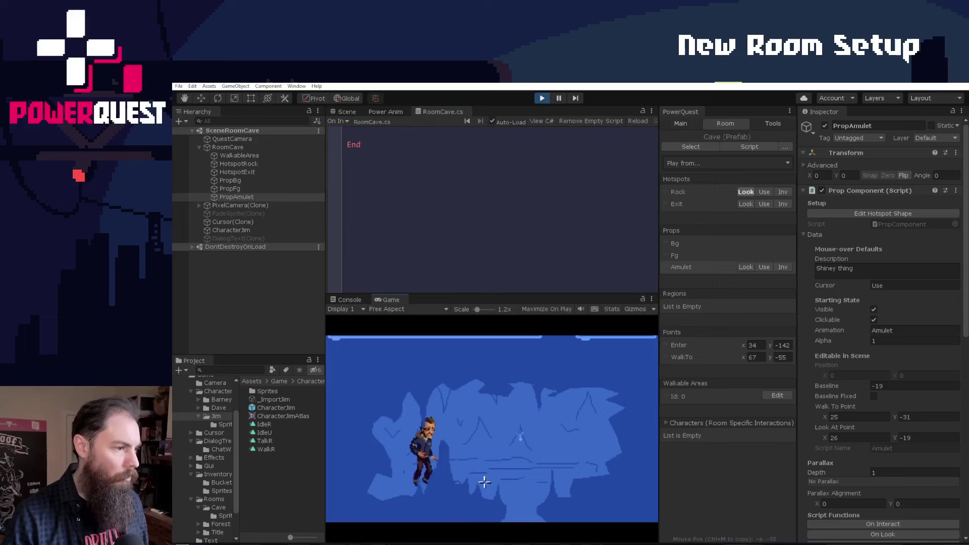
click(580, 483)
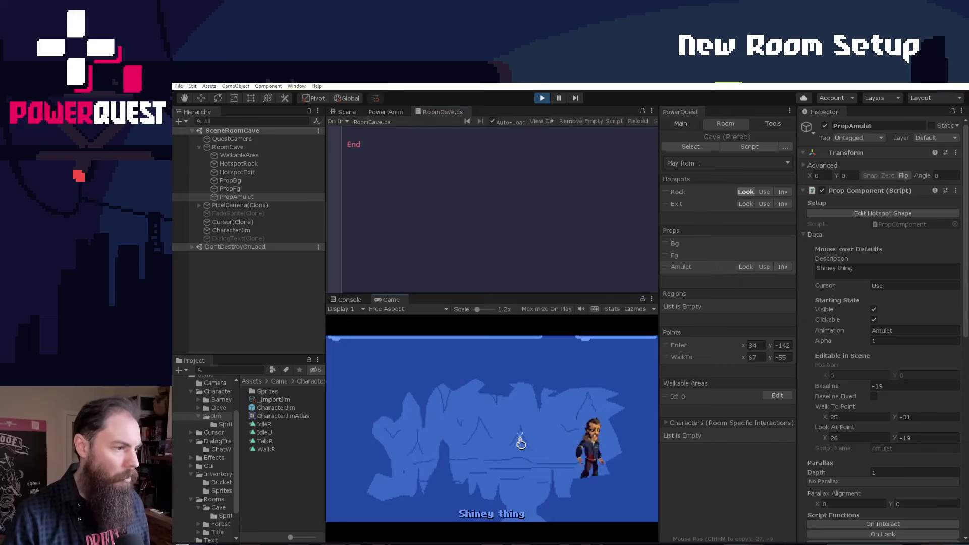
click(520, 446)
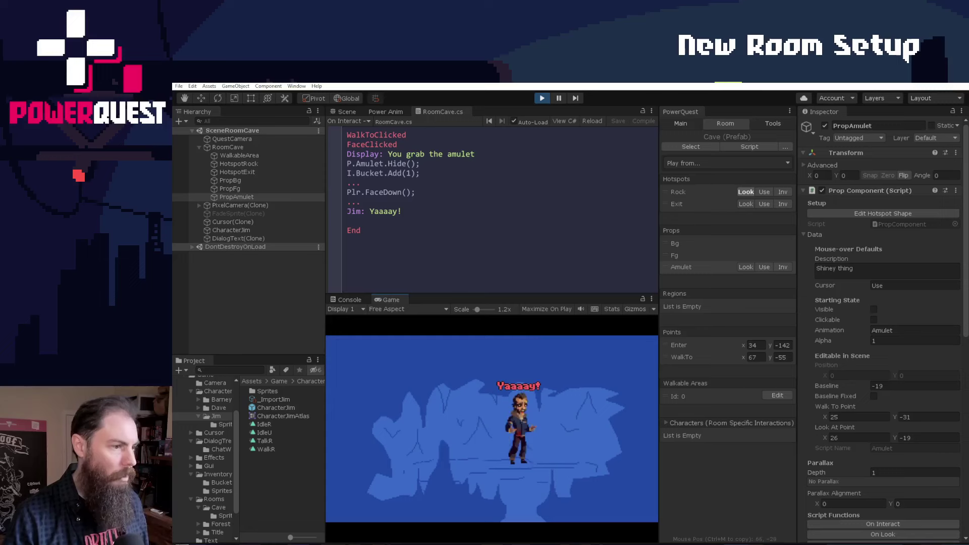
click(478, 475)
mouse_move(392, 347)
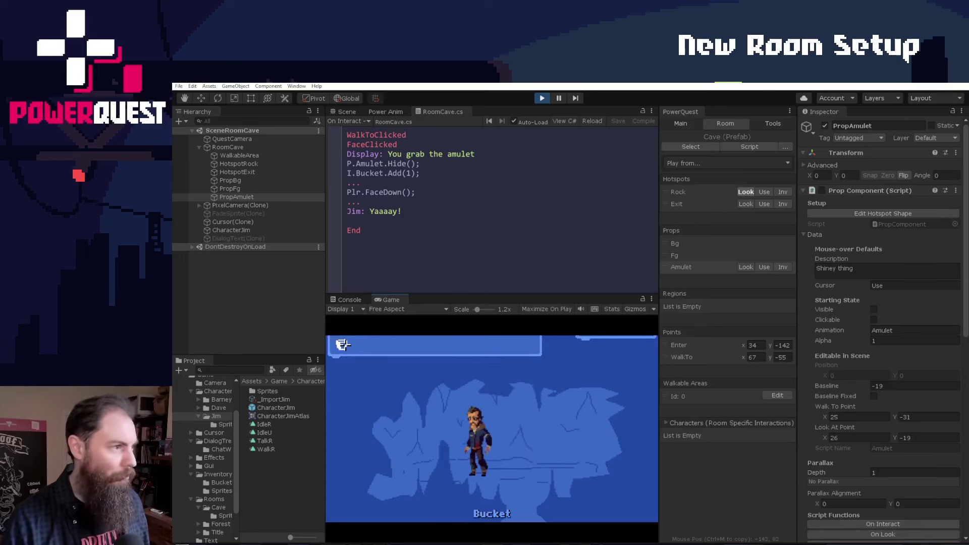
click(514, 510)
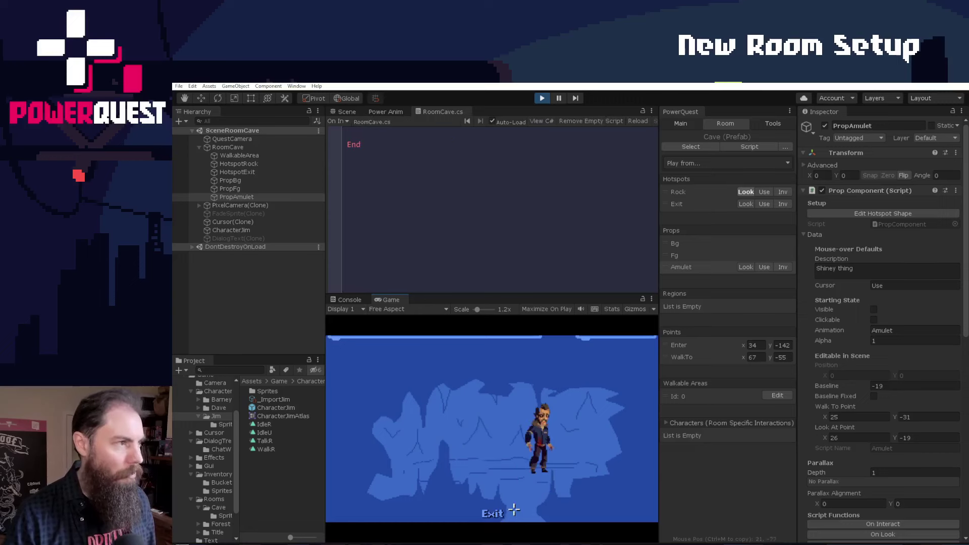
Step: Add WalkToClicked and FaceClicked lines to the Cave exit hotspot's interact script
click(360, 137)
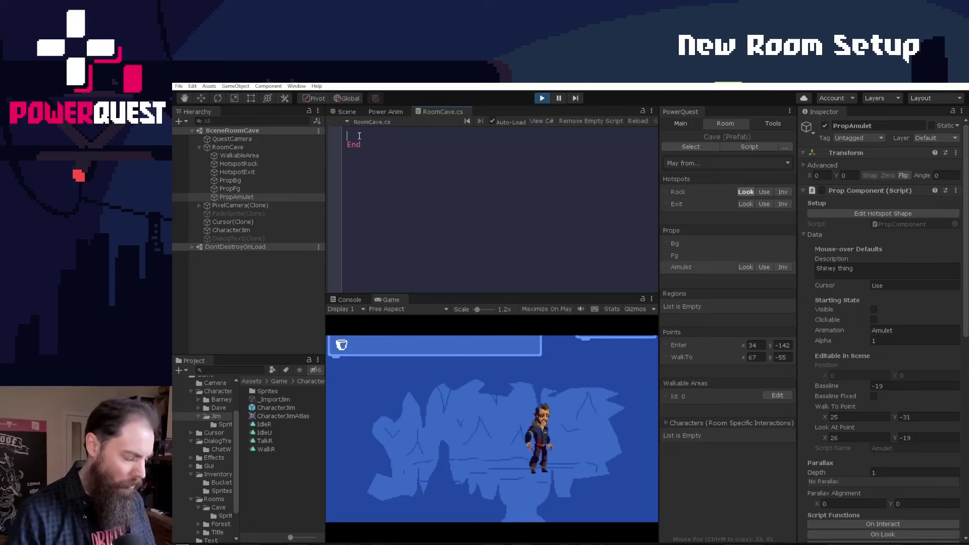
text(WalkToClicked)
key(Return)
text(FaceClicked)
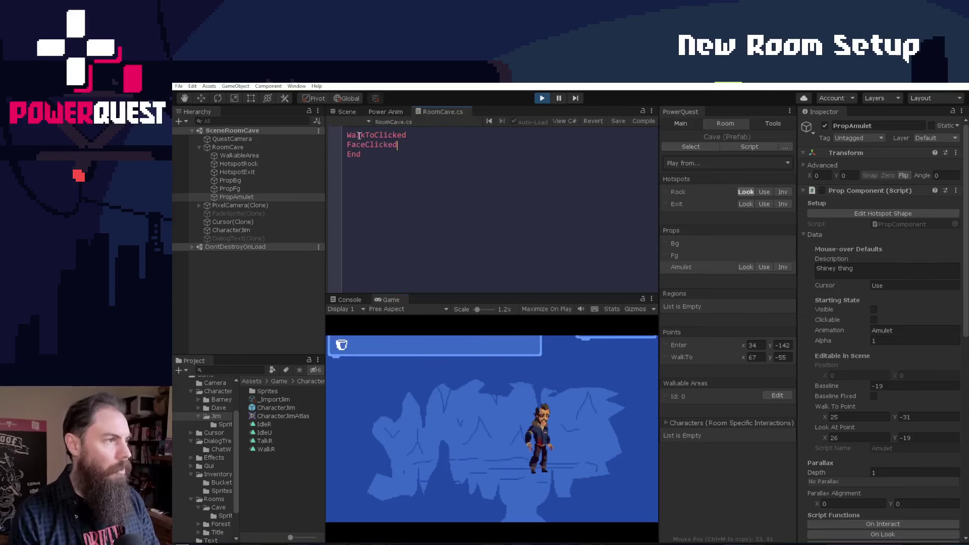
key(Return)
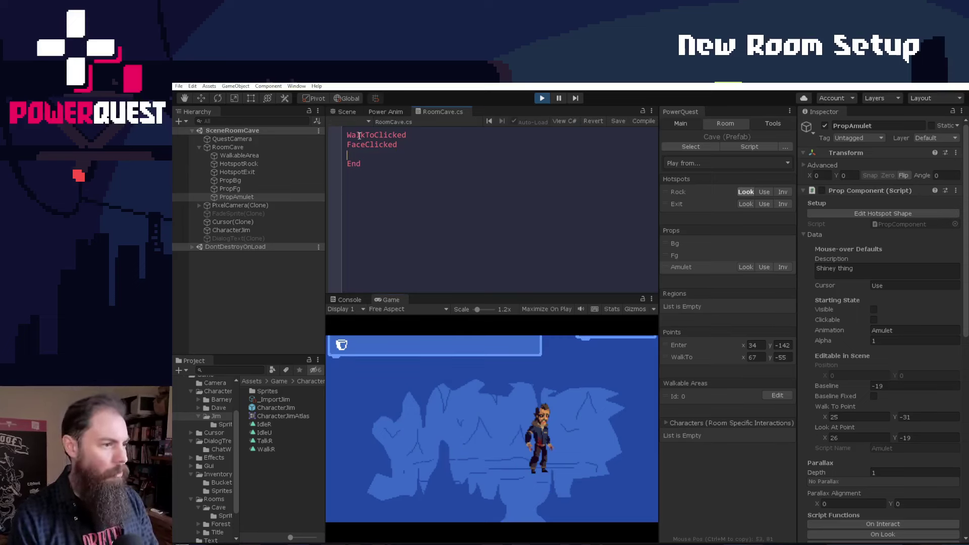
Step: Add Plr.ChangeRoom(R.Forest); below FaceClicked in the exit script and save it
text(C.)
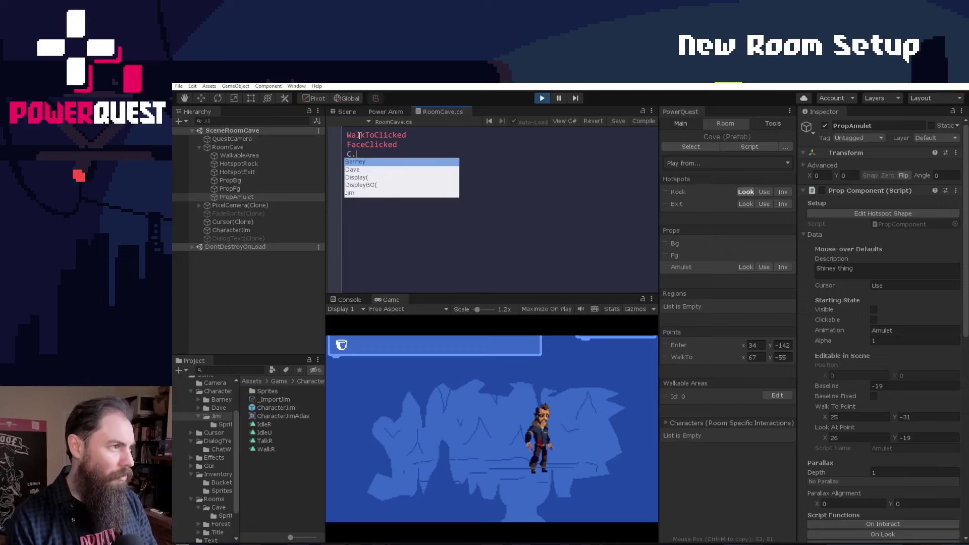
key(BackSpace)
key(BackSpace)
text(Plr.)
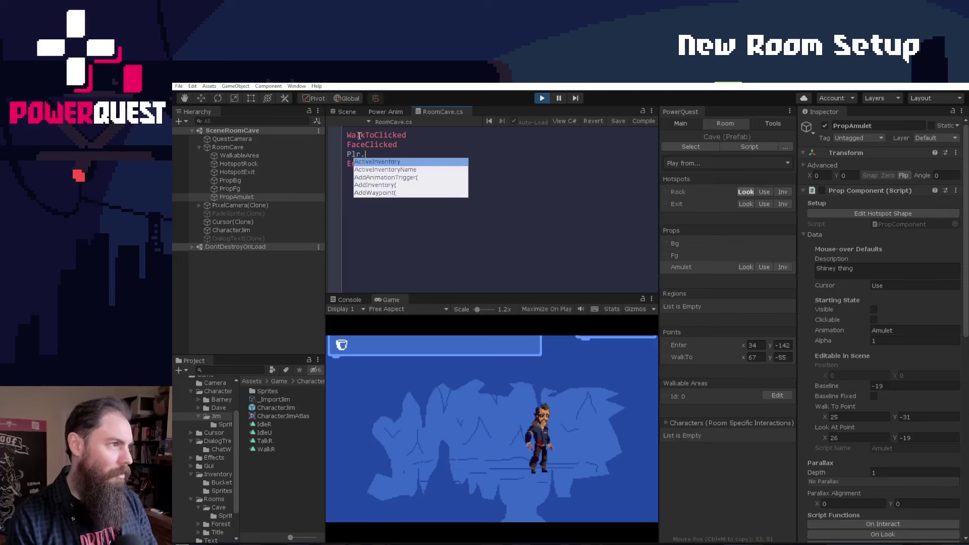
text(room)
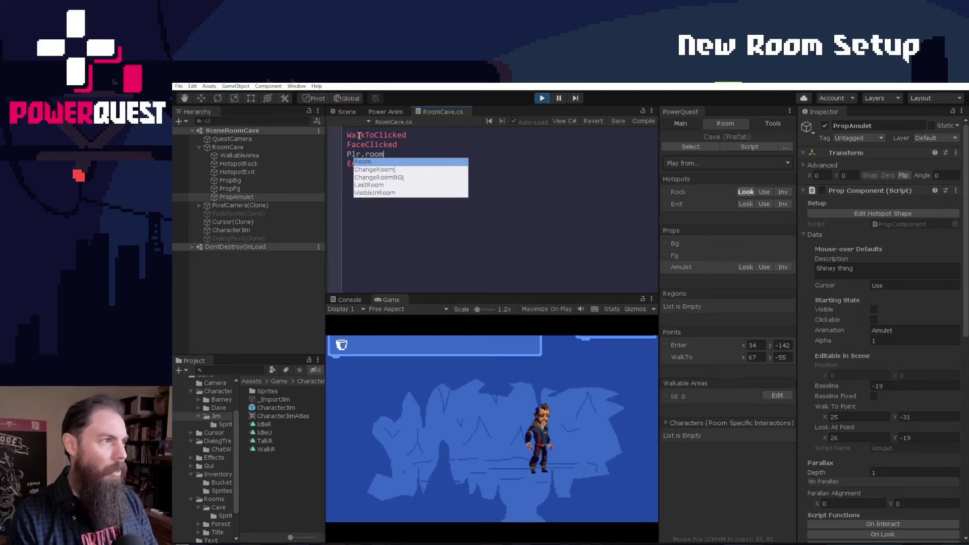
key(Down)
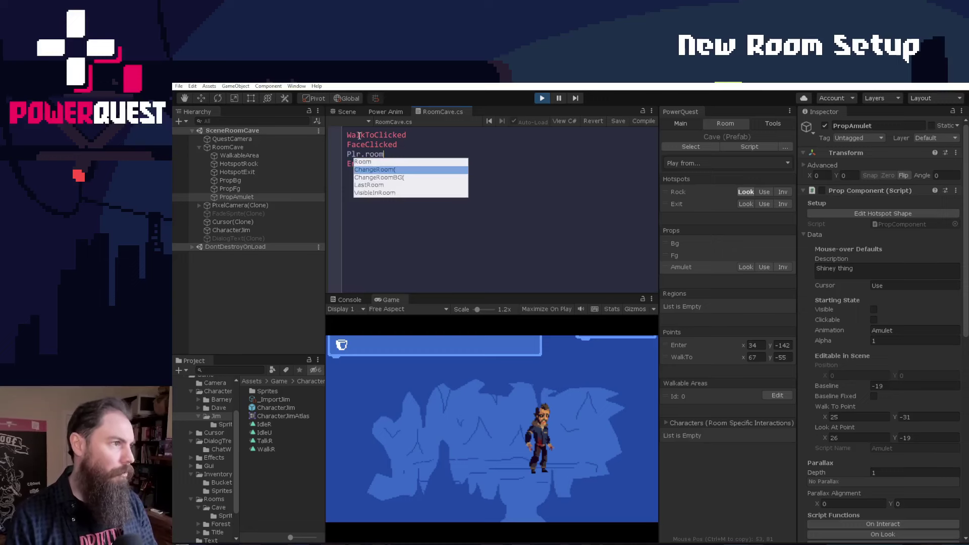
key(Return)
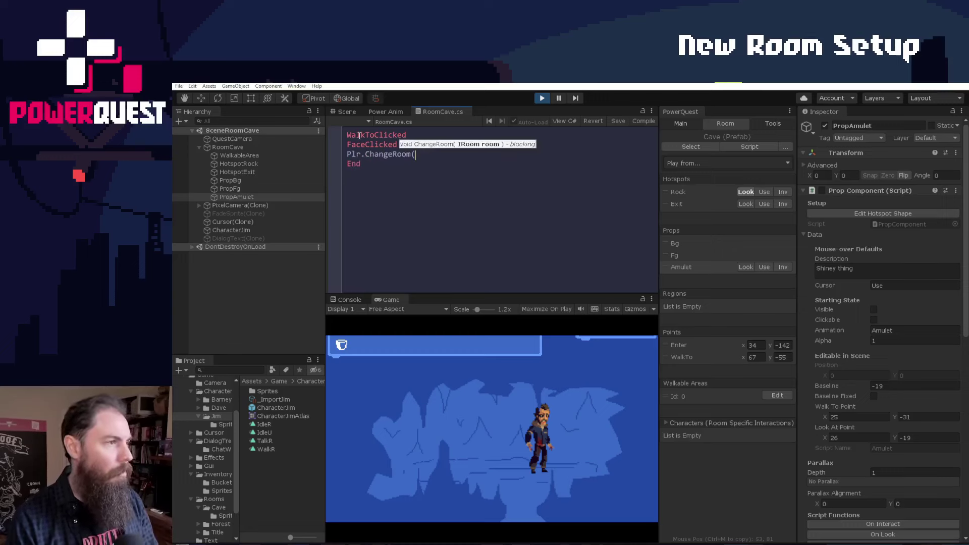
text(R.)
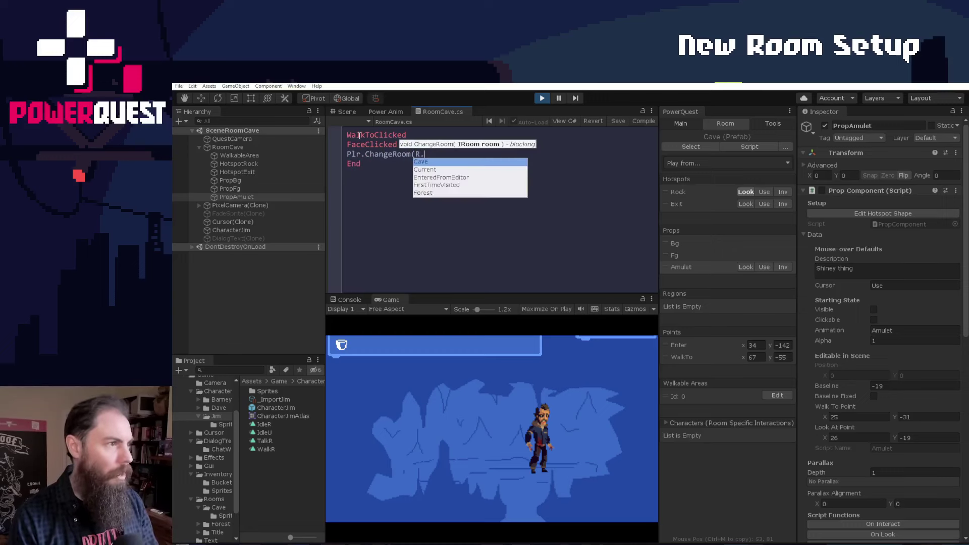
key(Down)
key(Down)
key(Down)
key(Down)
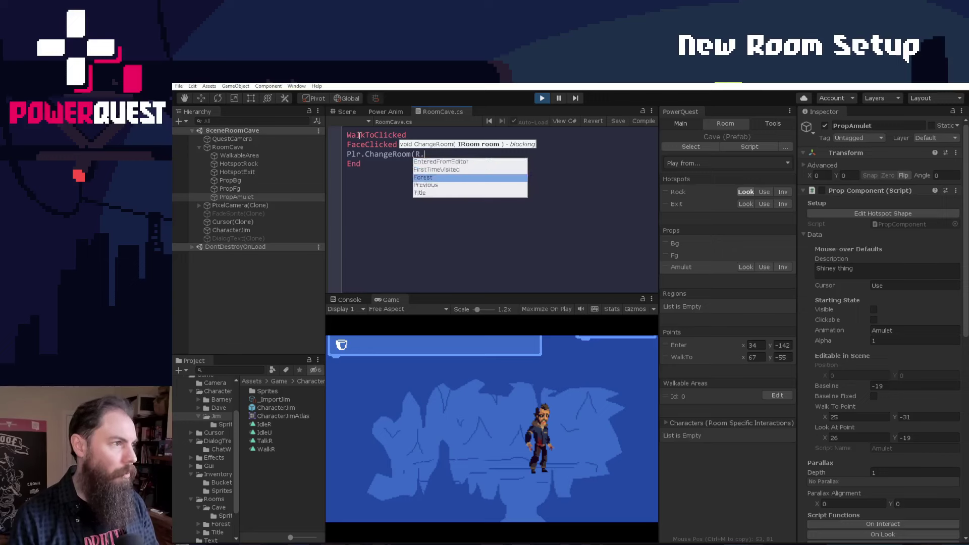
key(Return)
text();)
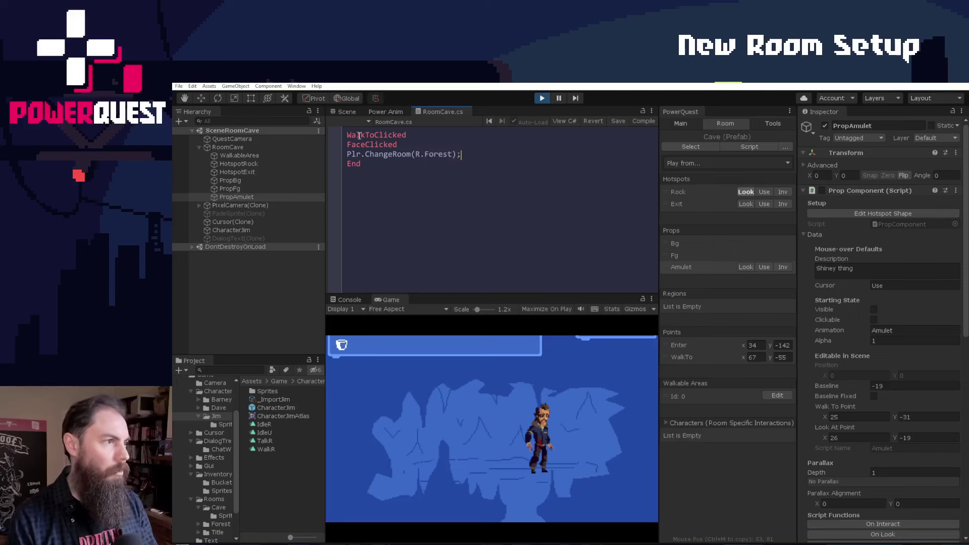
click(617, 121)
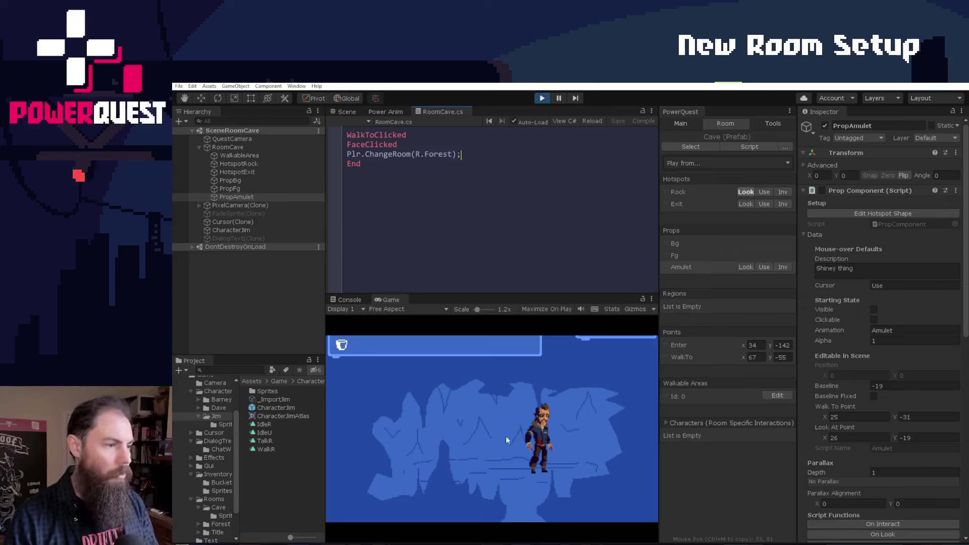
Step: Test the room change in the running game: leave through the cave exit, skip the Forest dialogue, and interact with the Forest's cave entrance
click(480, 479)
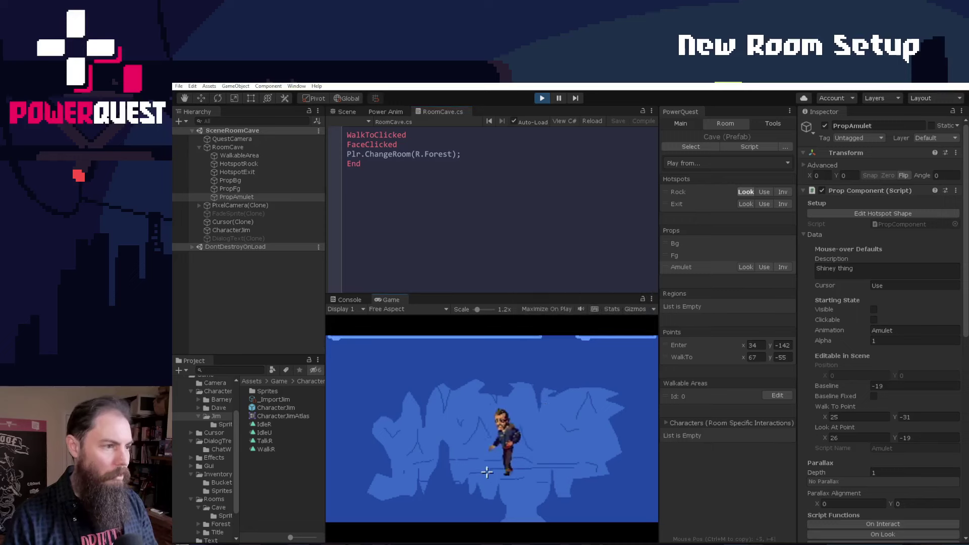
click(518, 507)
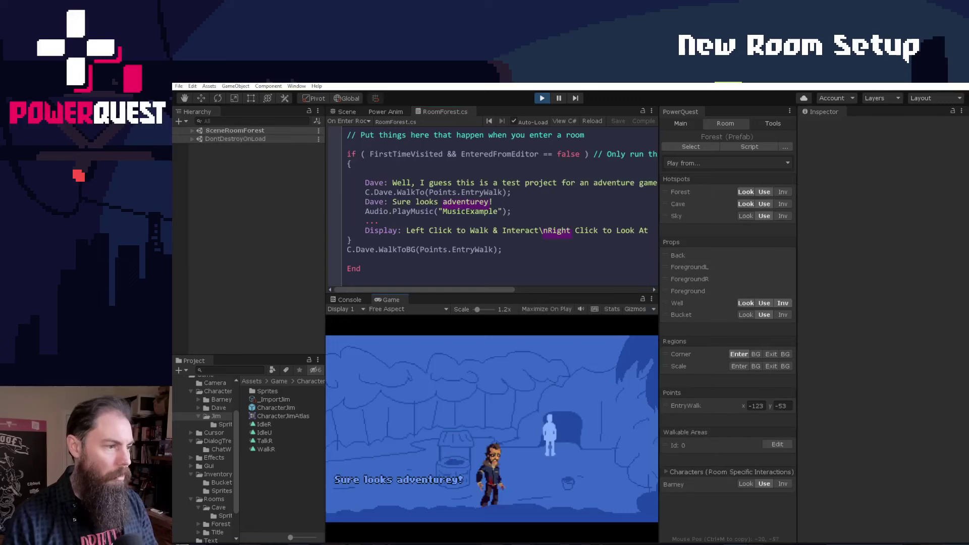
click(511, 488)
click(511, 488)
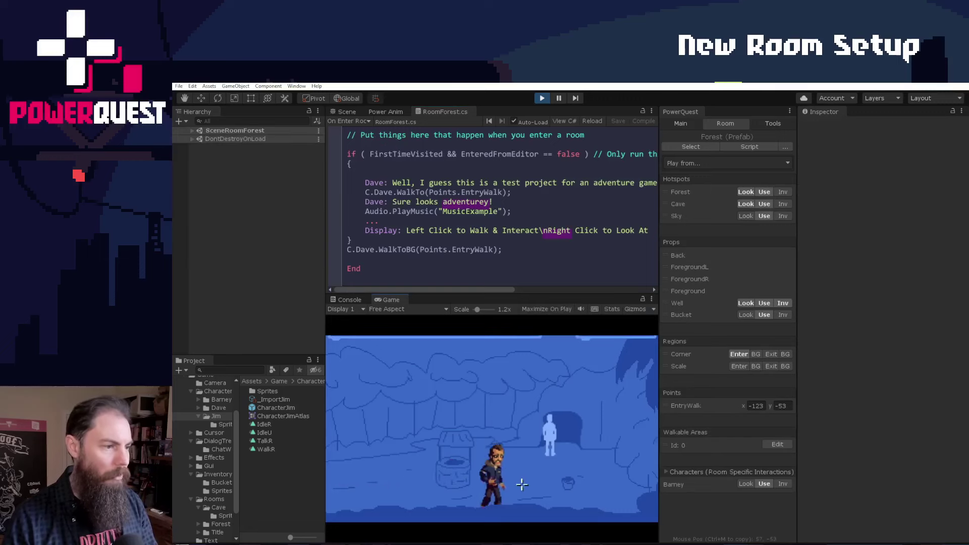
click(562, 430)
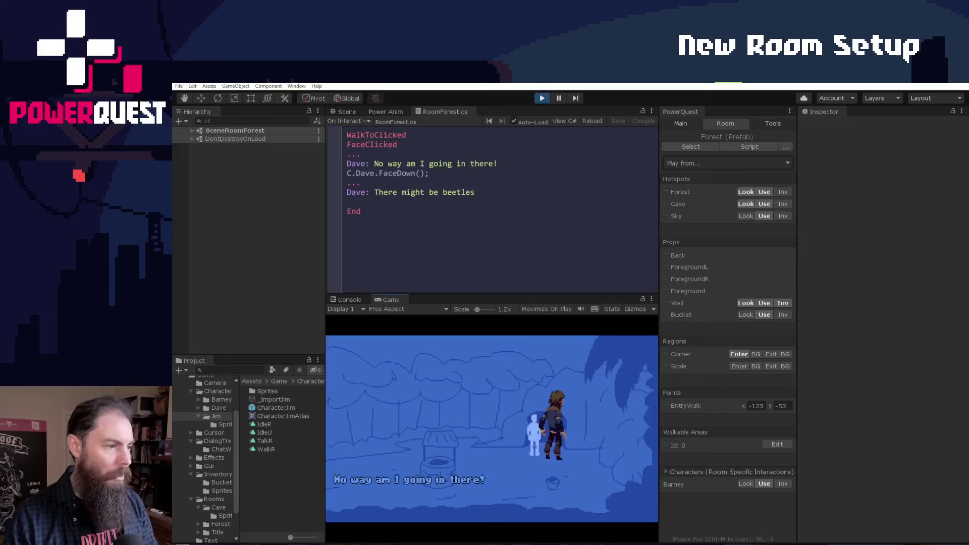
click(517, 439)
click(517, 439)
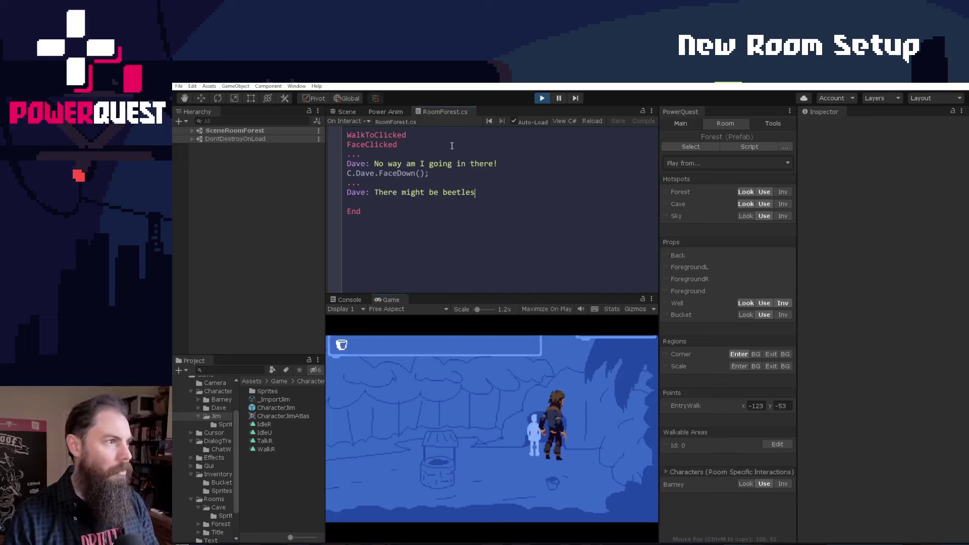
Step: Replace the lines after FaceClicked in the Forest's cave interact script with E.ChangeRoom(R.Cave); and save
shift+click(491, 146)
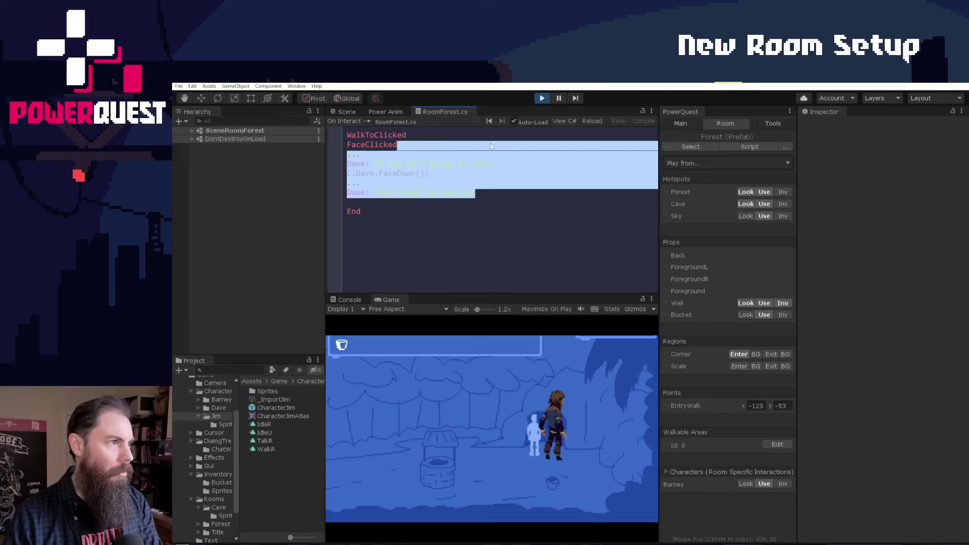
key(BackSpace)
key(Return)
text(E.c)
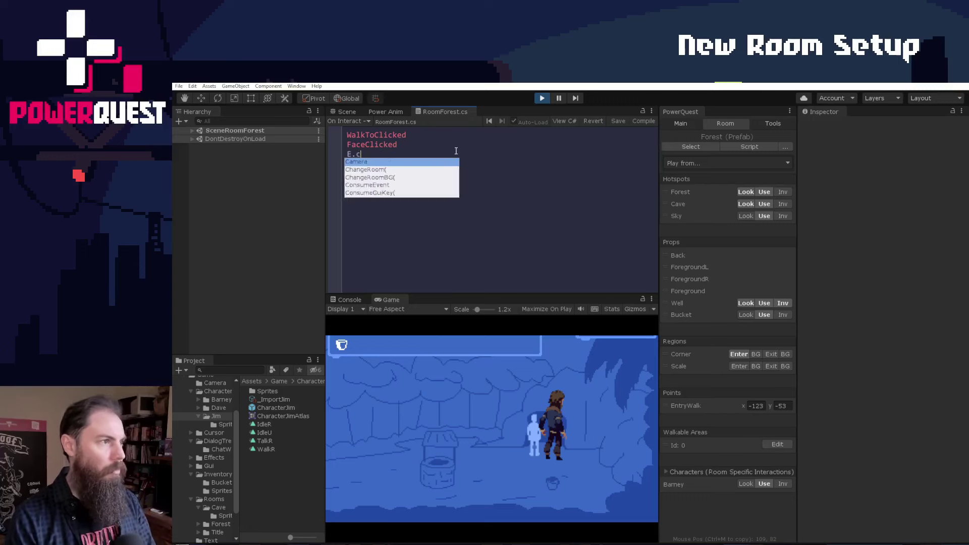
text(hangeRoom(R.Cave)
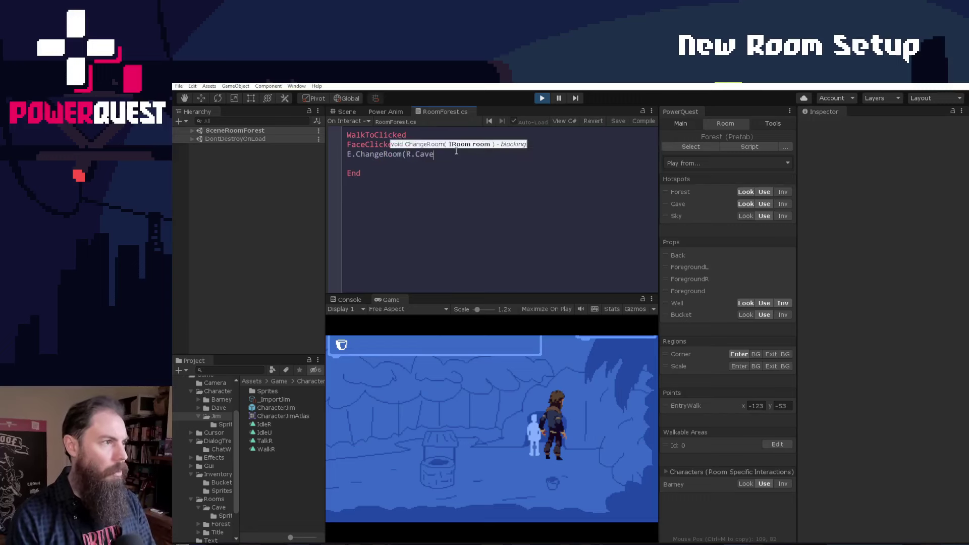
text();)
key(ctrl+s)
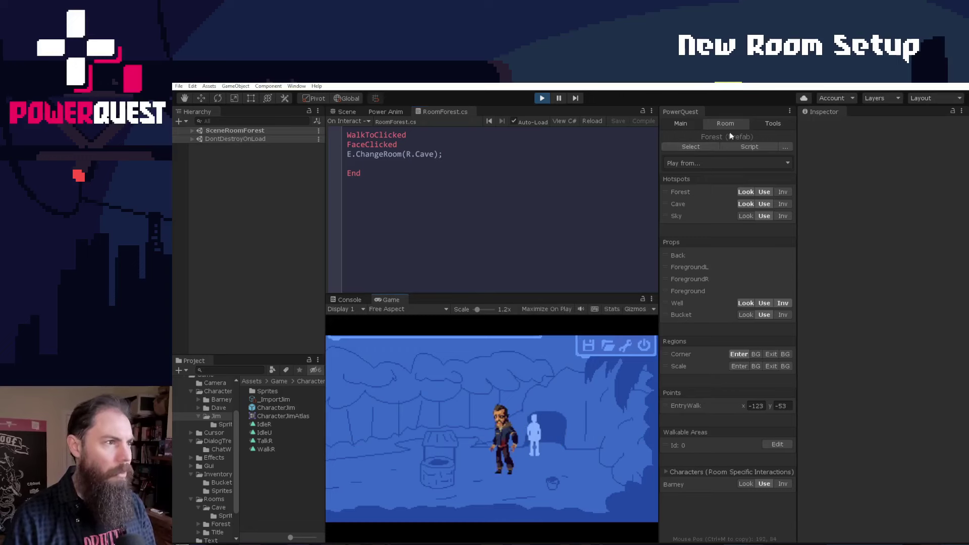
Step: Open the Forest room's On Enter Room After Fade script and delete all of its existing lines
click(785, 148)
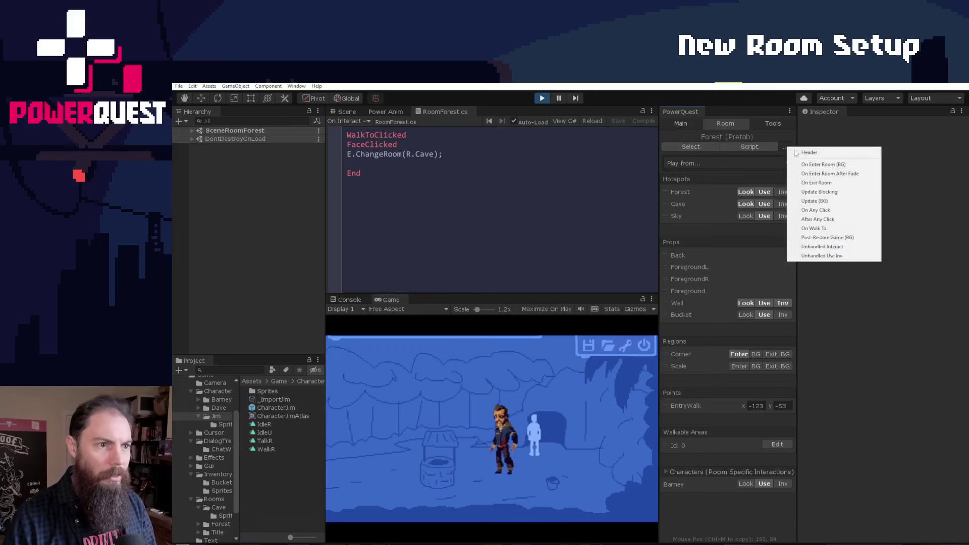
click(864, 175)
click(424, 144)
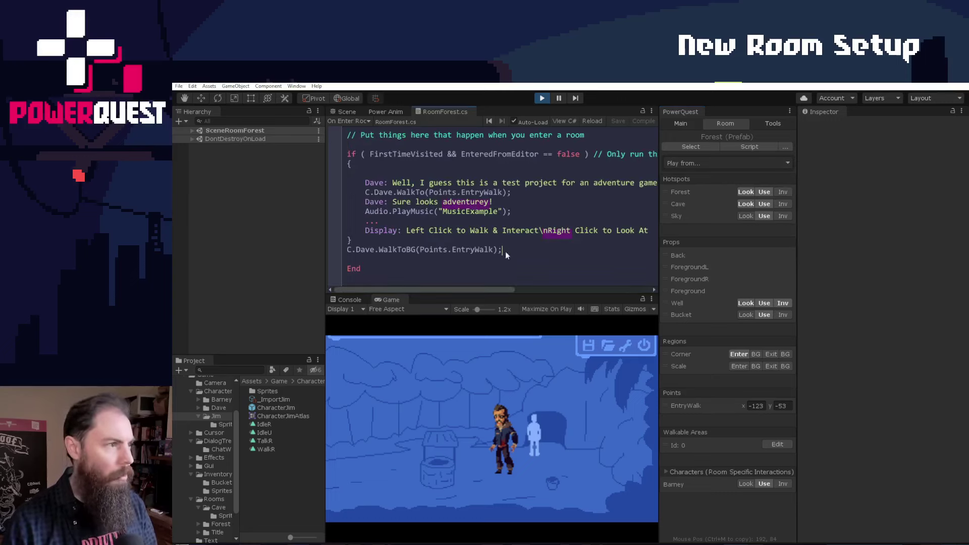
drag(505, 252, 309, 117)
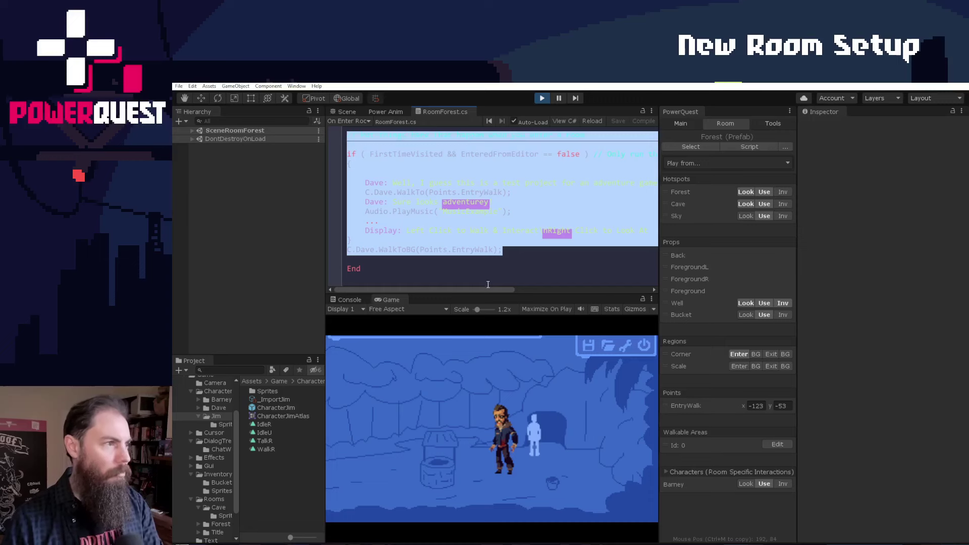
key(Delete)
text(Plr.position =)
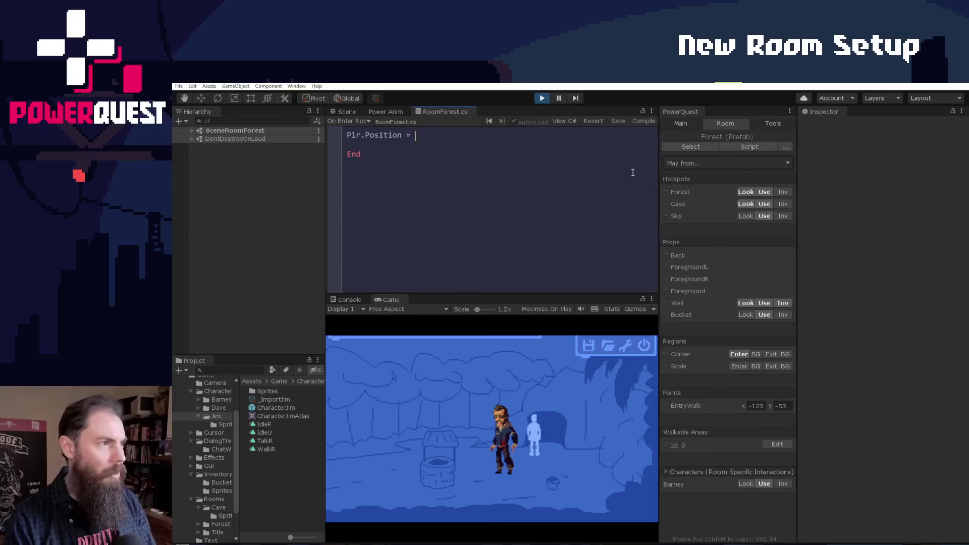
text( C.)
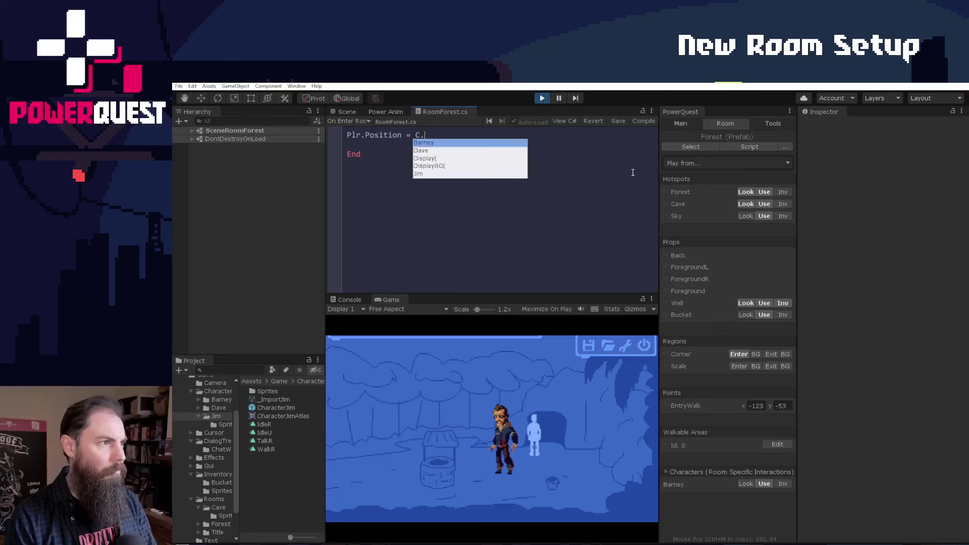
key(BackSpace)
key(BackSpace)
key(BackSpace)
key(BackSpace)
key(BackSpace)
key(BackSpace)
key(BackSpace)
key(BackSpace)
key(BackSpace)
key(BackSpace)
key(BackSpace)
key(BackSpace)
key(BackSpace)
Step: Complete the Forest entry script's player line as Plr.SetPosition( H.Cave.WalkToPoint );
text(s)
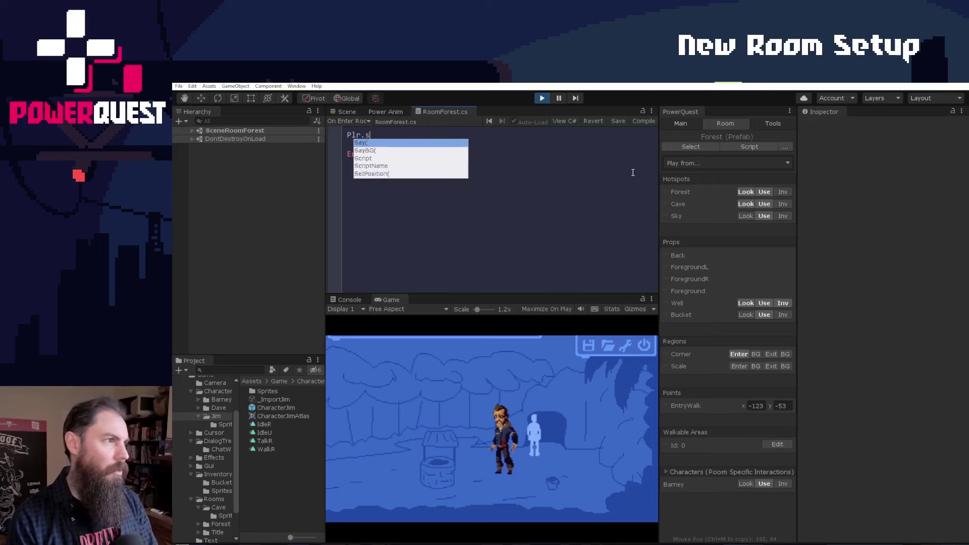
text(etp)
key(Return)
text(c)
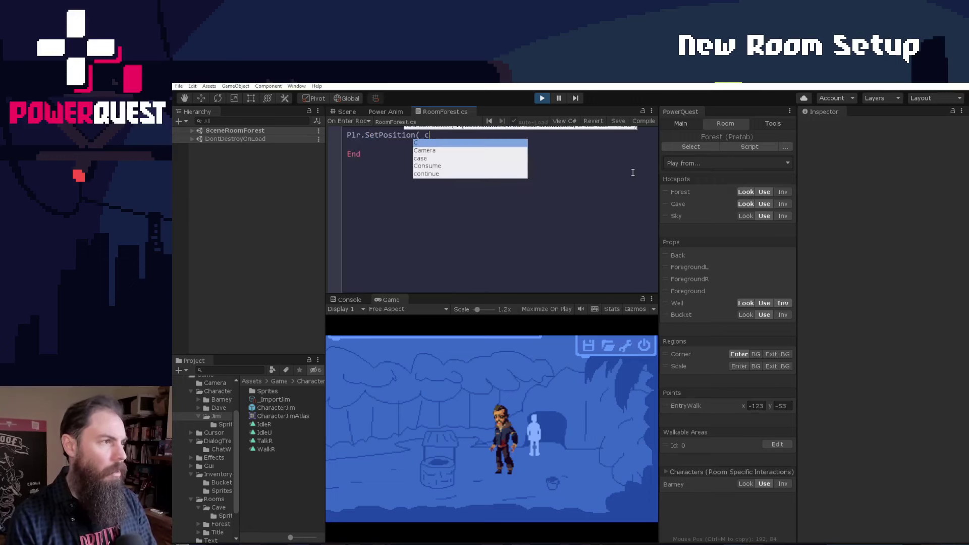
key(BackSpace)
text(H.)
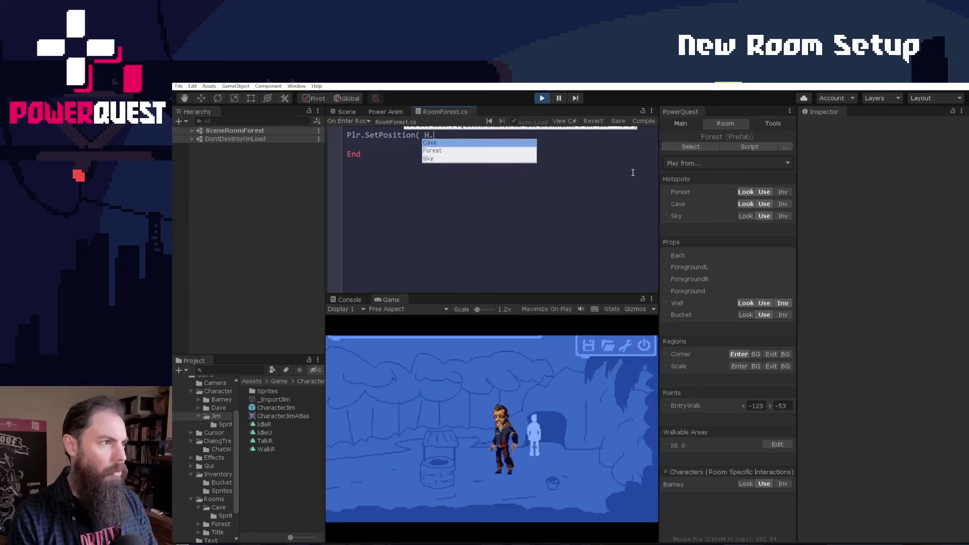
text(cav.walk)
key(Return)
text();)
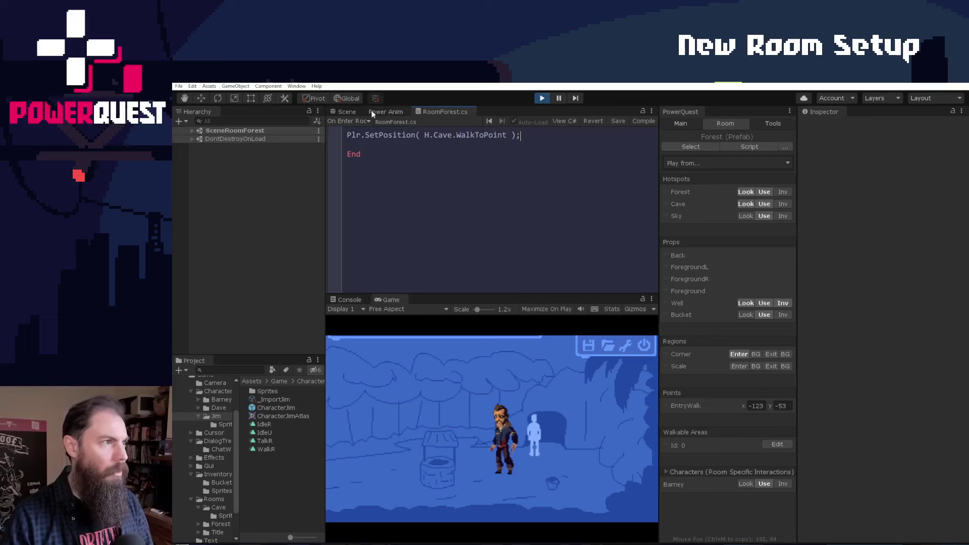
Step: Pick a point in front of the cave in the scene, add Plr.WalkTo(97, -36); below the Forest entry script's SetPosition line, and save
click(348, 112)
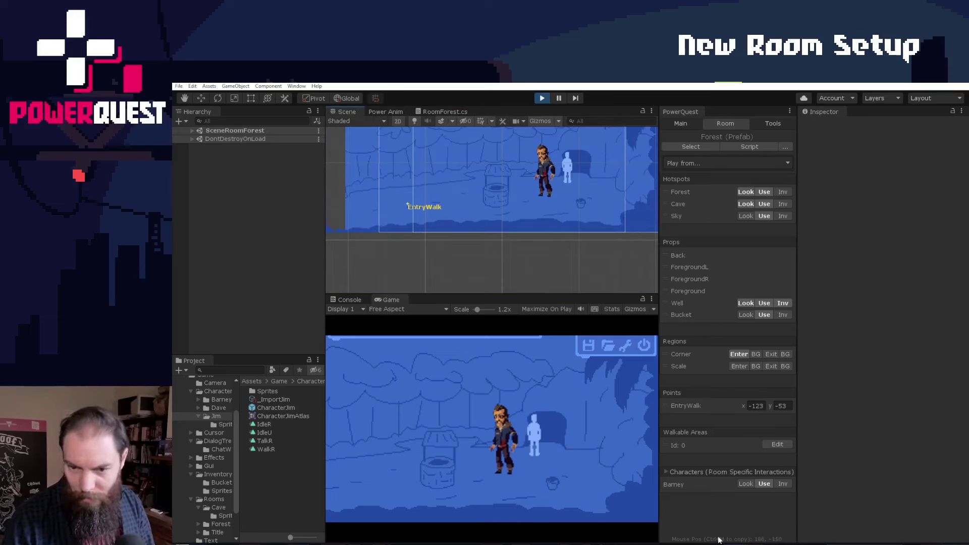
scroll(510, 237, up, 6)
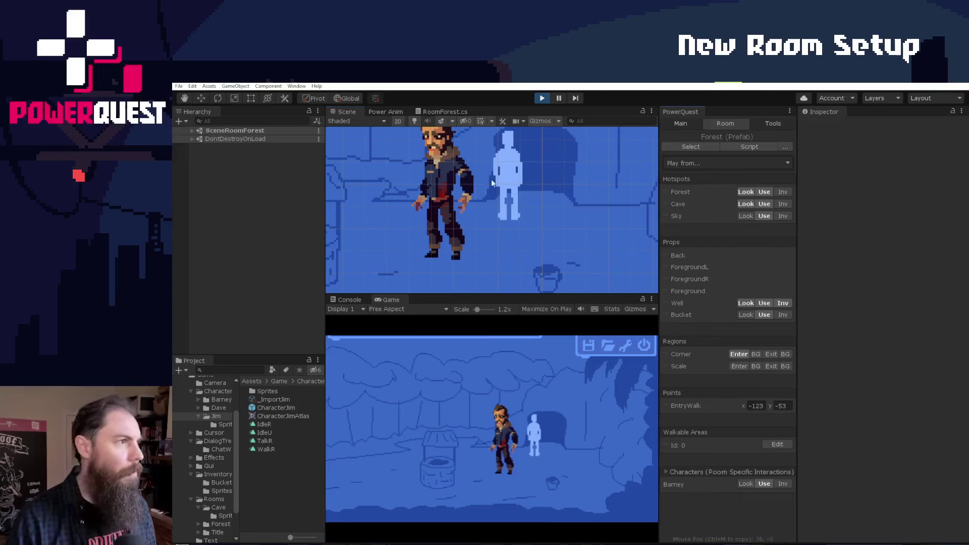
click(456, 112)
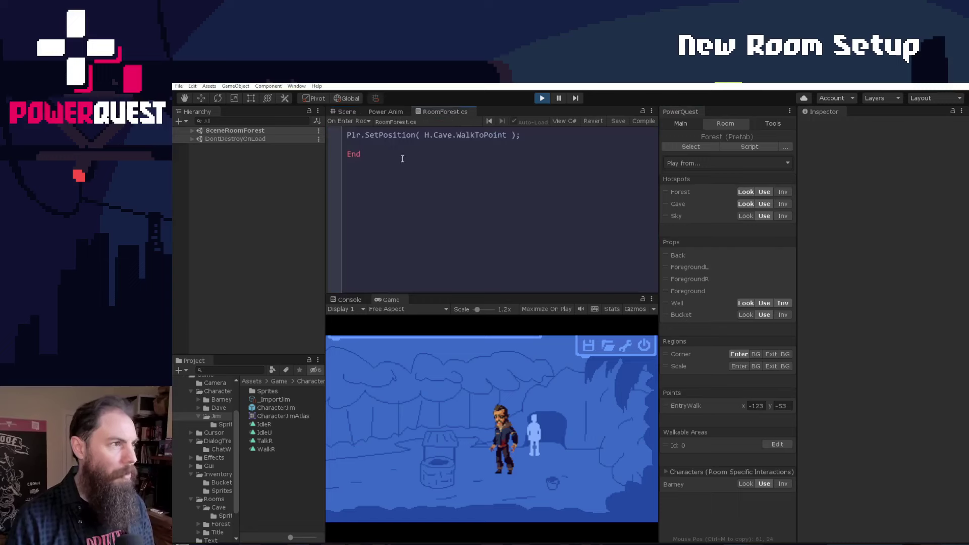
text(Plr.)
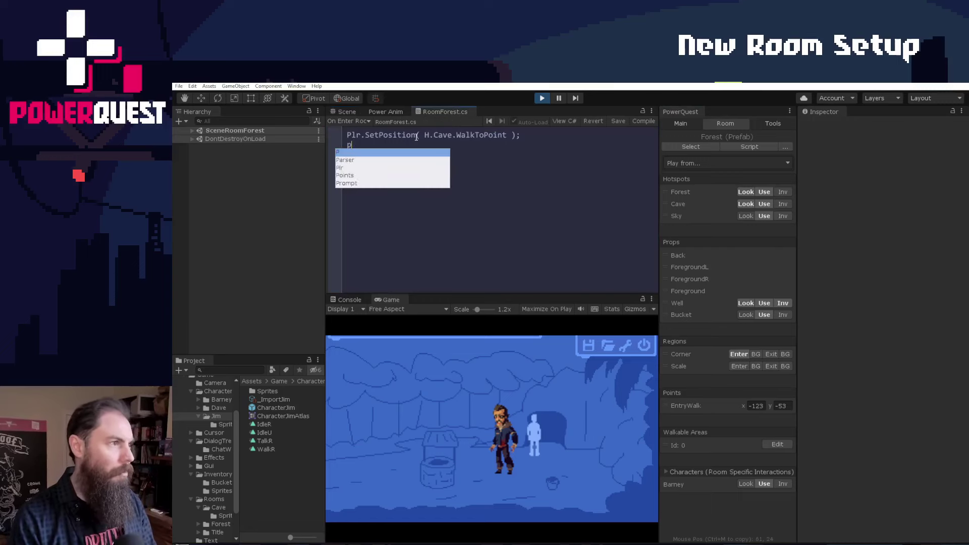
text(WalkTo(97, -36)
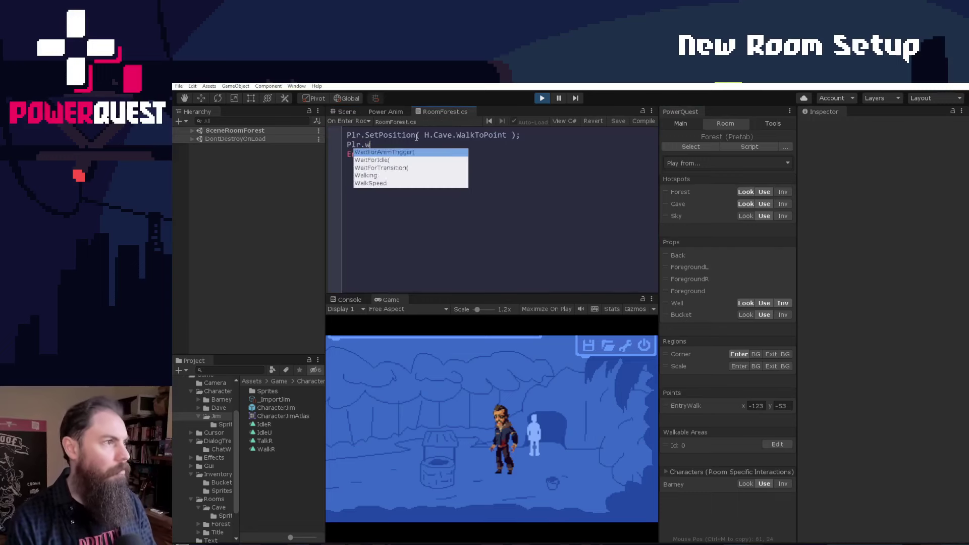
text();)
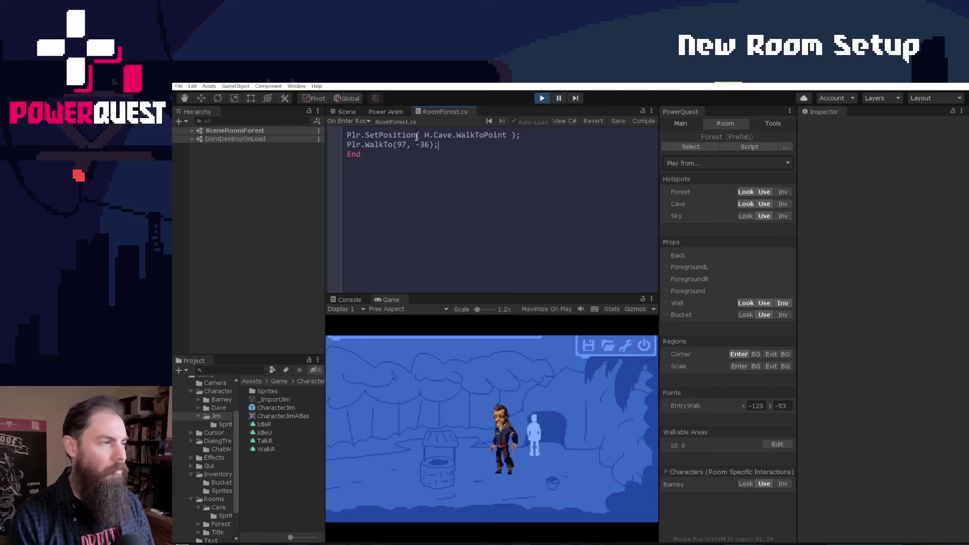
key(Down)
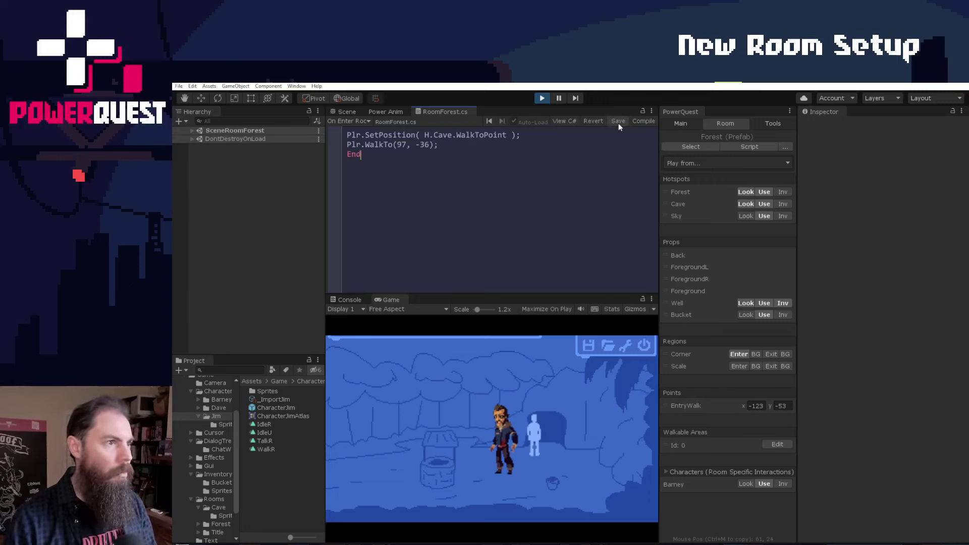
click(618, 122)
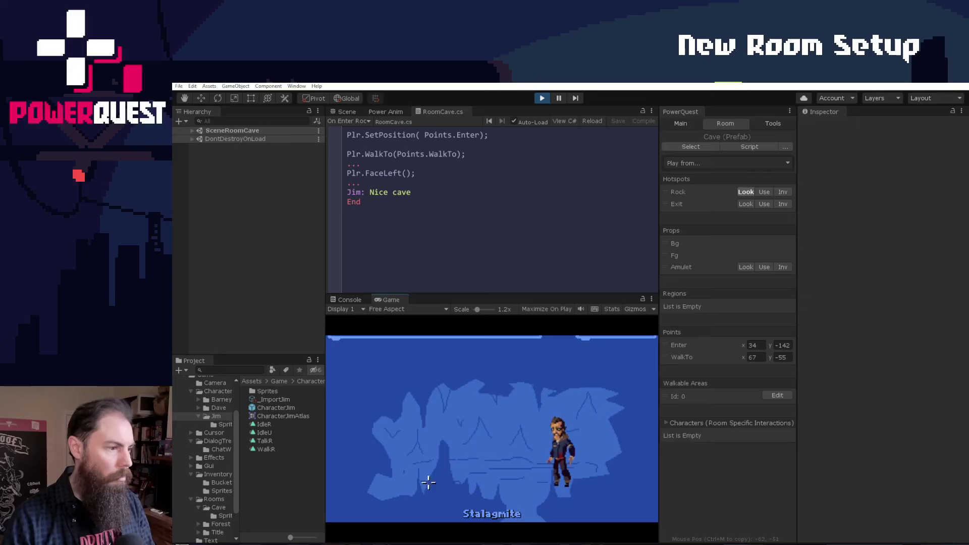
Step: Test the two-way room change in the running game: leave through the cave exit, walk around the Forest, and re-enter the cave
click(529, 514)
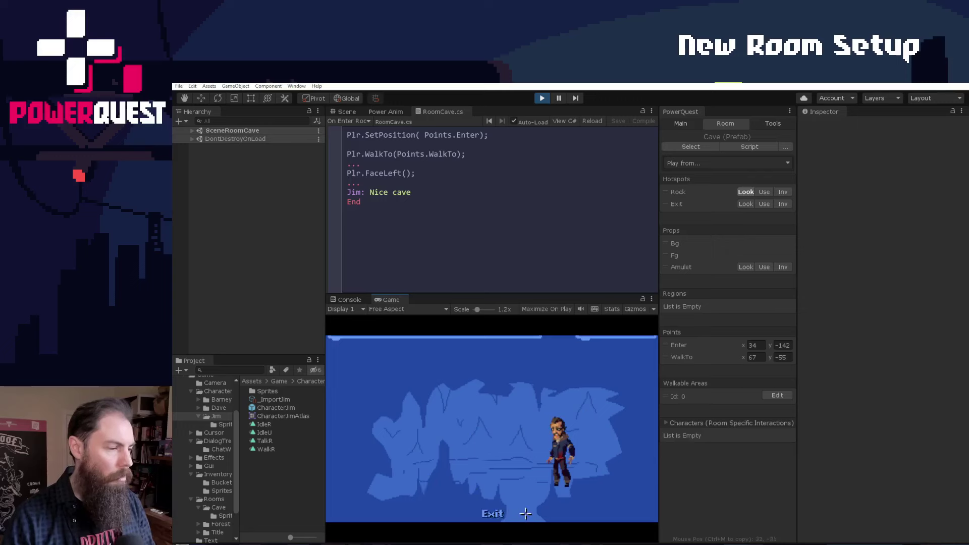
click(483, 488)
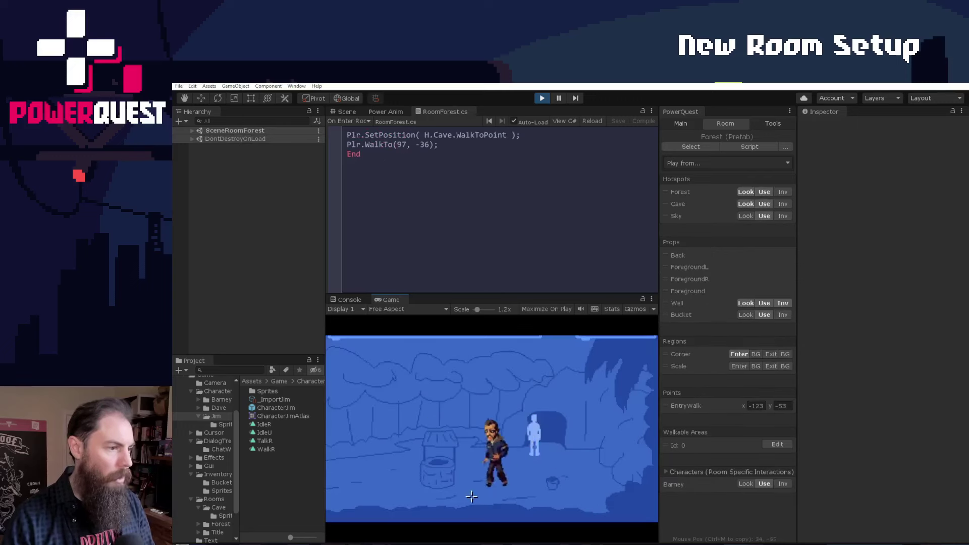
click(485, 493)
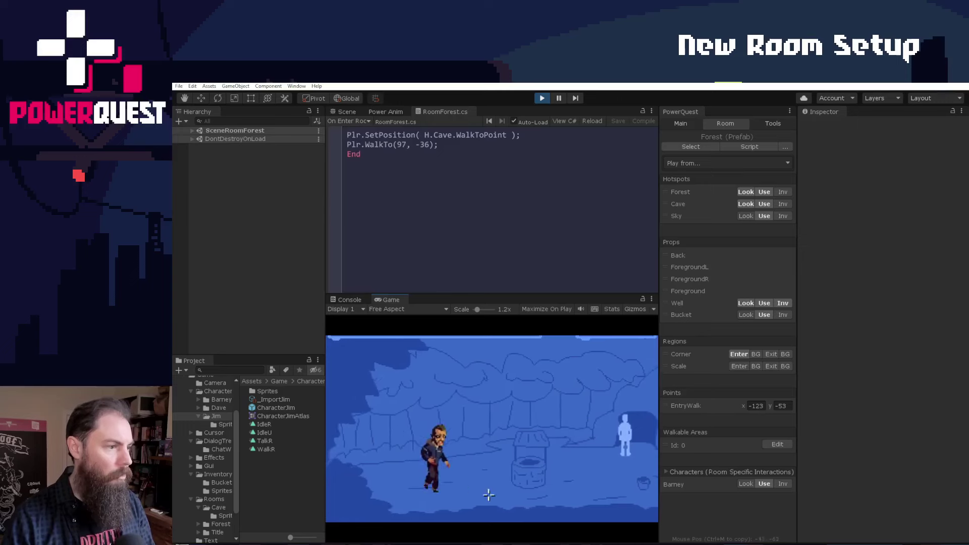
click(632, 434)
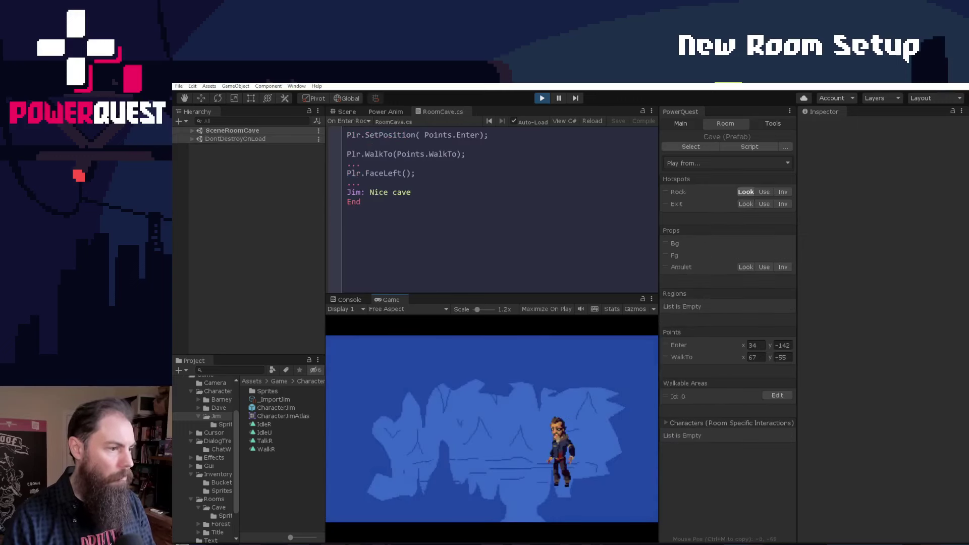
Step: Walk the player around the cave, look at the stalagmite to test its response, and stop the running game
click(401, 496)
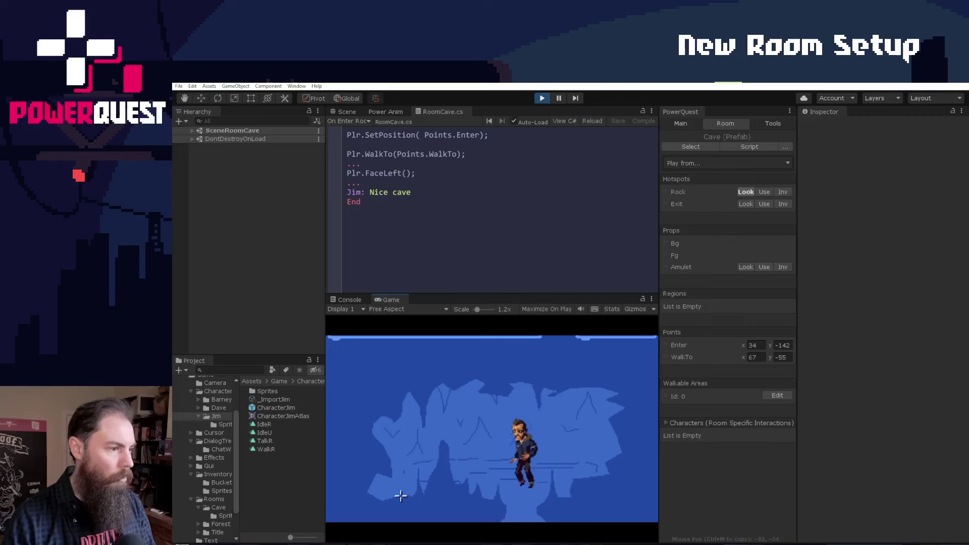
click(448, 470)
click(487, 478)
right_click(442, 469)
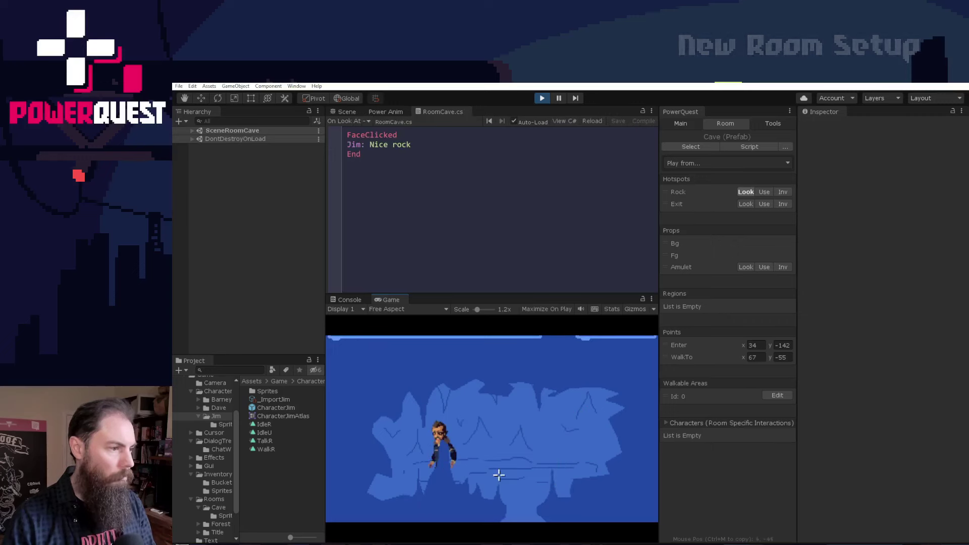
click(541, 98)
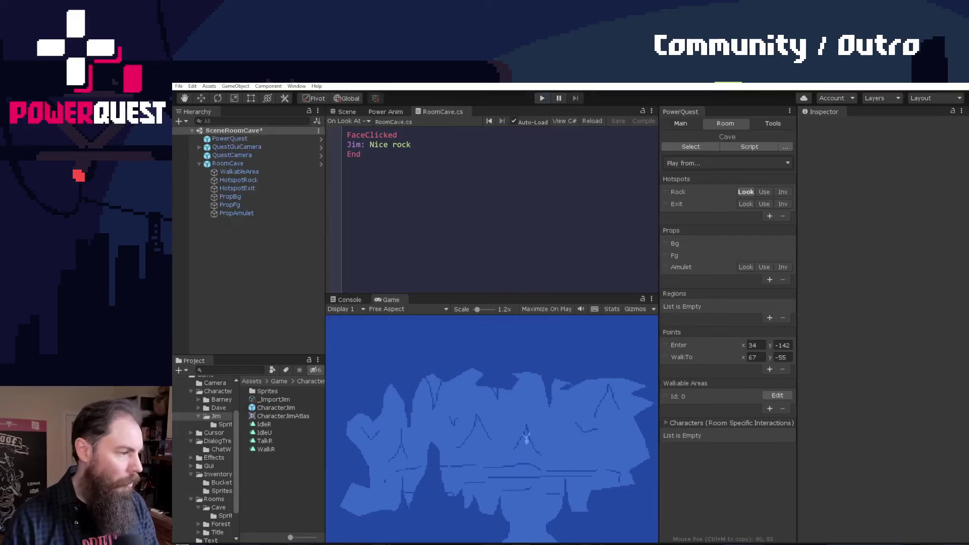
Step: Switch to the browser, view the PowerQuest documentation's Contact/Support page, and bring up the PowerQuest page on itch.io
key(alt+Tab)
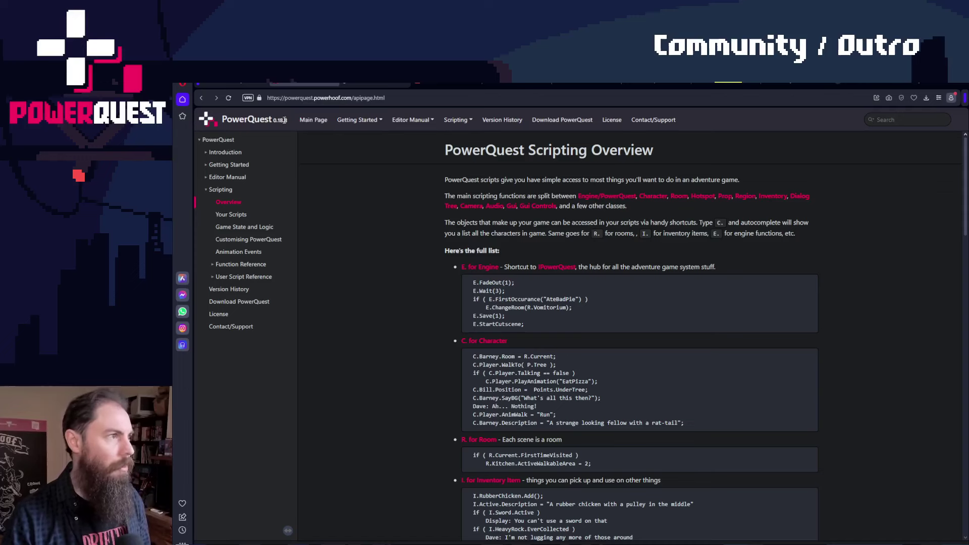
click(652, 124)
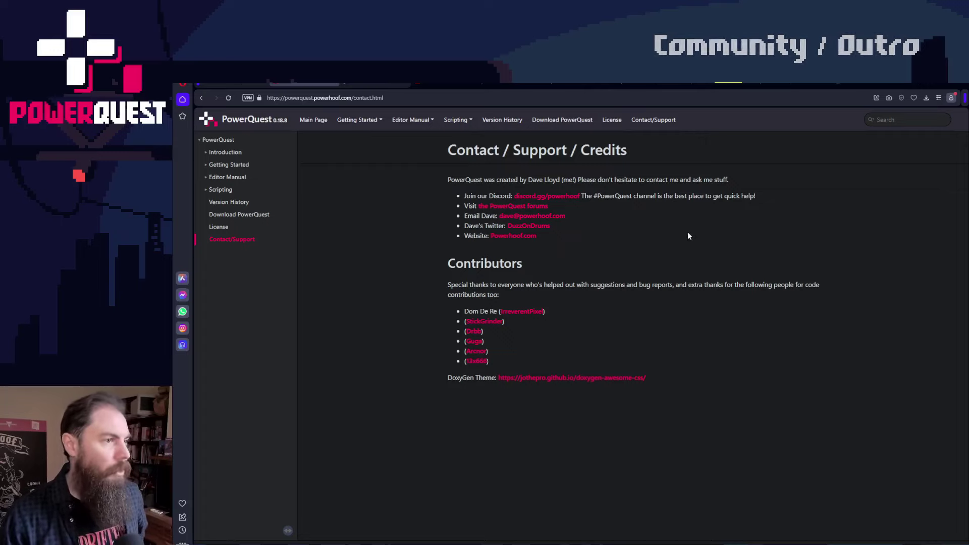
click(234, 85)
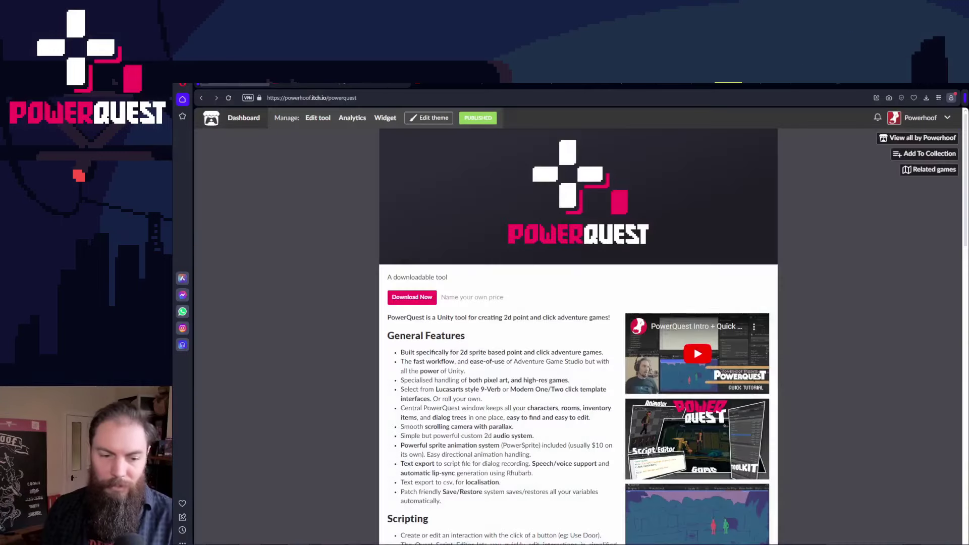